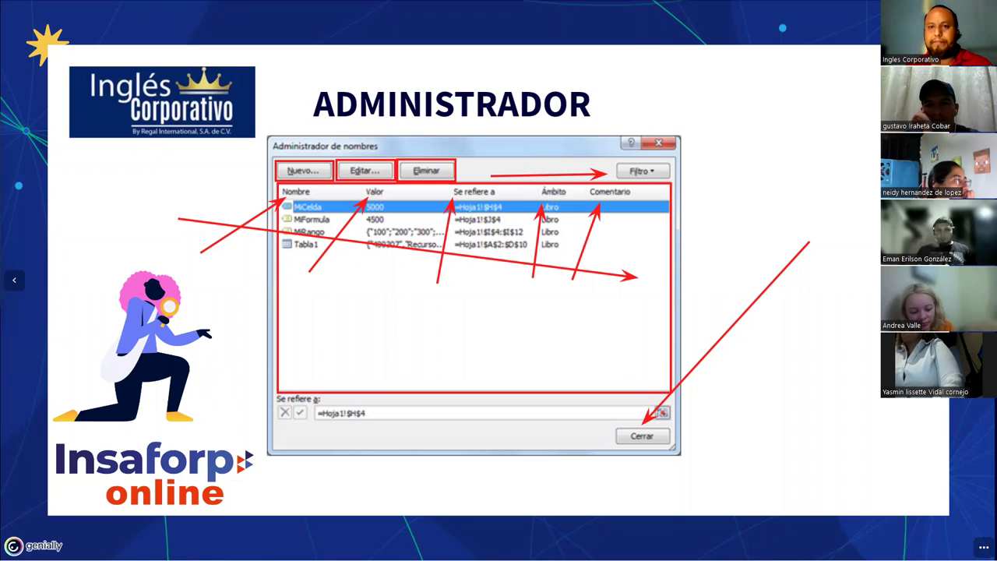
key(Left)
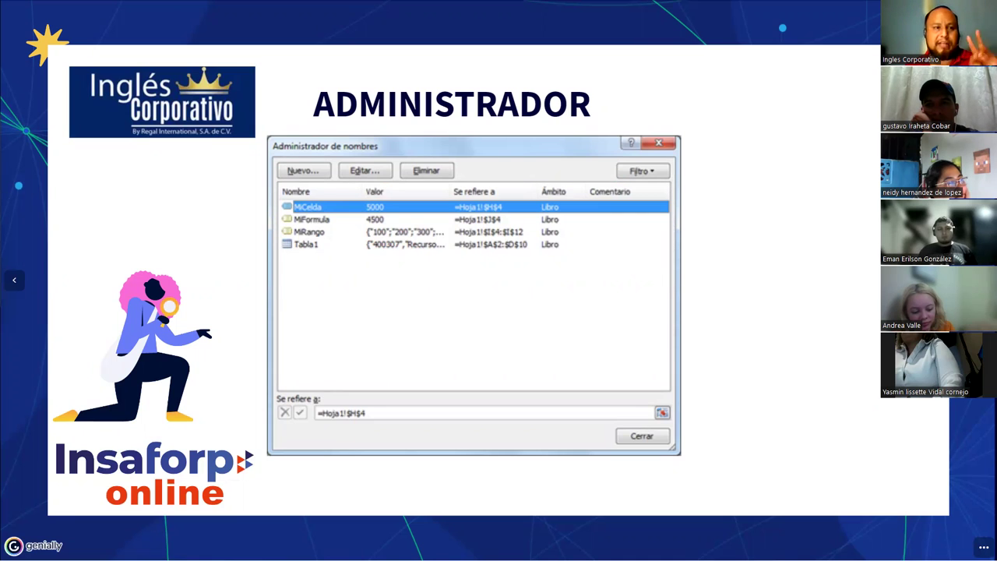
key(Right)
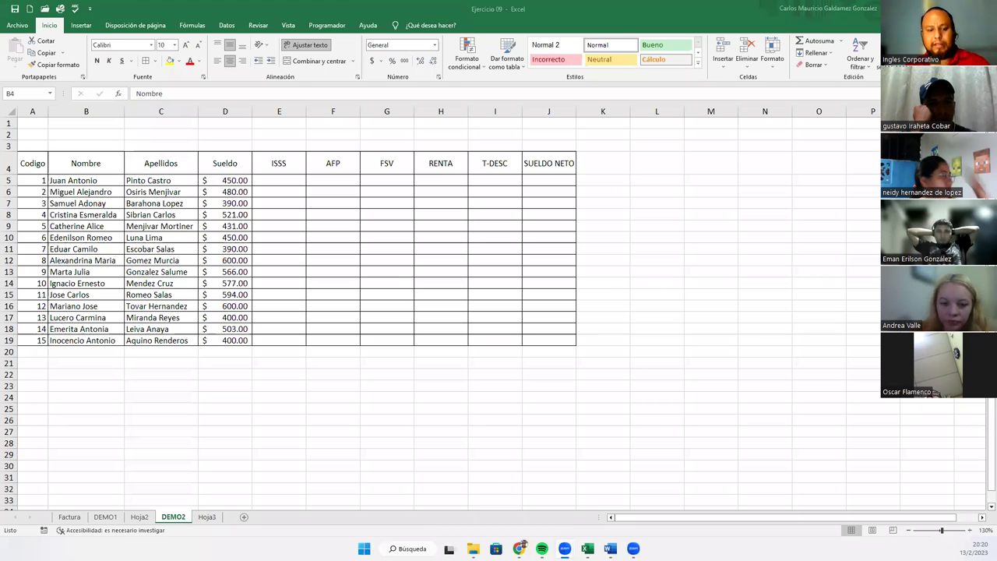
Capture a screen snip of the payroll table on the DEMO2 sheet, from its row headings to the SUELDO NETO column
key(super+shift+s)
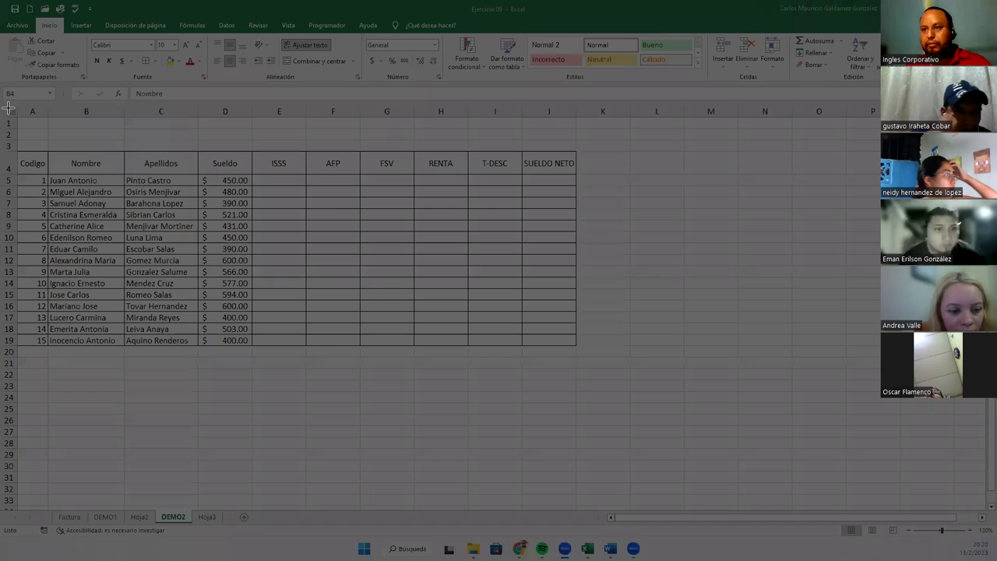
drag(1, 106, 585, 379)
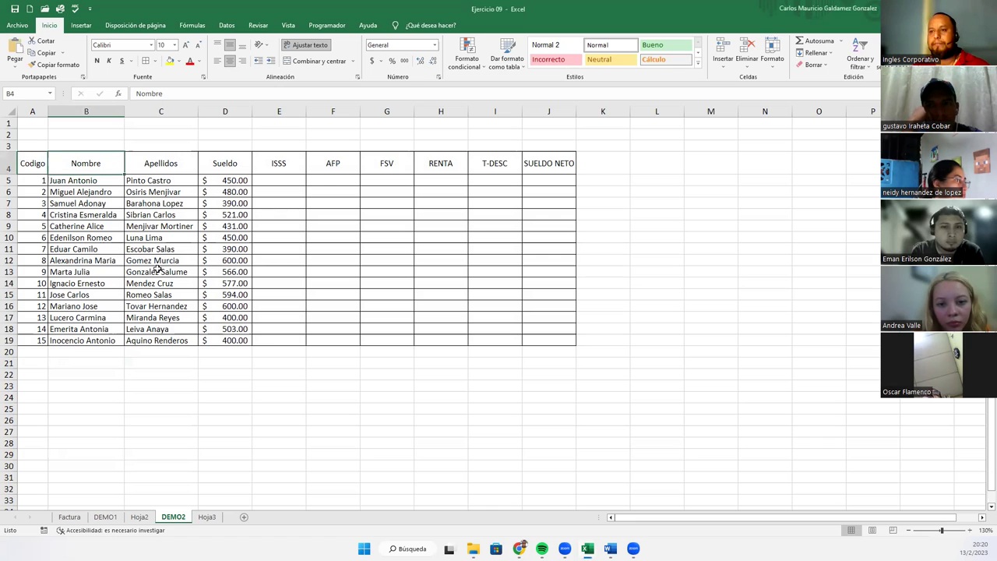
Go through the payroll table's column headings one by one, from Codigo to SUELDO NETO, at an enlarged zoom
scroll(150, 265, up, 2)
scroll(151, 265, up, 3)
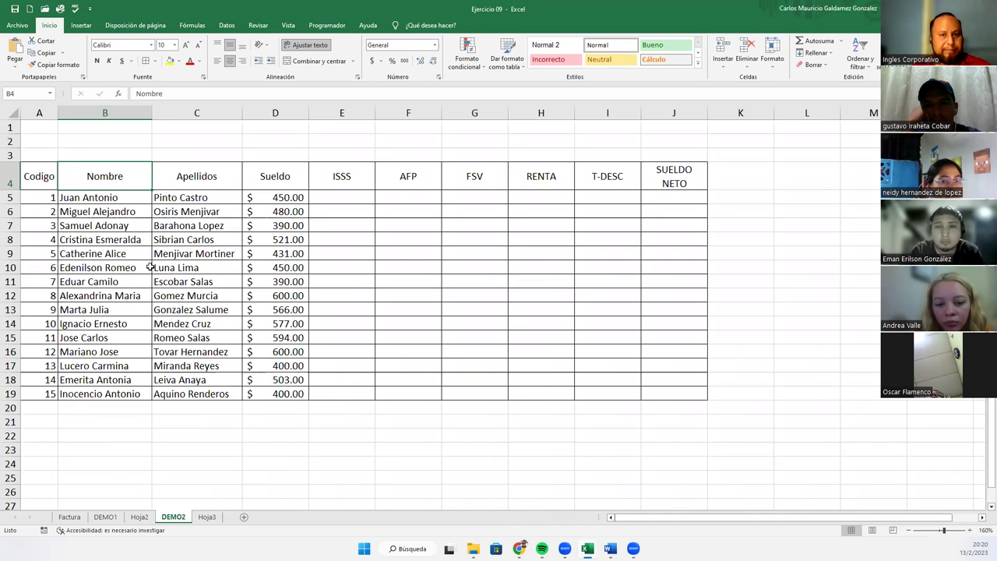
click(33, 184)
click(101, 178)
click(233, 178)
click(277, 178)
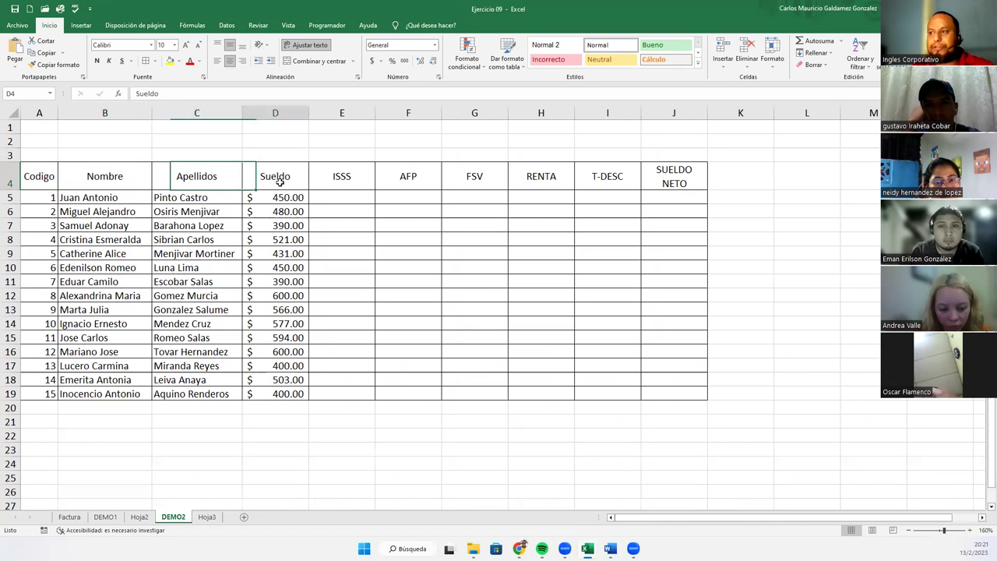
click(360, 184)
click(421, 181)
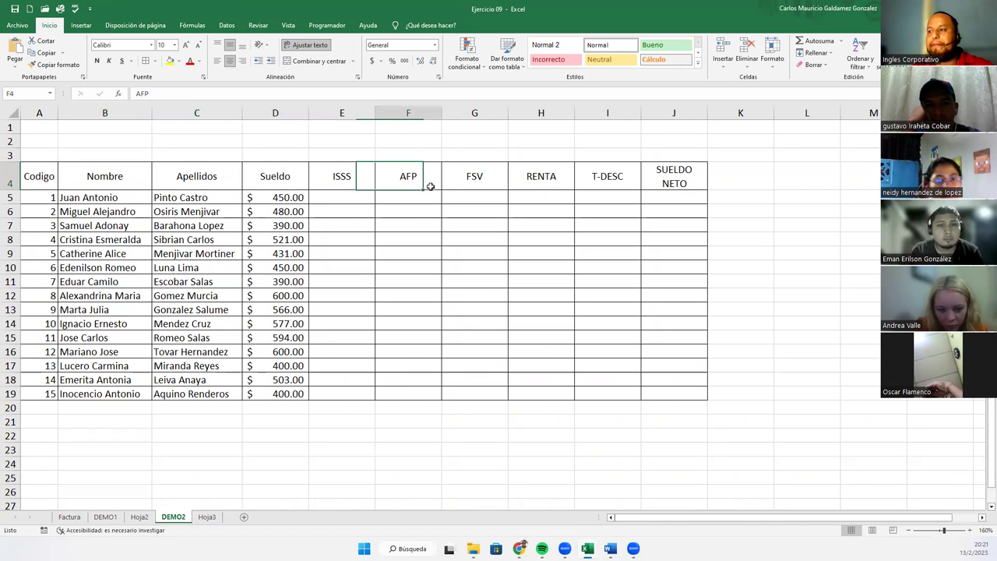
click(491, 181)
click(544, 185)
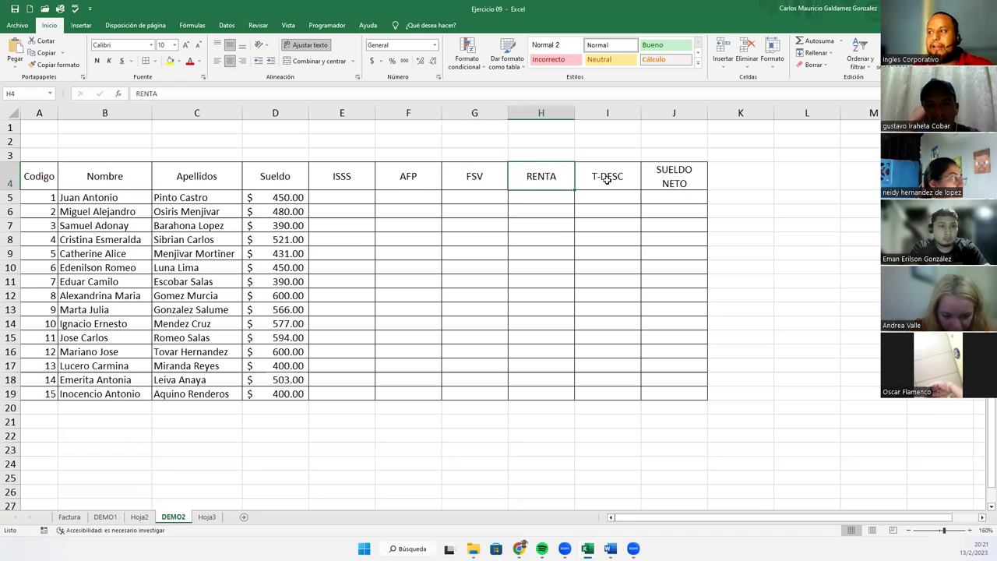
click(607, 179)
click(650, 180)
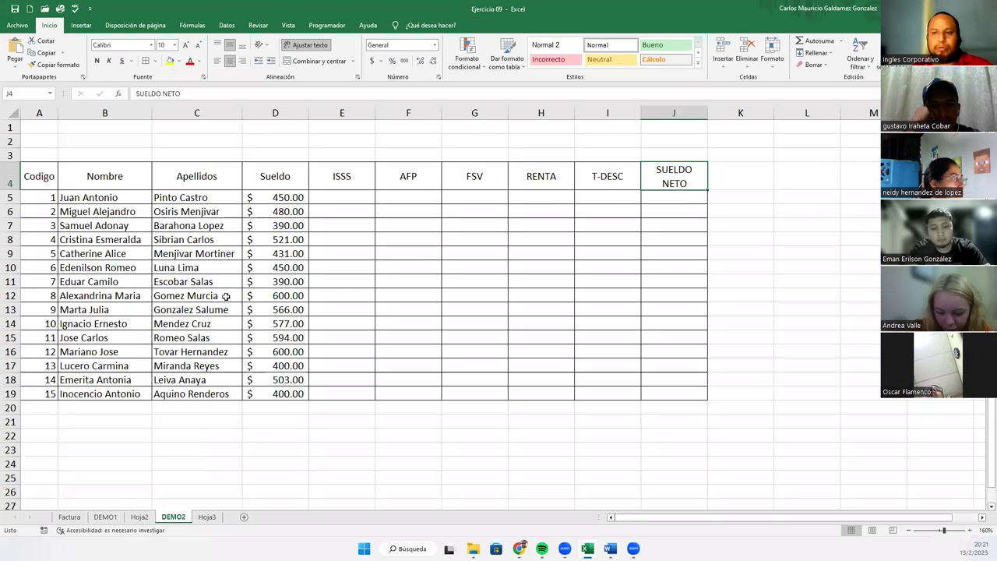
Highlight the filled-in employee data in A5:D19 to review the codes, names, surnames and salaries
drag(42, 200, 271, 395)
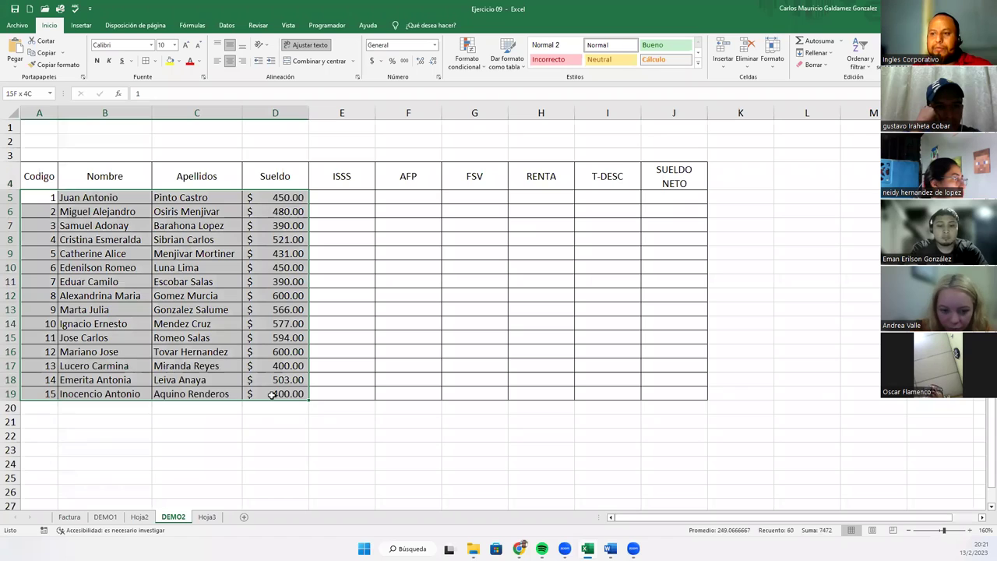
click(271, 395)
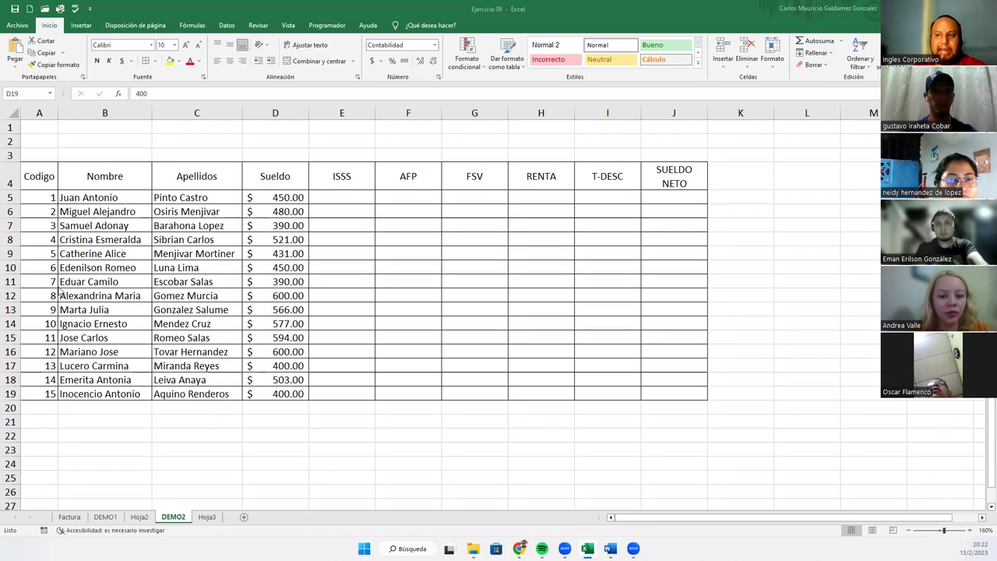
click(223, 273)
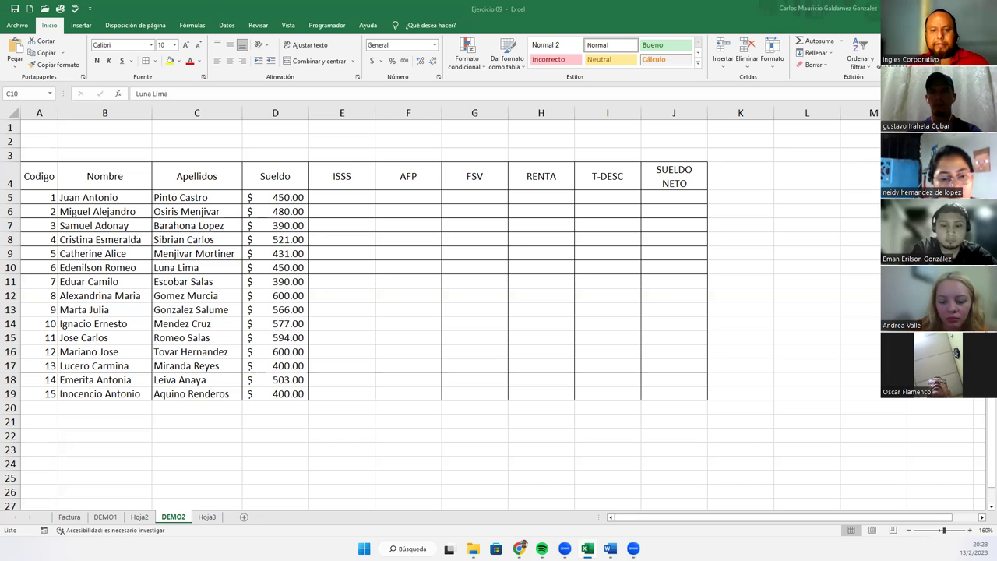
Switch to the browser, leave the full-screen presentation and open online.inglescorporativo.net/dashboard in a new tab
key(alt+Tab)
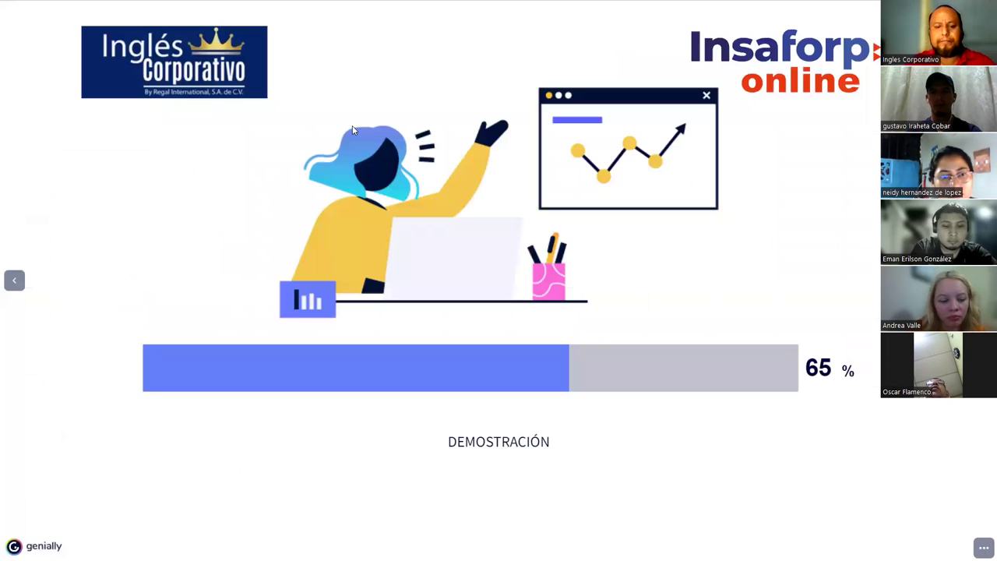
key(Escape)
key(ctrl+t)
text(i)
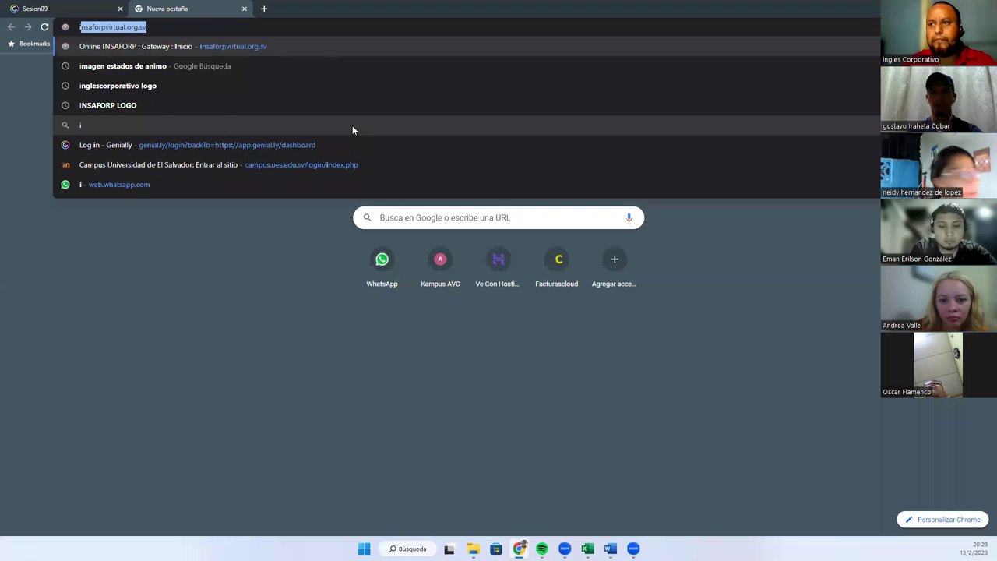
text(ngl)
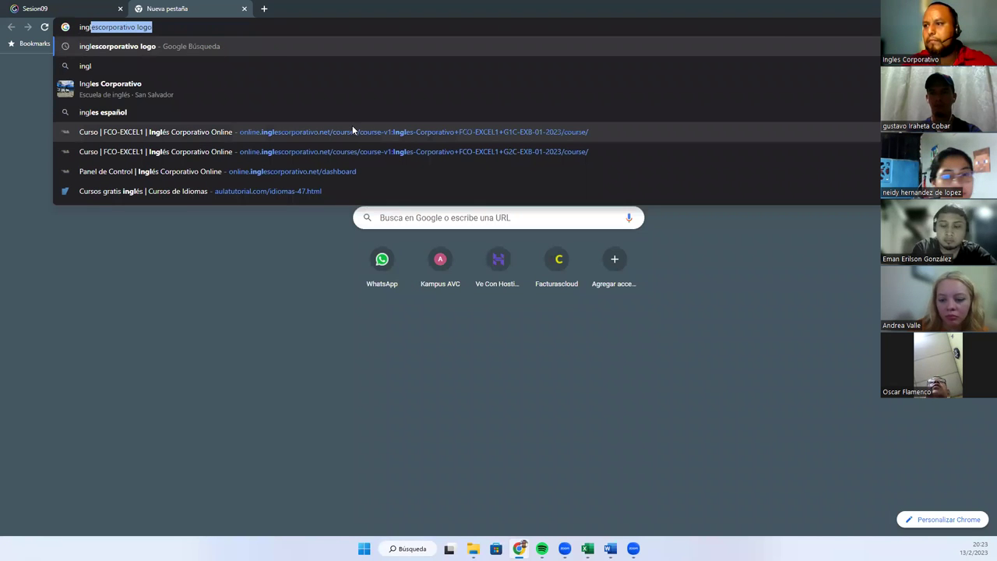
key(Down)
key(Down)
key(Down)
key(Down)
key(Down)
key(Down)
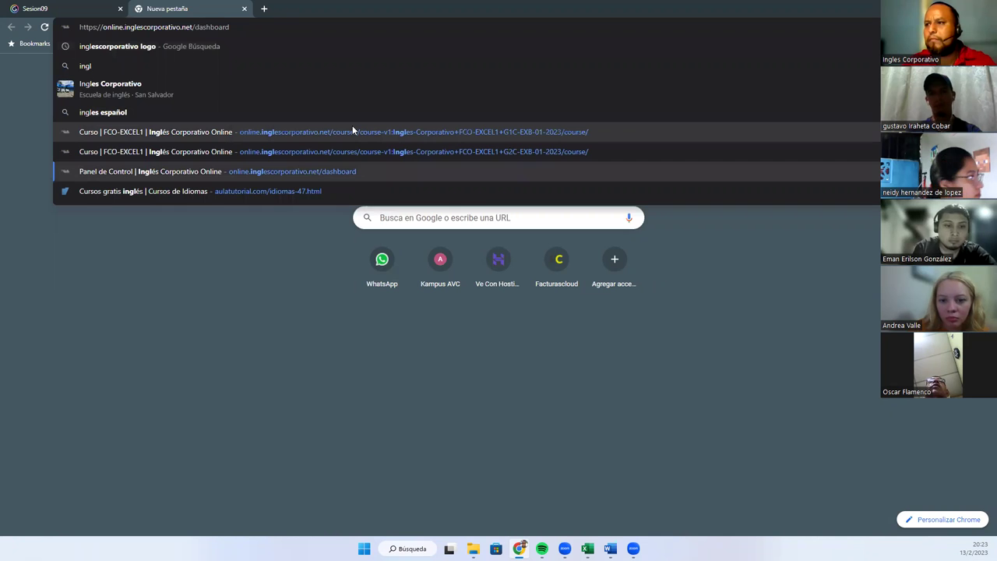
key(Return)
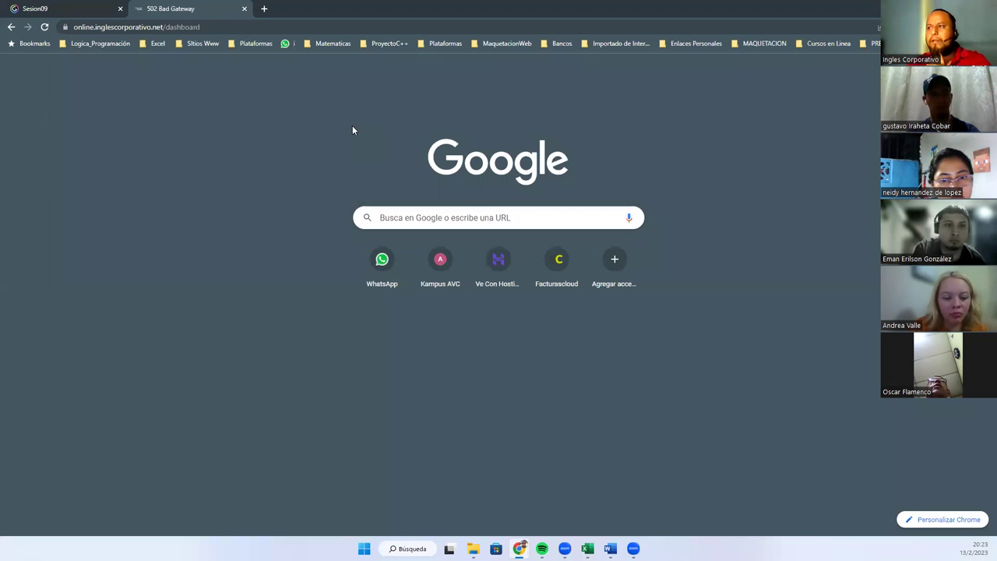
Reload the dashboard page and go to the platform's login page at online.inglescorporativo.net/login
key(F5)
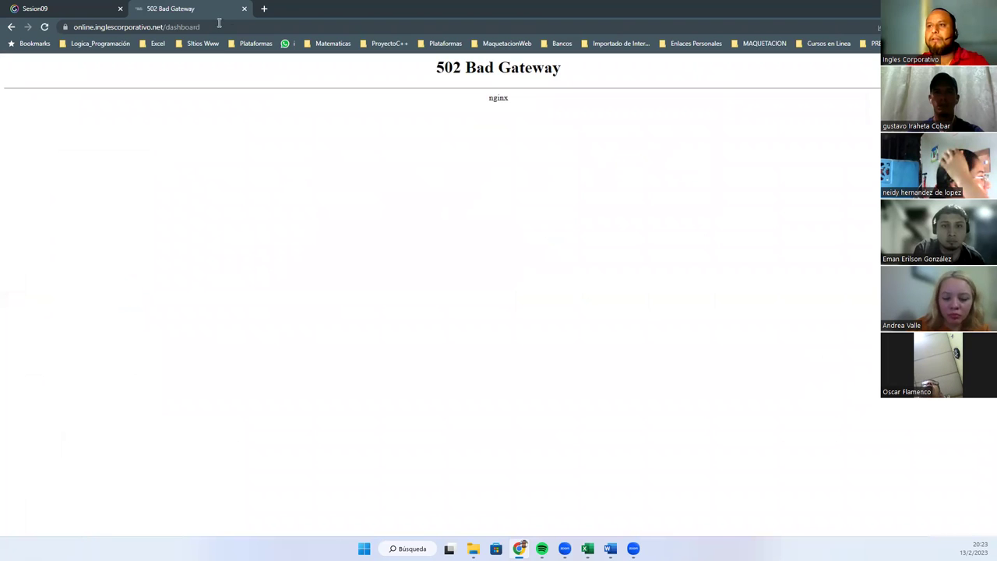
click(232, 28)
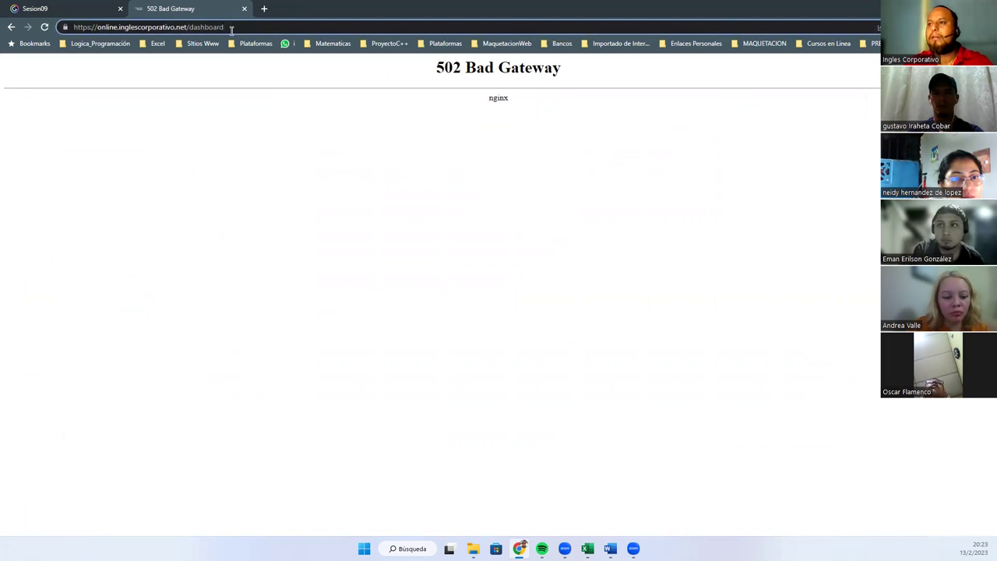
key(ctrl+BackSpace)
key(Down)
key(Down)
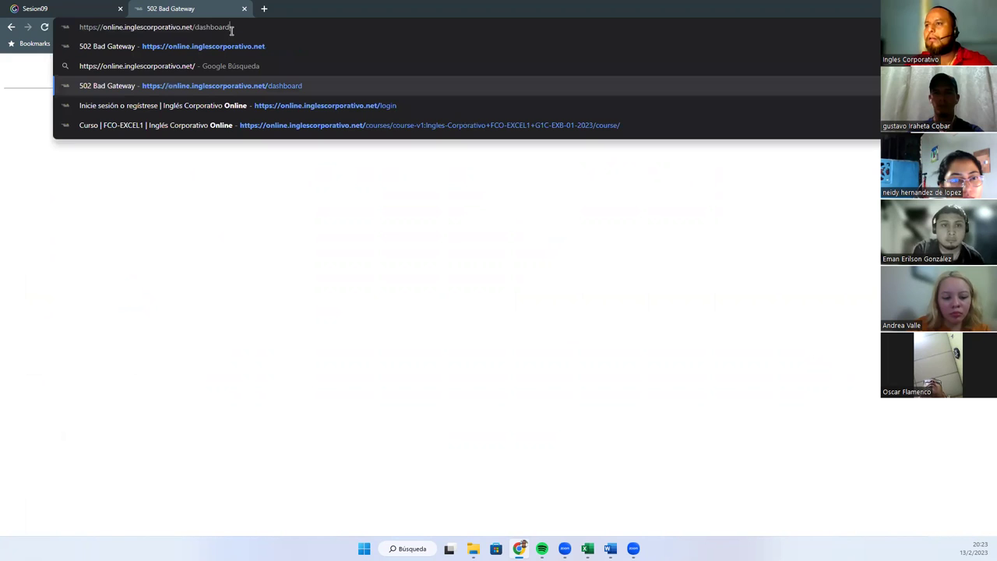
key(Down)
key(Return)
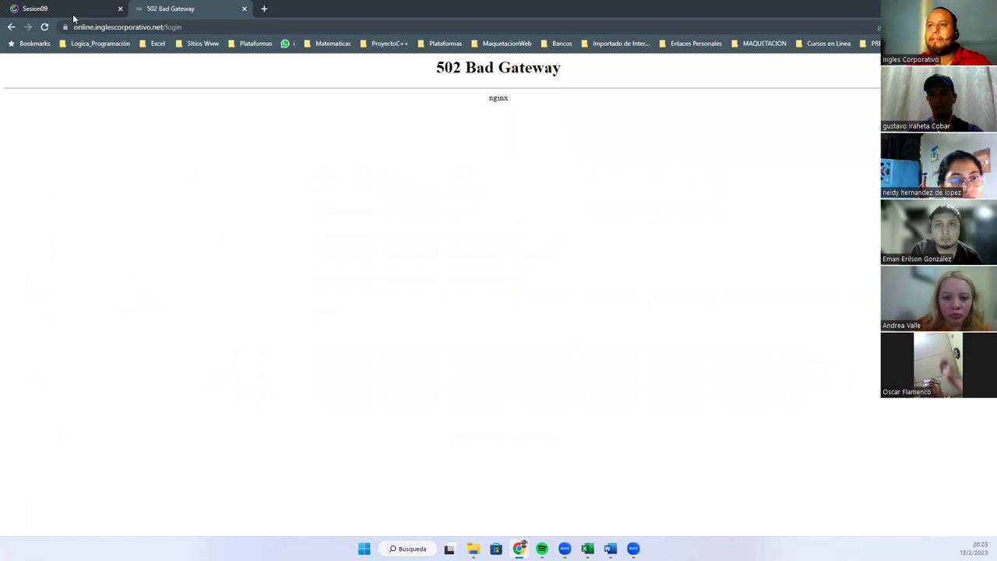
Return to the Sesion09 presentation and show the DEMOSTRACIÓN slide in full screen
click(65, 8)
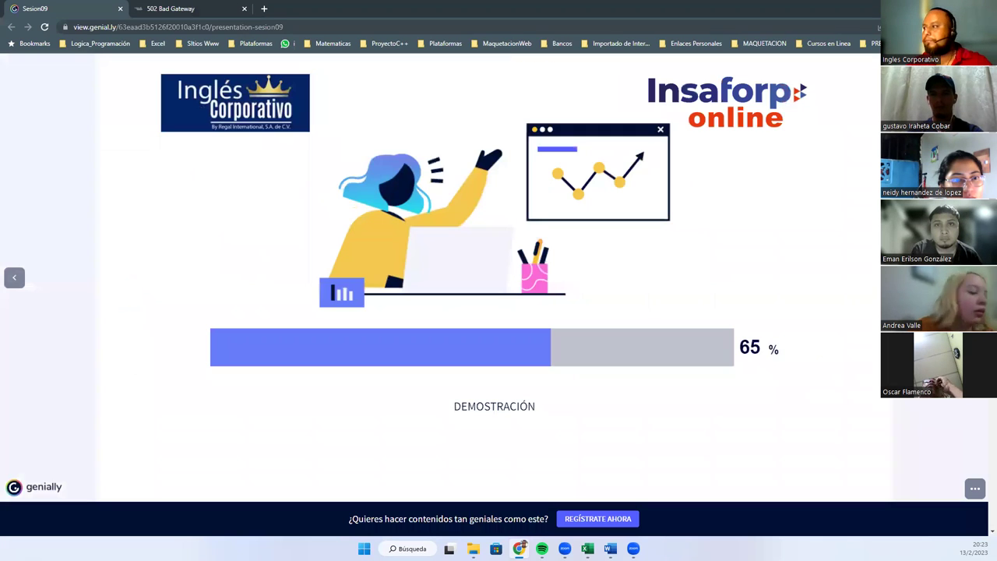
click(957, 491)
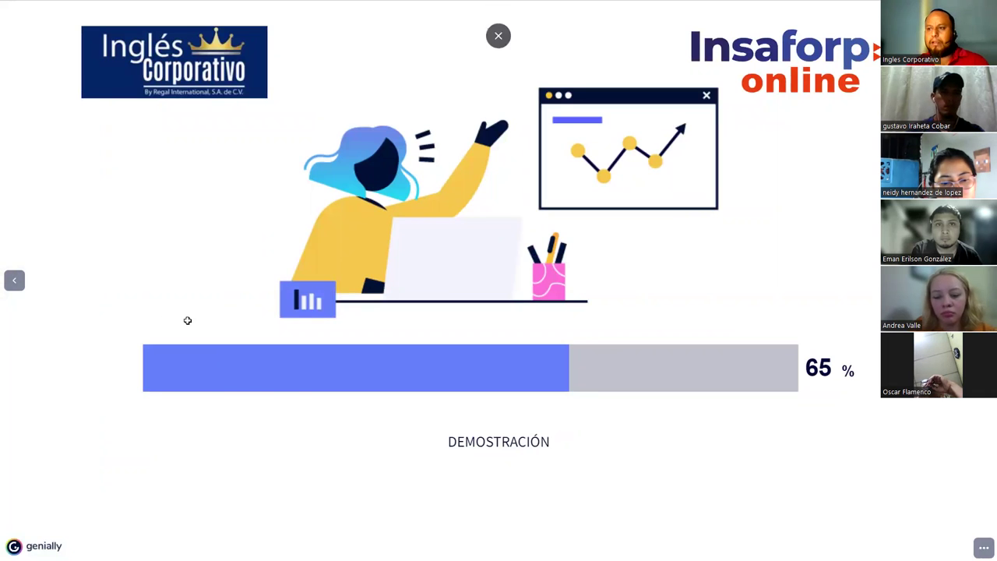
key(alt+Tab)
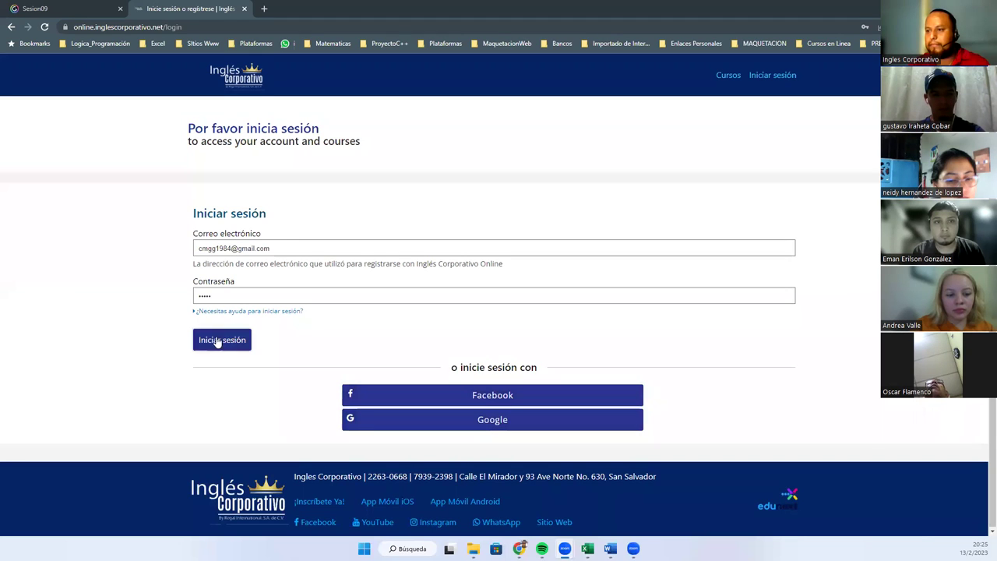
Sign in to the course platform with the prefilled account and open the first Excel Básico course under Mis cursos
key(Return)
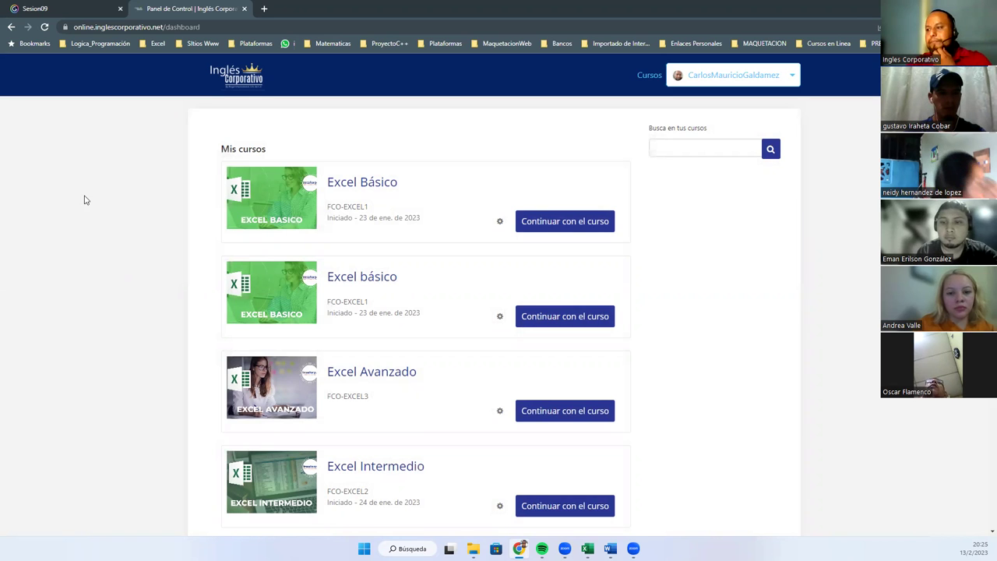
scroll(366, 427, down, 1)
scroll(366, 427, down, 3)
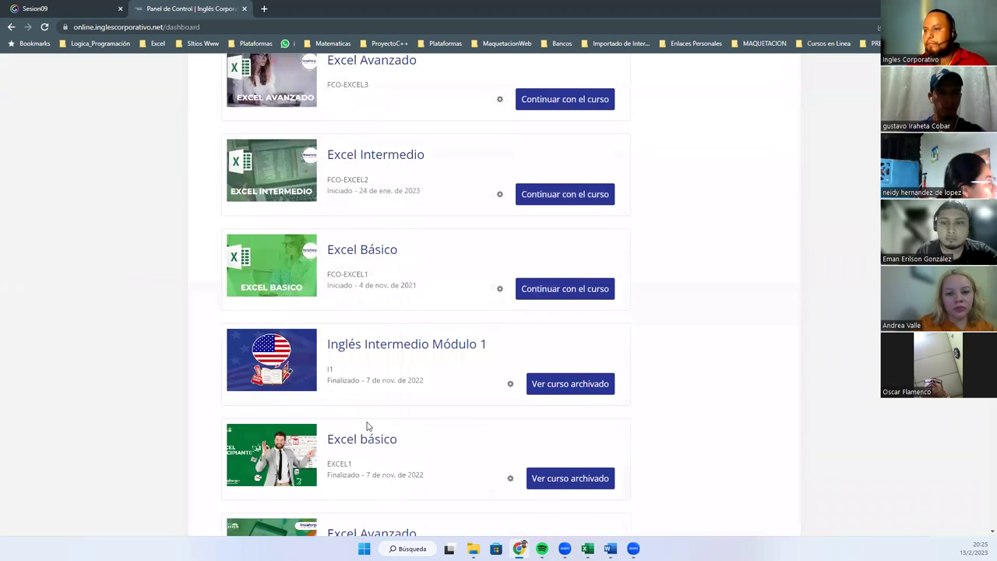
scroll(372, 425, up, 3)
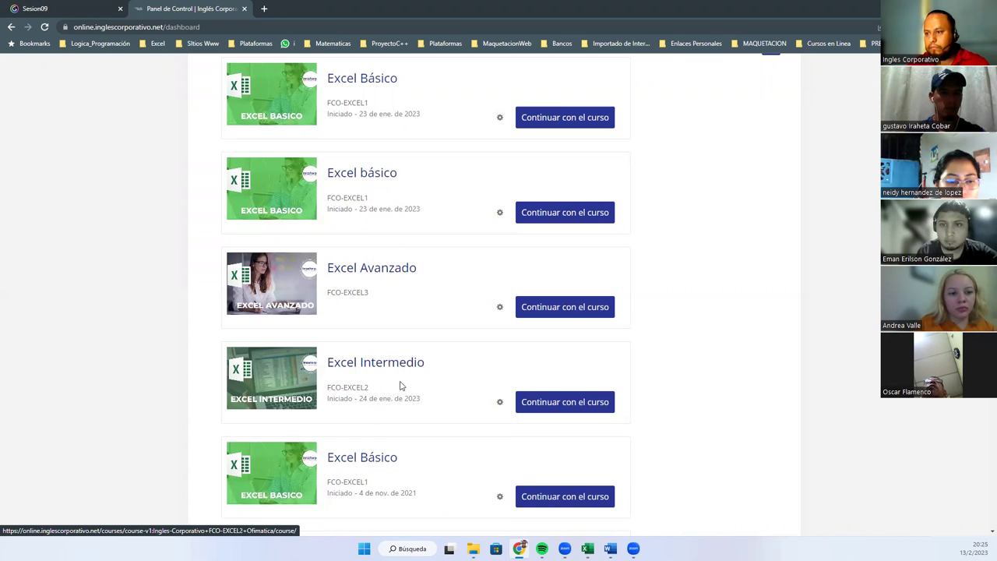
scroll(413, 451, down, 1)
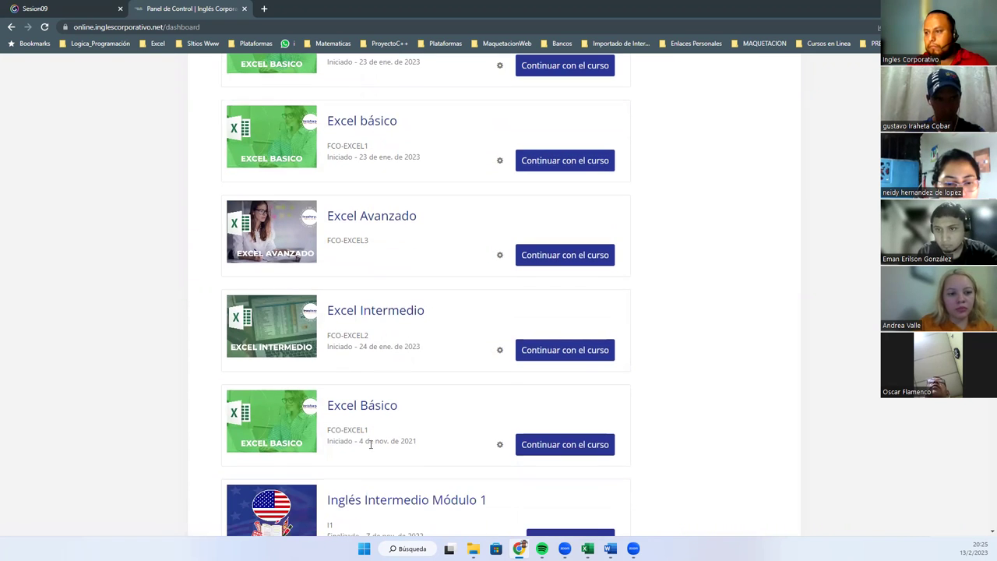
scroll(413, 439, up, 3)
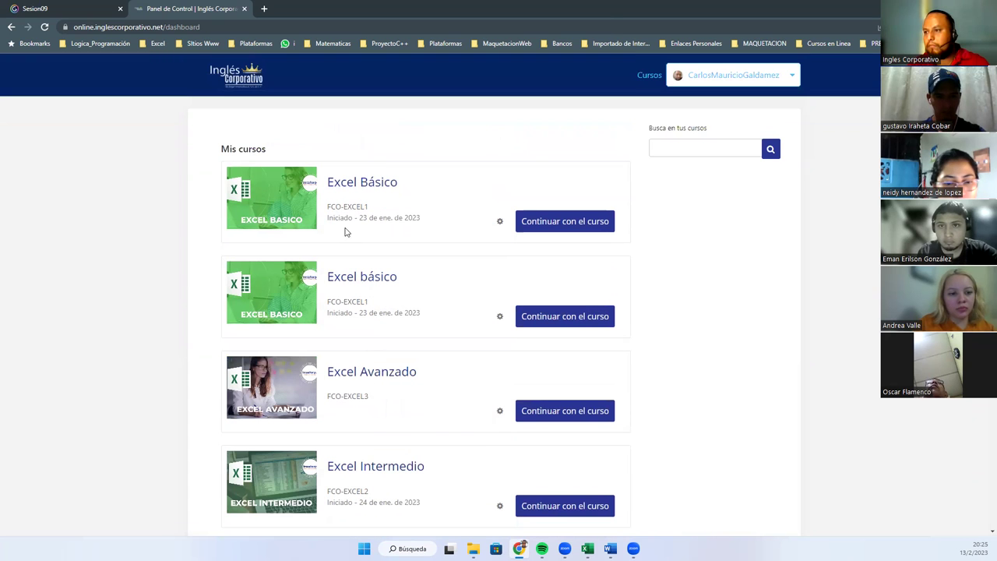
click(358, 186)
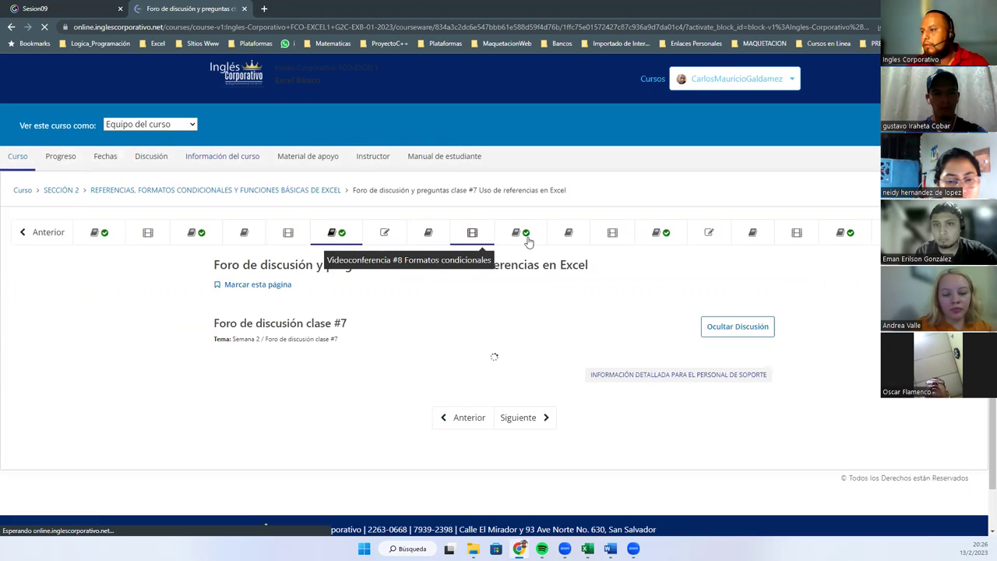
Open the discussion forum for class #7, Uso de referencias en Excel, and its Desarrollo de Actividad post
click(336, 234)
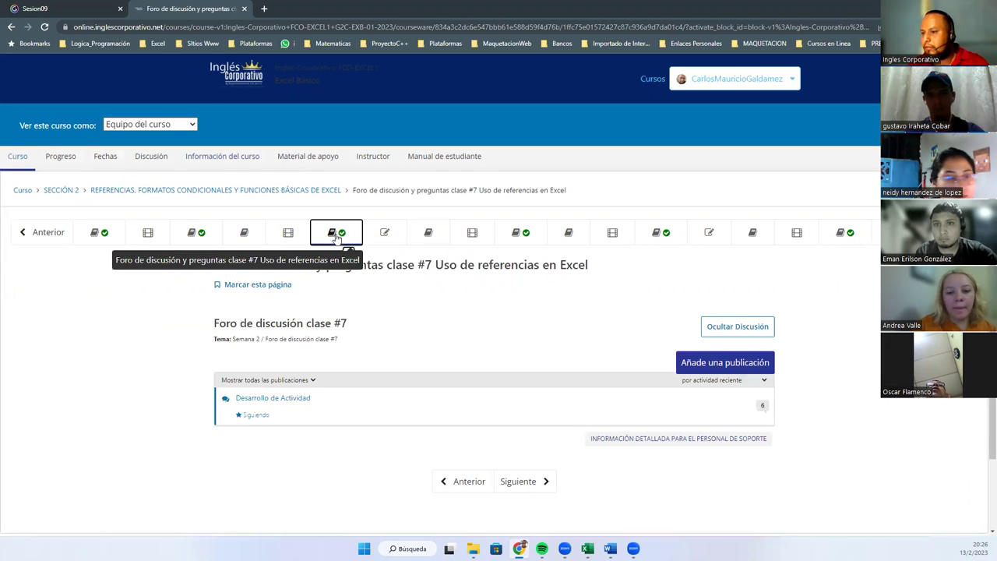
click(294, 403)
scroll(425, 379, down, 2)
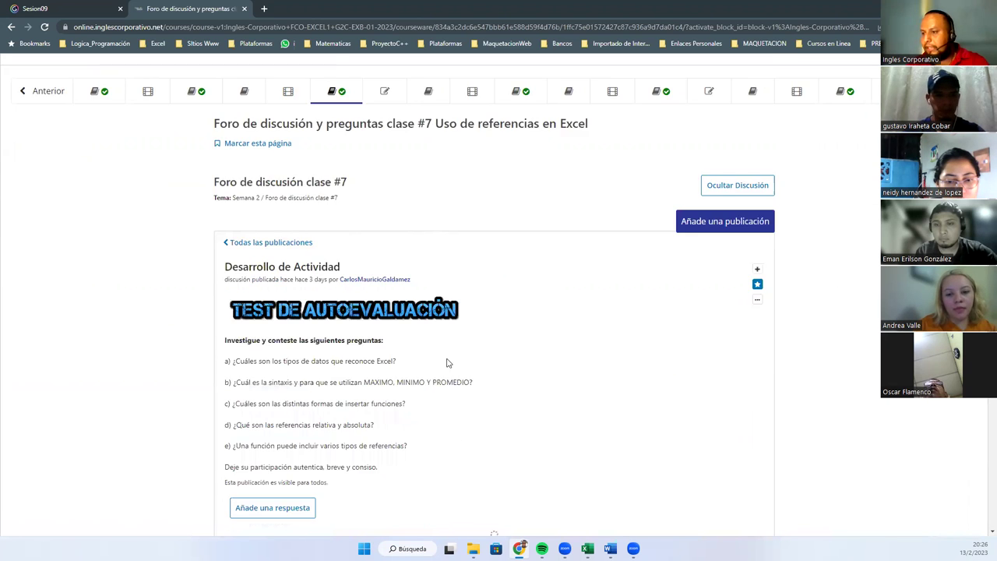
Read through the self-assessment questions and all the students' responses in the Desarrollo de Actividad post
scroll(448, 363, down, 2)
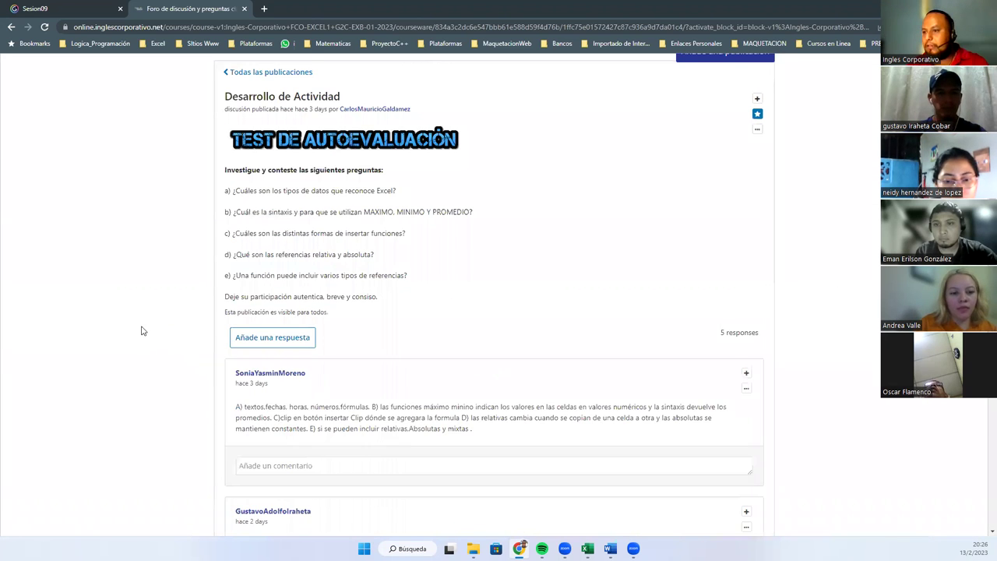
scroll(343, 286, down, 2)
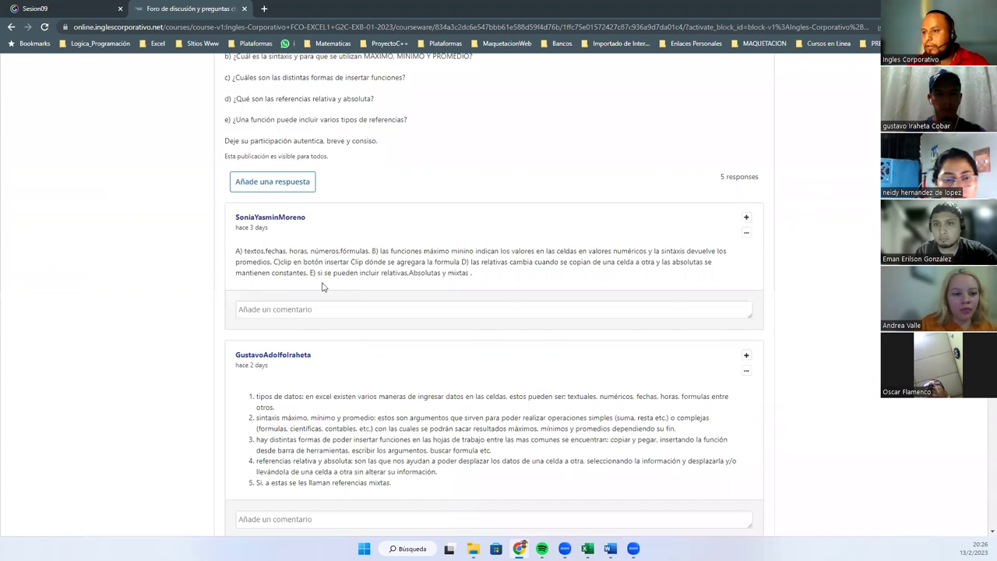
scroll(324, 287, down, 1)
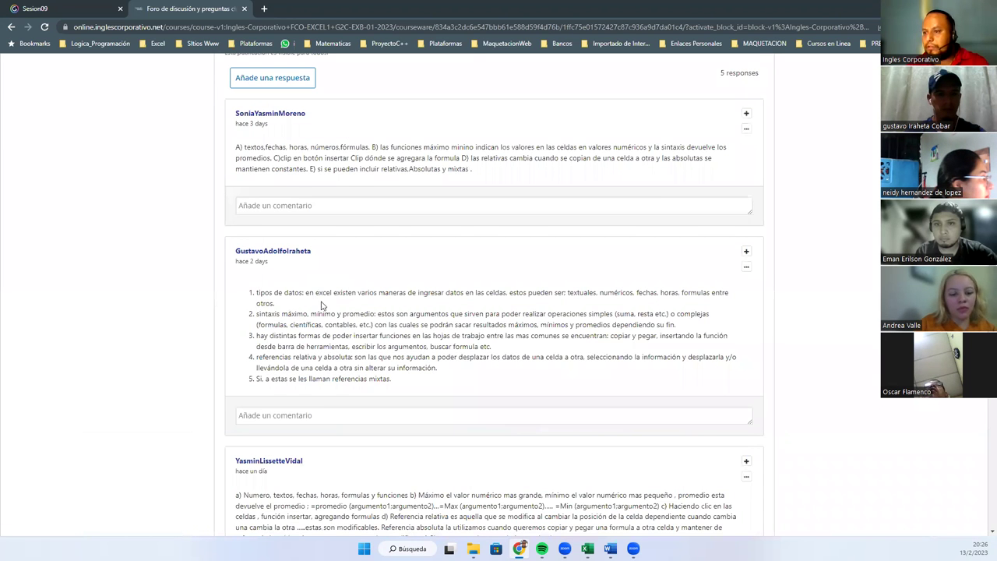
scroll(304, 316, down, 2)
scroll(300, 332, down, 1)
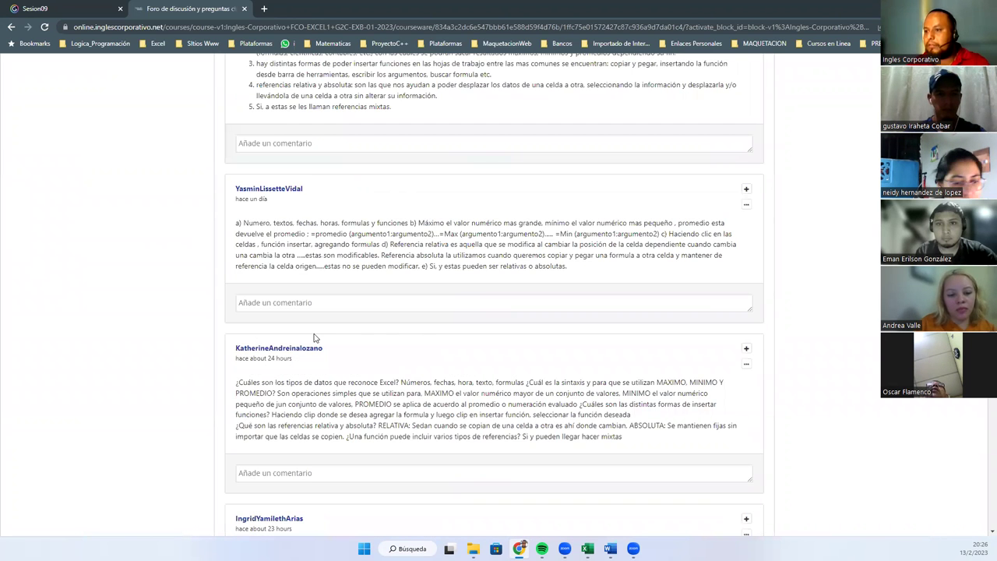
scroll(319, 347, down, 3)
scroll(296, 307, down, 1)
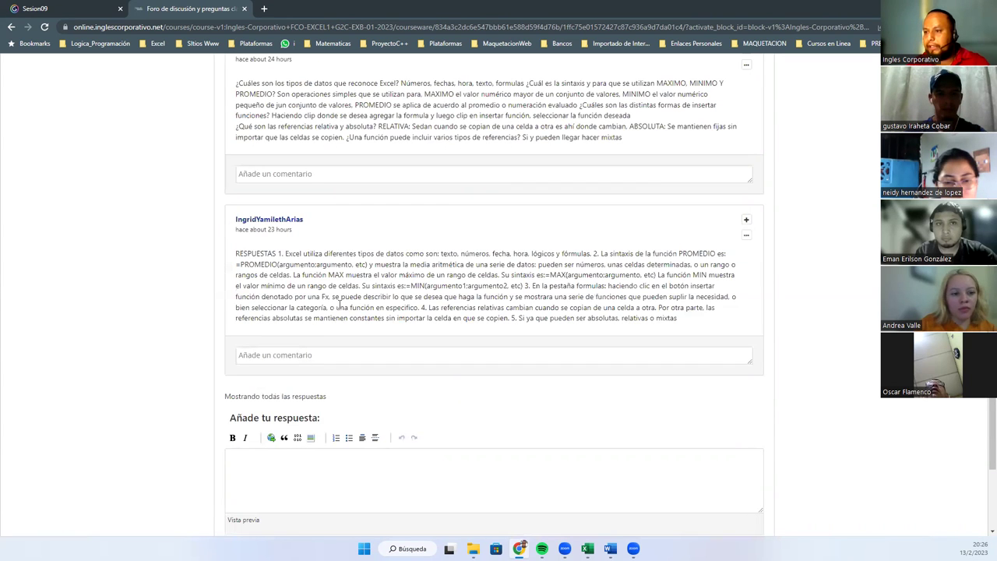
scroll(427, 333, up, 2)
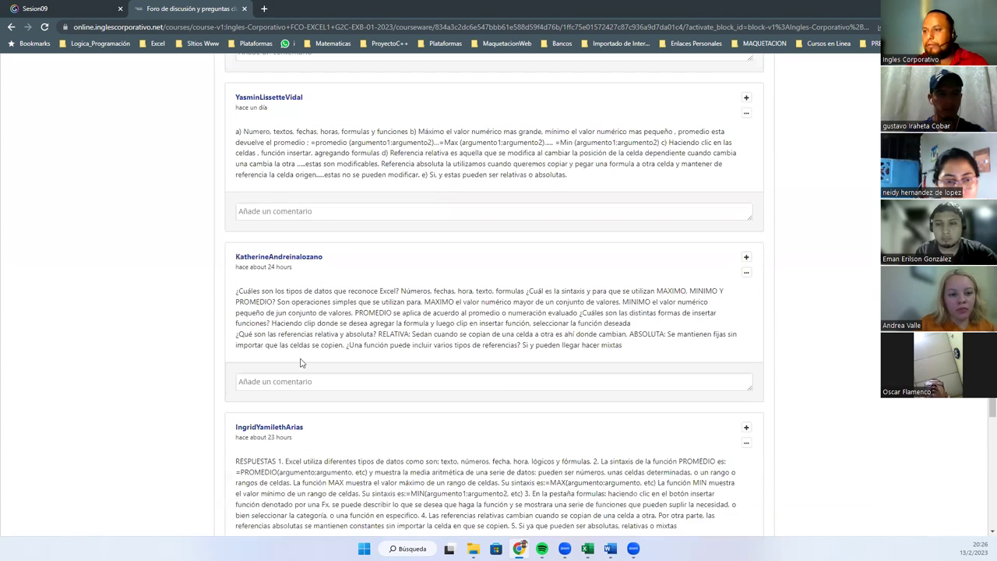
scroll(300, 347, up, 1)
scroll(303, 307, up, 2)
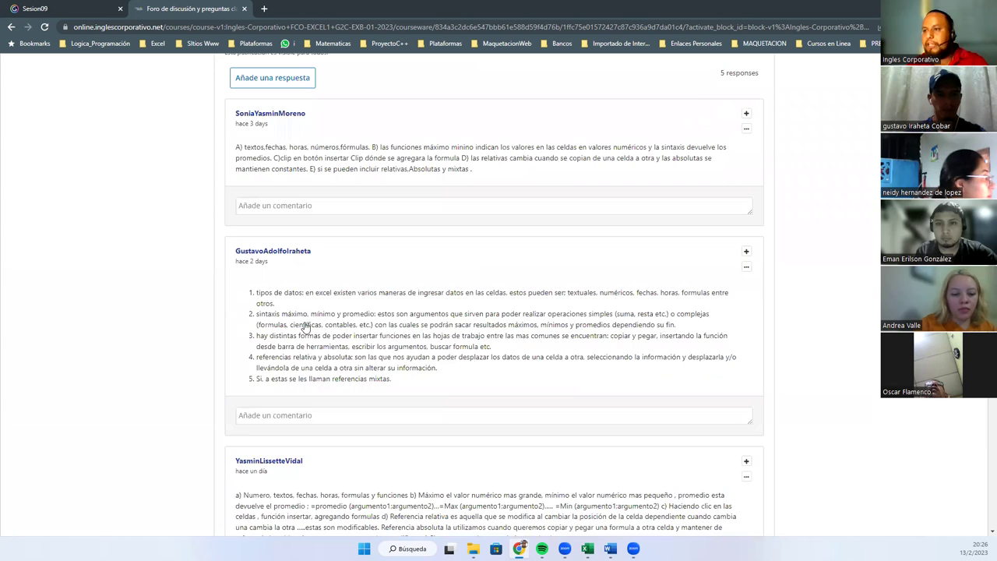
scroll(306, 325, up, 4)
scroll(274, 249, up, 1)
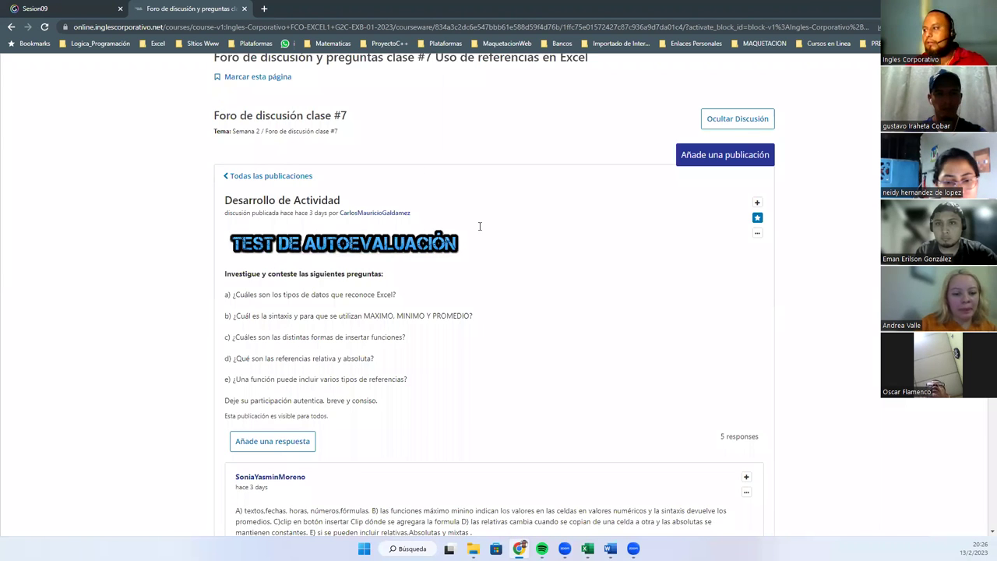
Open the course page 2.5 - Objetivo de la lección: Administrador de nombres
scroll(480, 226, up, 3)
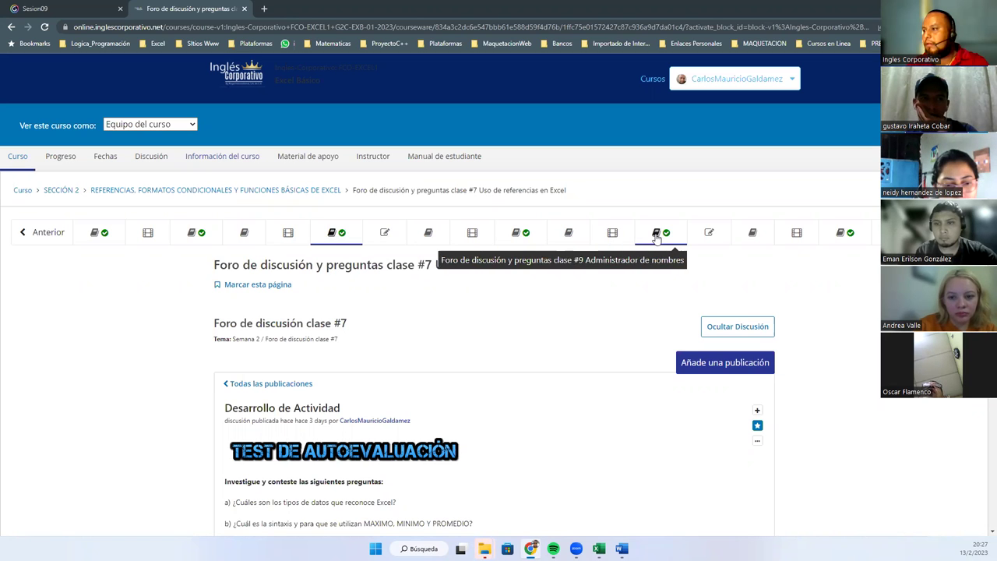
click(569, 235)
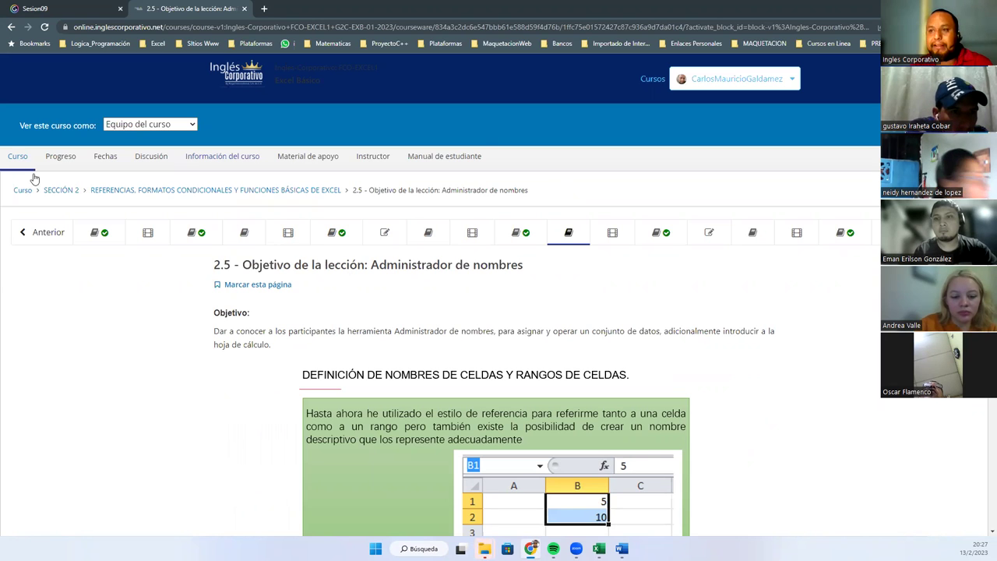
Try to open the course outline at SECCIÓN 2, reloading the page several times
click(47, 193)
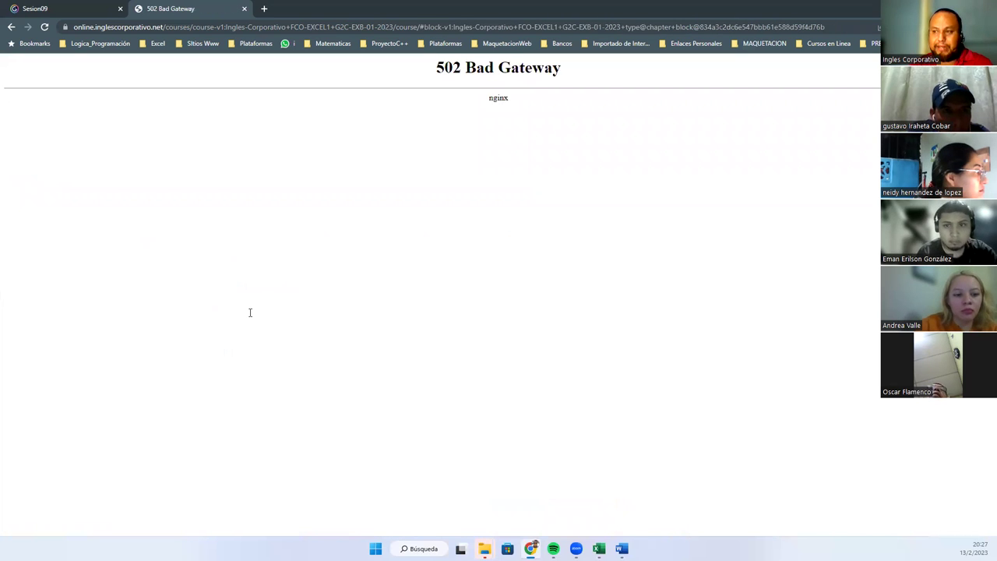
key(F5)
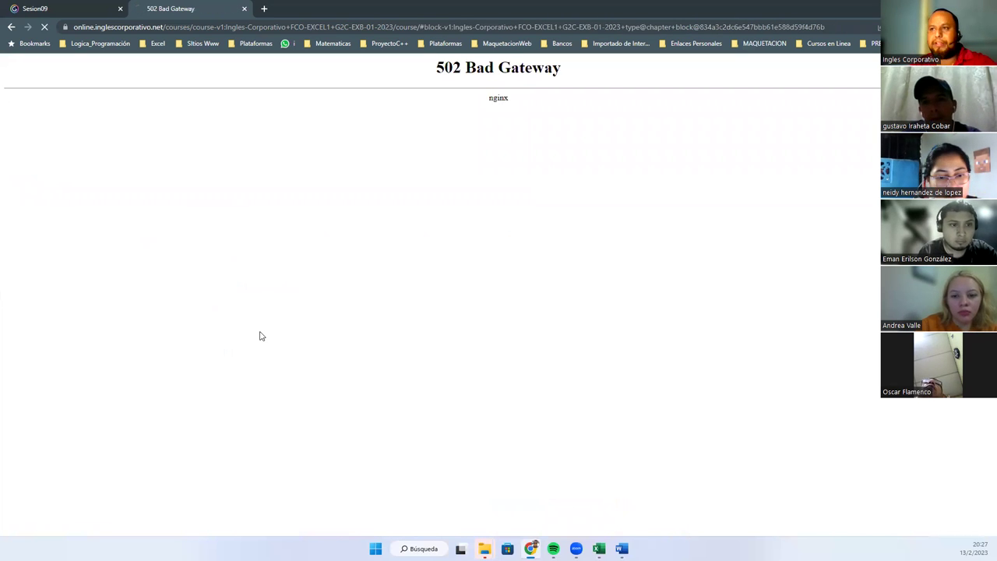
key(F5)
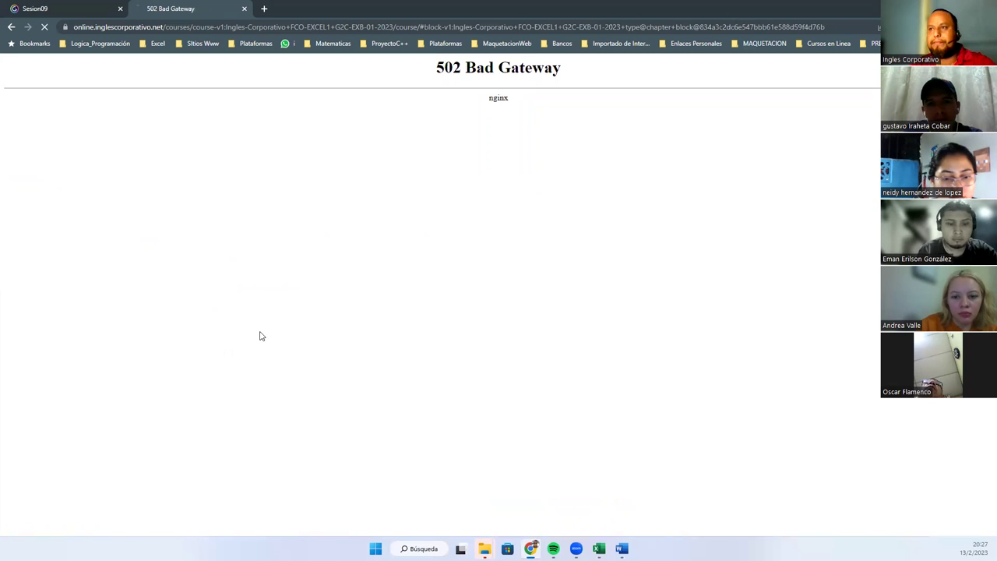
key(F5)
key(F5)
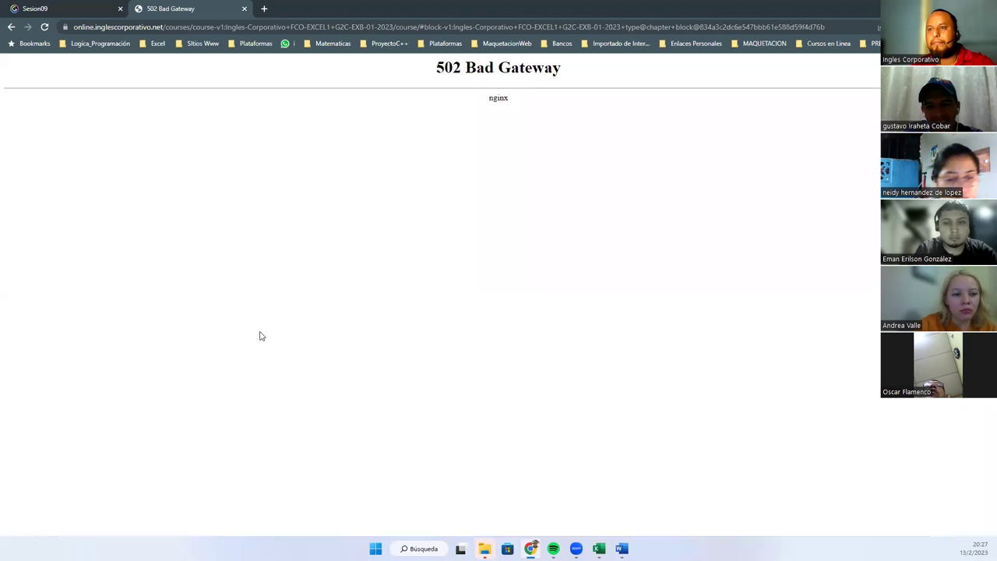
key(F5)
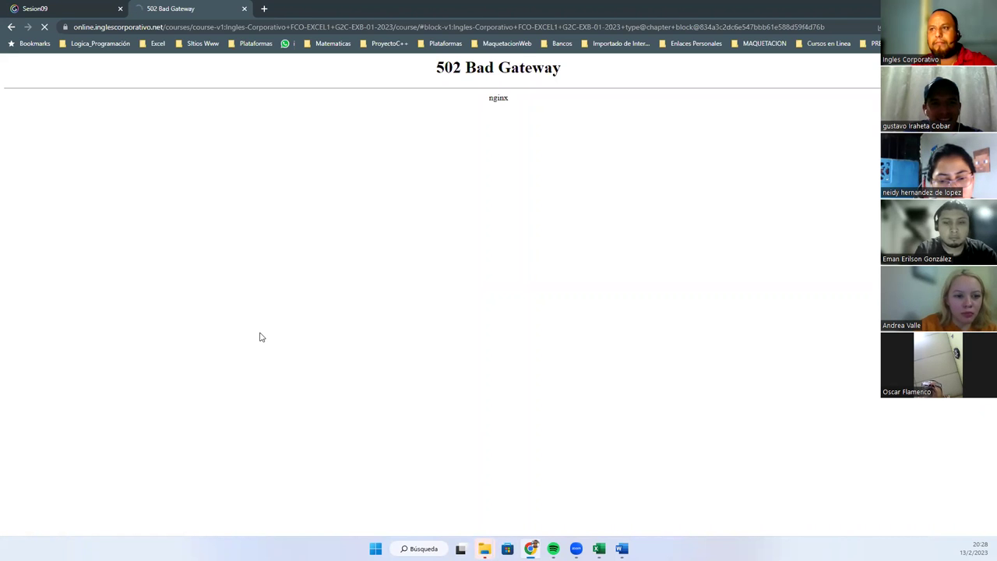
Go back to the previous courseware page and try reloading it several times
click(11, 27)
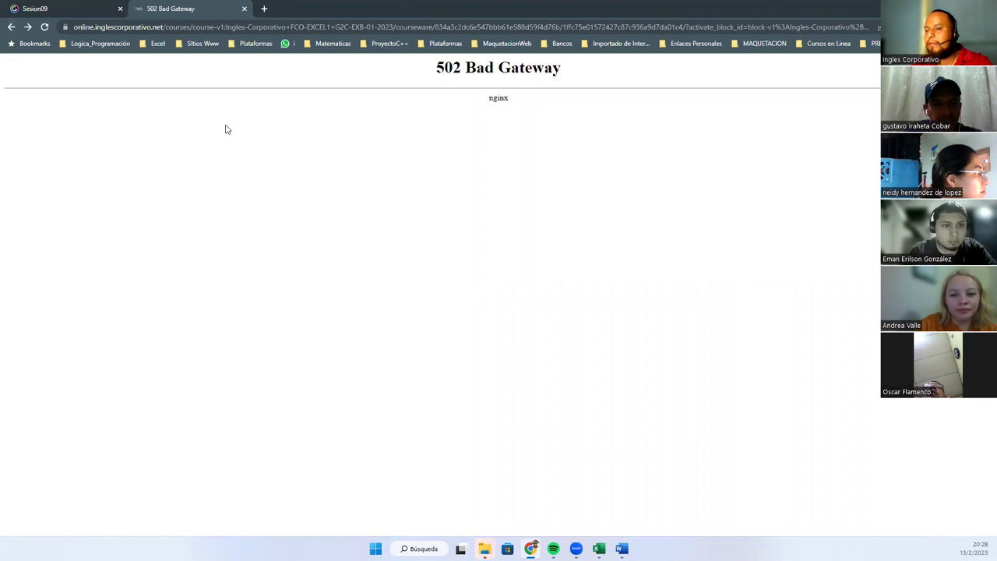
click(40, 27)
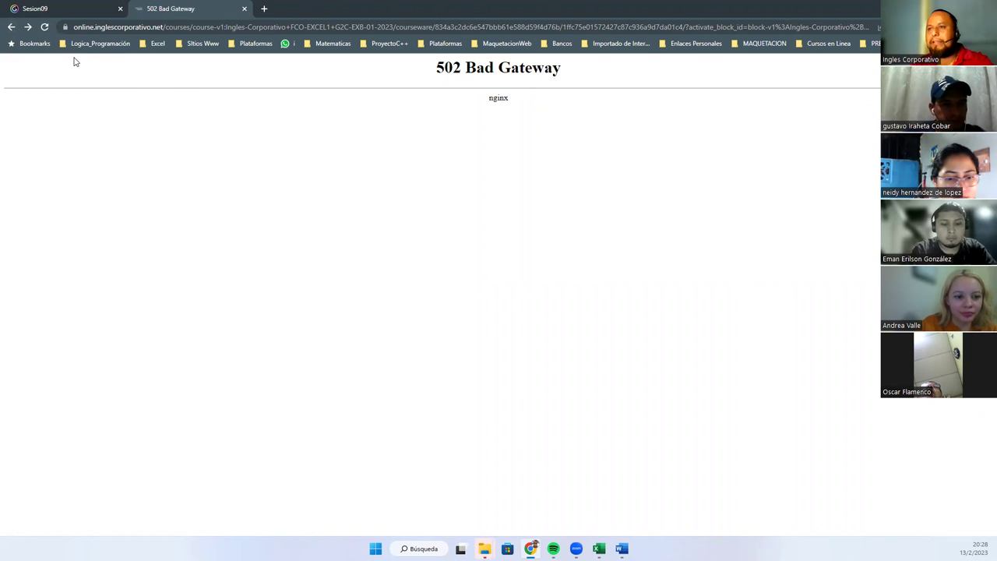
click(44, 28)
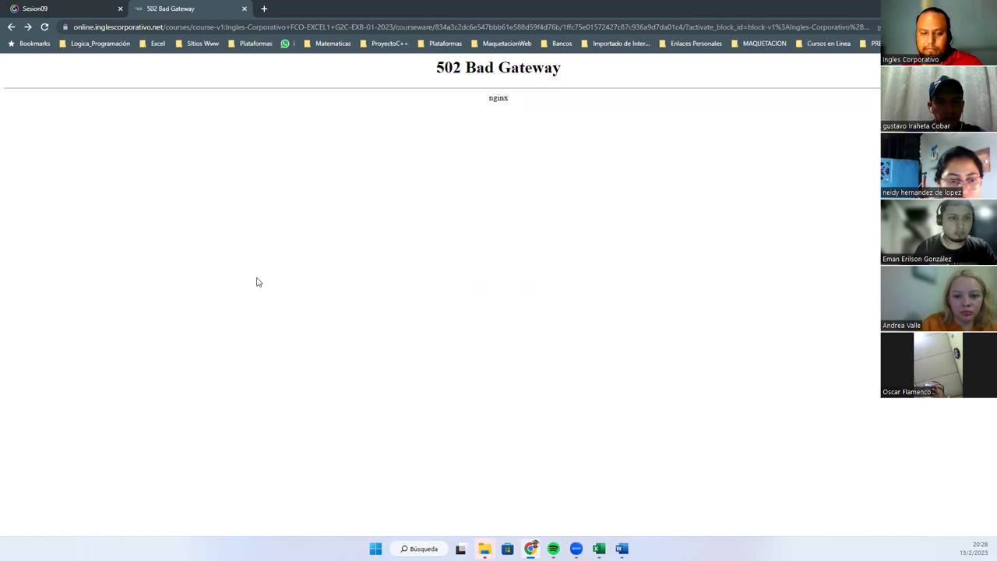
key(F5)
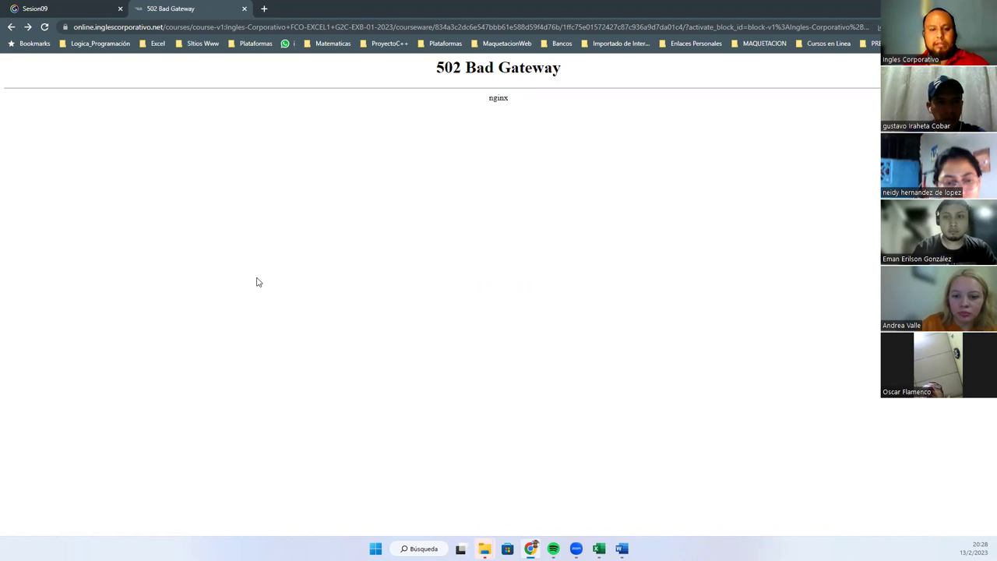
key(F5)
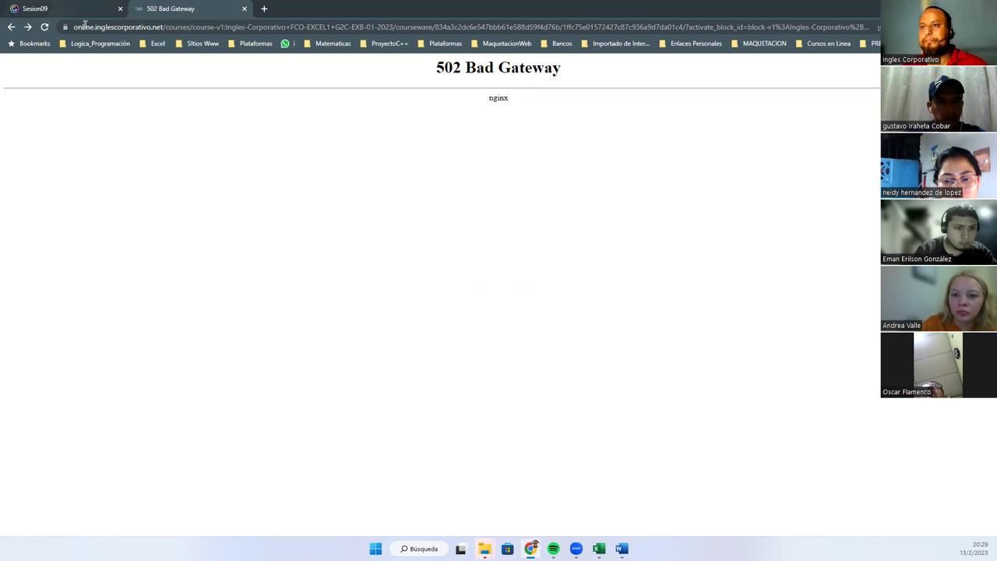
Close the platform tab and open online.inglescorporativo.net in a new one
click(244, 9)
click(142, 8)
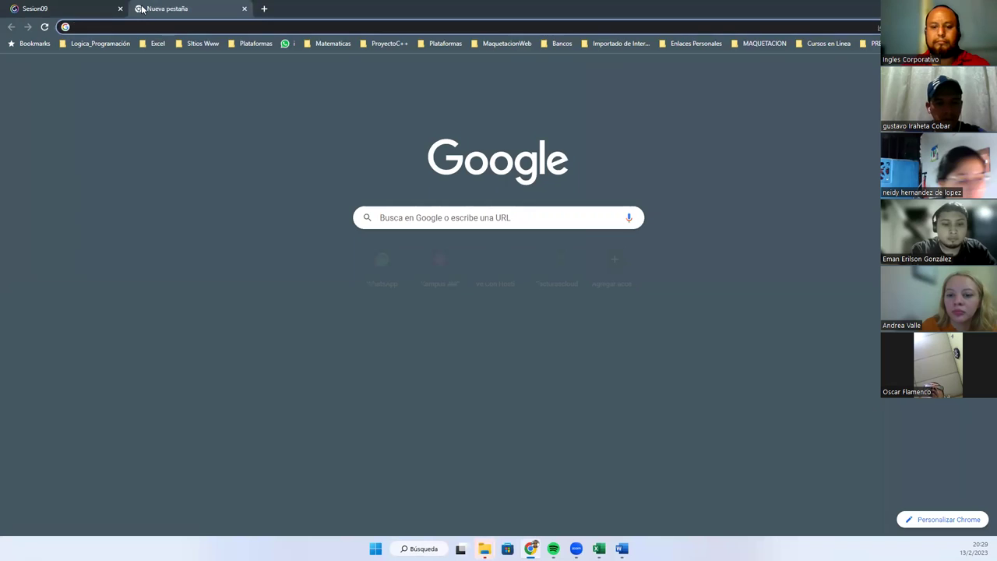
text(online.inglescorporativo.net)
key(Return)
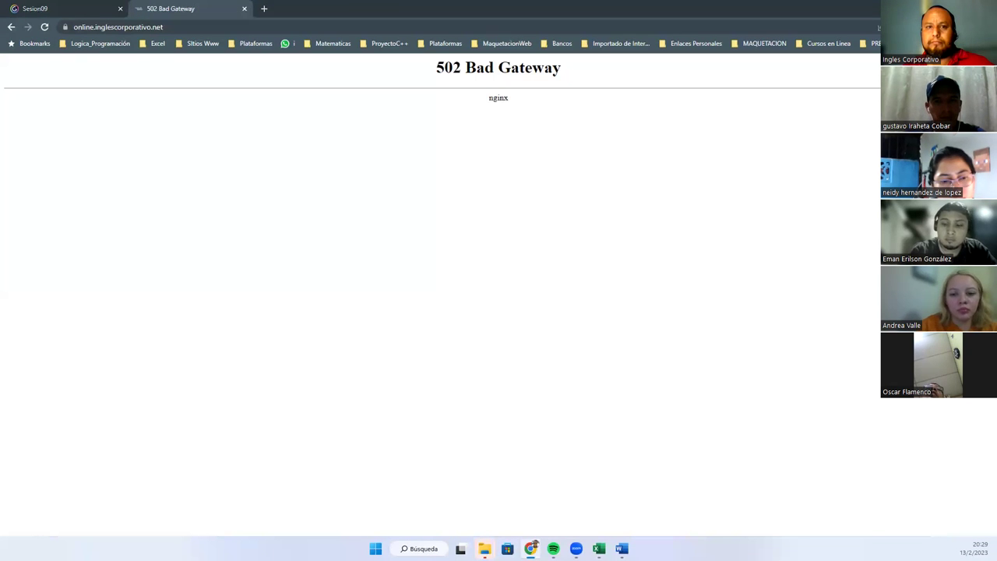
Return to the Sesion09 presentation and show the DEMOSTRACIÓN slide in full screen
click(63, 10)
click(974, 490)
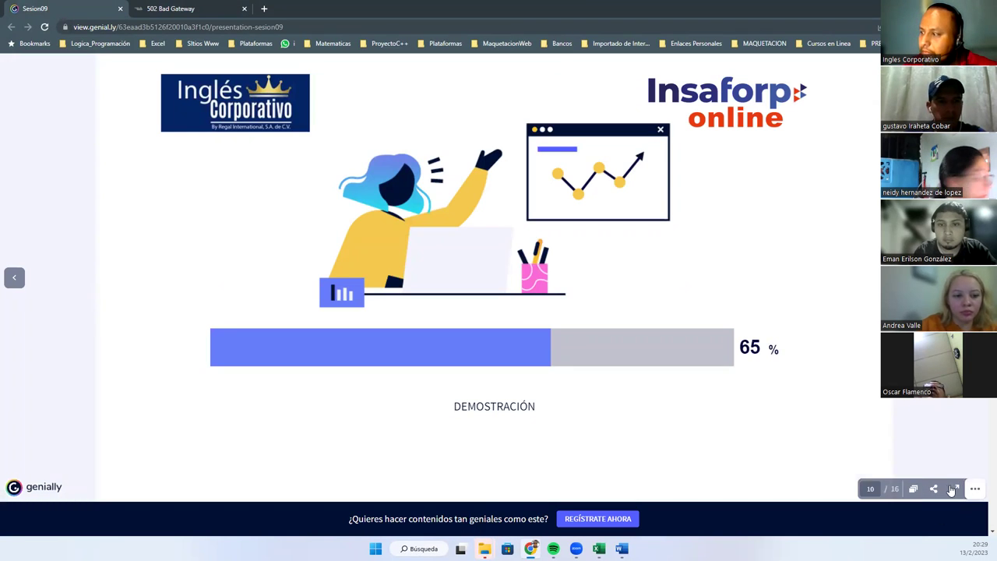
click(954, 489)
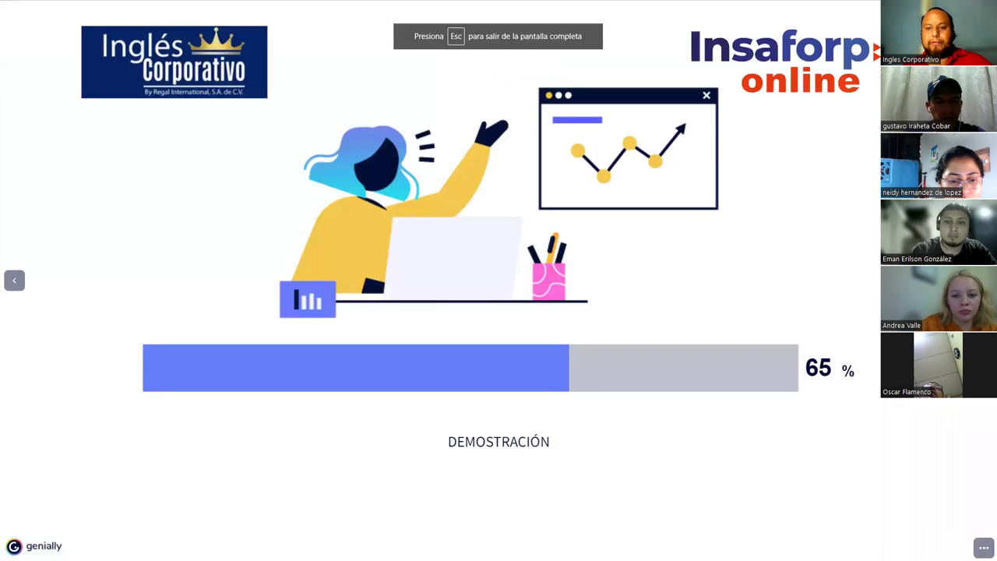
Switch to the Ejercicio 09 workbook in Excel and set the width of columns E to J on the DEMO2 sheet to 7
key(alt+Tab)
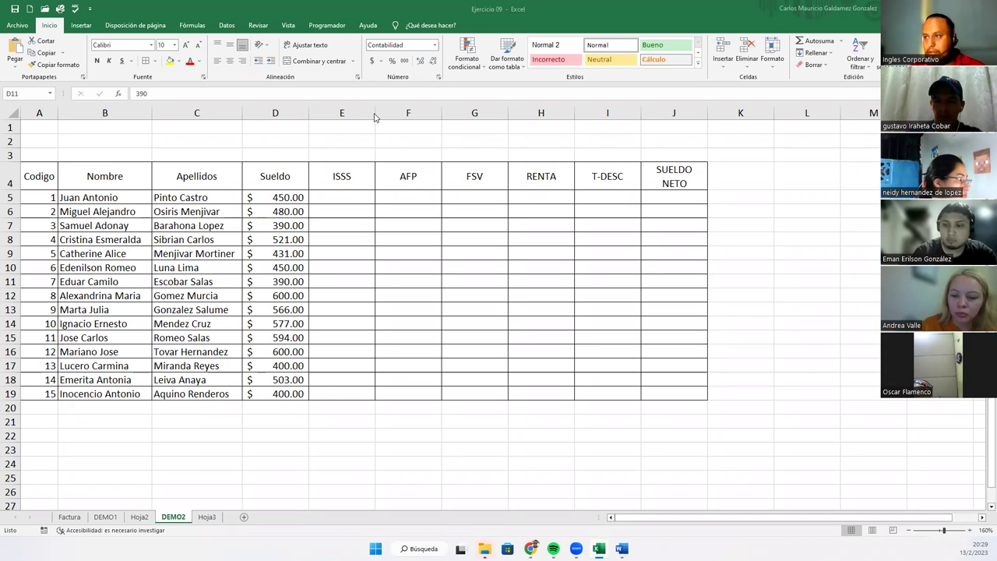
drag(375, 114, 652, 110)
right_click(651, 109)
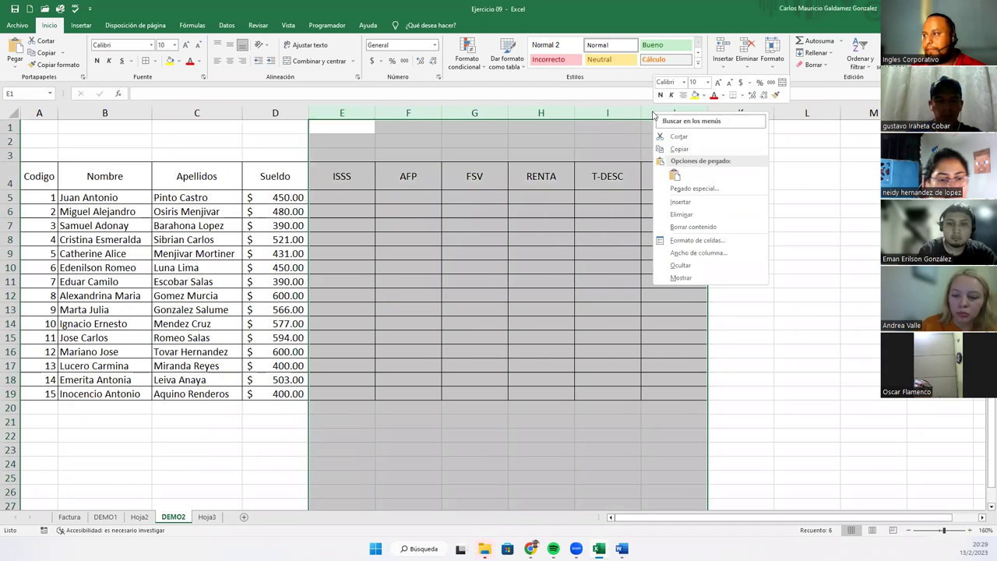
click(696, 259)
text(7)
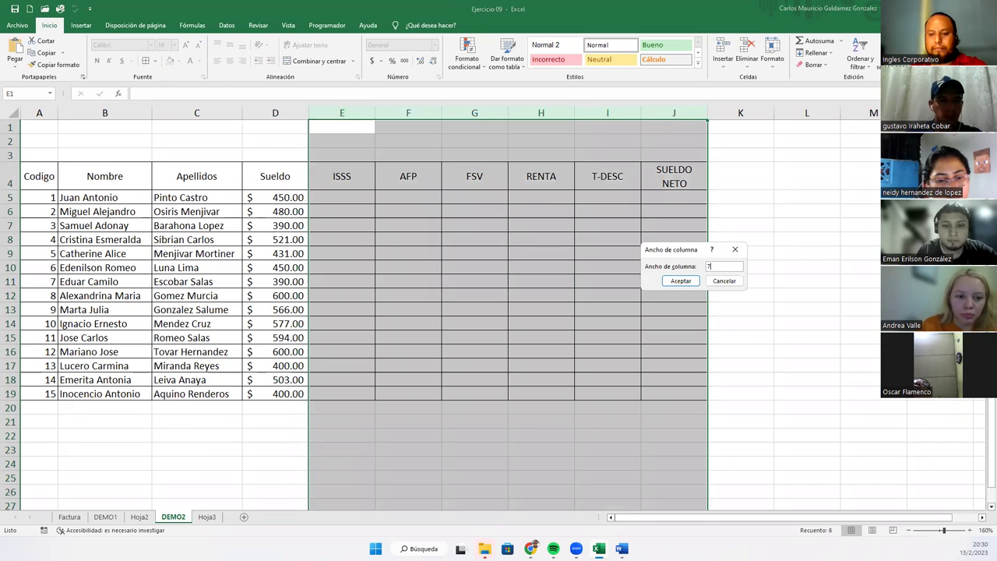
click(681, 280)
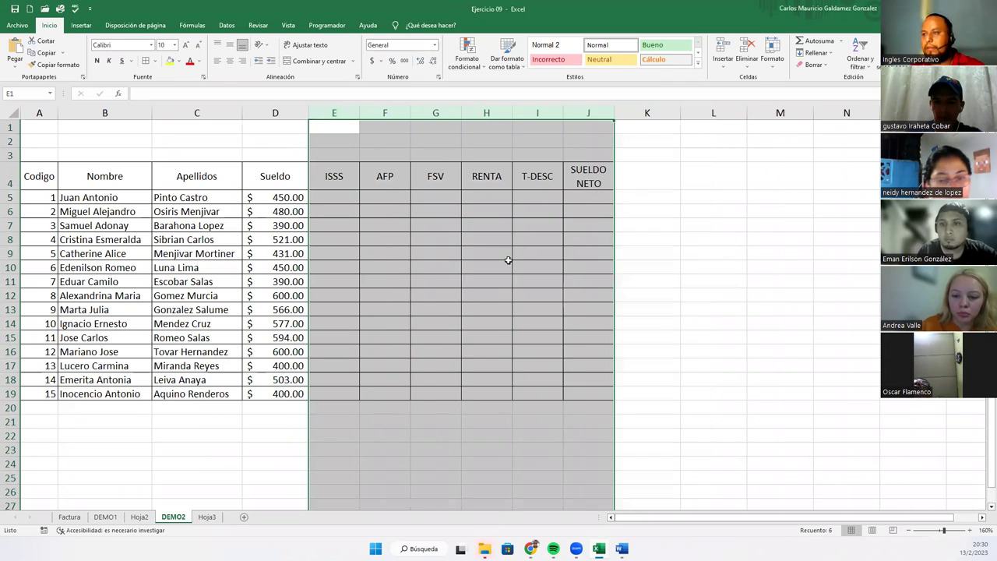
click(454, 269)
click(454, 269)
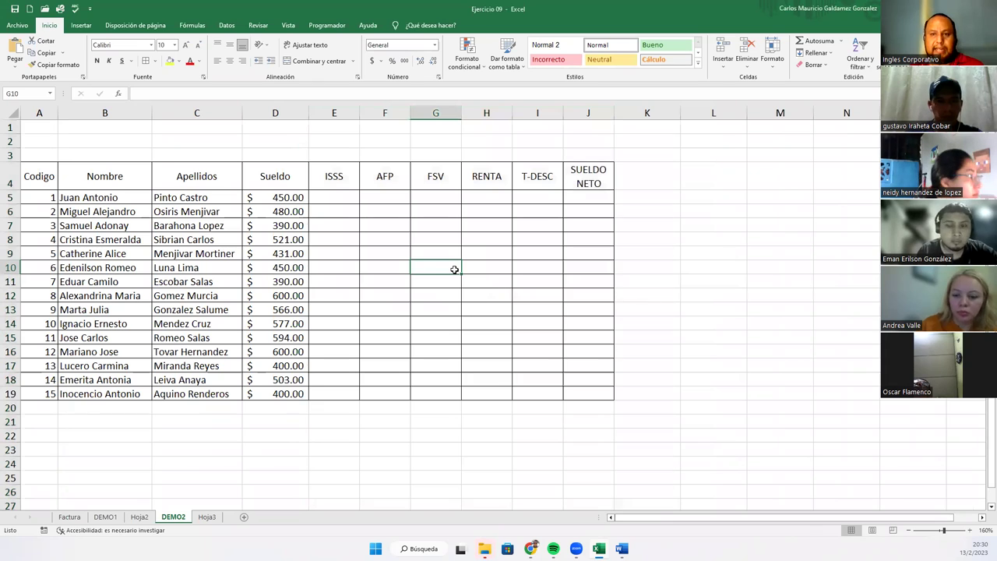
Copy the TABLA DE VALORES from L6:M11 of the DEMO1 sheet and paste it at cell L7 of the DEMO2 sheet
click(110, 520)
drag(716, 209, 717, 281)
key(ctrl+c)
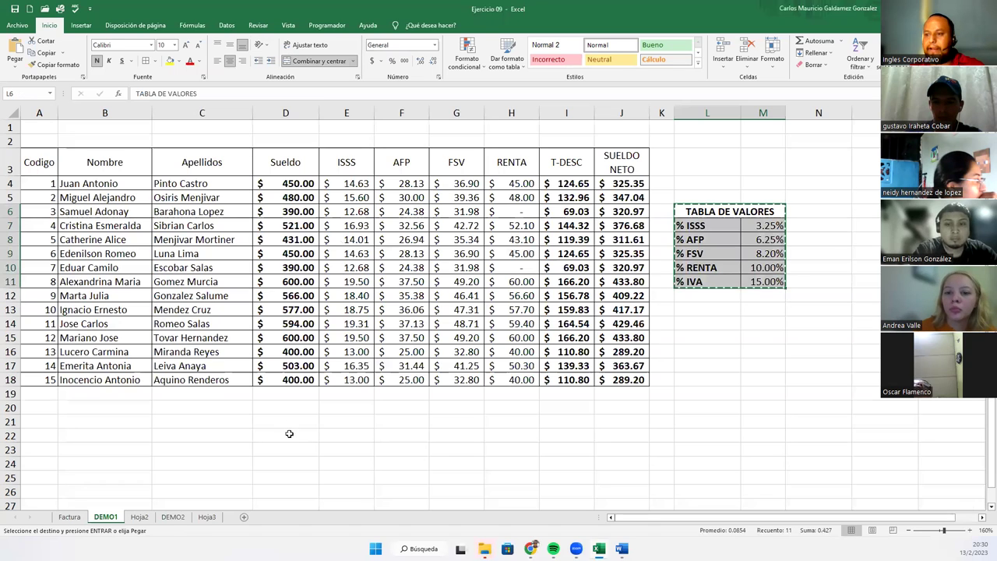
click(173, 517)
click(696, 225)
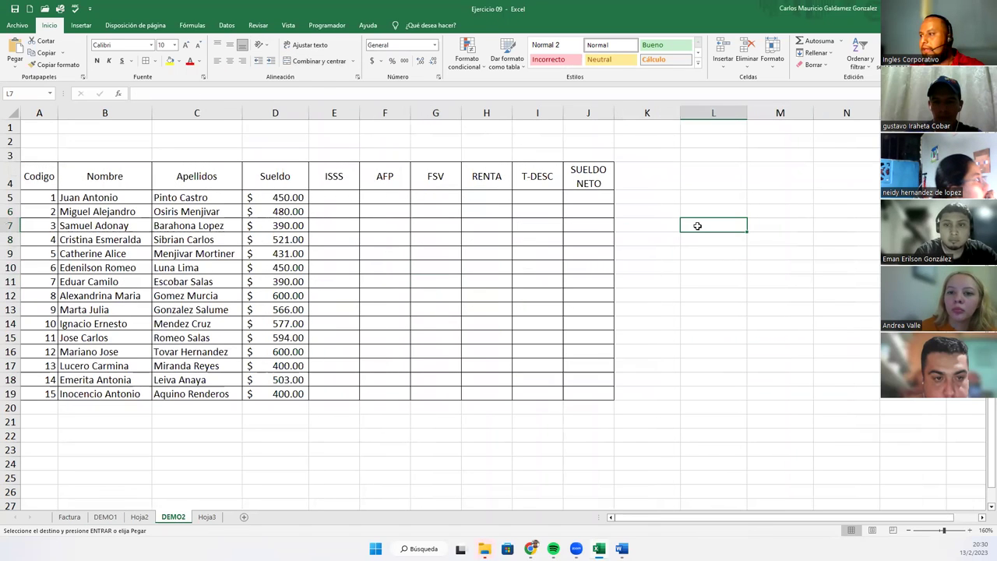
key(ctrl+v)
Clear the percentages in M8:M12 of the pasted TABLA DE VALORES and select the empty cells L13:M13 below it
drag(782, 239, 781, 296)
key(Escape)
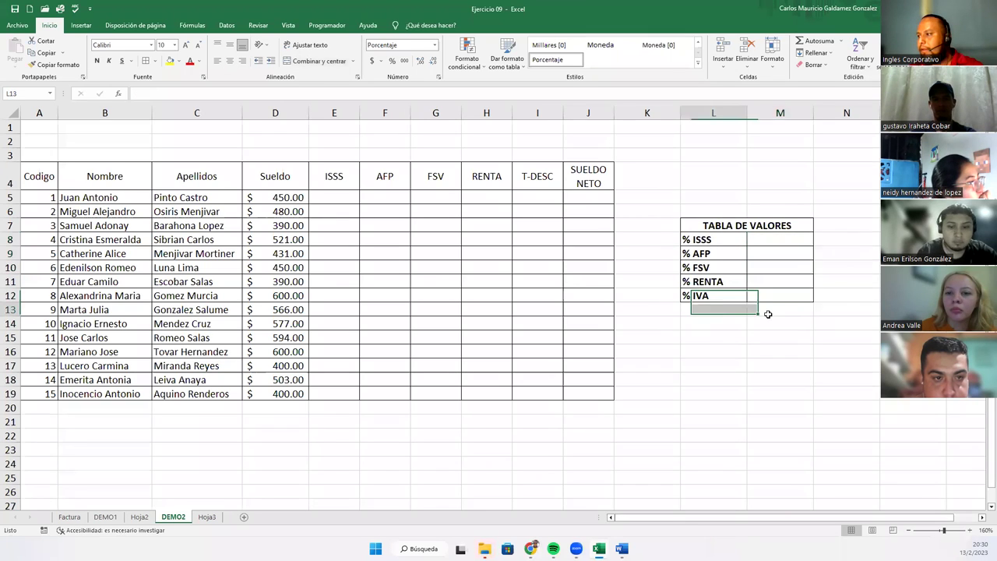
key(Delete)
drag(696, 310, 810, 312)
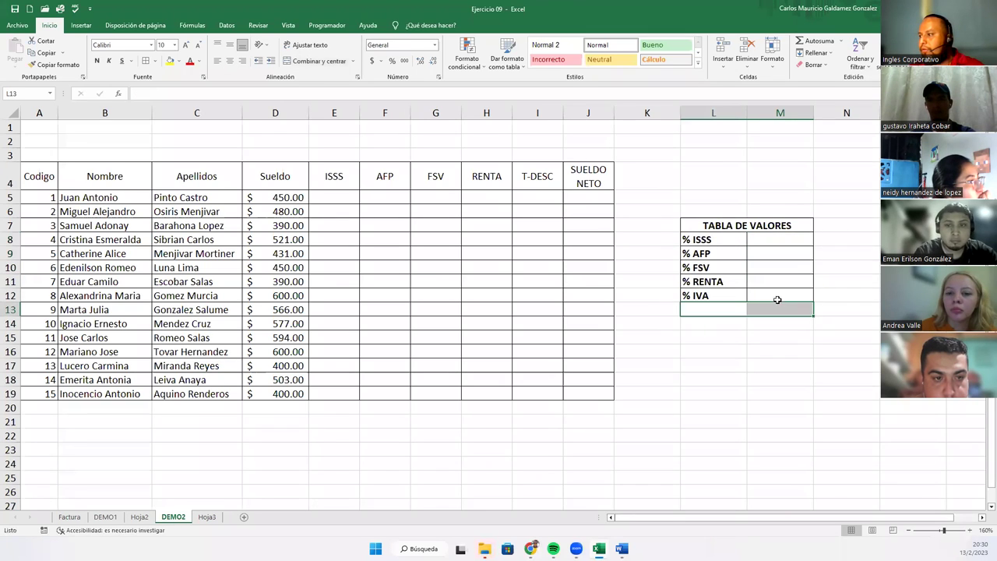
Remove the % IVA row and the empty row below it from the TABLA DE VALORES, and narrow column K
drag(814, 316, 810, 298)
click(734, 318)
drag(678, 114, 647, 152)
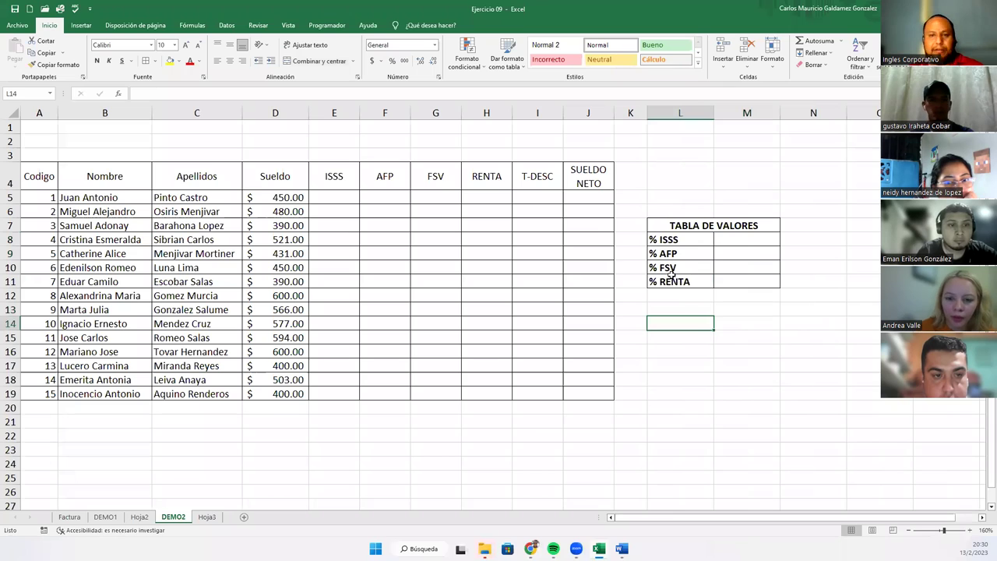
Go over the empty percentage cells M8:M11 and capture a screen snip of the payroll and values tables
click(733, 238)
click(731, 253)
click(735, 273)
click(736, 282)
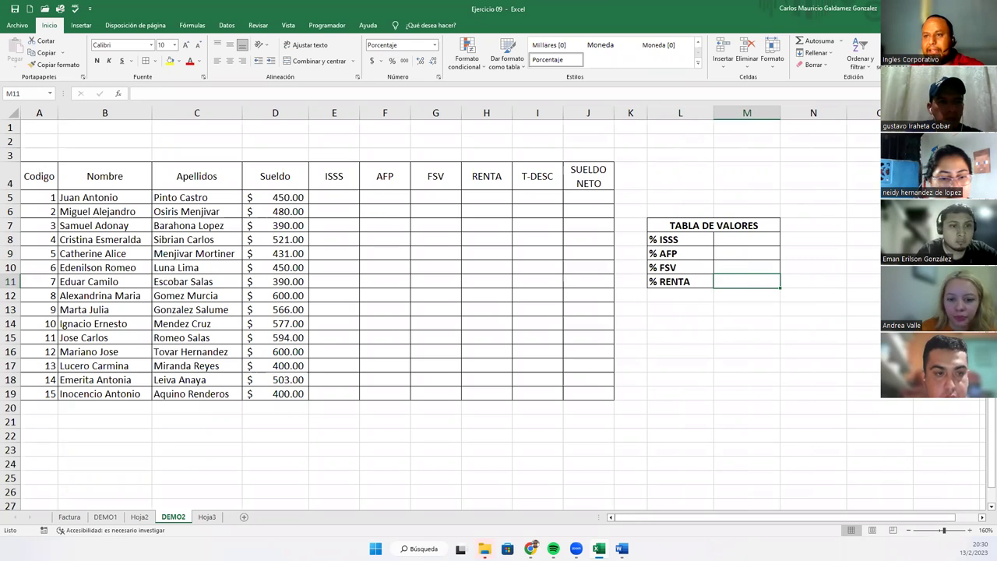
key(super+shift+s)
drag(2, 99, 805, 417)
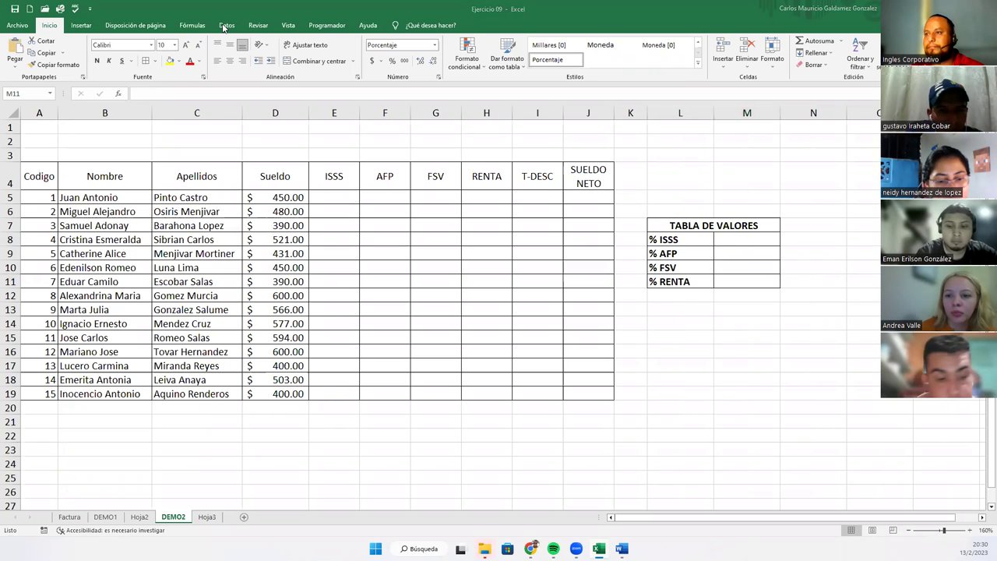
Delete the defined names AFP, FSV, ISSS, IVA, PROMEDIO, PROMEDIO2 and RENTA from the workbook
click(193, 25)
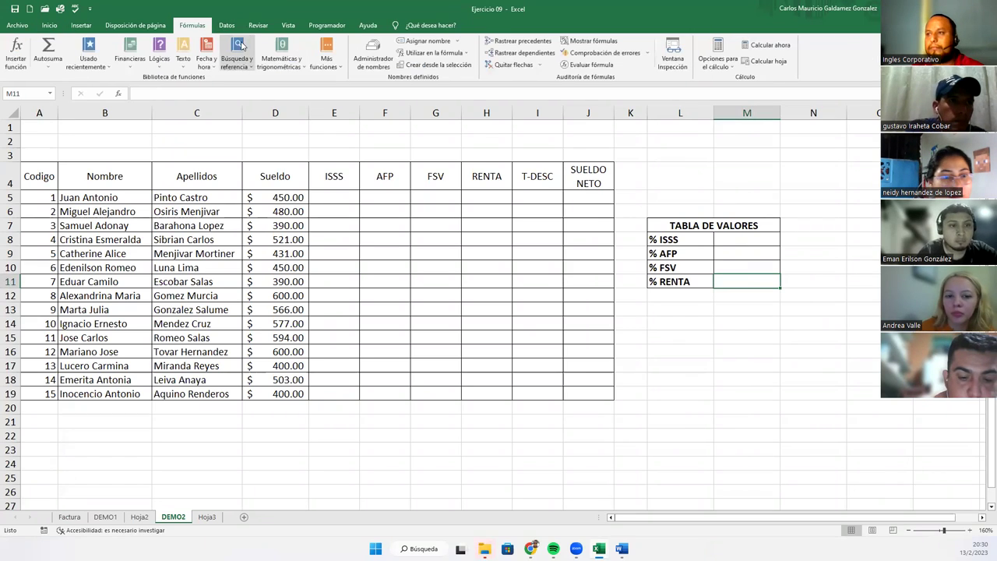
click(382, 55)
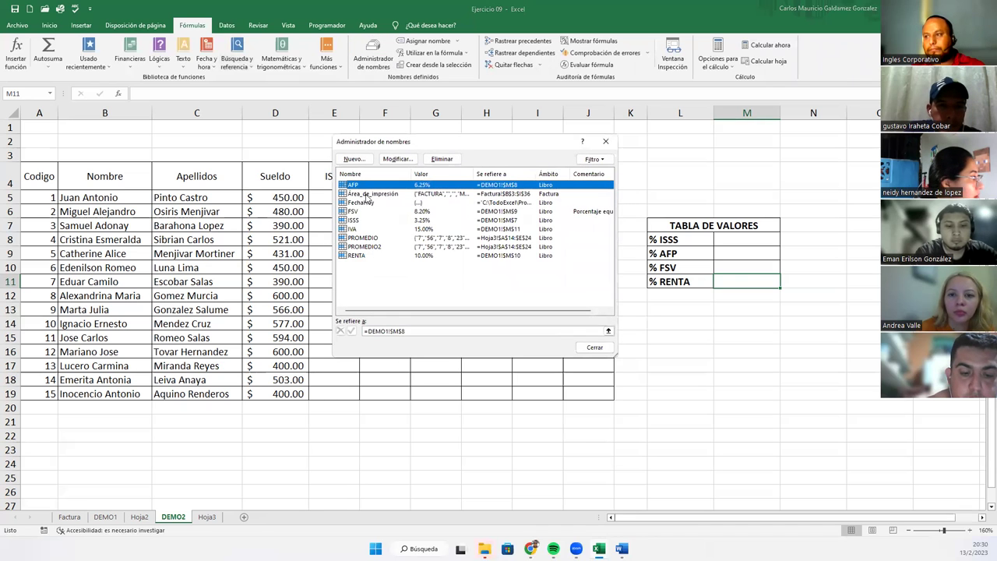
ctrl+click(359, 211)
ctrl+click(359, 220)
ctrl+click(360, 229)
ctrl+click(363, 237)
ctrl+click(363, 247)
ctrl+click(360, 257)
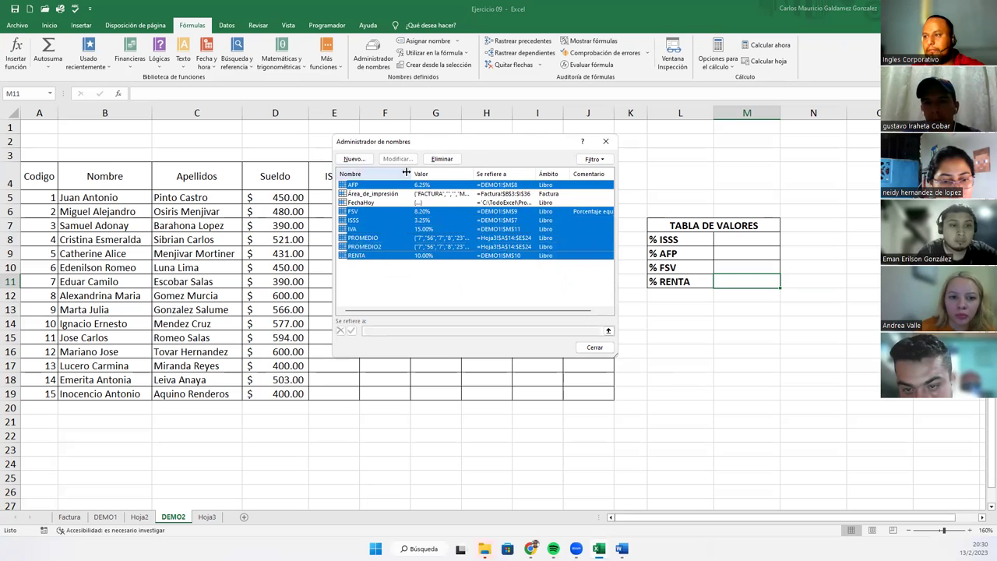
click(442, 160)
click(476, 302)
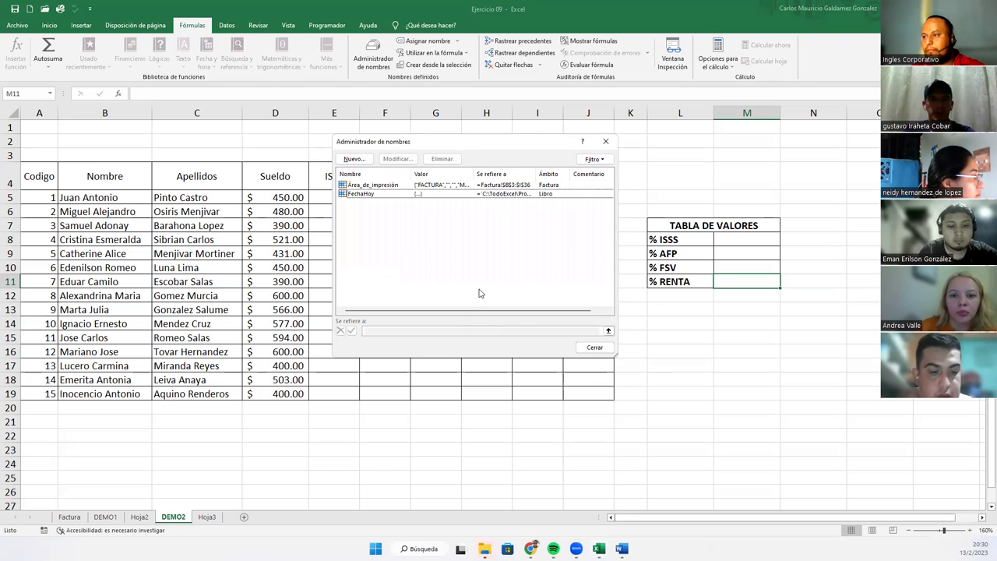
click(595, 348)
Go through the TABLA DE VALORES and the payroll table's column headings from Codigo to SUELDO NETO
click(710, 241)
click(722, 239)
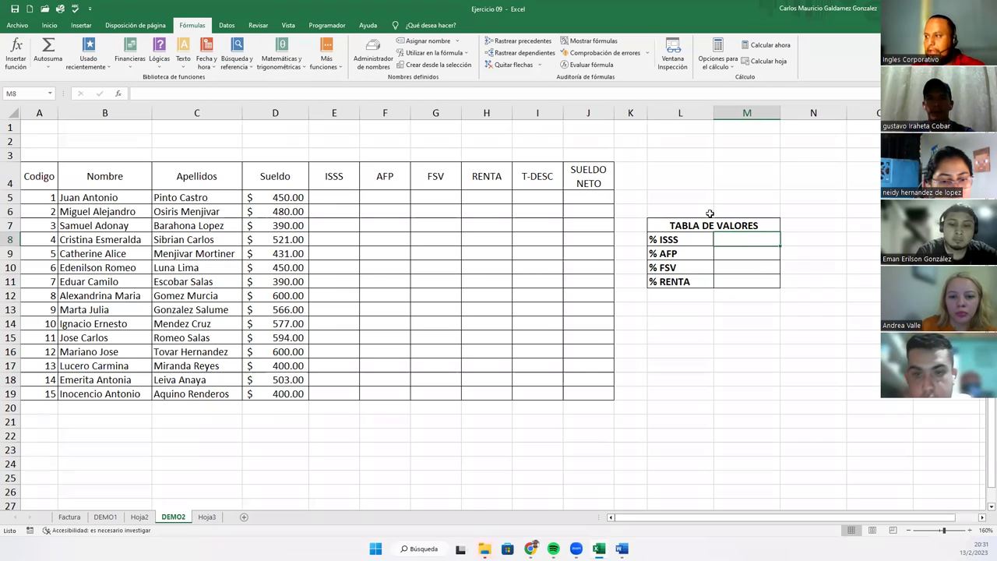
drag(700, 224, 704, 290)
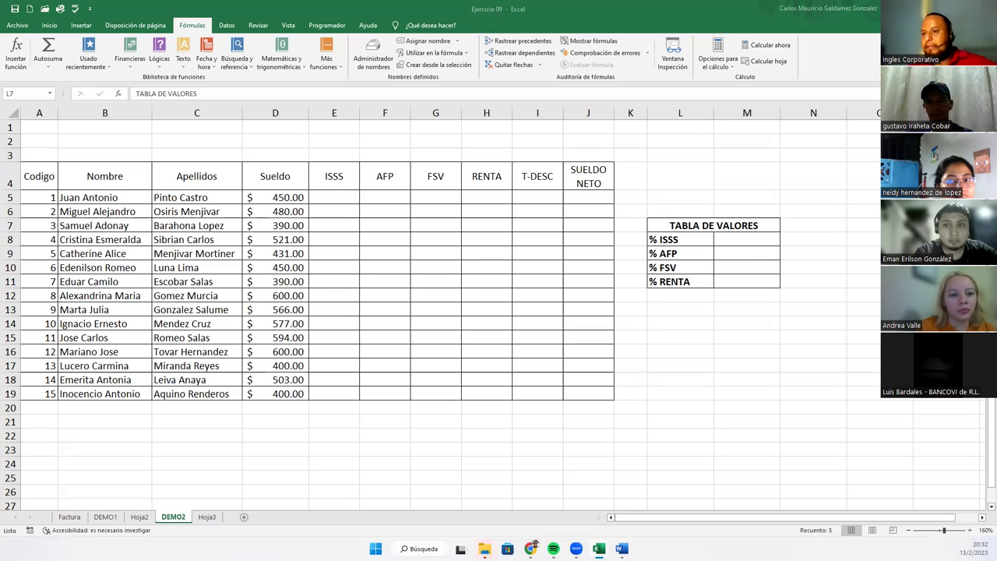
drag(31, 178, 568, 399)
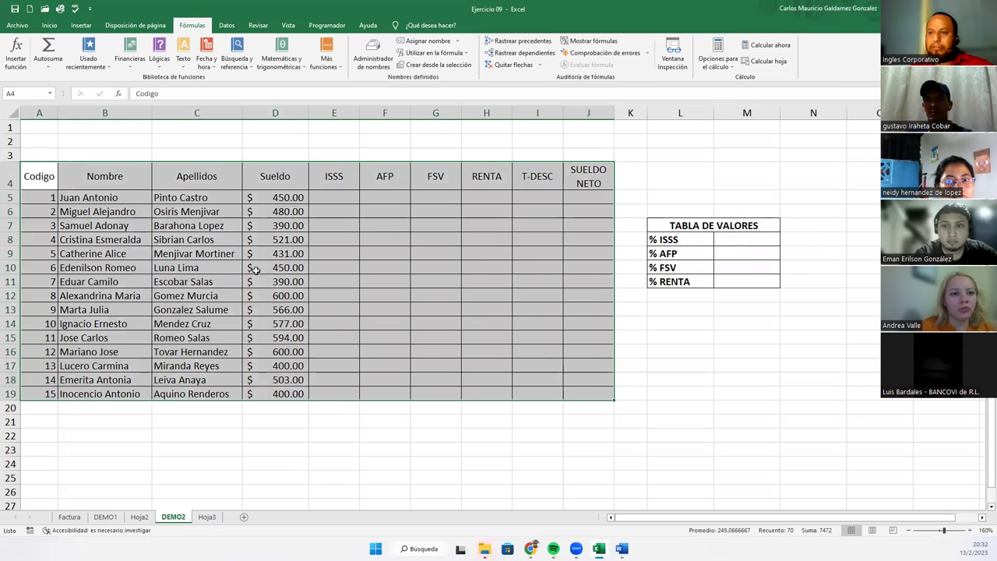
click(87, 254)
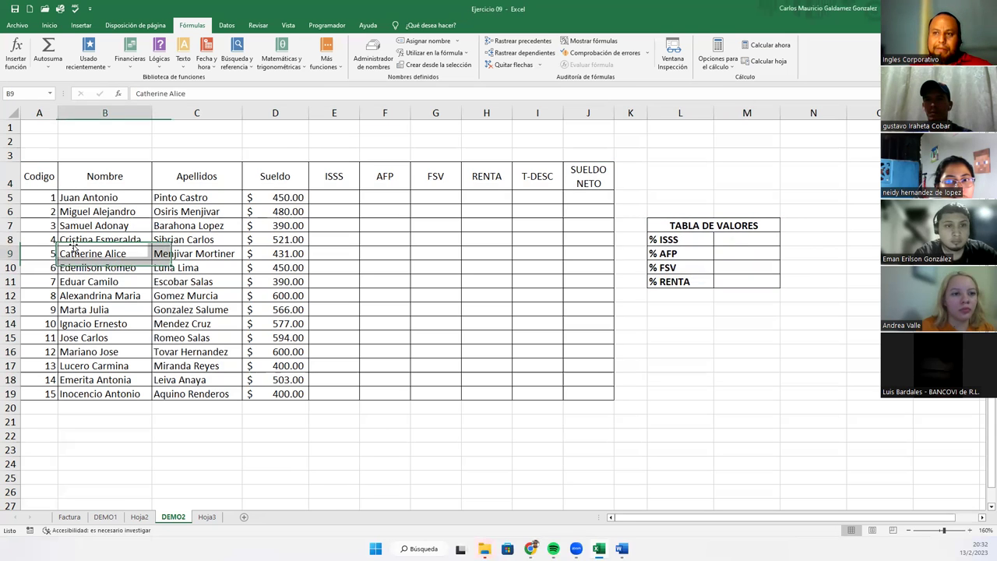
click(45, 178)
click(112, 184)
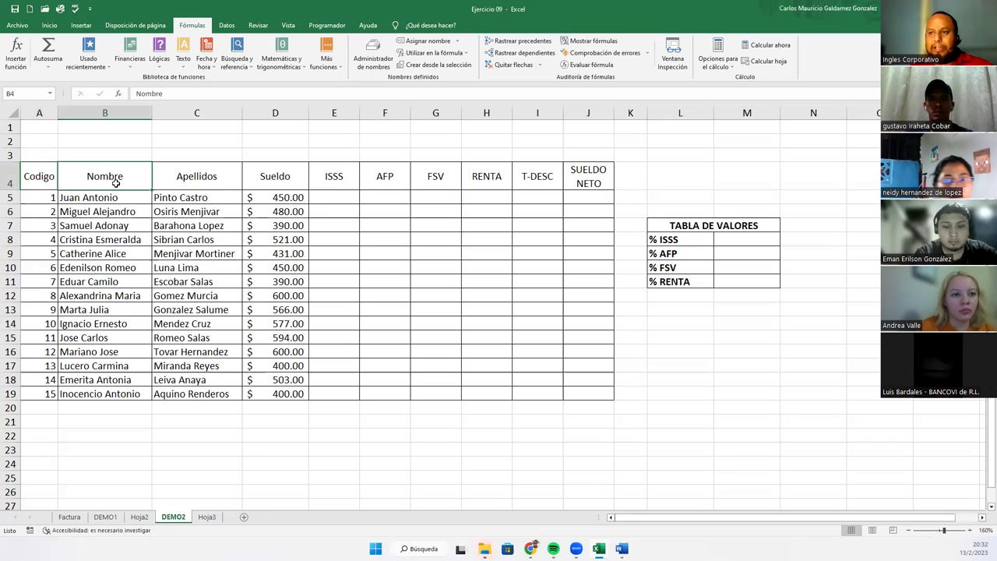
click(196, 179)
click(273, 181)
click(345, 178)
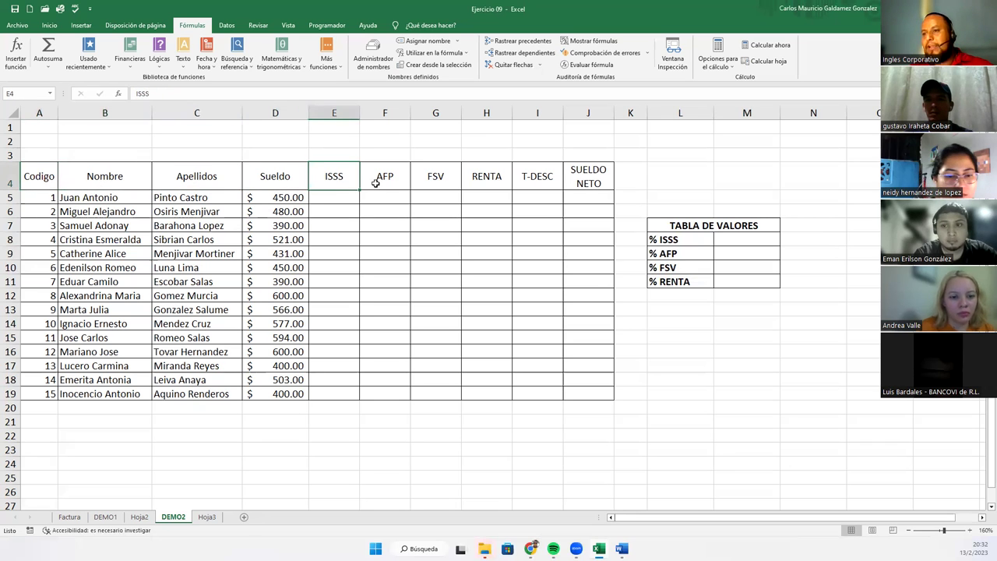
click(383, 179)
click(436, 182)
click(505, 187)
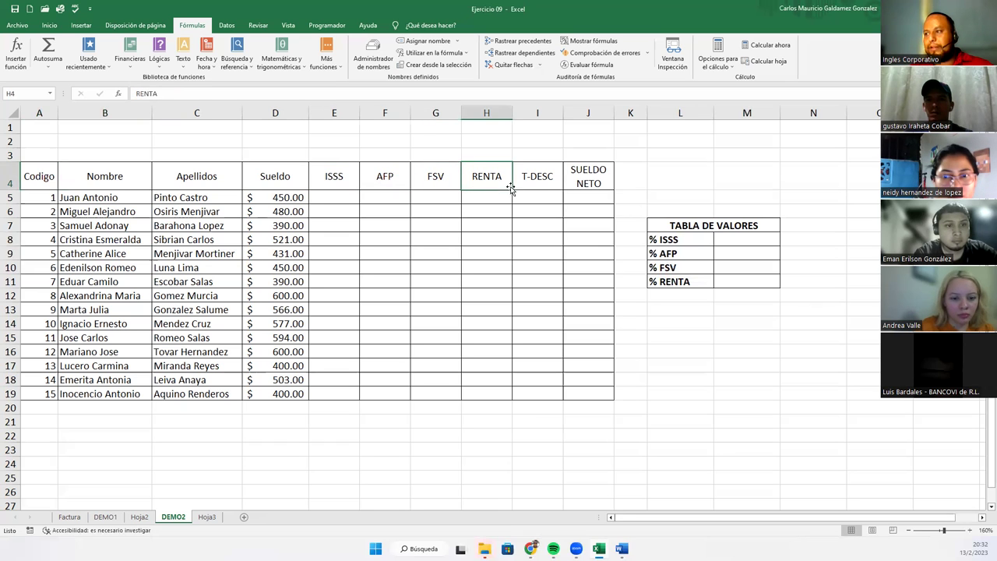
click(534, 185)
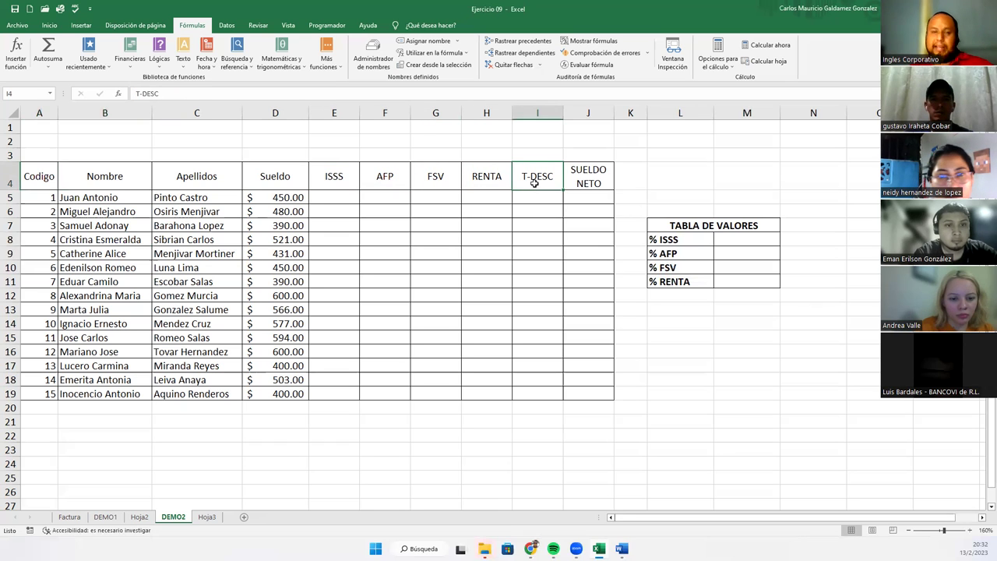
click(605, 177)
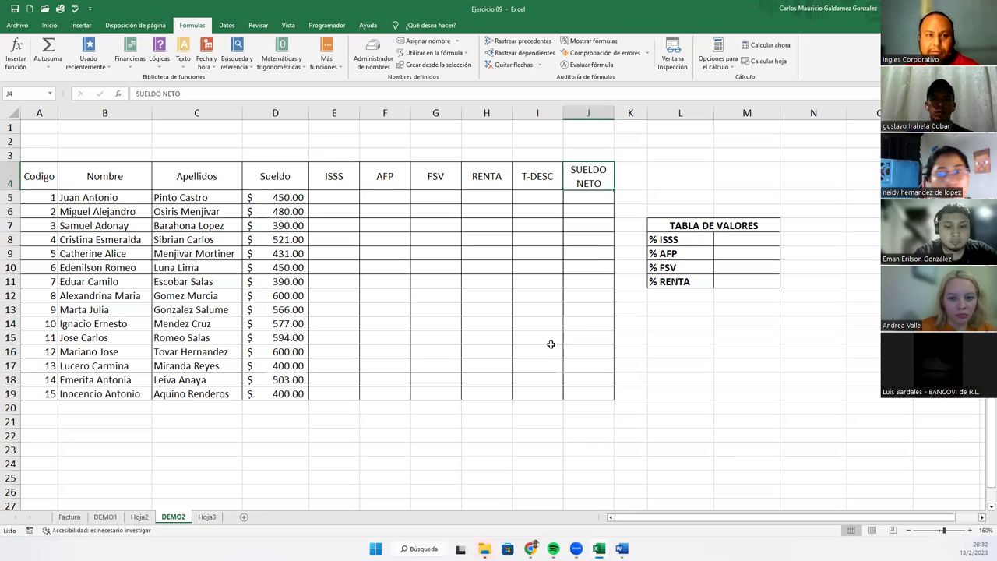
Apply the Contabilidad number format to the empty payroll cells E5:J19, matching the Sueldo column
drag(543, 196, 573, 385)
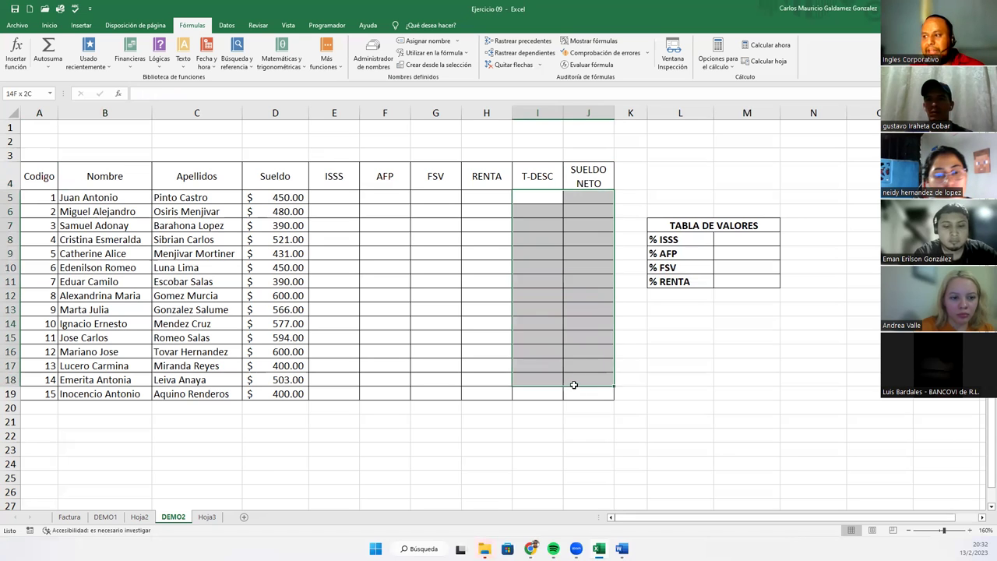
drag(334, 198, 581, 394)
click(49, 25)
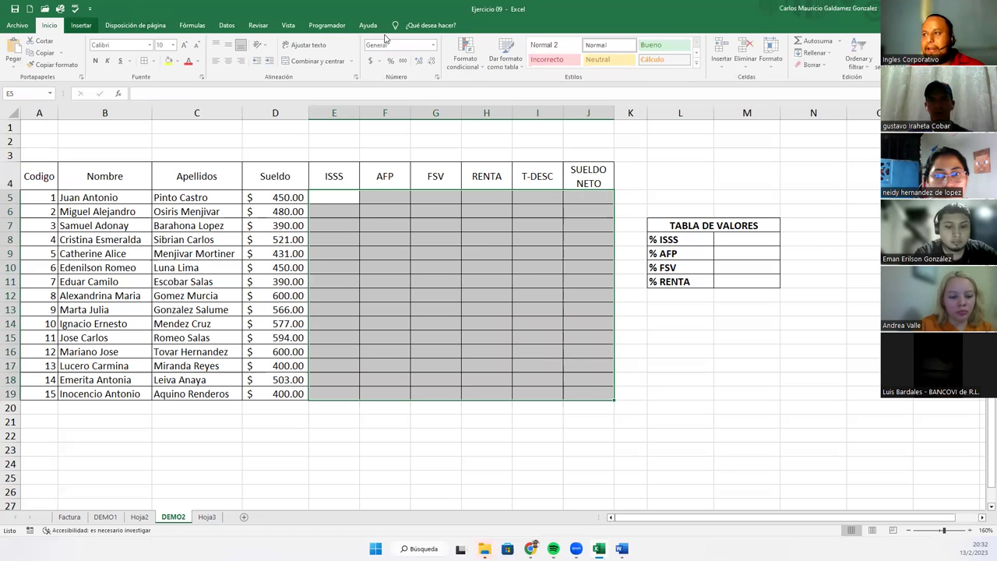
click(434, 45)
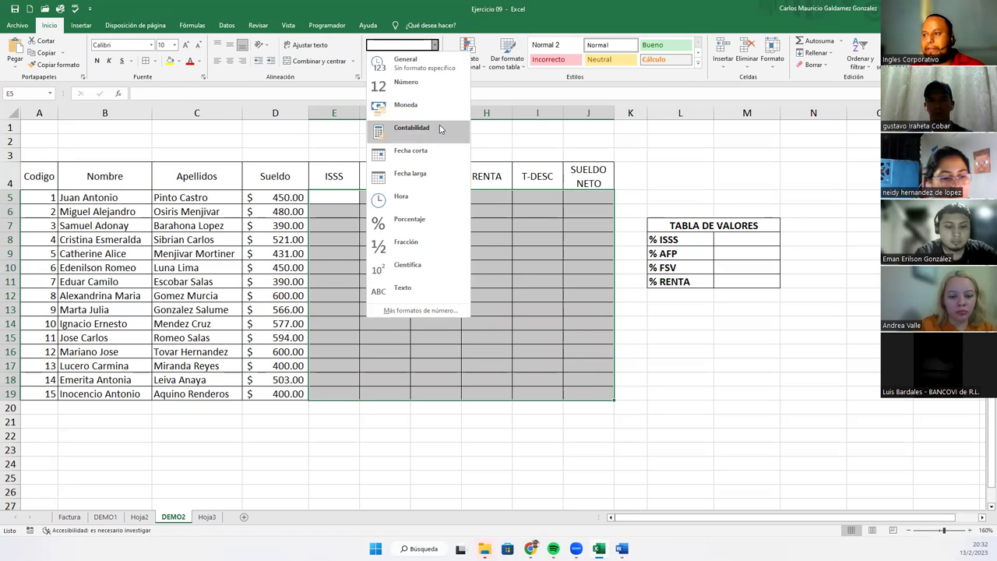
click(440, 129)
drag(273, 195, 280, 392)
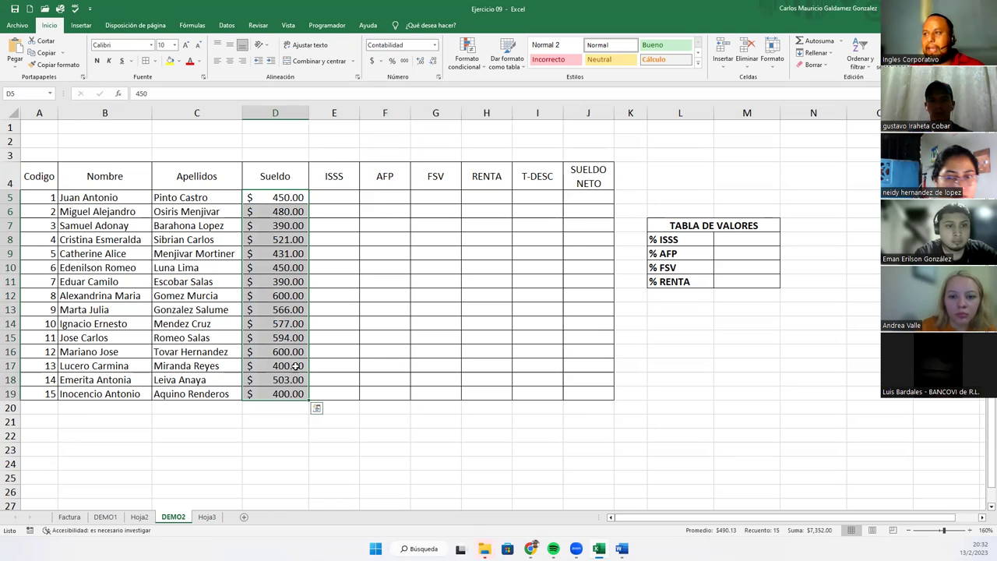
click(364, 214)
click(533, 196)
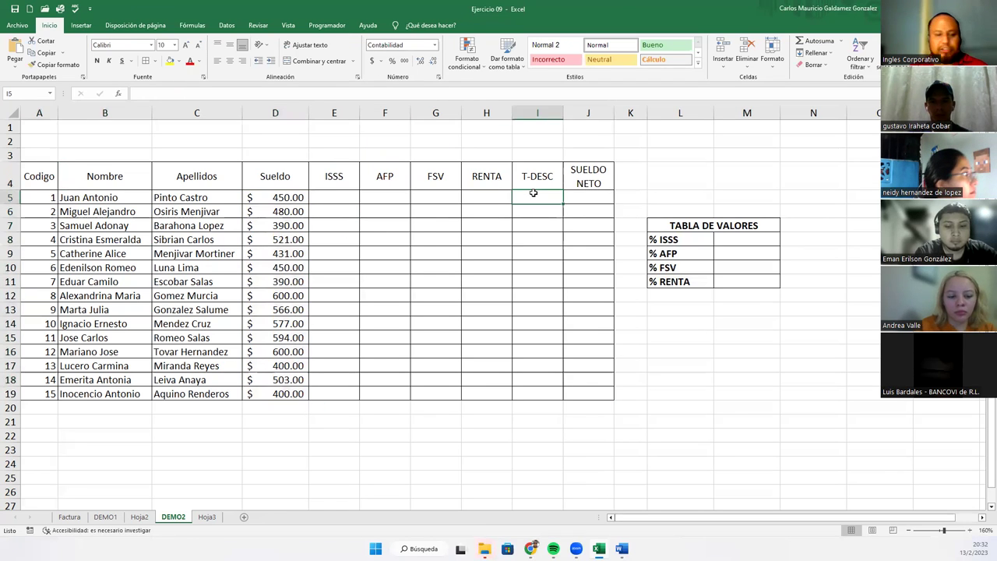
text(=)
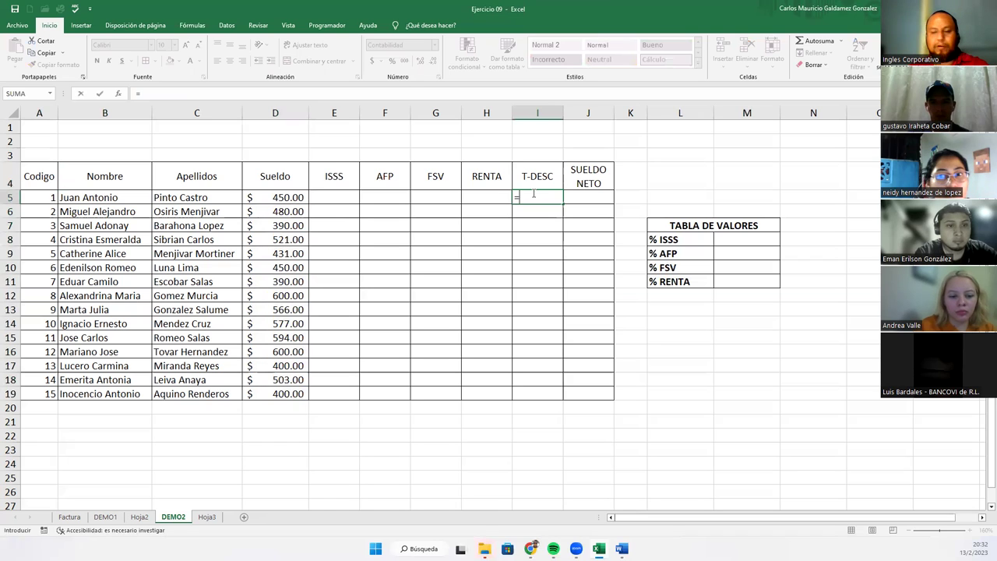
key(Escape)
Try AutoSum on the ISSS to RENTA cells E5:H5 twice, undoing the inserted sums each time
drag(333, 197, 497, 197)
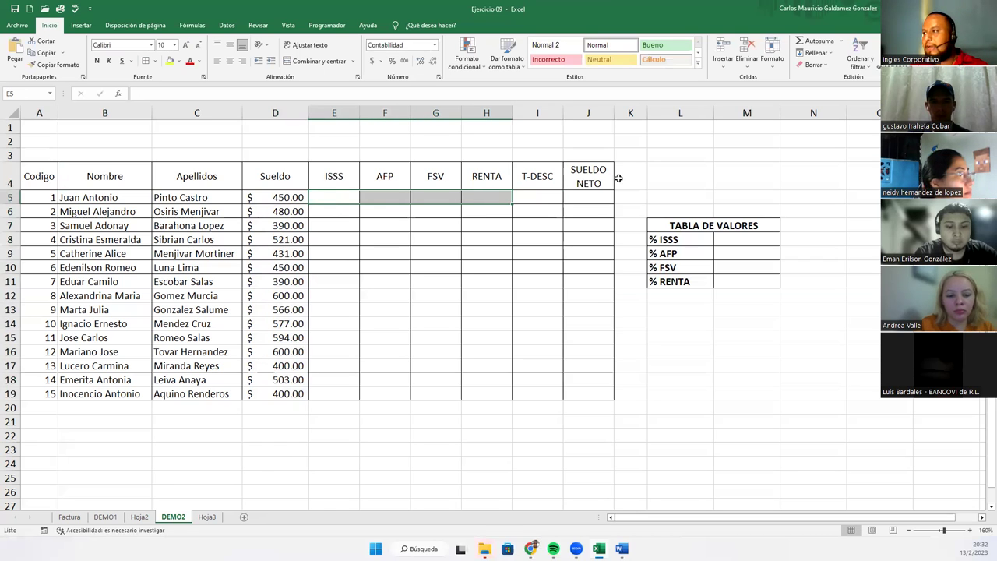
click(823, 42)
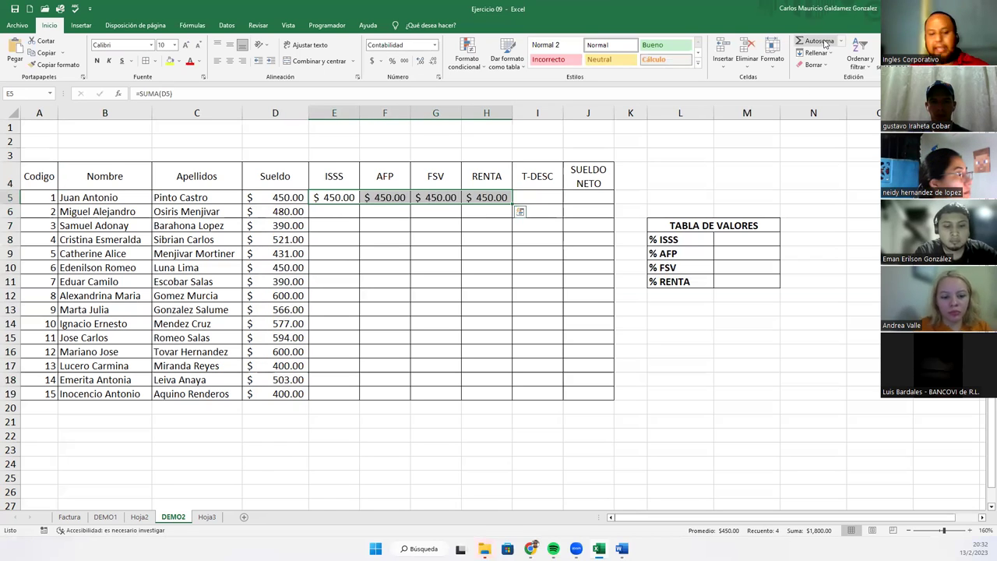
key(ctrl+z)
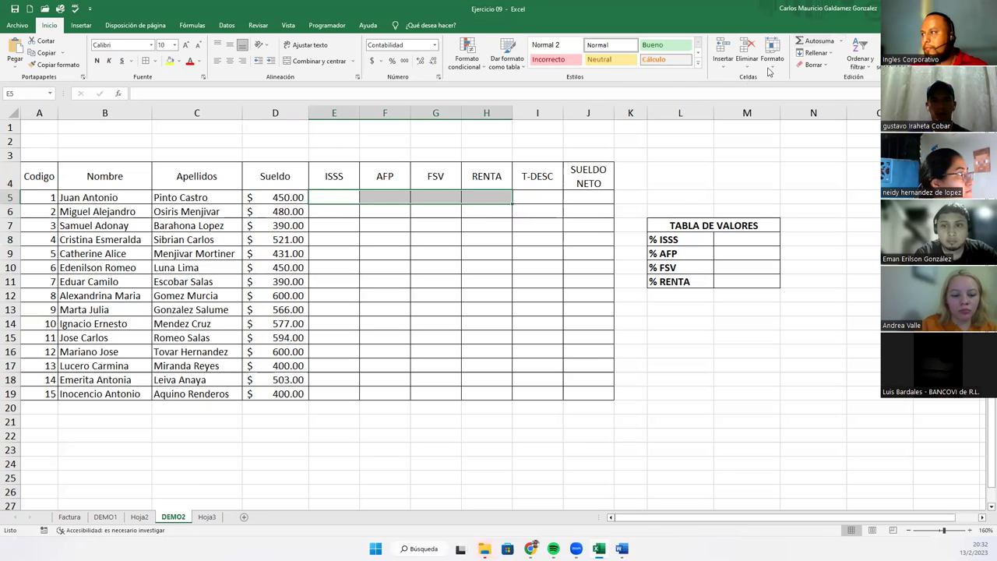
click(842, 43)
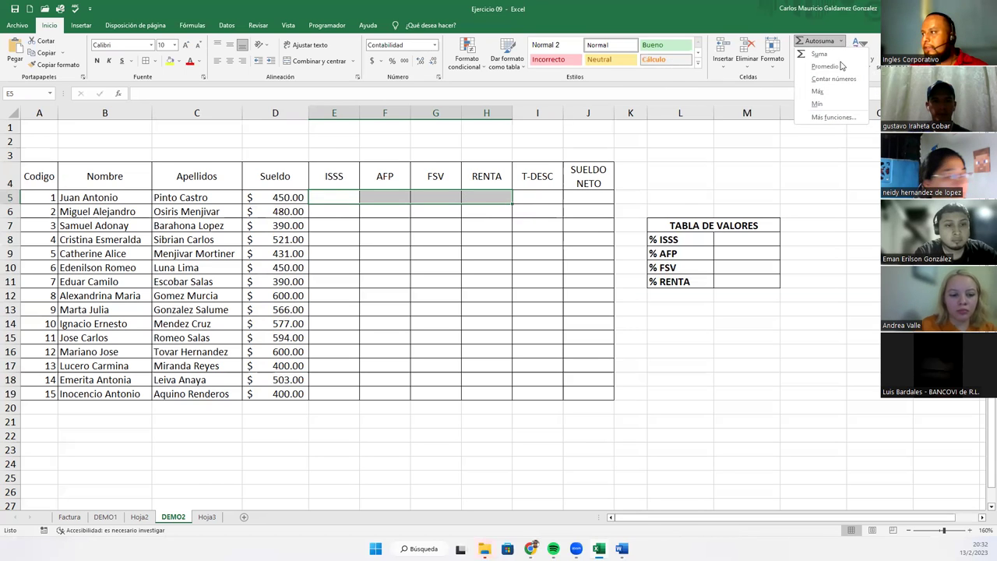
click(839, 54)
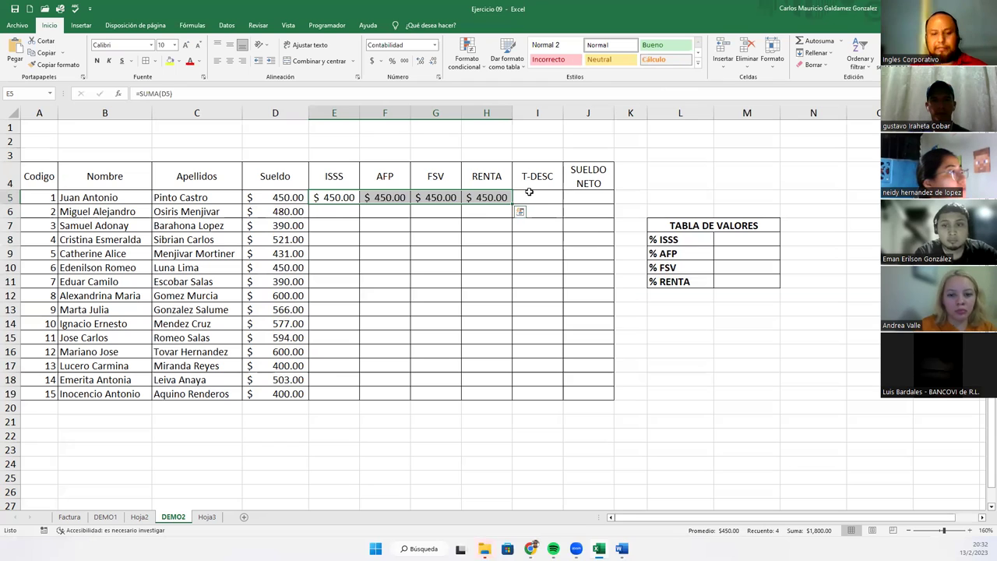
key(ctrl+z)
key(ctrl+z)
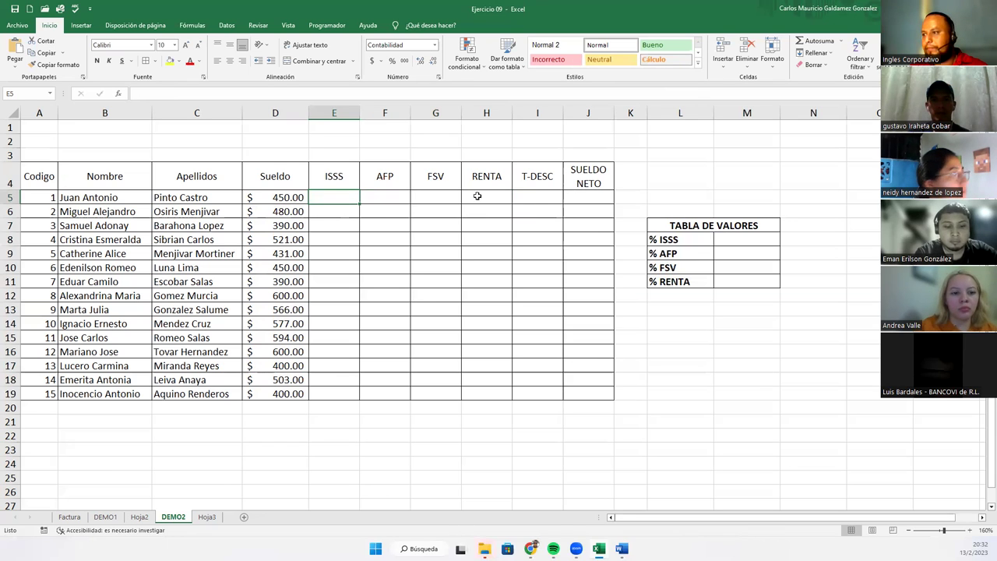
Enter =E5+F5+G5+H5 in the T-DESC cell I5 and fill the formula down to I19
click(530, 197)
text(=)
key(Left)
key(Left)
key(Left)
key(Left)
text(+)
key(Left)
key(Left)
key(Left)
text(+)
key(Left)
key(Left)
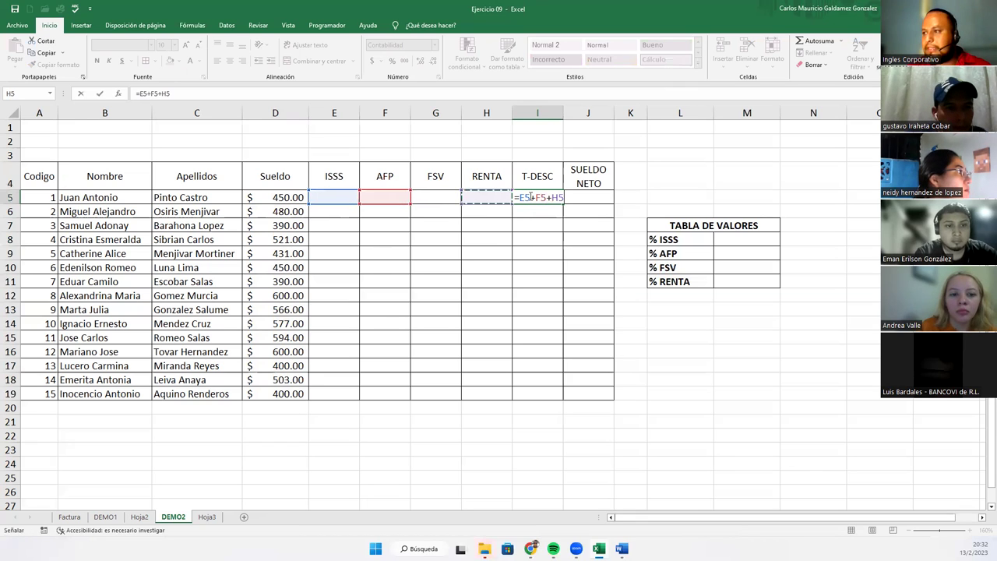
text(+)
key(Left)
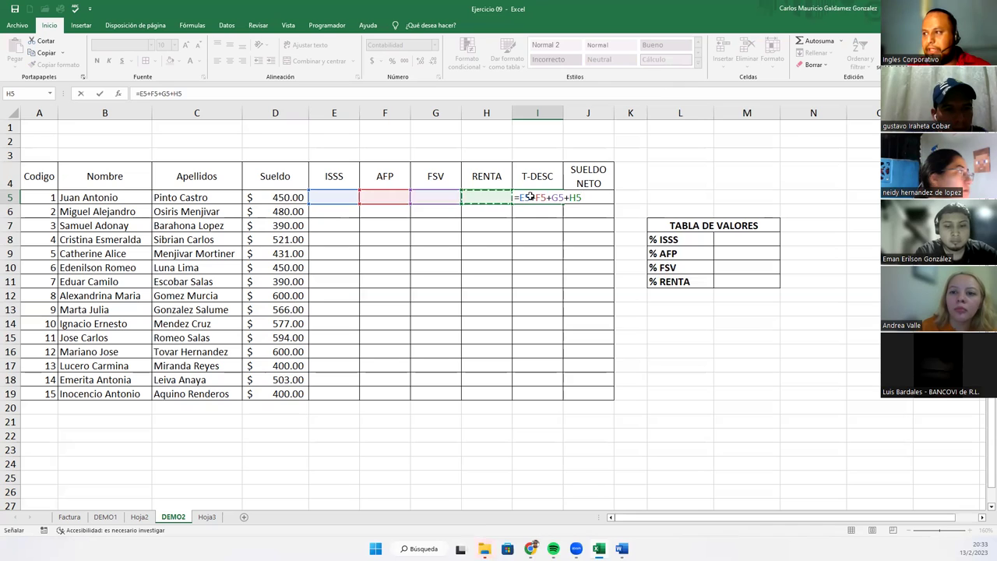
key(ctrl+Return)
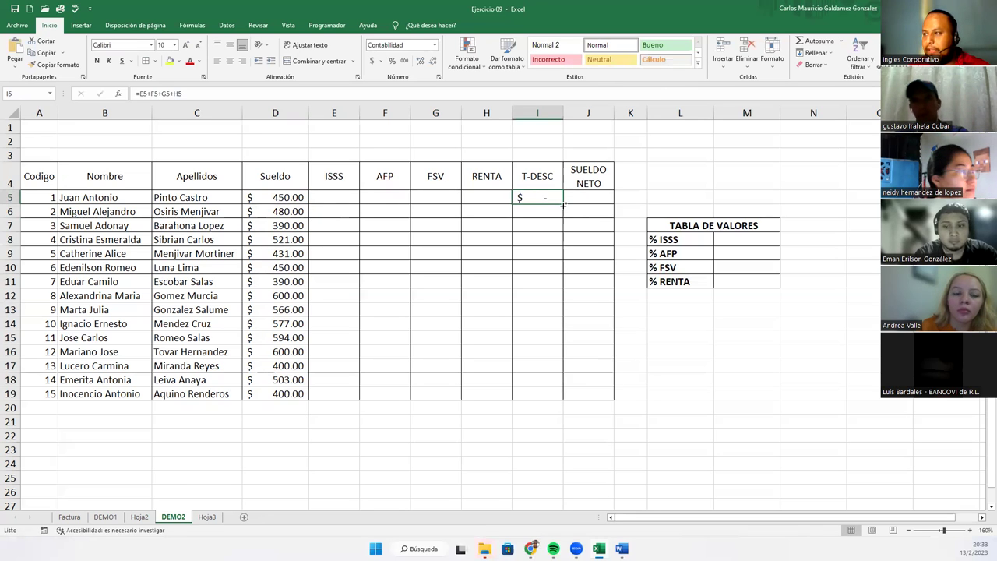
double_click(563, 204)
Enter =D5-I5 in the SUELDO NETO cell J5 and fill the formula down to J19
click(581, 200)
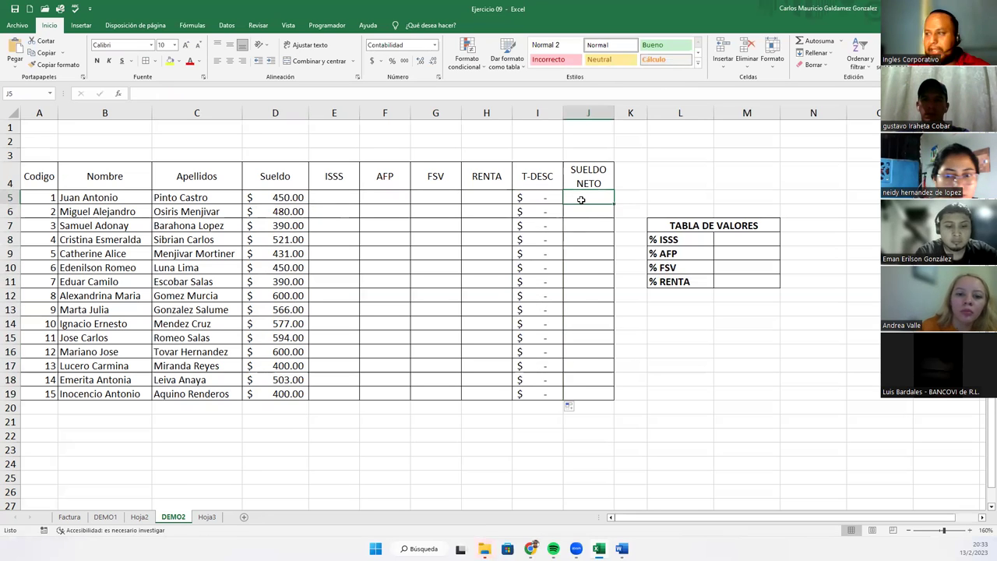
text(=)
key(Left)
key(Left)
key(Left)
key(Left)
key(Left)
key(Left)
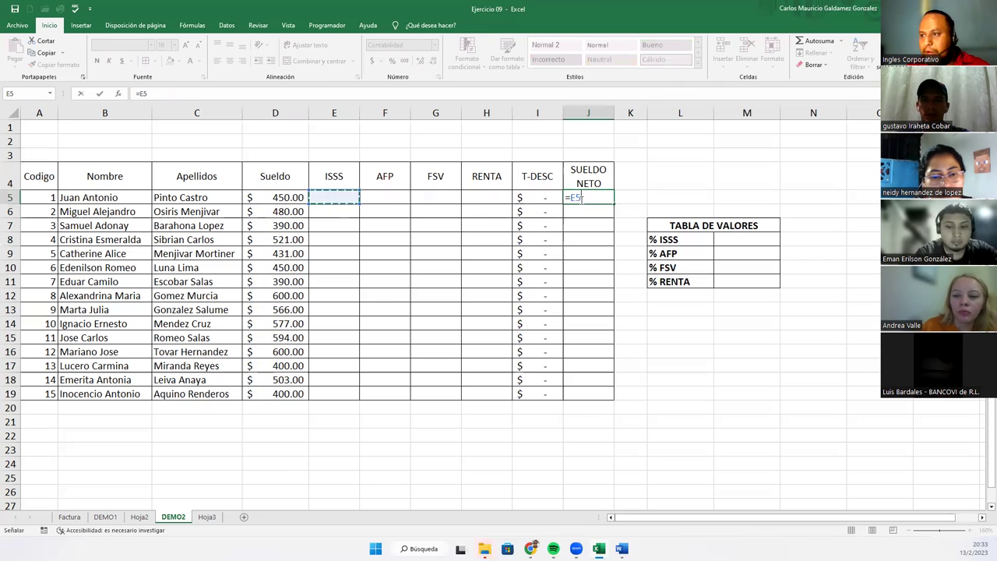
text(+)
key(Left)
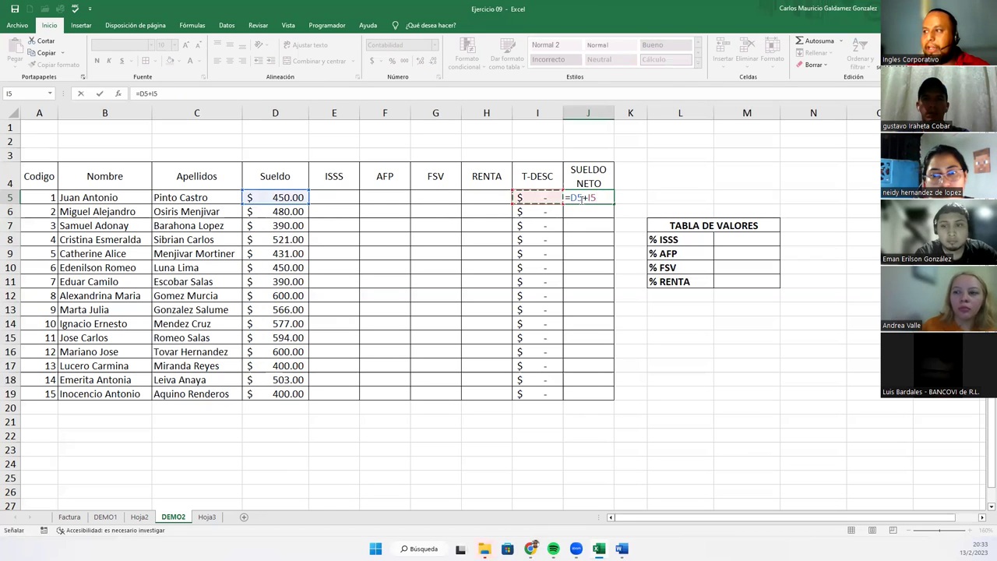
key(BackSpace)
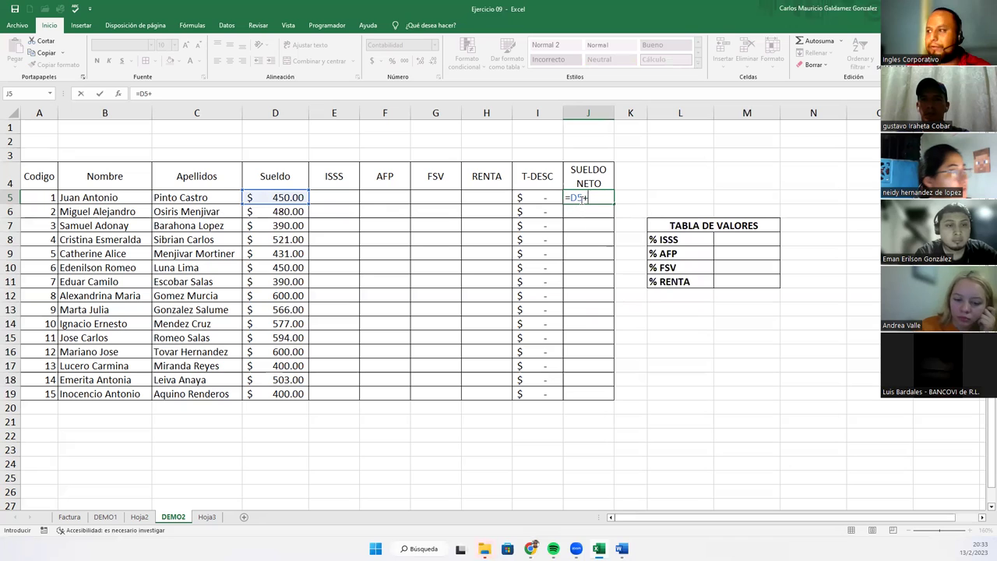
key(BackSpace)
text(-)
key(Left)
key(ctrl+Return)
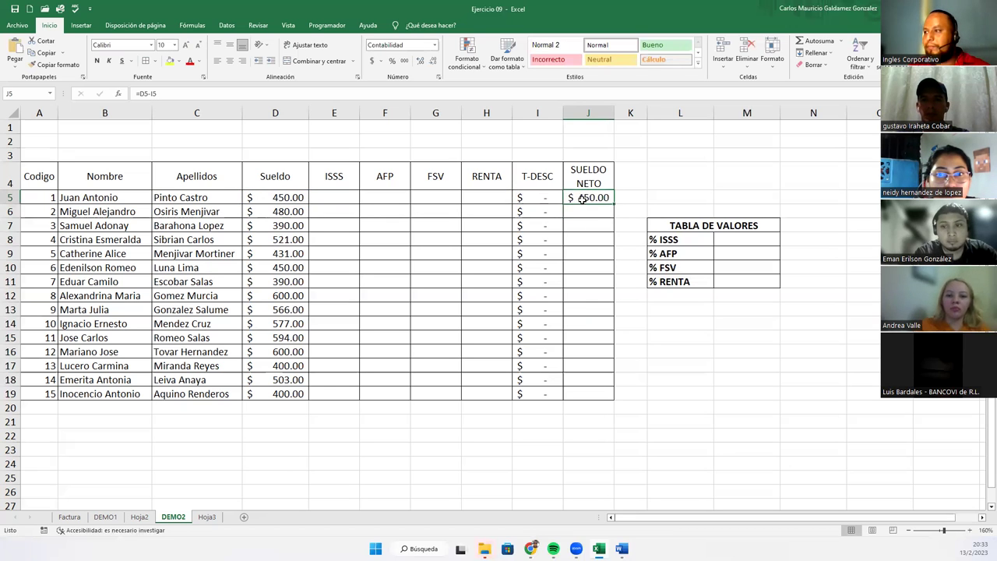
double_click(614, 204)
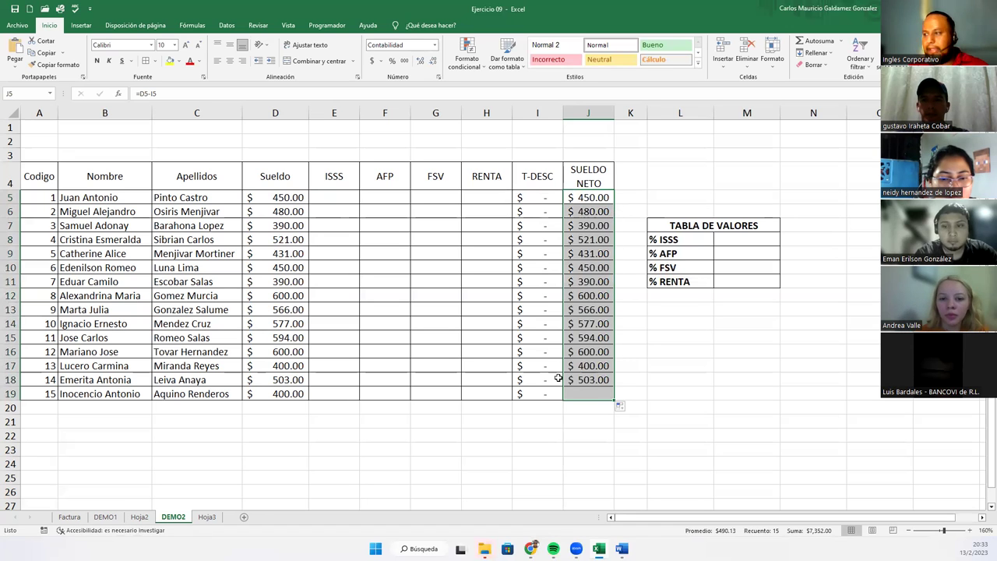
Assign the name ISSS to the % ISSS value cell M8 in the TABLA DE VALORES
click(523, 353)
drag(335, 198, 470, 385)
drag(724, 240, 724, 278)
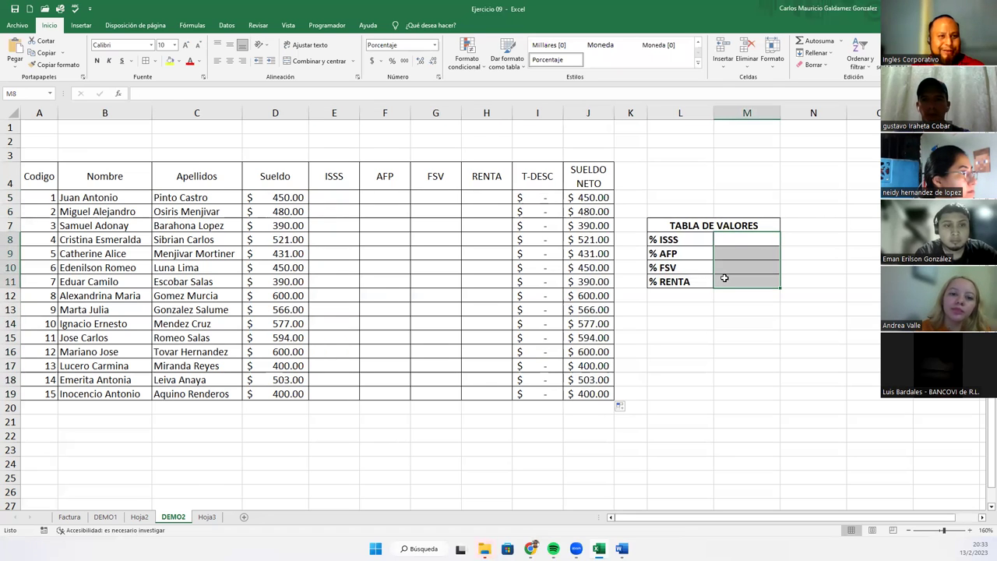
click(743, 240)
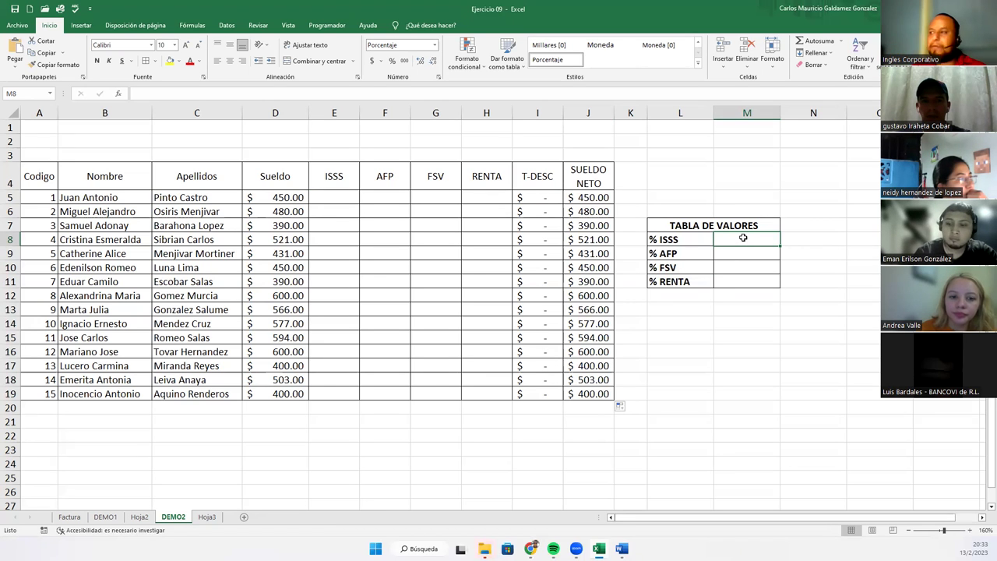
click(39, 92)
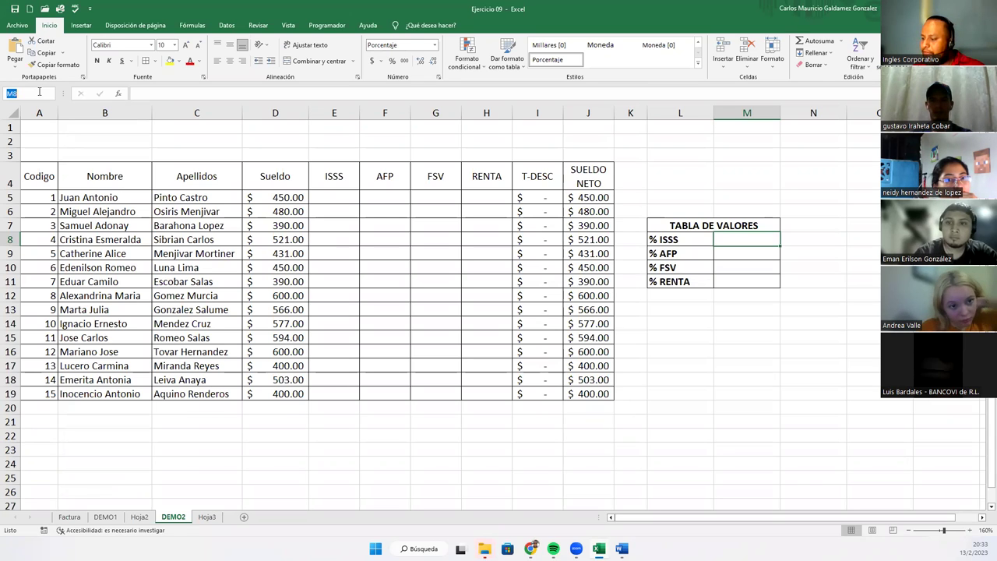
key(BackSpace)
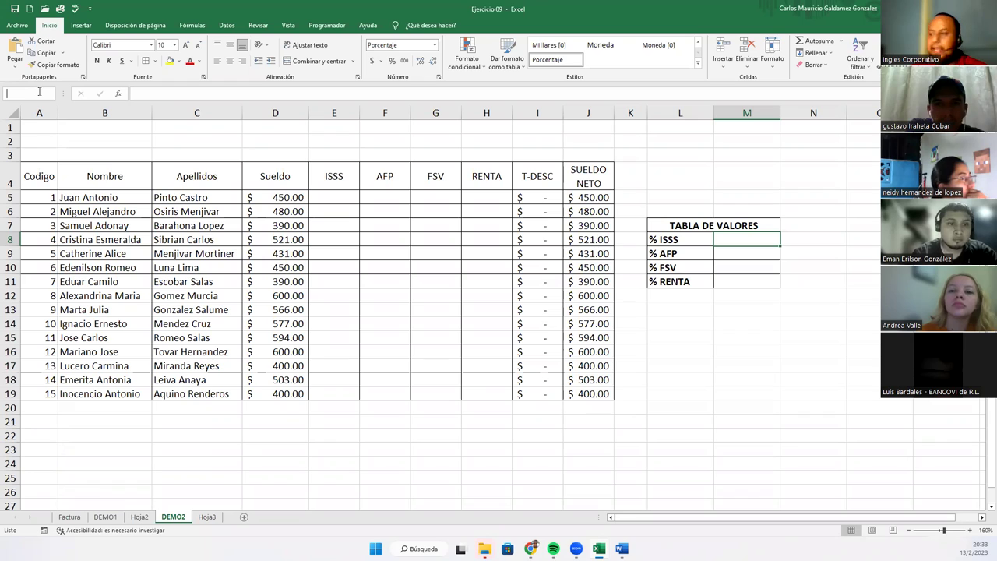
text(ISSS)
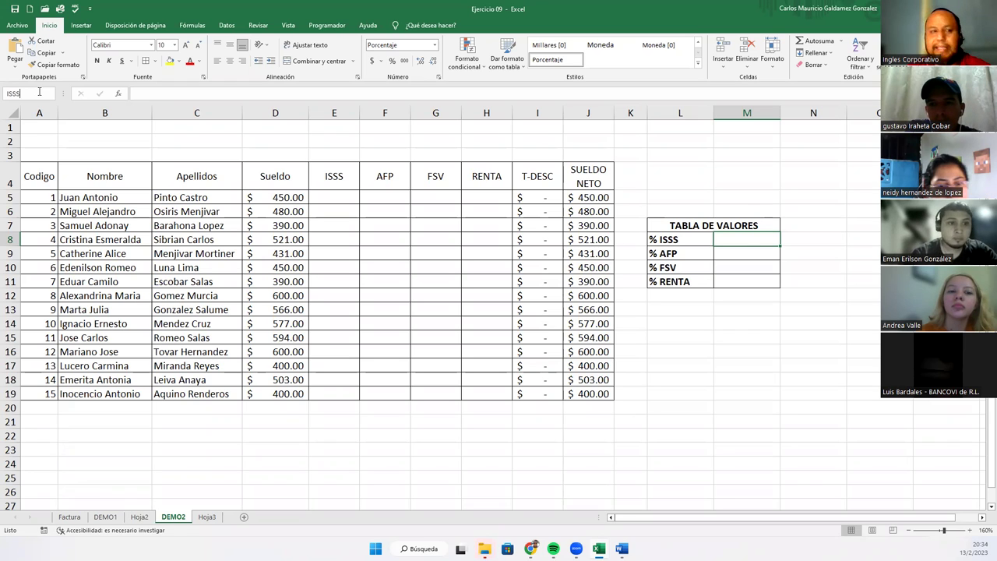
key(Return)
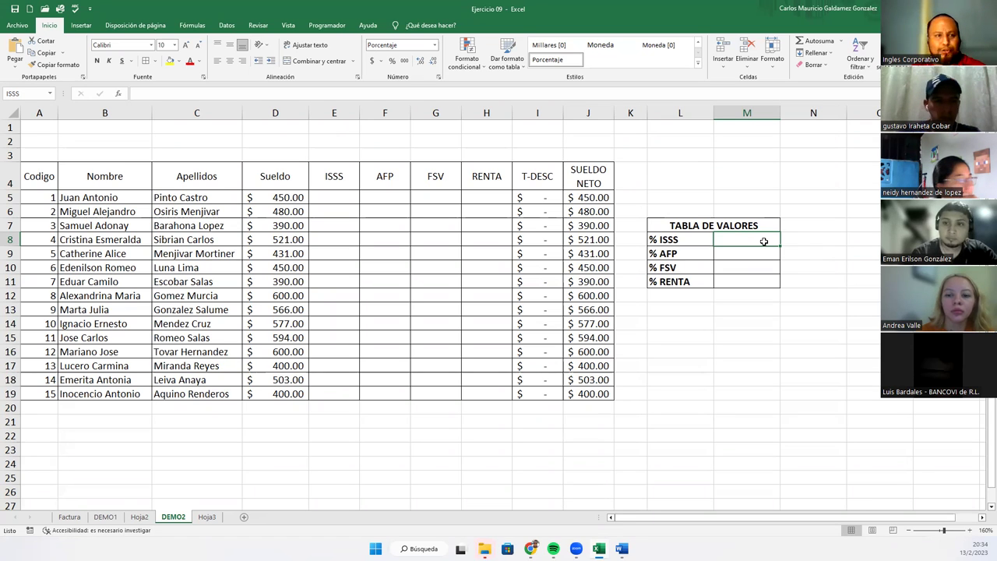
Enter 3% as the % ISSS value in cell M8
drag(763, 242, 757, 282)
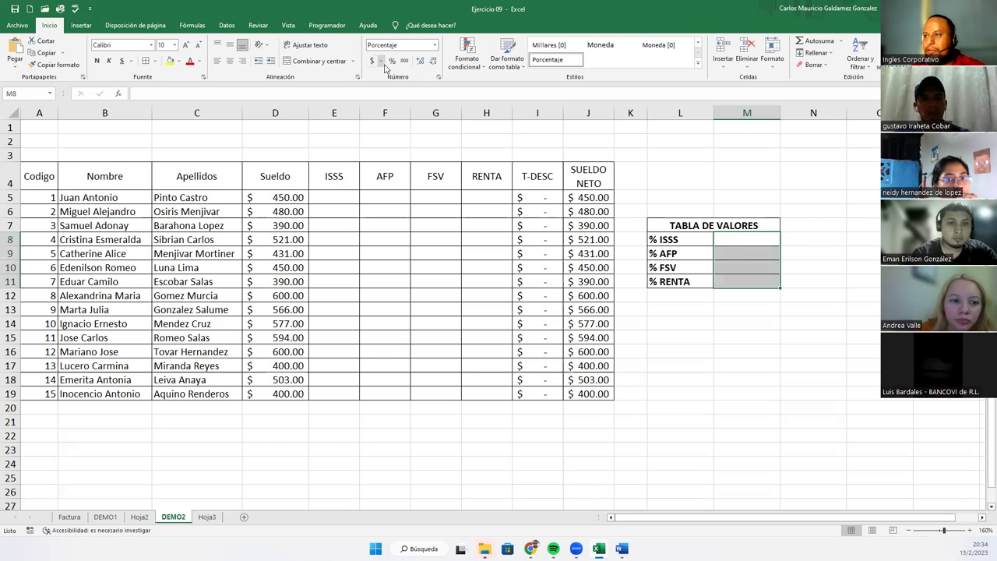
click(757, 242)
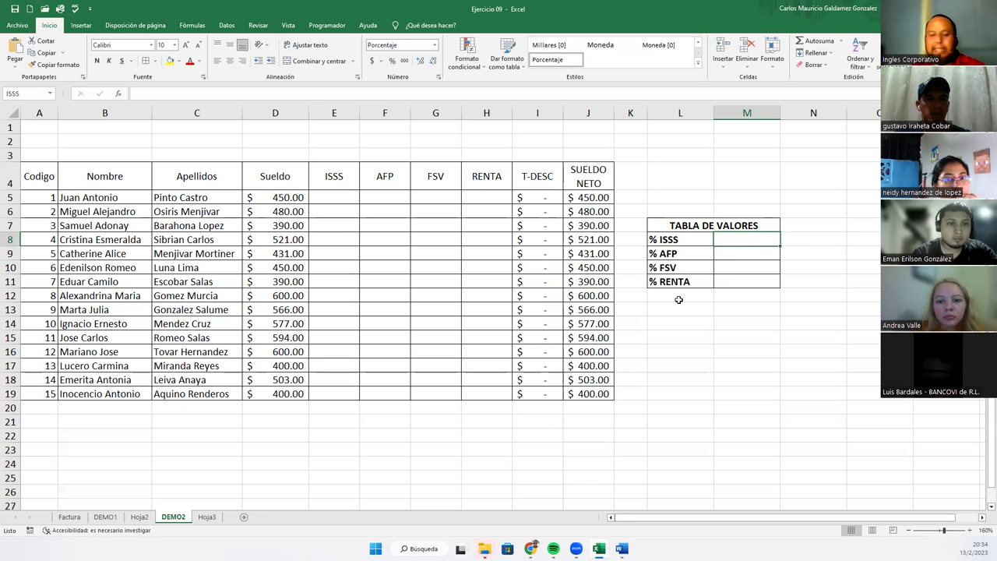
text(3)
key(Return)
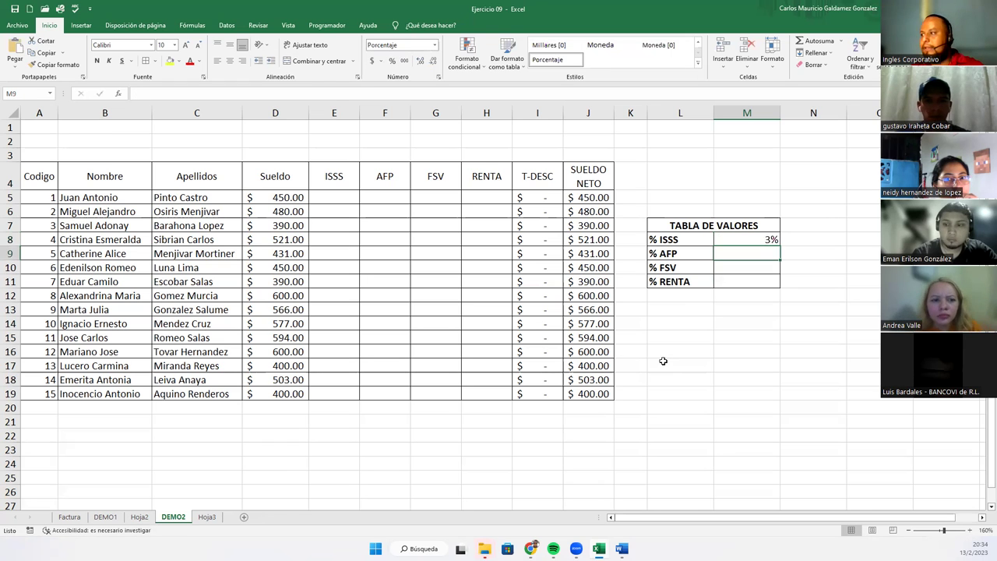
click(731, 239)
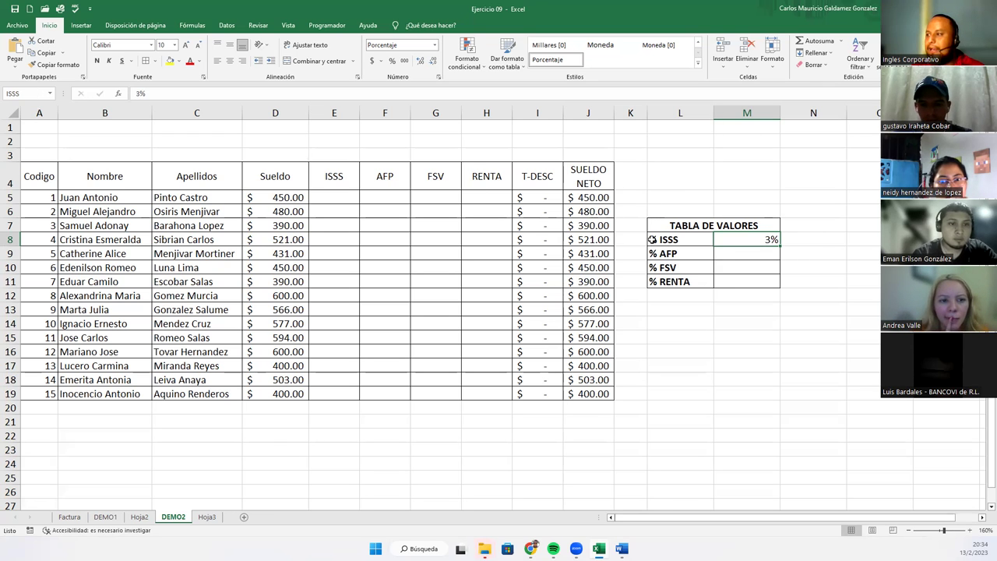
click(729, 254)
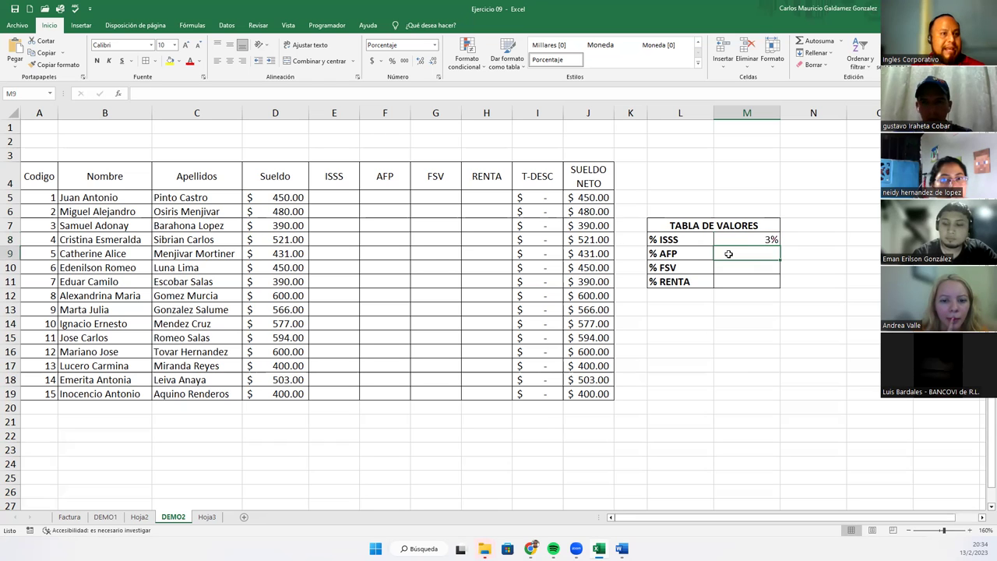
drag(728, 240, 728, 254)
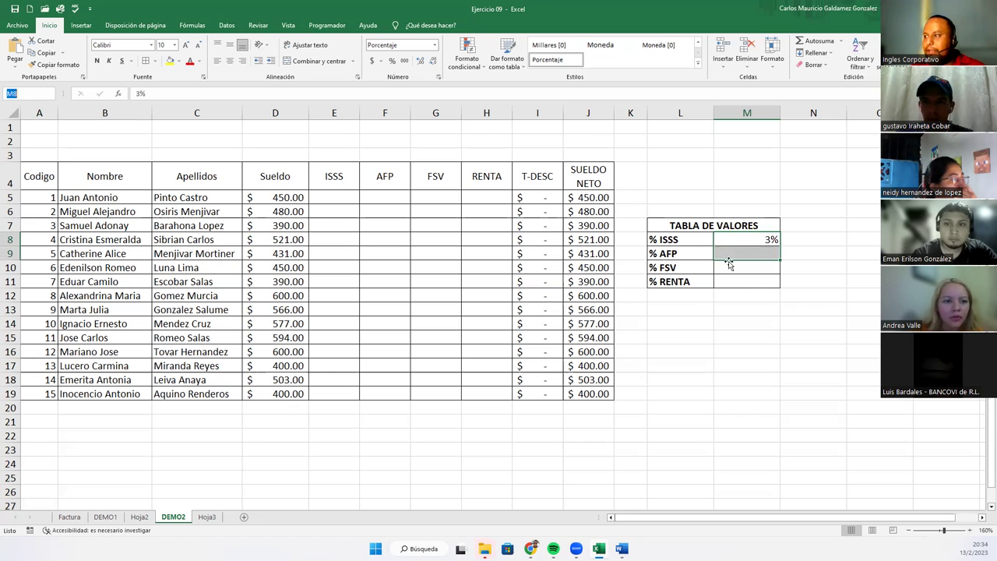
drag(737, 272, 738, 279)
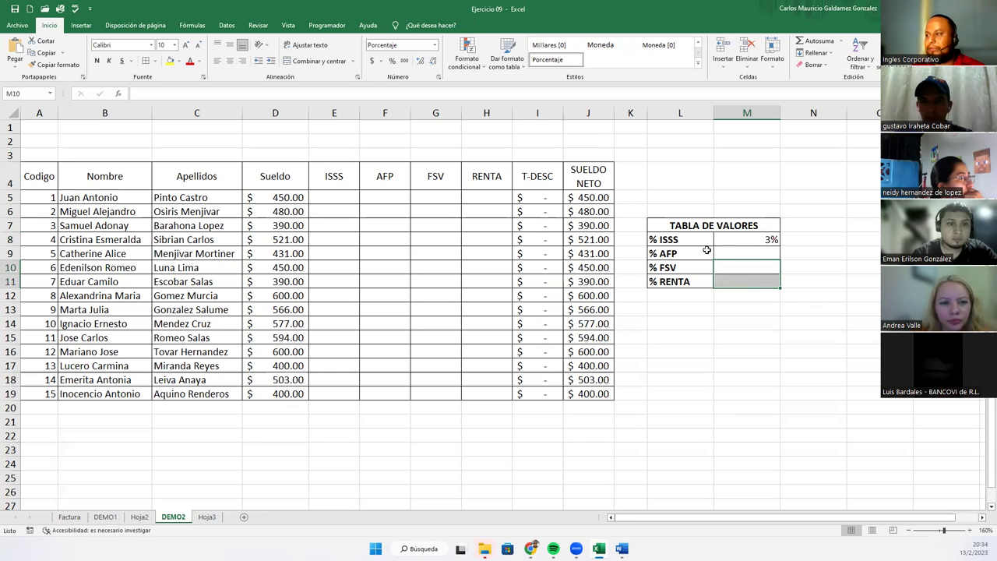
Assign the name AFP to the % AFP value cell M9
click(725, 254)
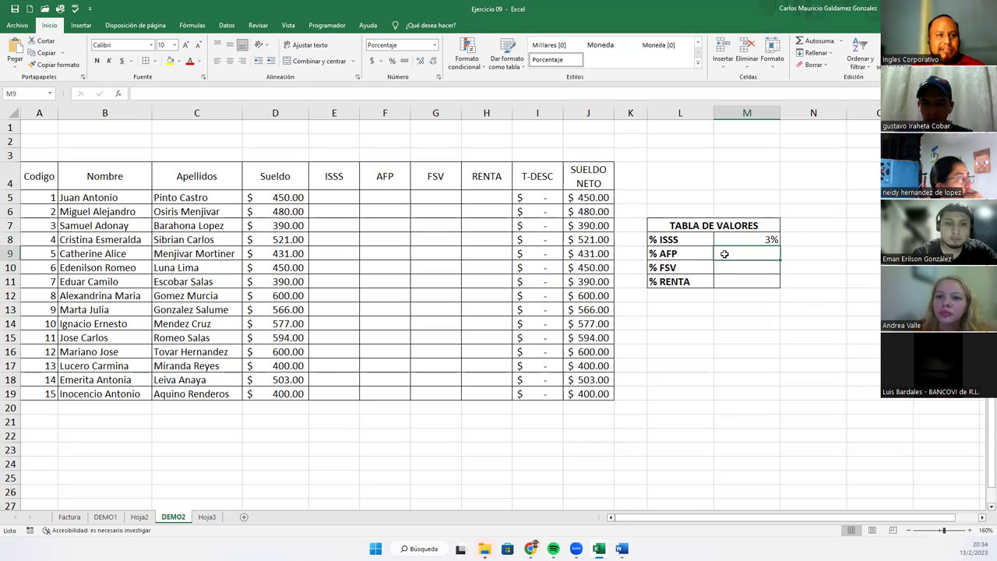
click(38, 93)
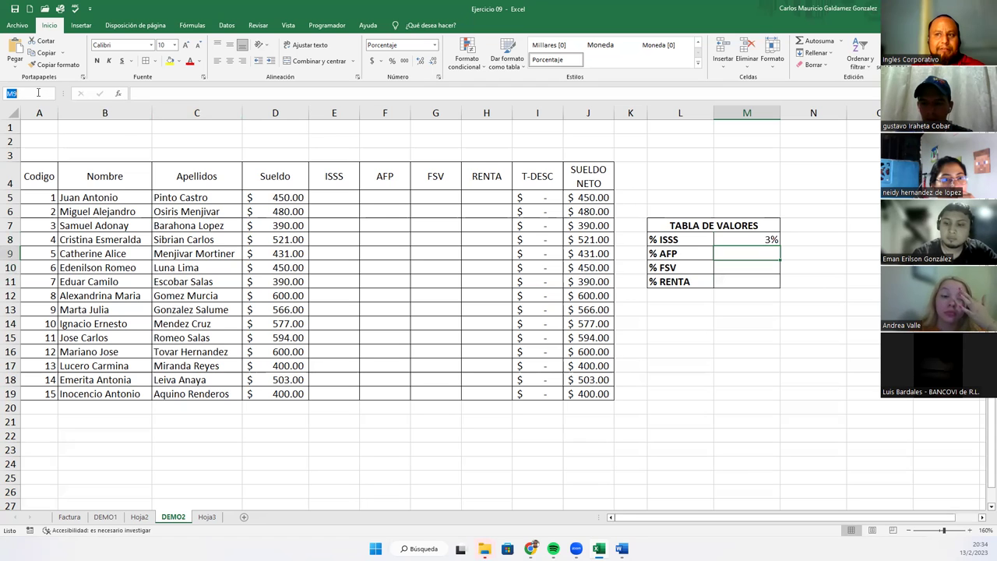
key(BackSpace)
text(AFP)
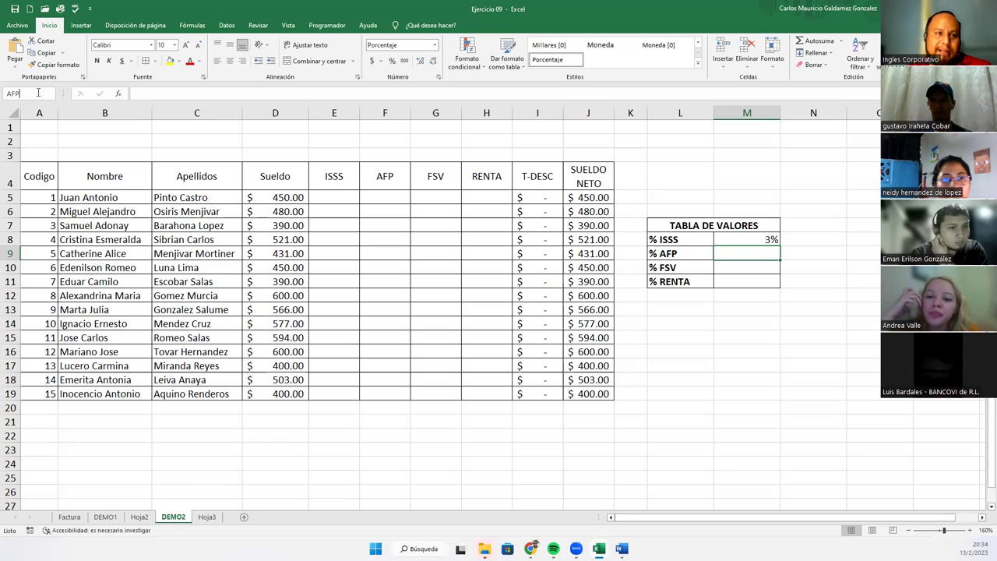
key(Return)
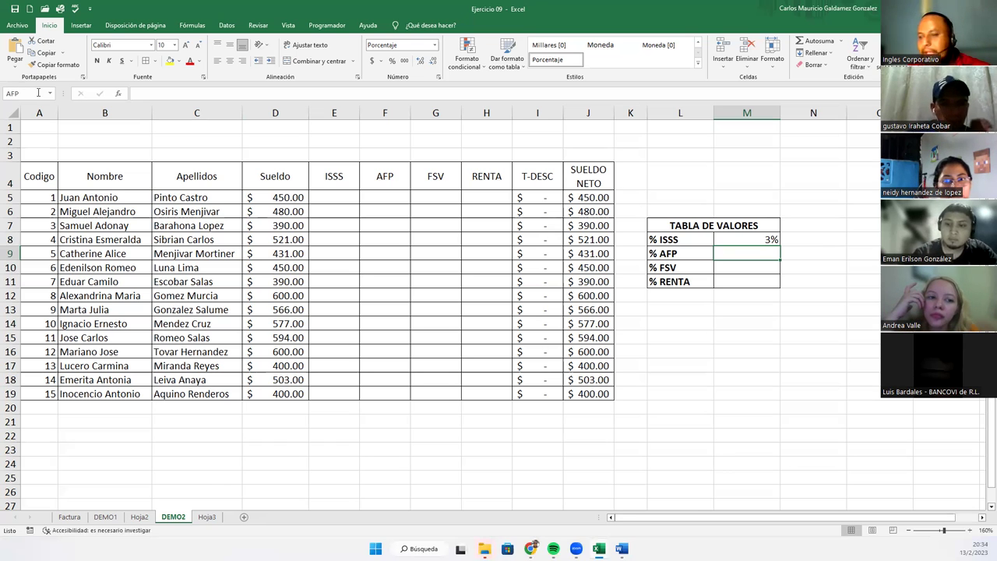
Enter 6.25% as the % AFP value in cell M9 and display it with two decimals
text(6.2)
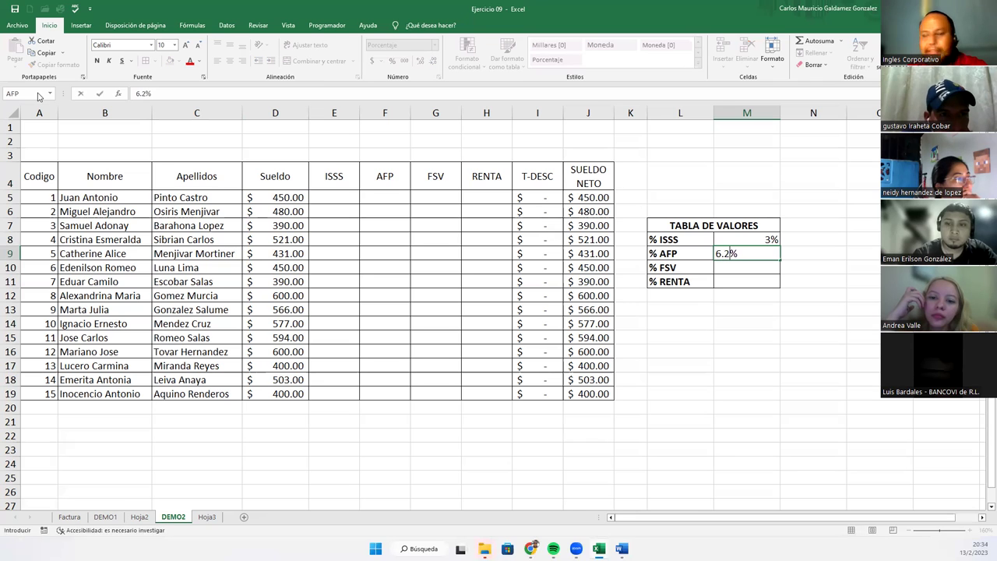
text(5)
key(Return)
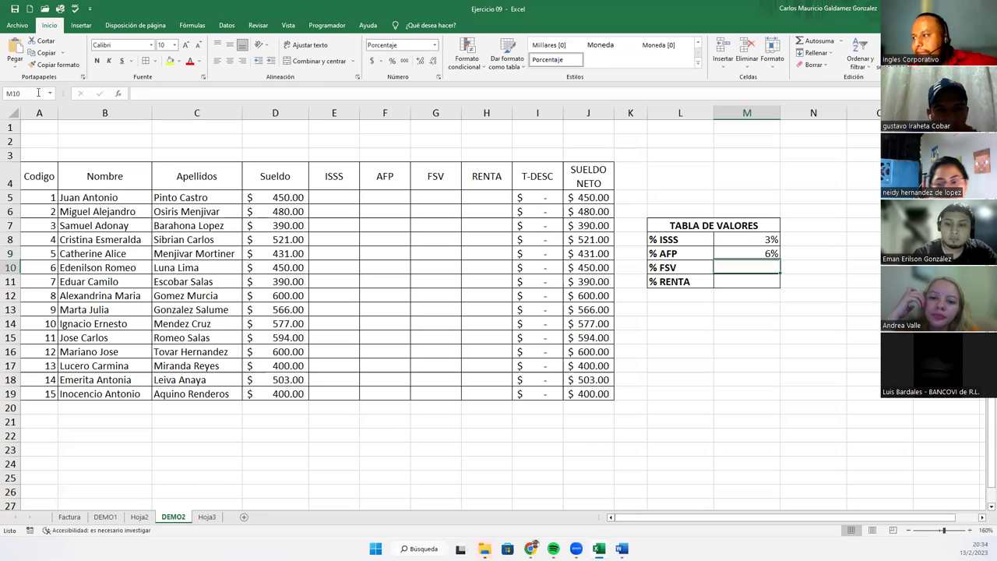
key(Up)
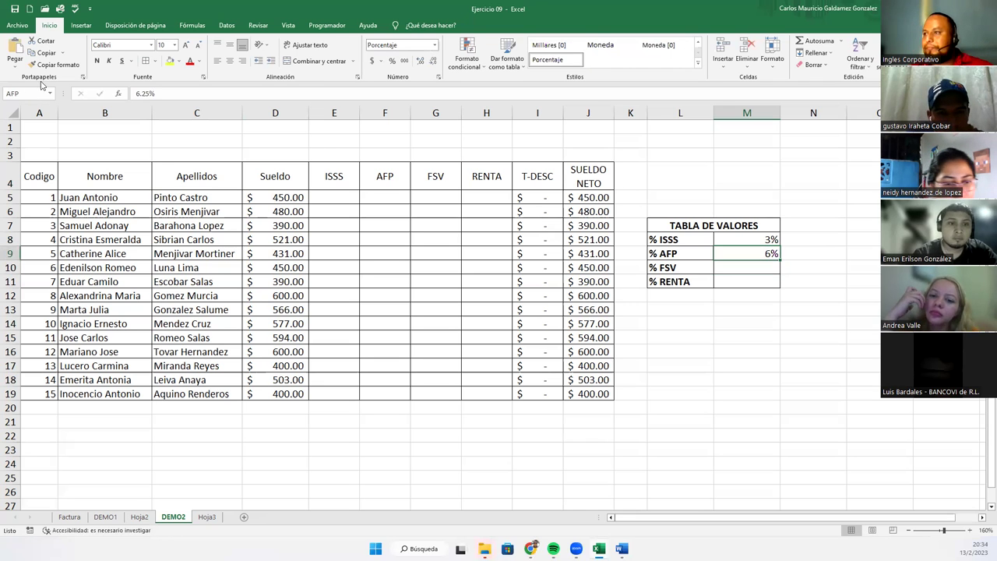
click(420, 61)
click(420, 61)
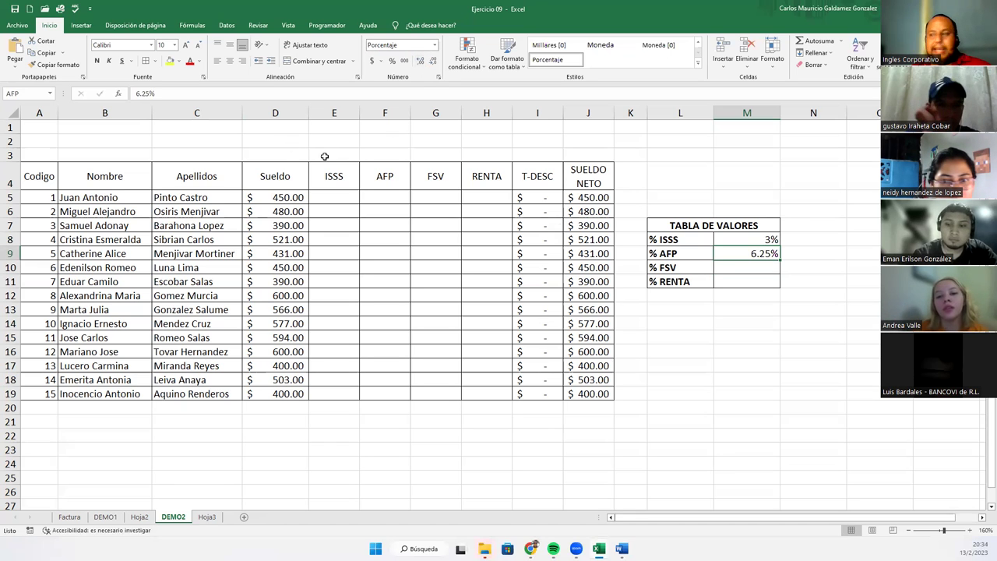
Start defining a name for the % FSV value cell M10 and enter FSV as the name
click(763, 268)
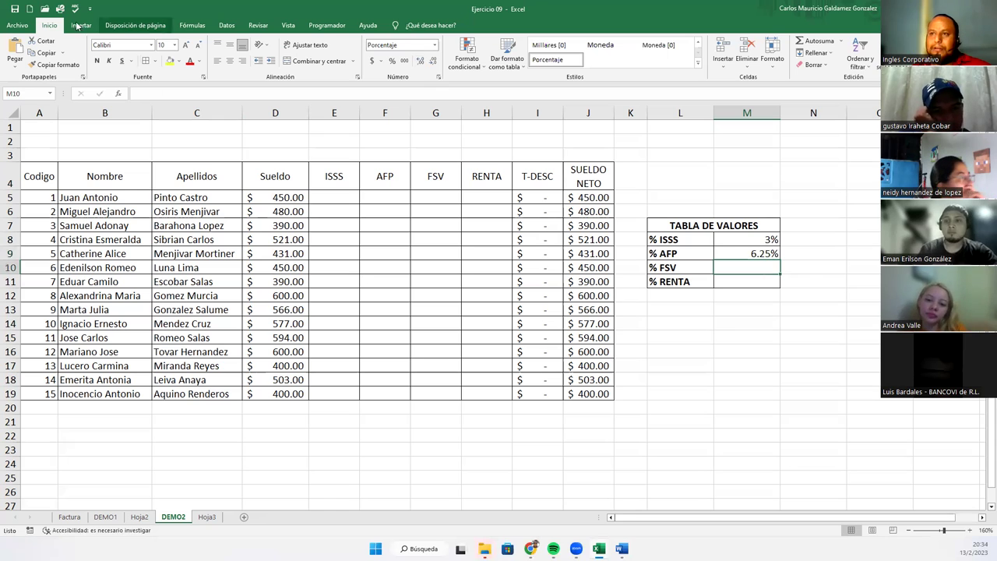
click(192, 26)
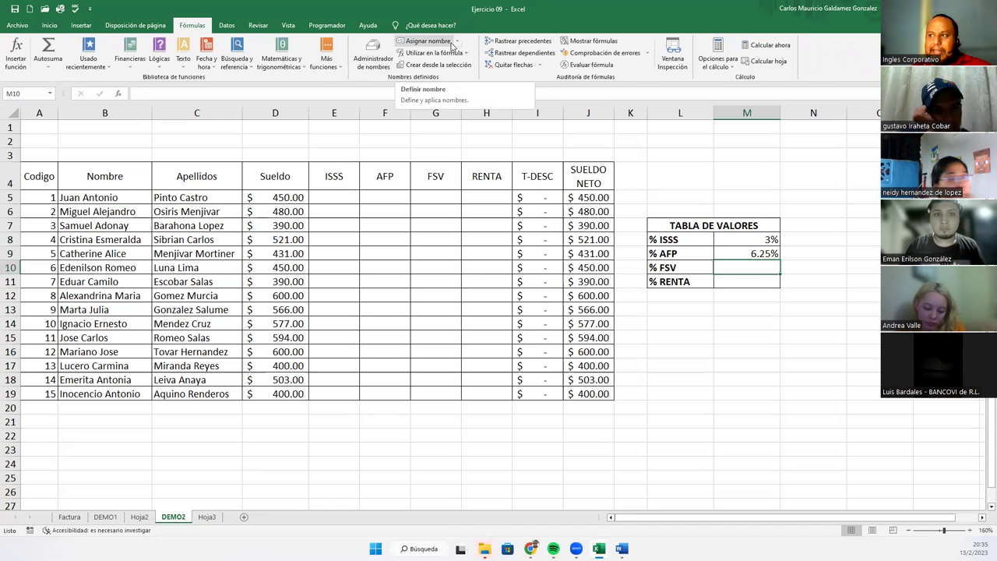
click(457, 44)
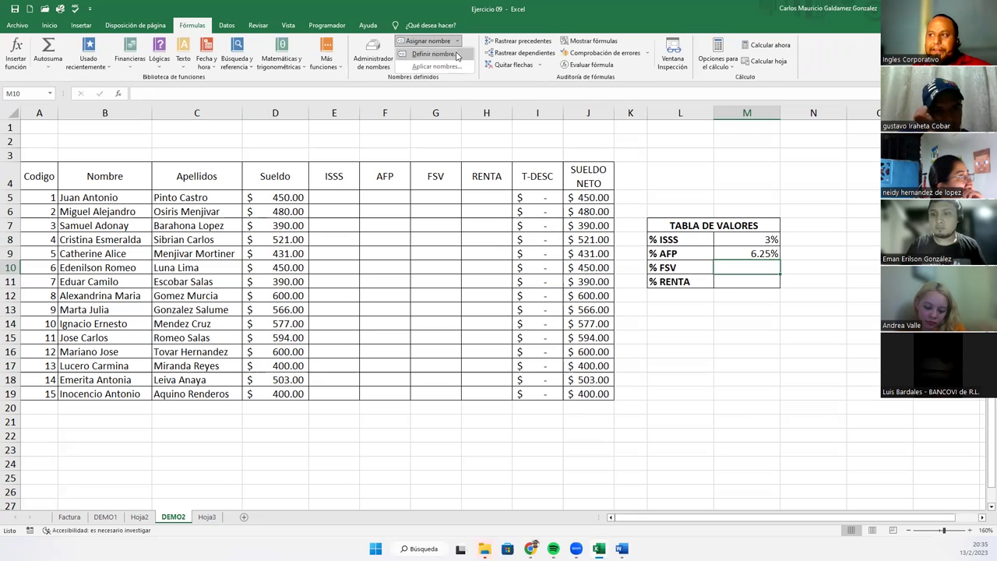
click(457, 55)
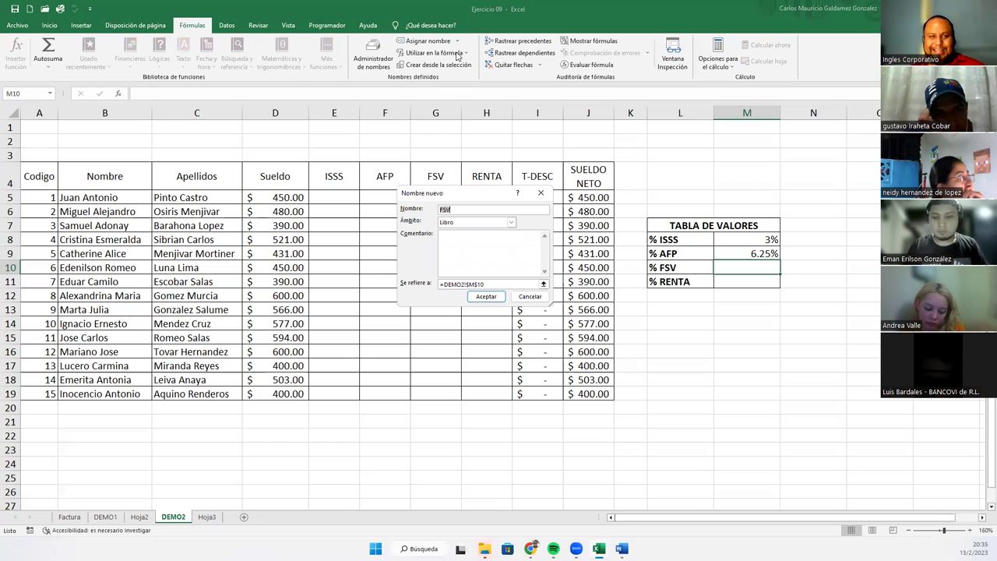
text(FSV)
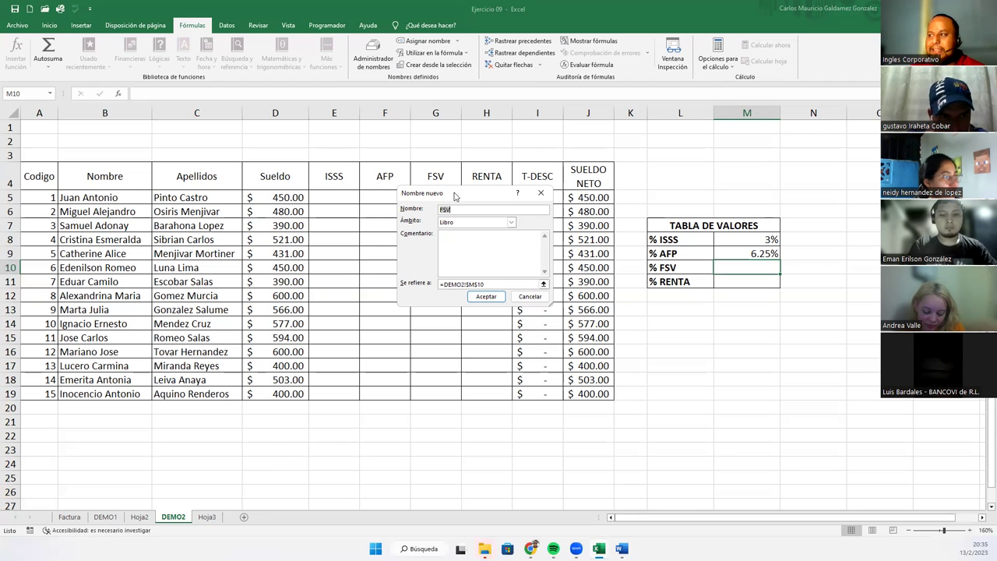
drag(457, 194, 538, 152)
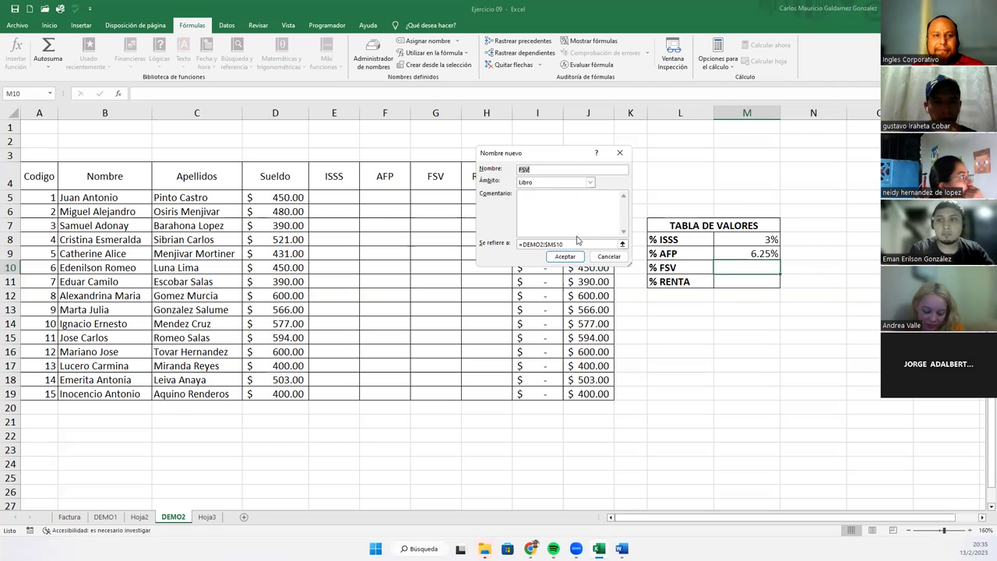
click(549, 170)
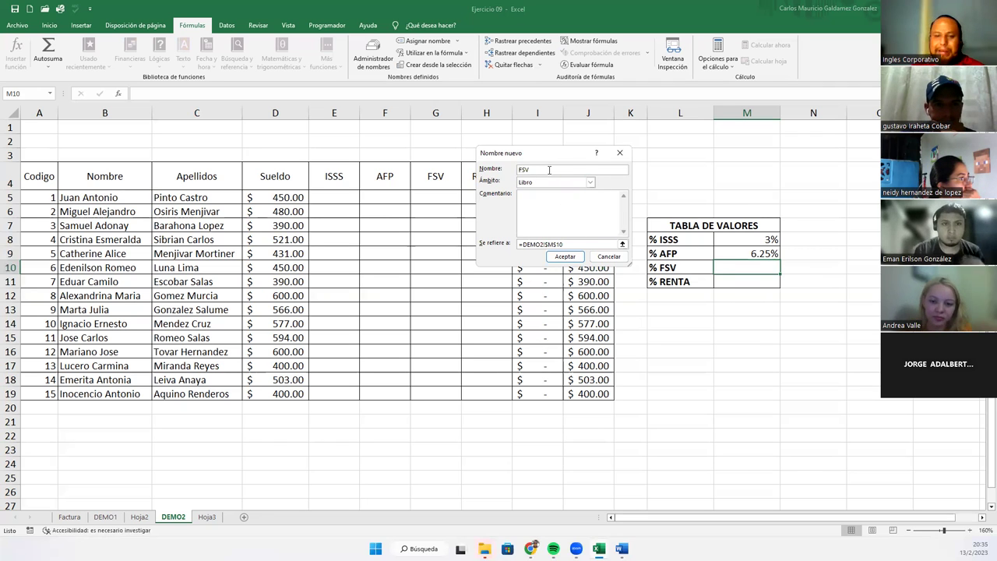
key(BackSpace)
key(BackSpace)
key(BackSpace)
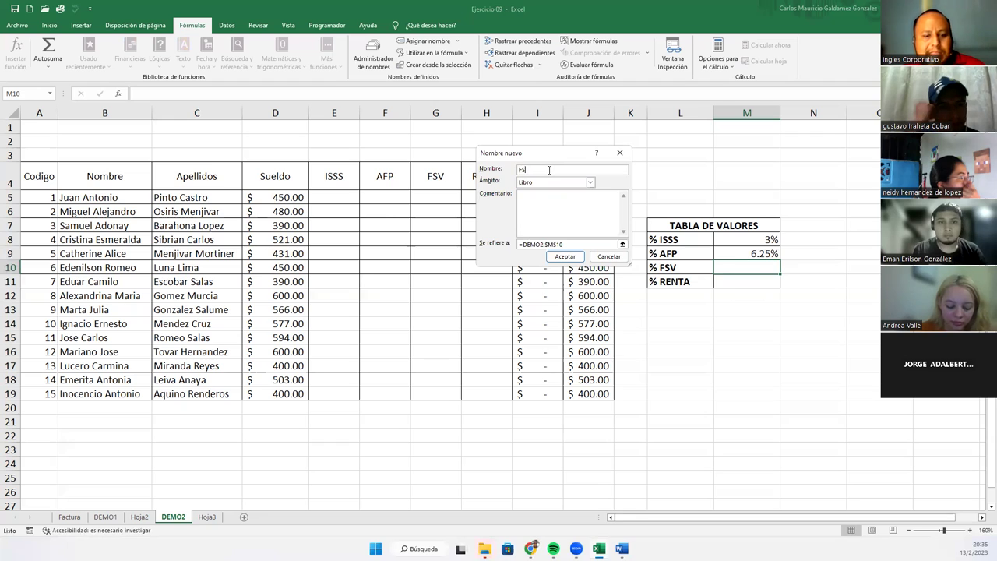
text(FS)
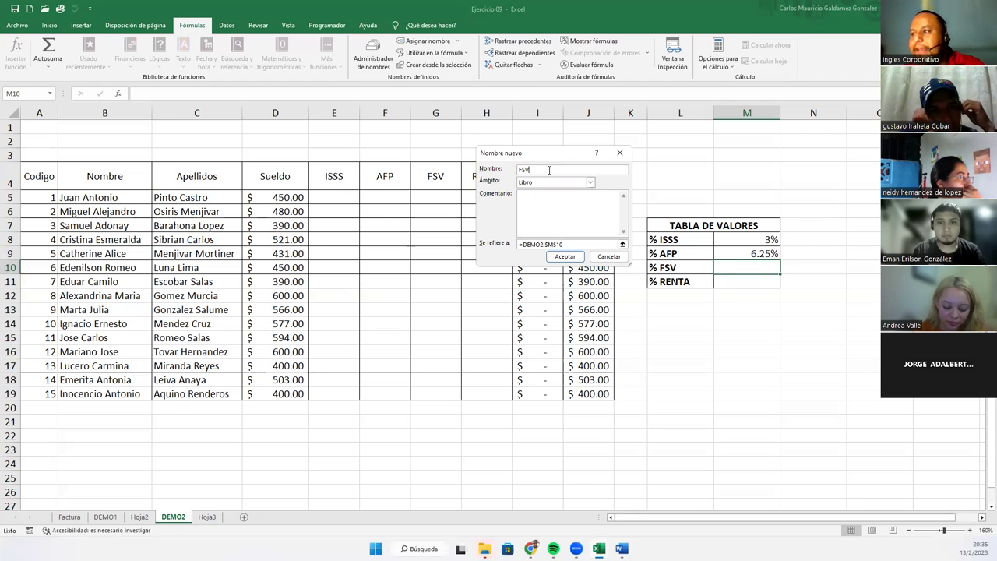
Set the FSV name's scope to Libro with the reference =DEMO2!$M$10, and create the name
click(590, 184)
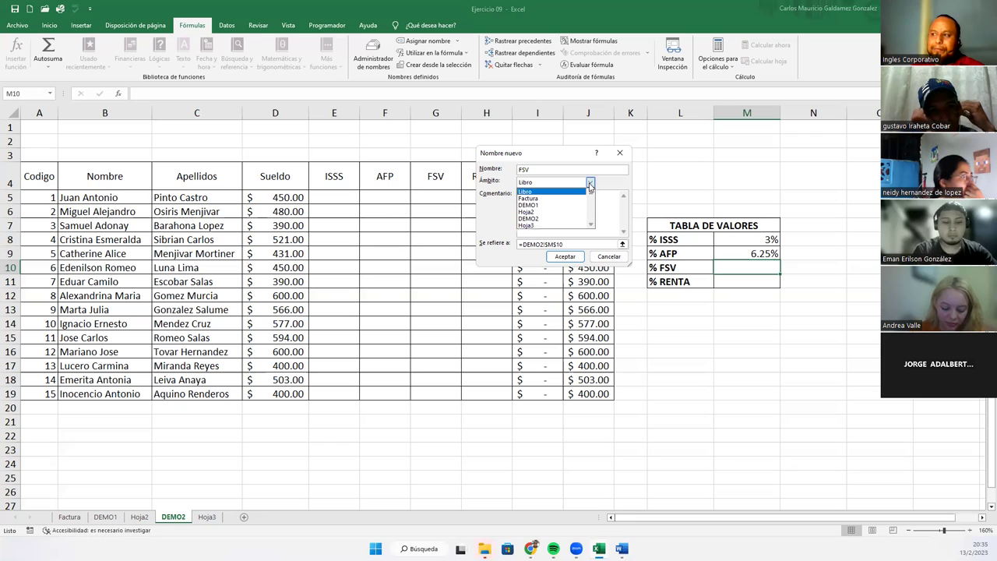
click(537, 194)
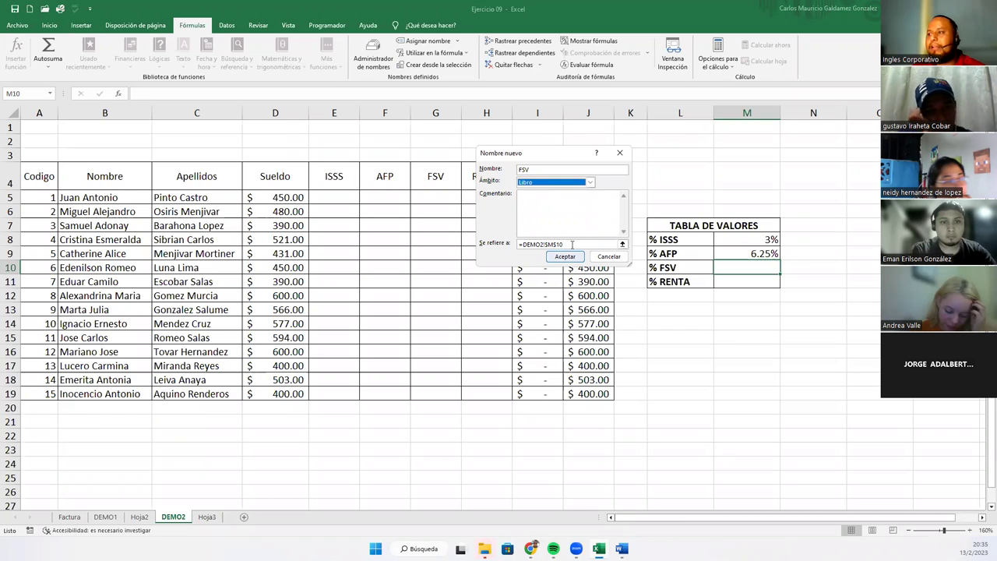
click(622, 245)
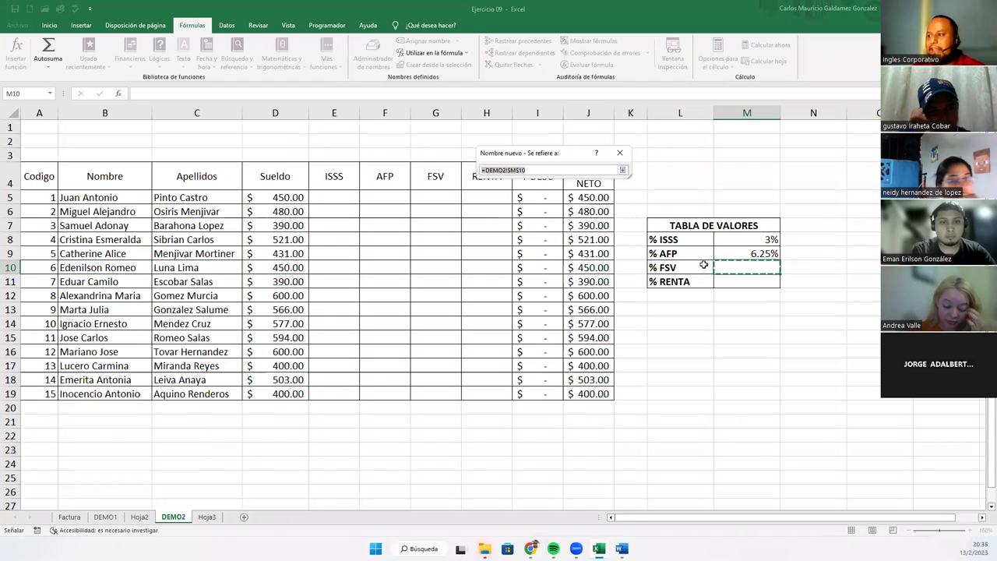
click(622, 170)
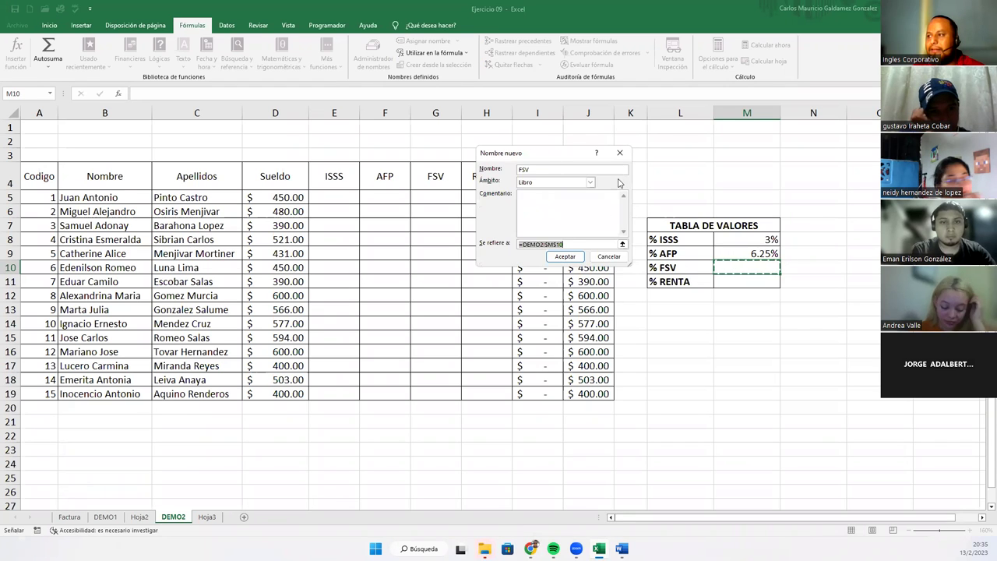
click(566, 259)
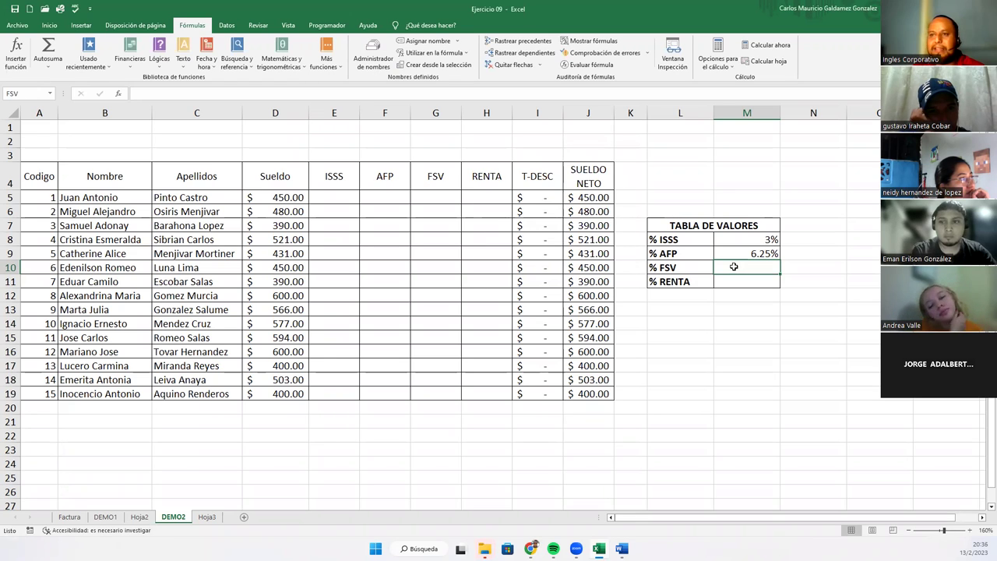
click(40, 93)
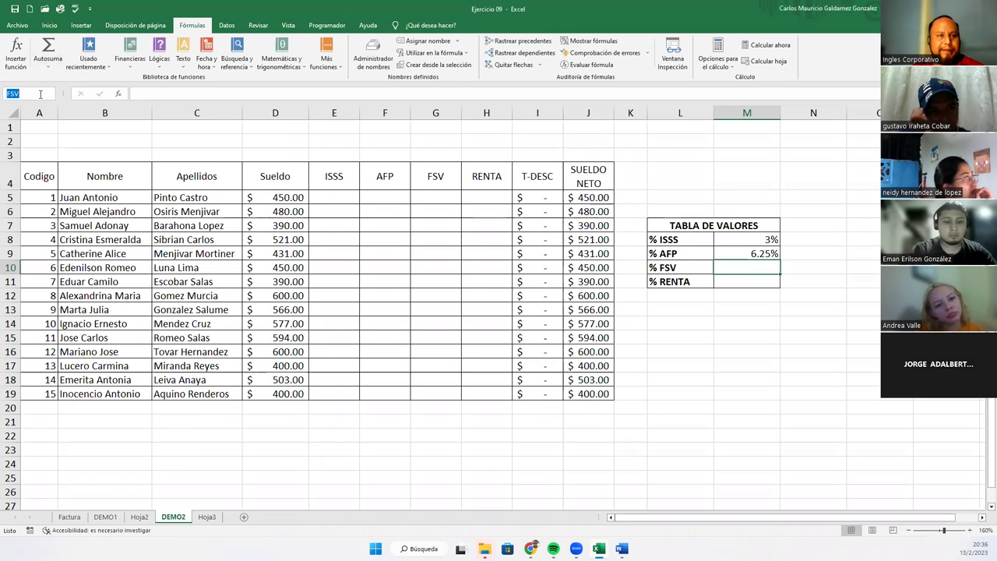
Assign the name RENTA to the % RENTA value cell M11 with scope Libro
click(756, 282)
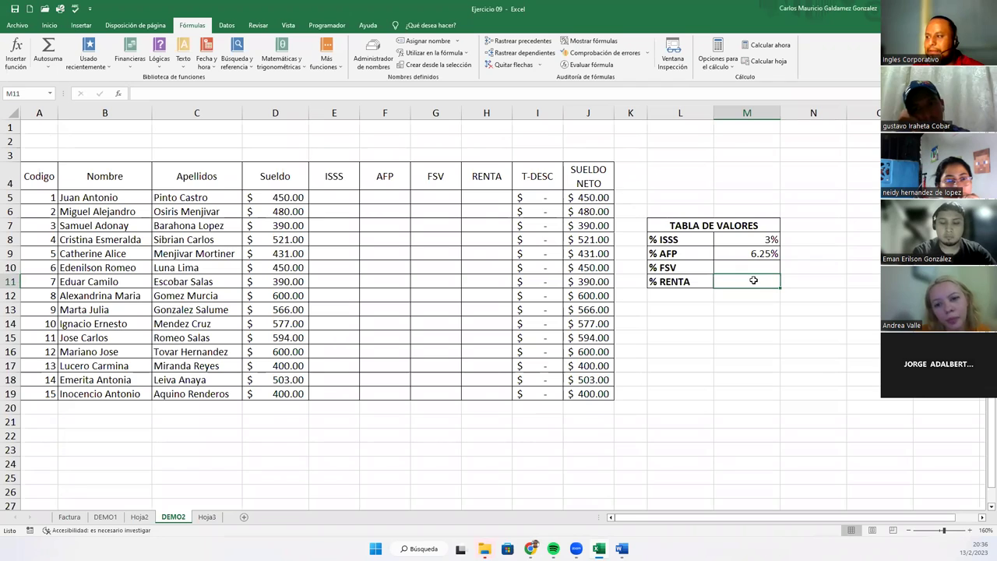
click(428, 41)
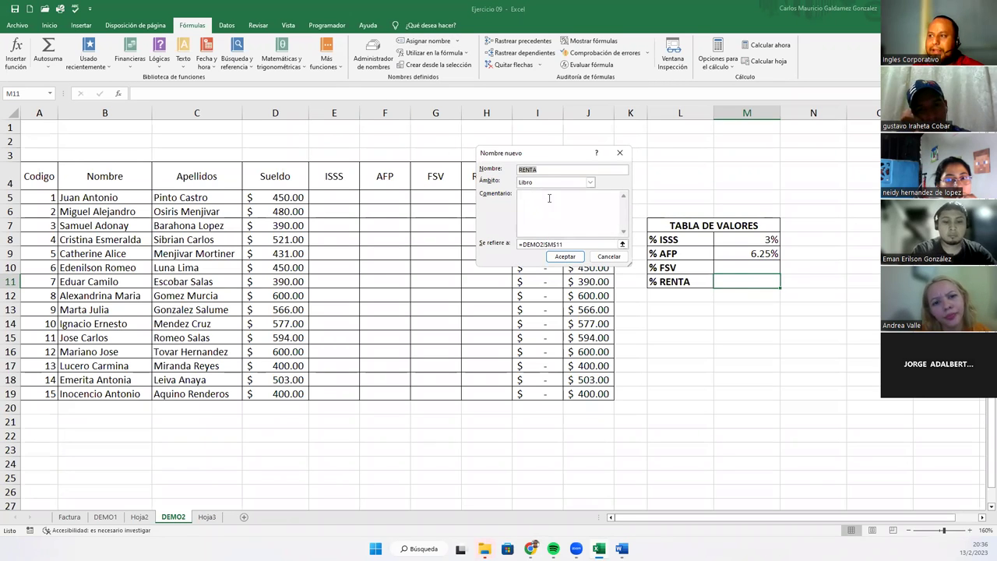
click(578, 259)
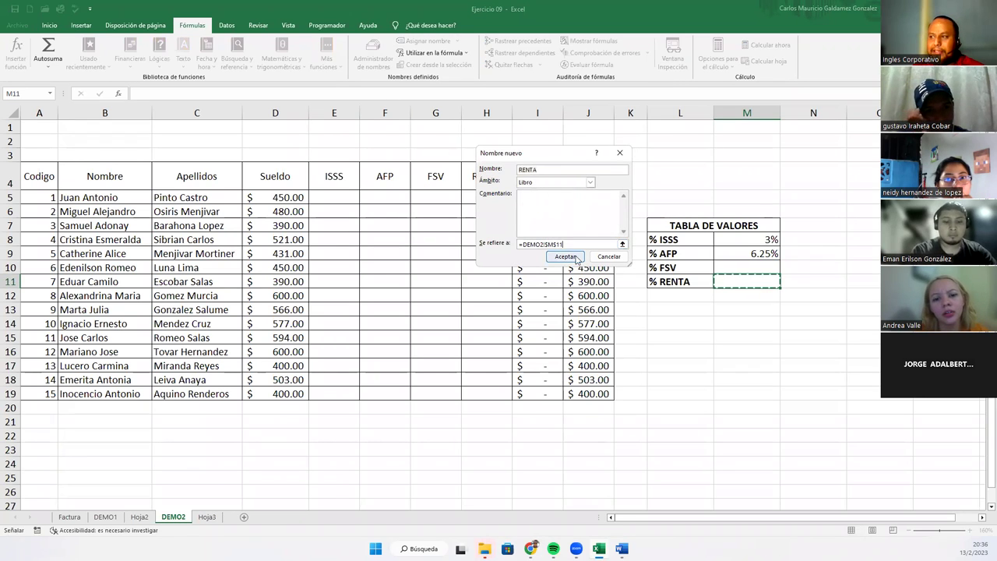
click(550, 170)
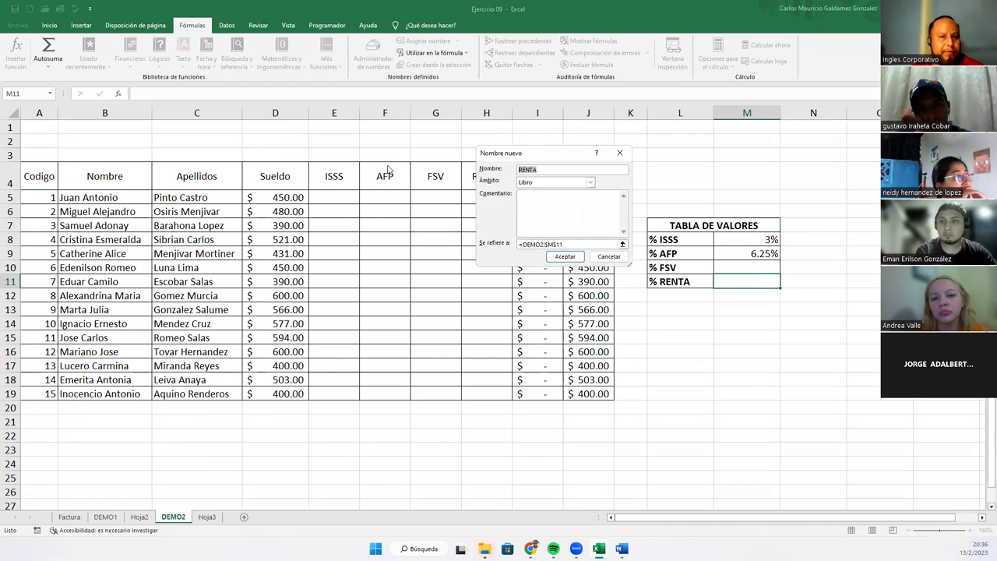
click(566, 257)
Enter 7.25% as the % FSV value in cell M10 and display it with two decimals
click(760, 265)
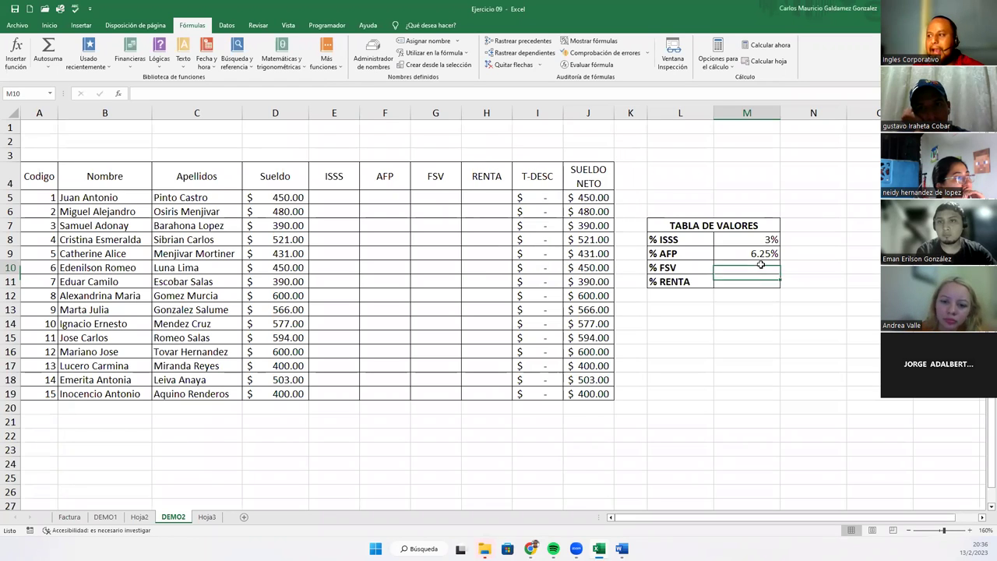
text(7.25)
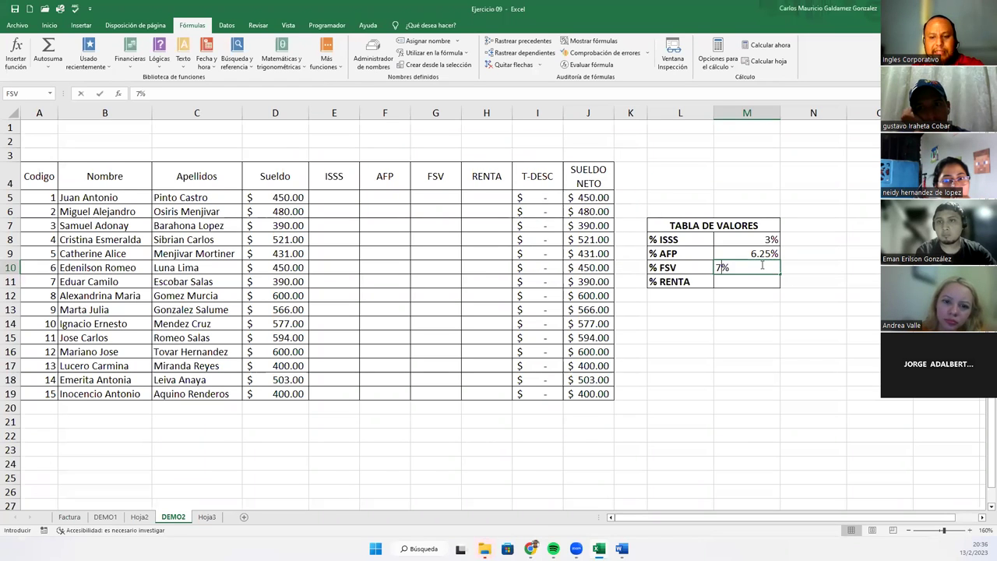
key(Return)
click(760, 266)
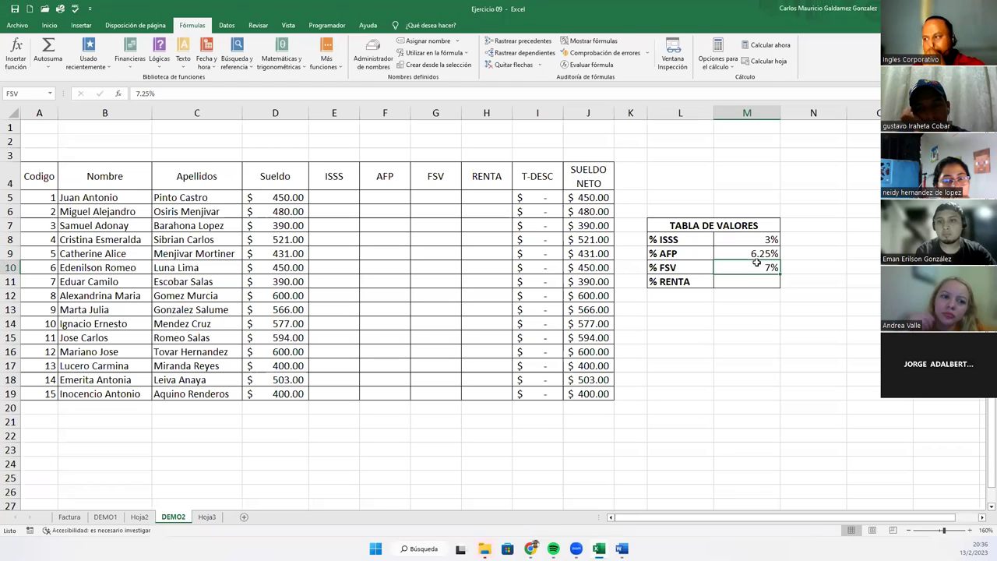
click(49, 25)
double_click(420, 61)
Enter 10% as the % RENTA value in cell M11
click(734, 284)
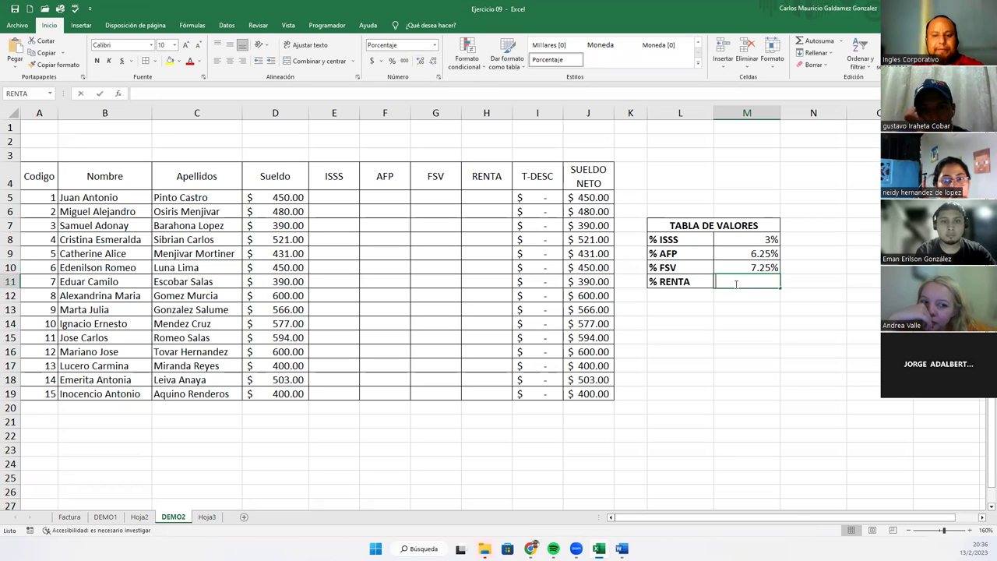
text(10)
key(Return)
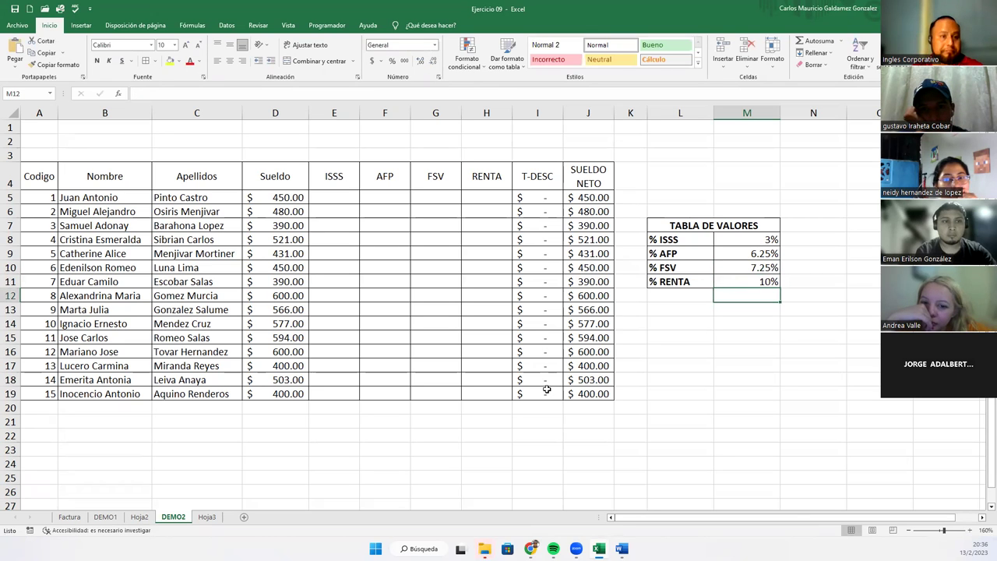
Enter the formula =D5*M11 in the first employee's ISSS cell E5
click(331, 198)
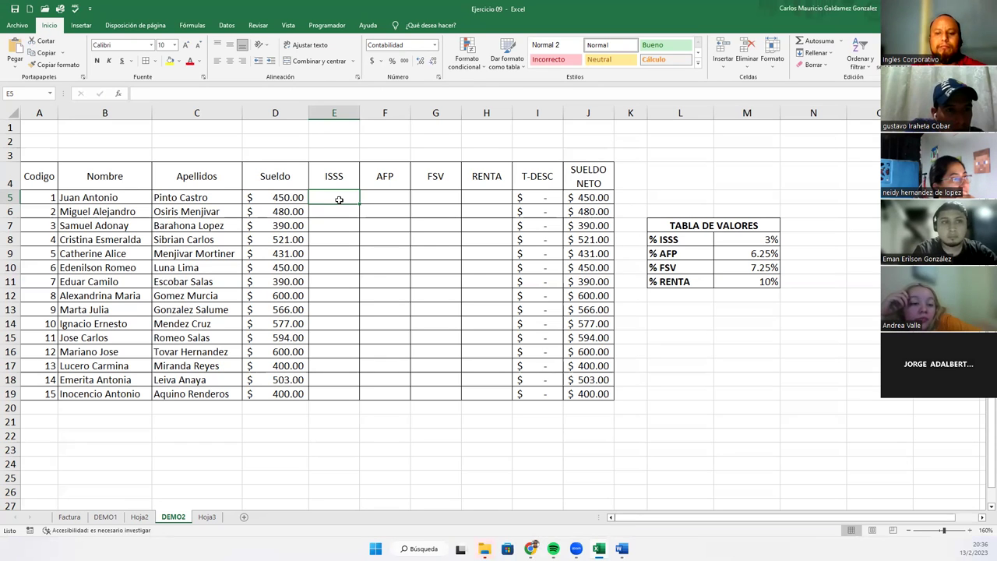
text(=)
key(Left)
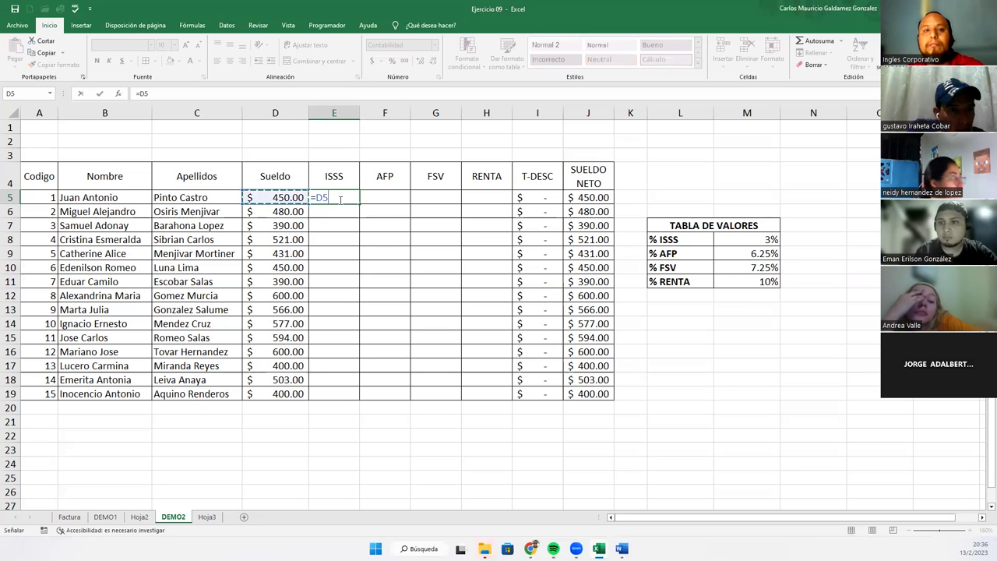
text(*)
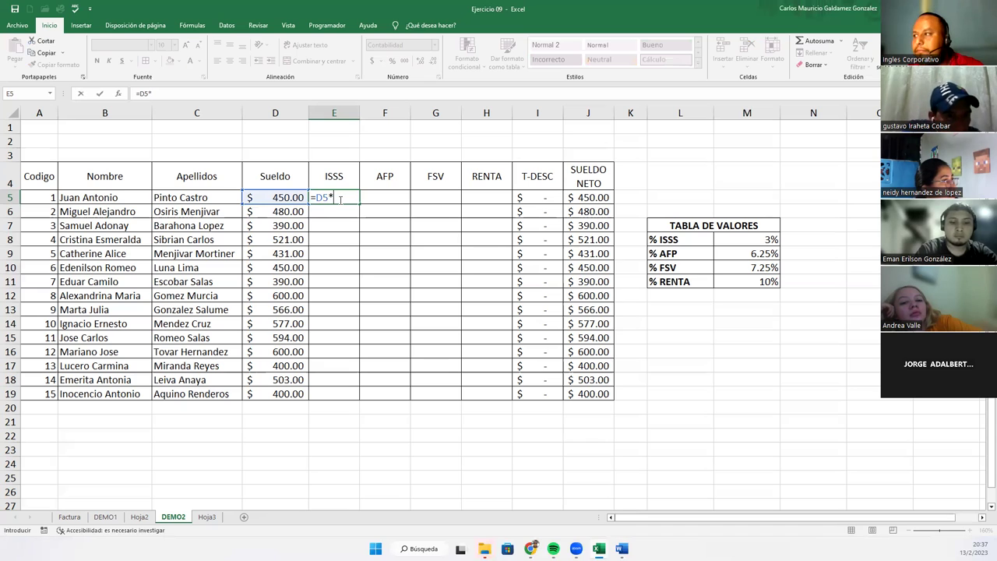
text(m11)
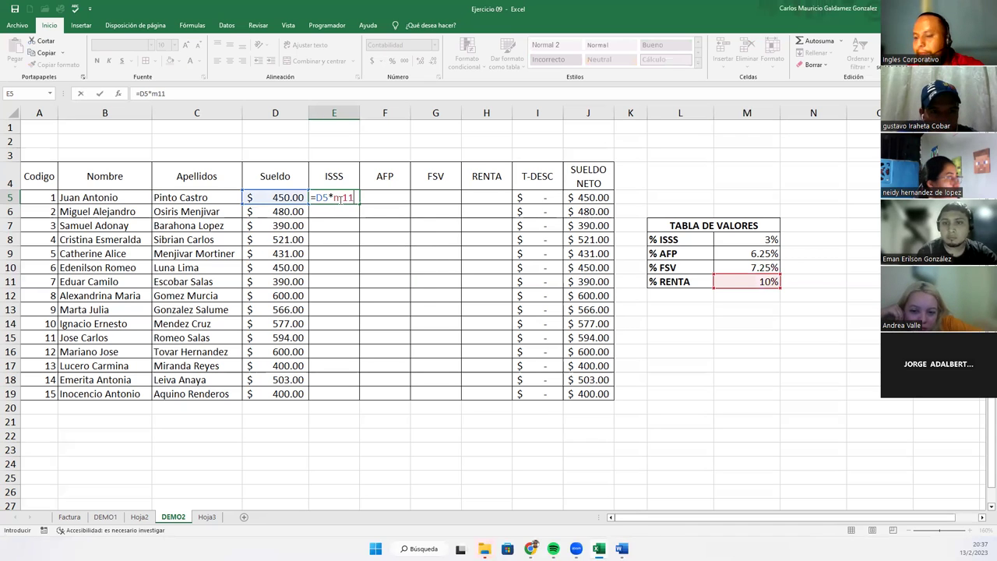
key(Return)
Correct the ISSS formula in cell E5 to =D5*$M$8, using an absolute reference to the % ISSS value
click(337, 200)
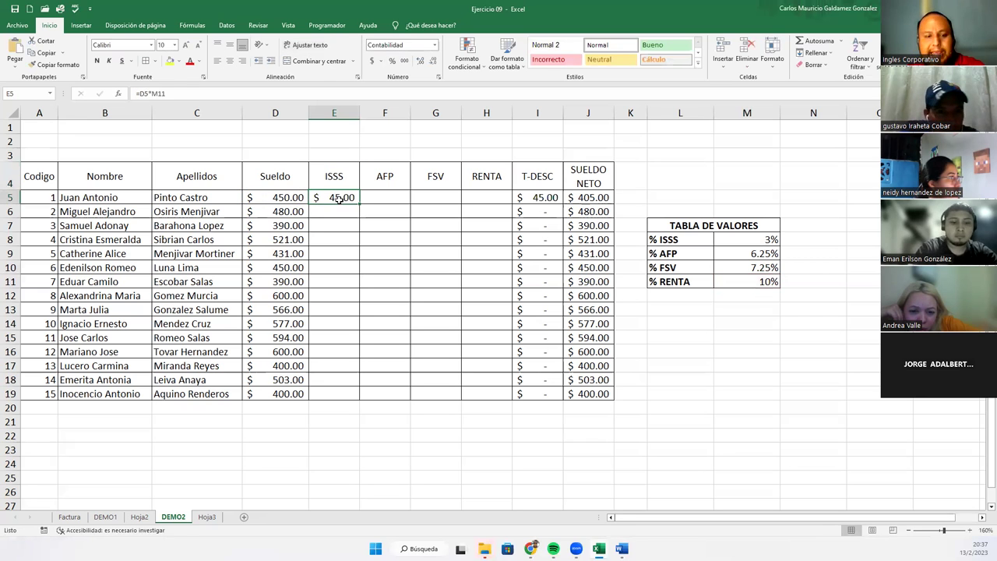
double_click(337, 198)
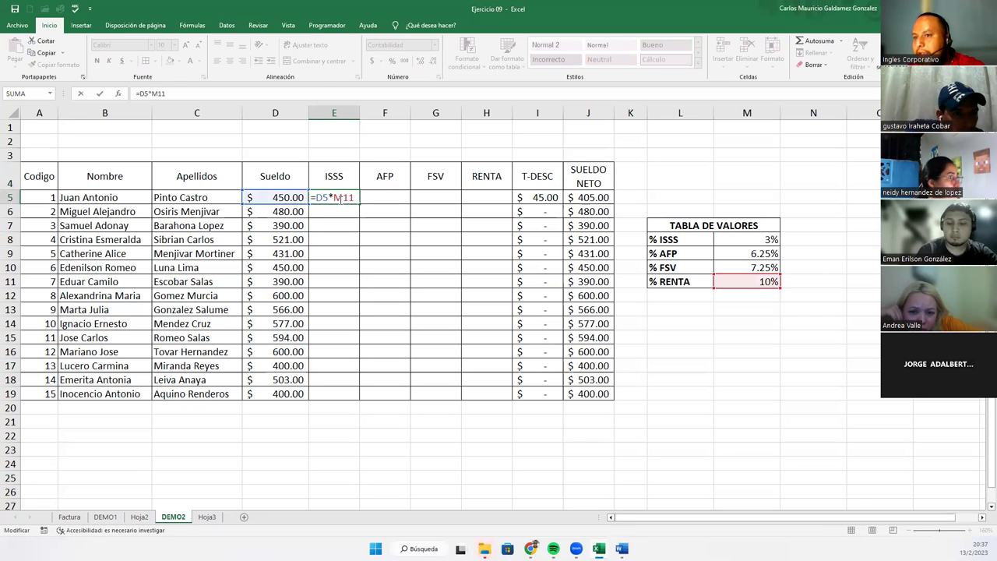
key(BackSpace)
key(BackSpace)
text(18)
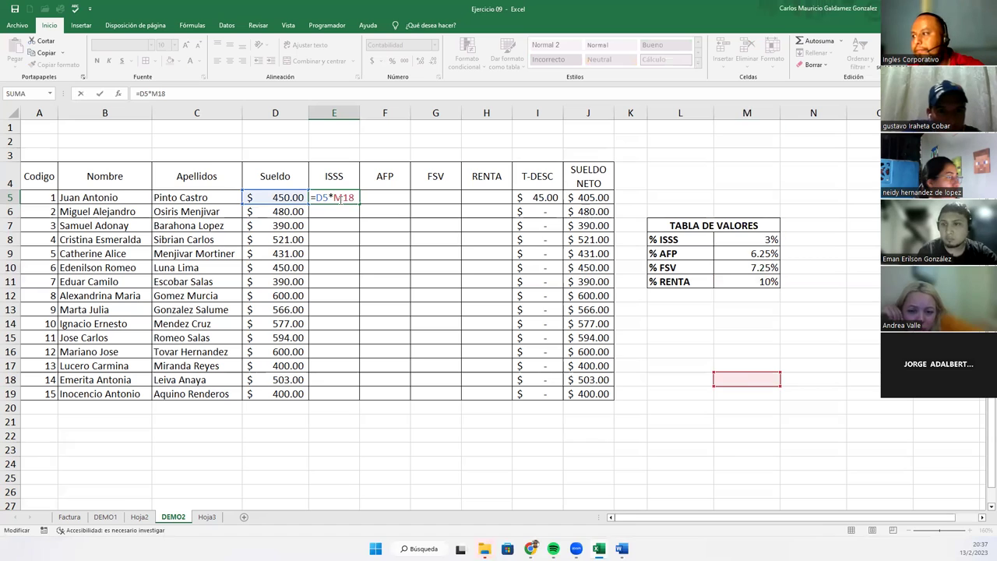
key(BackSpace)
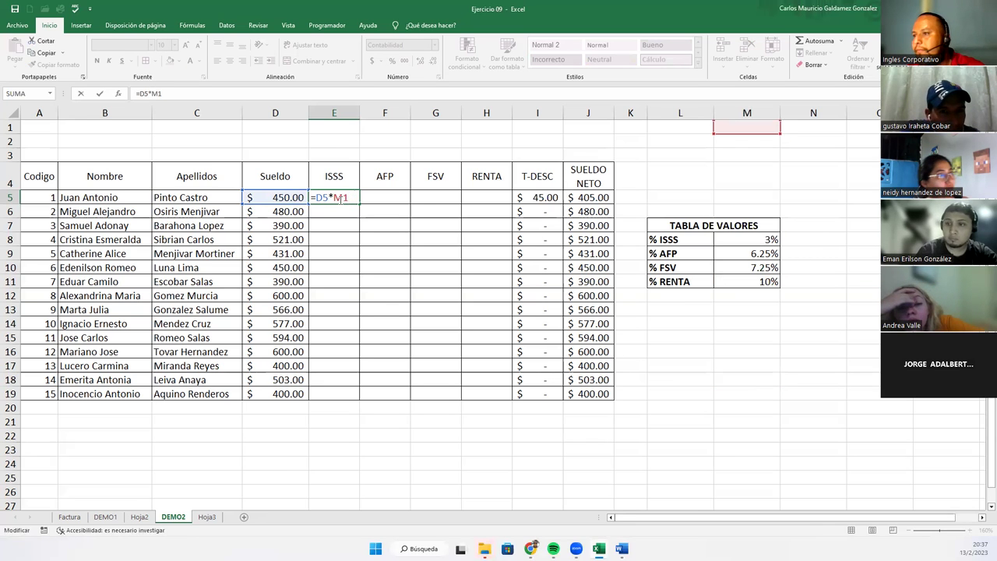
key(BackSpace)
text(8)
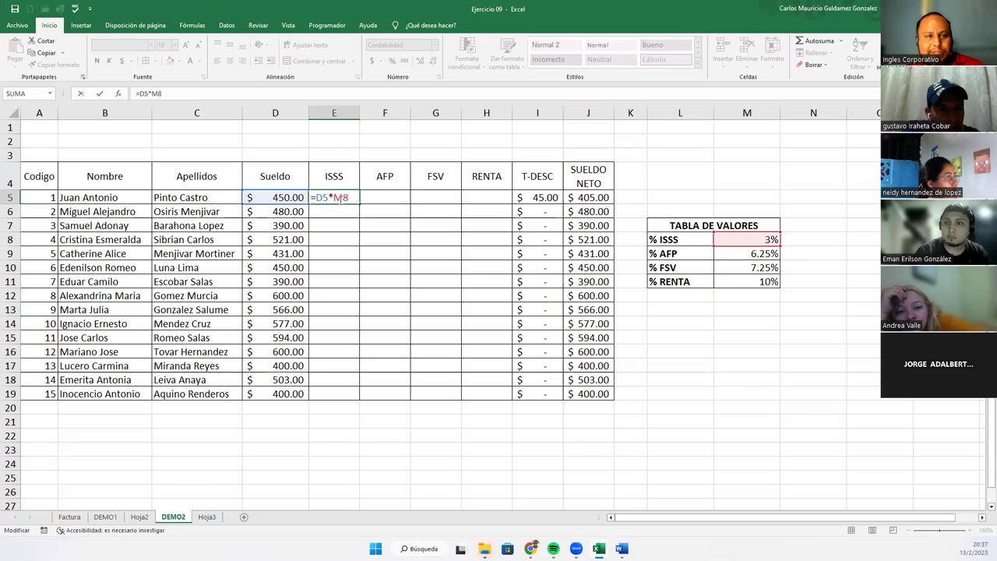
key(F4)
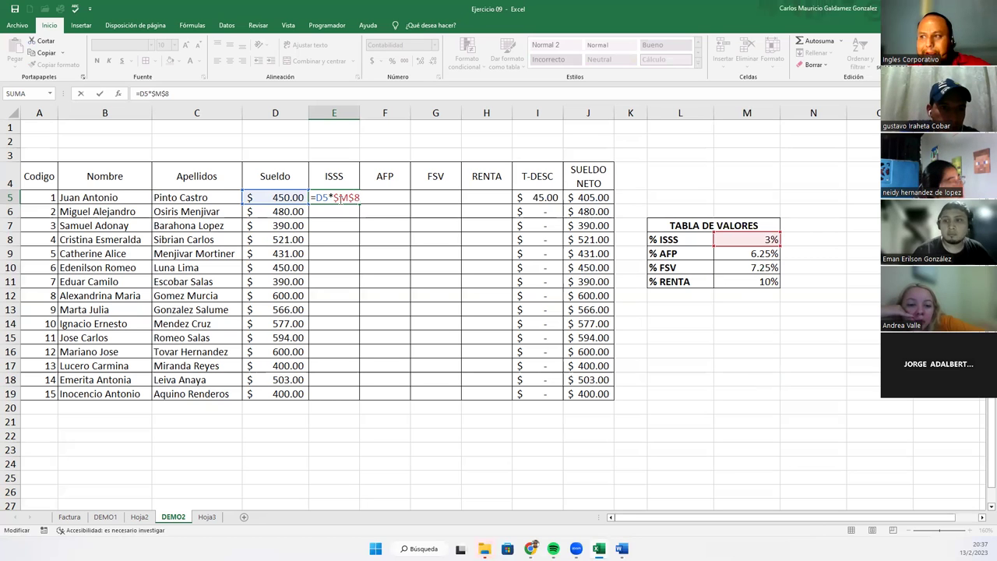
key(ctrl+Return)
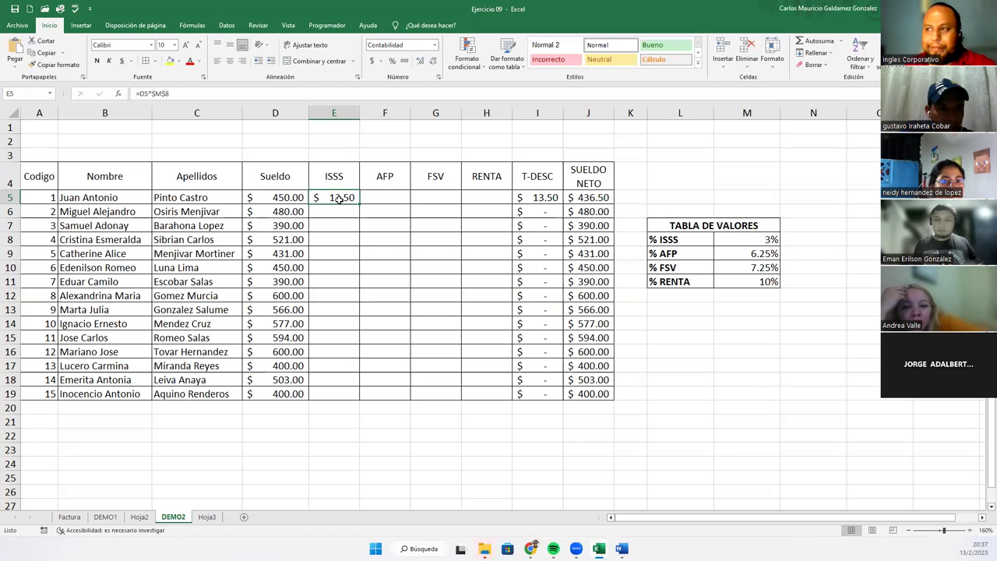
Replace the absolute reference $M$8 in cell E5's formula with the defined name ISSS, giving =D5*ISSS
double_click(340, 199)
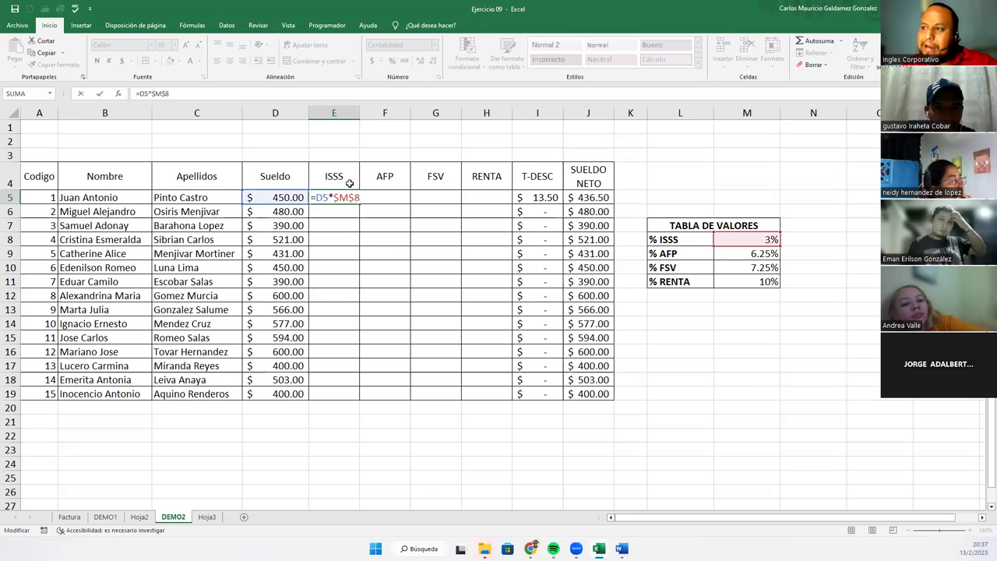
drag(334, 199, 392, 205)
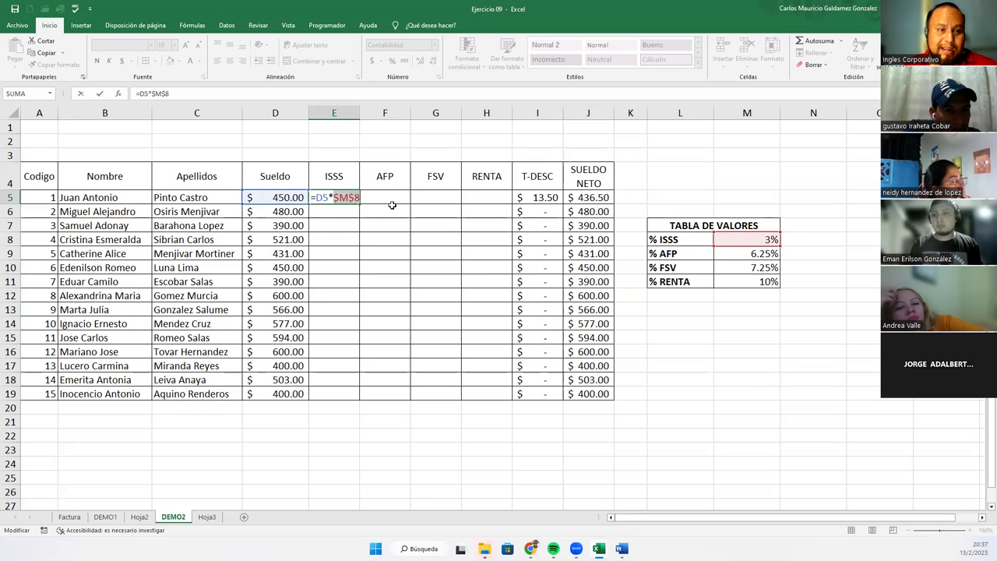
text(ISS)
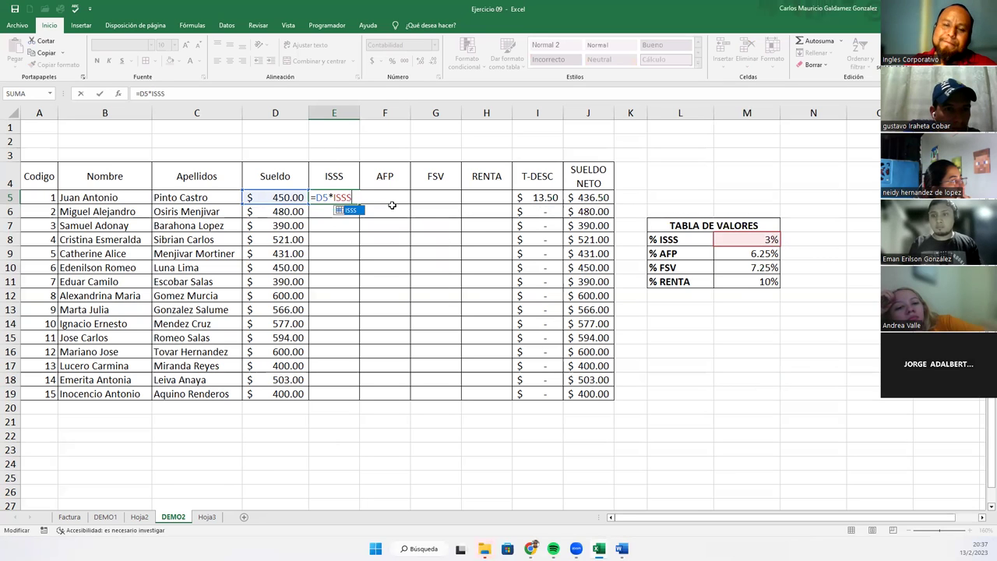
text(S)
click(392, 206)
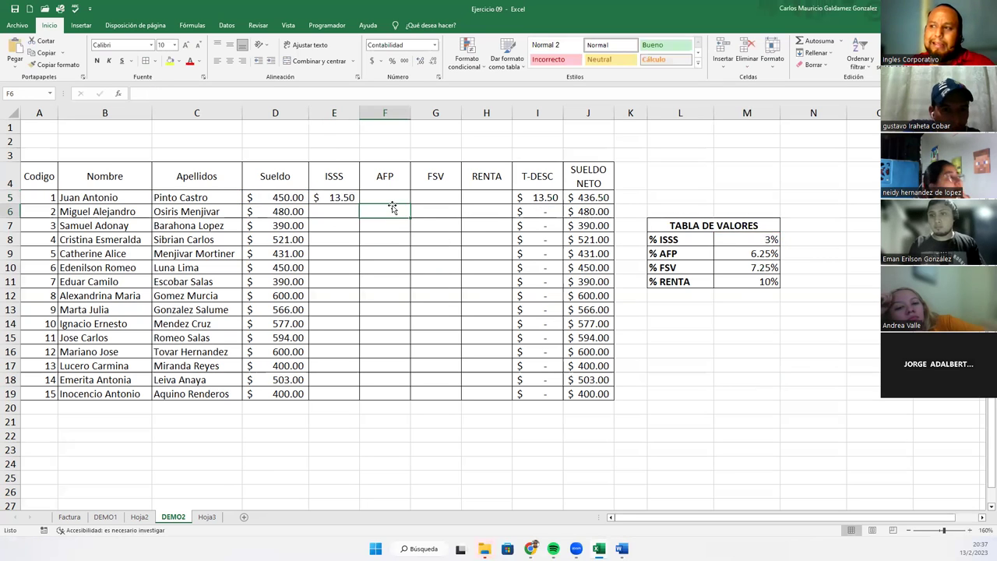
key(Up)
key(Left)
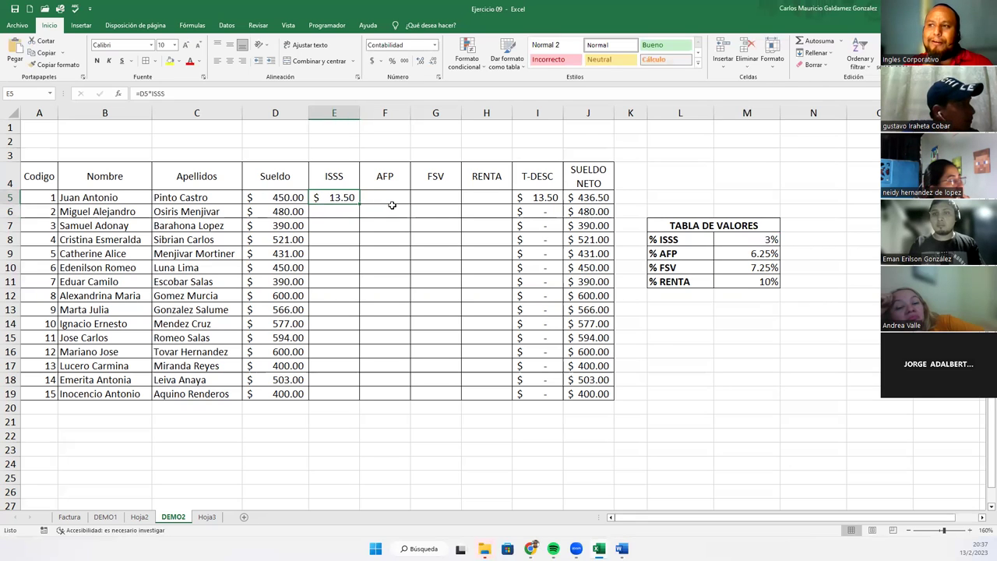
Examine the ISSS formula in cell E5 and the percentage cell that its defined name refers to
key(F2)
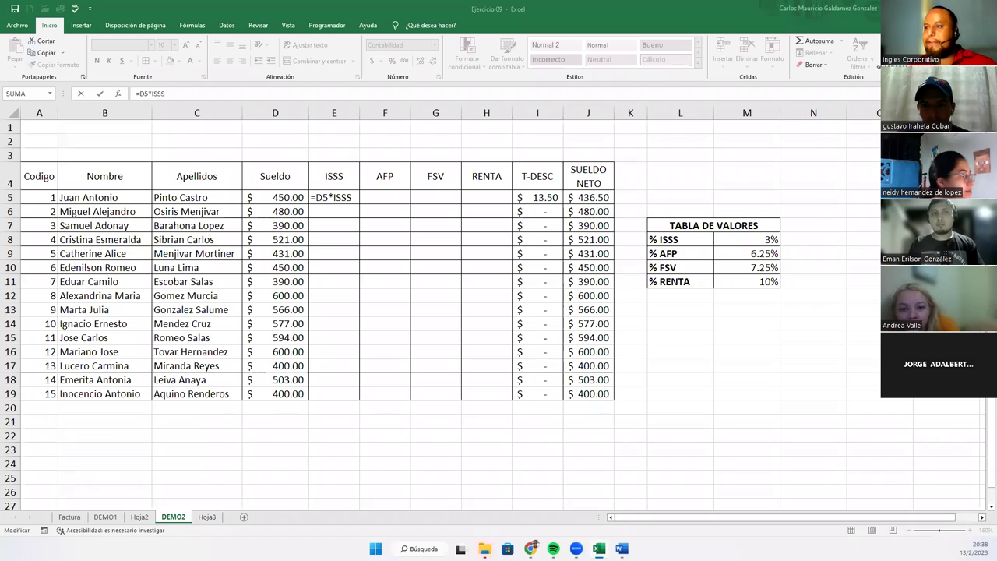
click(344, 199)
double_click(344, 199)
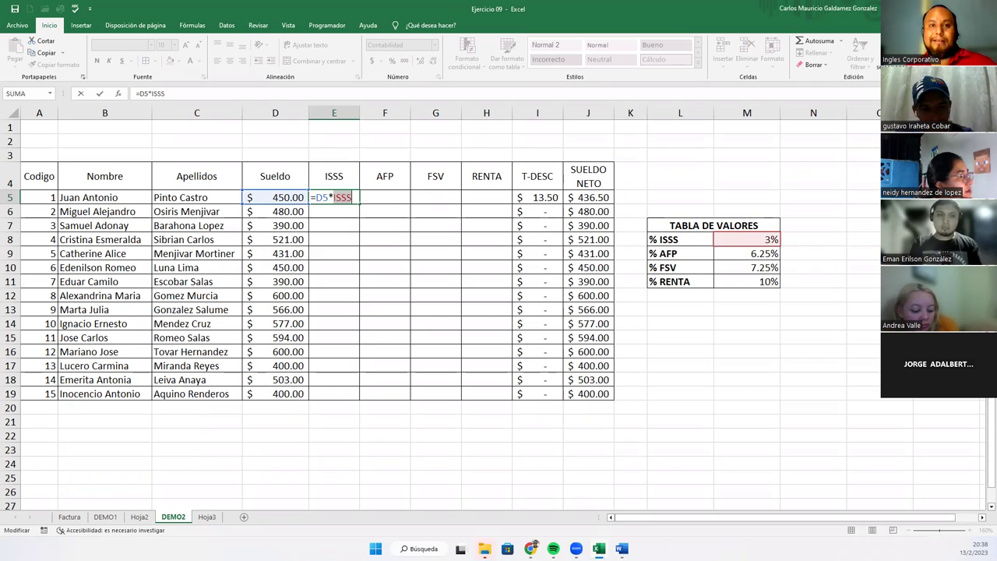
drag(354, 198, 752, 239)
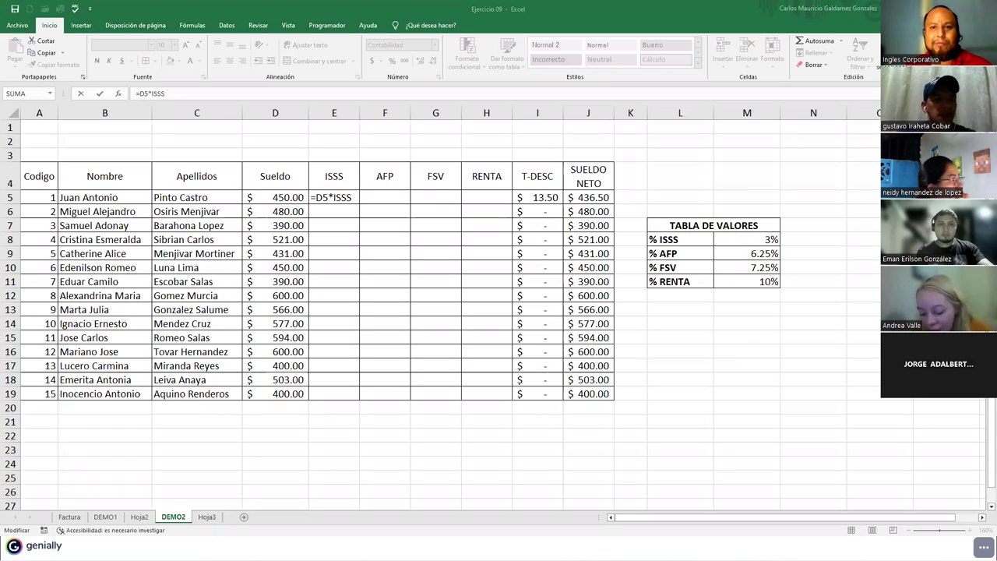
click(344, 198)
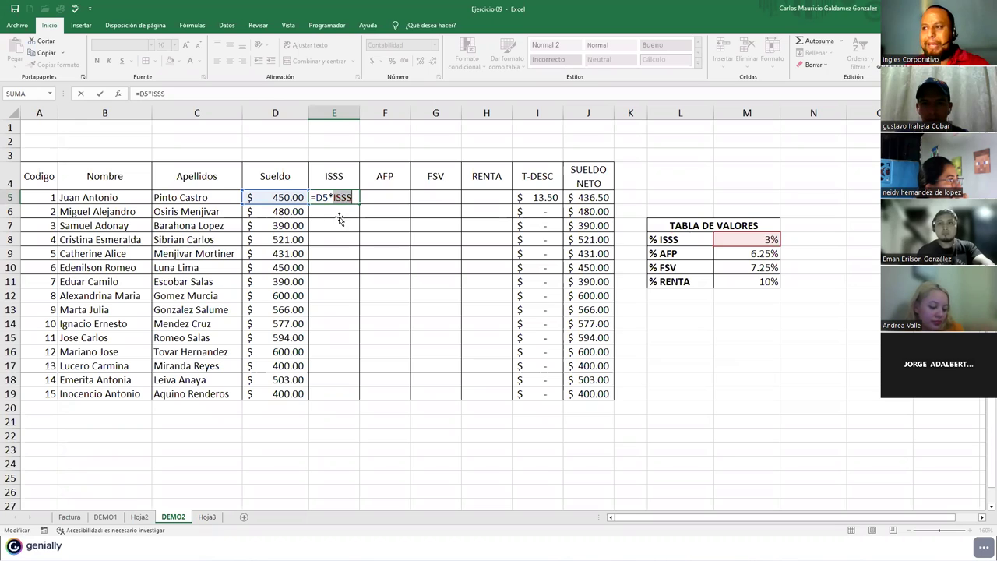
key(Return)
Enter the formula =D5*AFP in the first employee's AFP cell F5, using the defined name
click(377, 199)
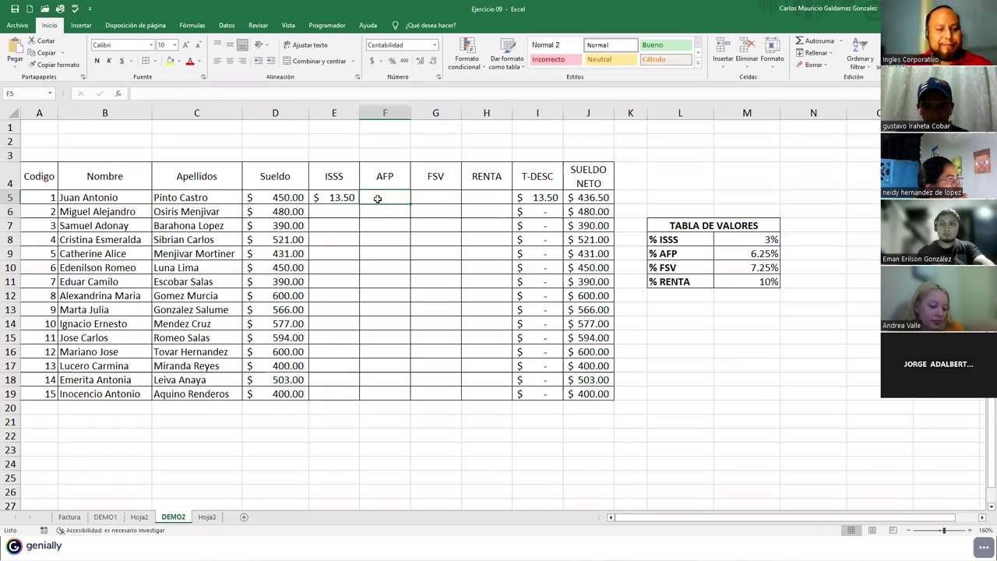
text(=)
key(Left)
key(Left)
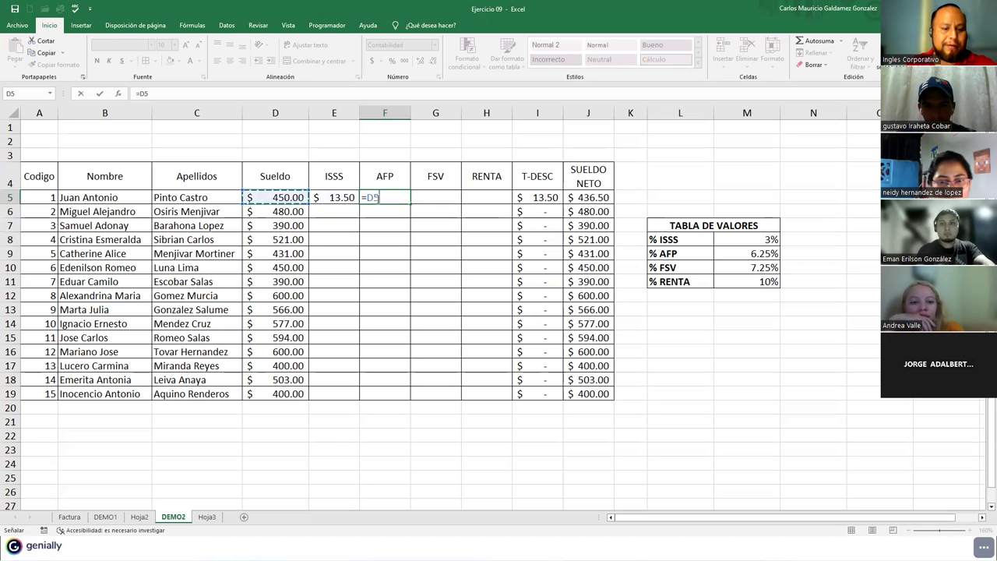
text(*)
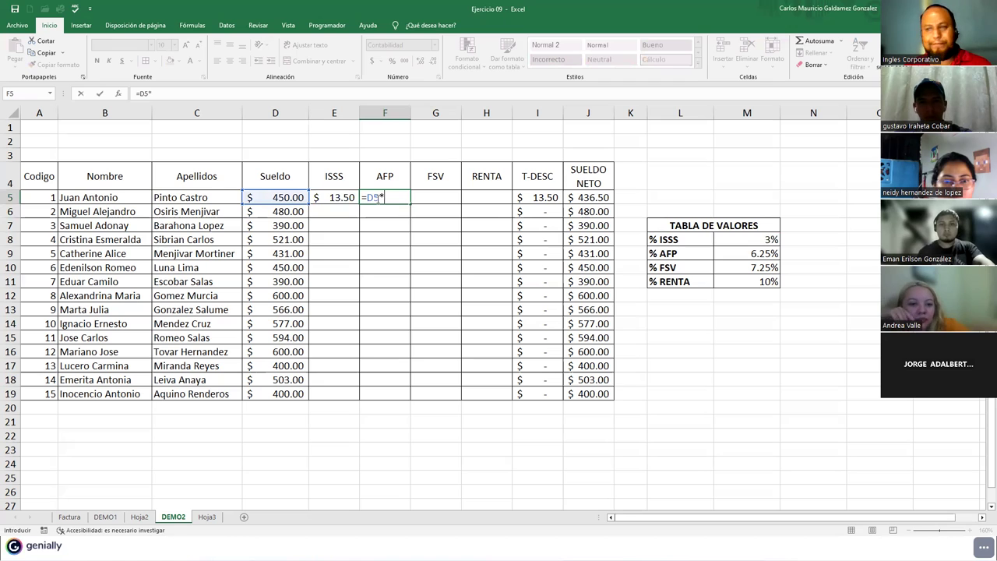
text(AFP)
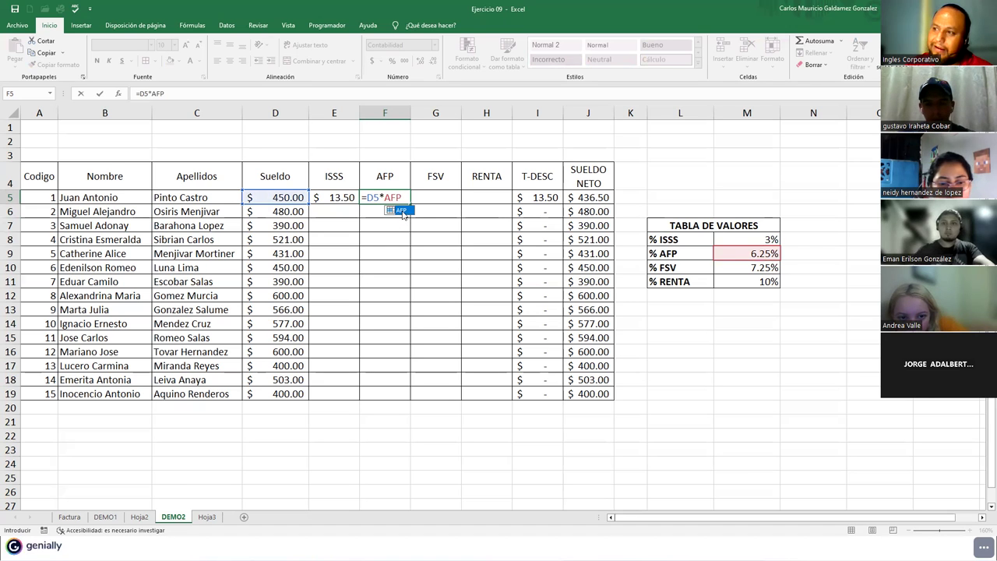
click(401, 211)
click(402, 211)
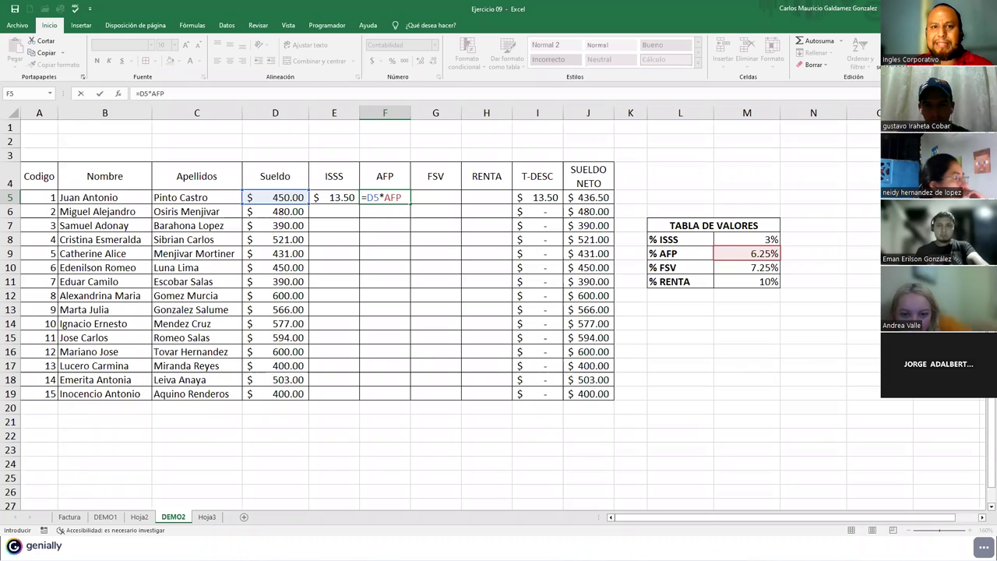
drag(405, 200, 723, 255)
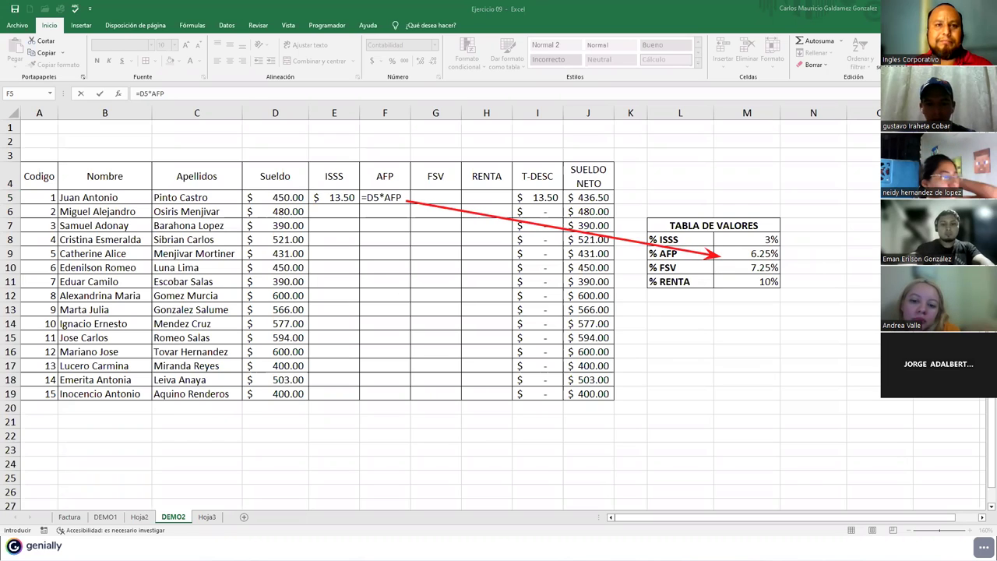
click(383, 201)
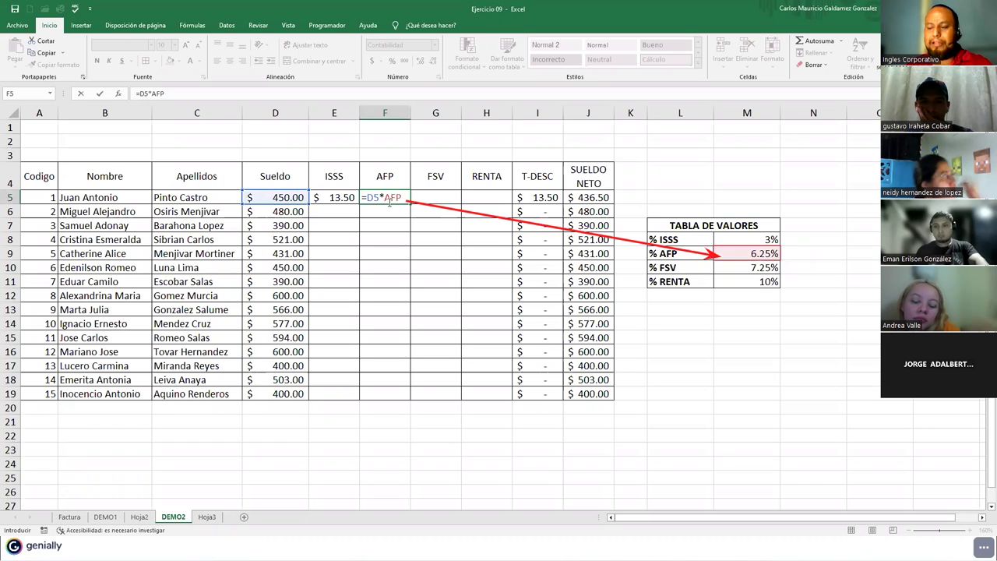
key(Return)
click(378, 196)
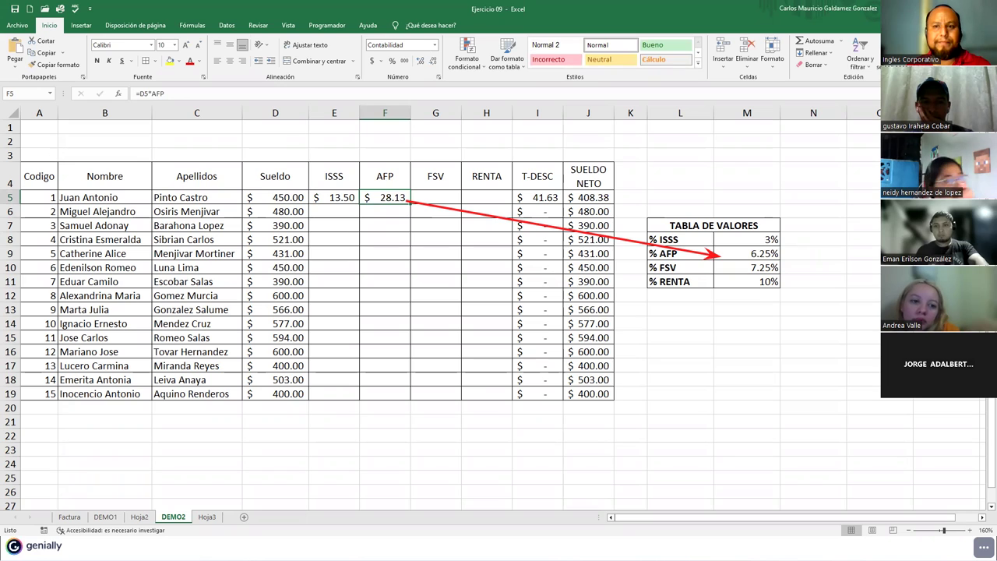
key(Escape)
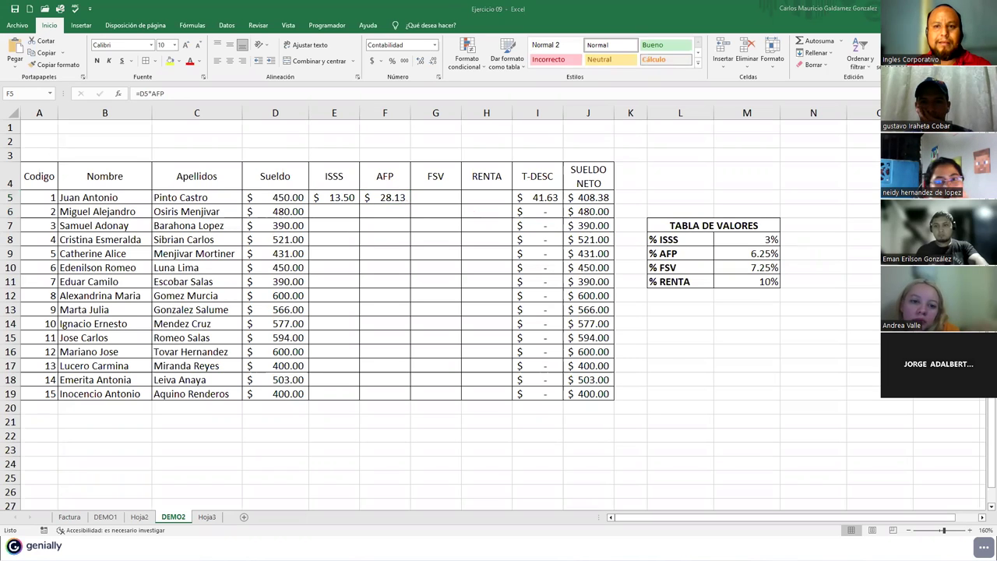
key(F2)
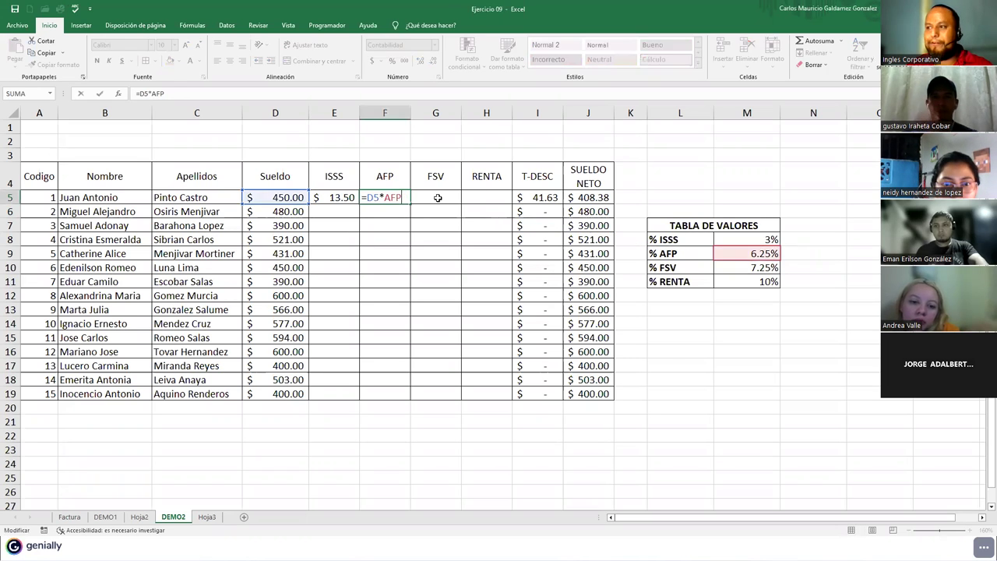
Enter the formula =D5*FSV in the first employee's FSV cell G5, using the defined name
click(438, 197)
text(=)
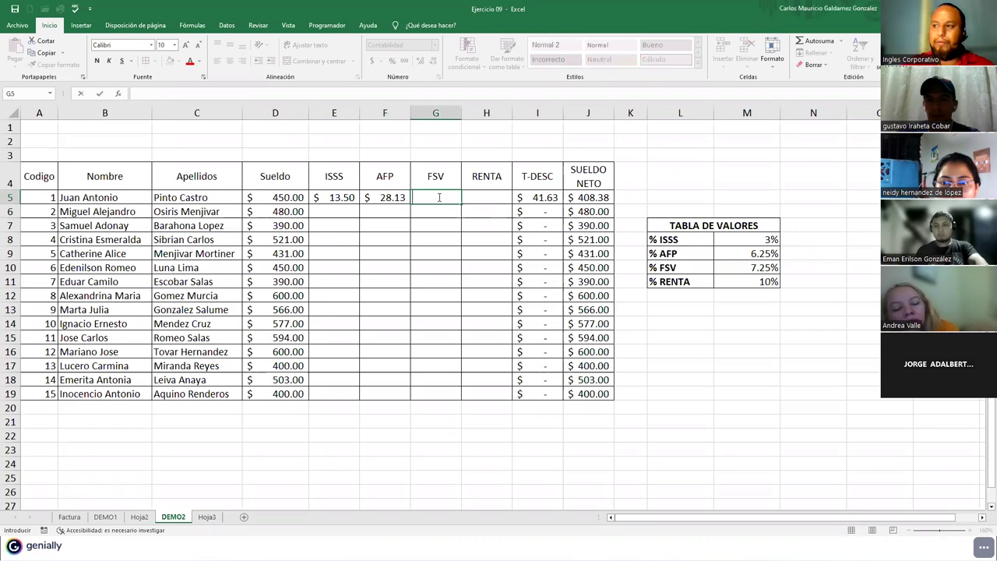
key(Left)
key(Left)
key(Left)
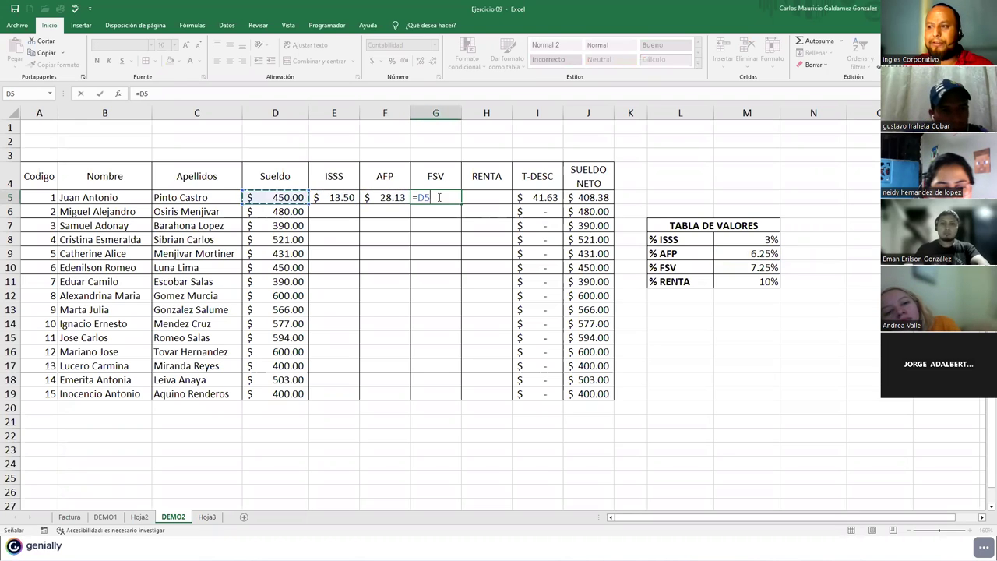
text(*)
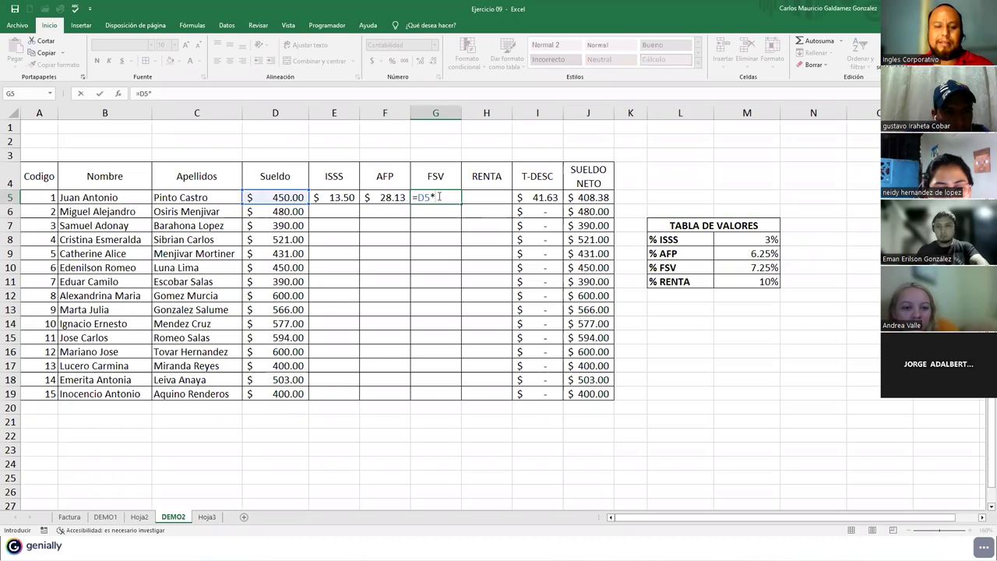
text(FSV)
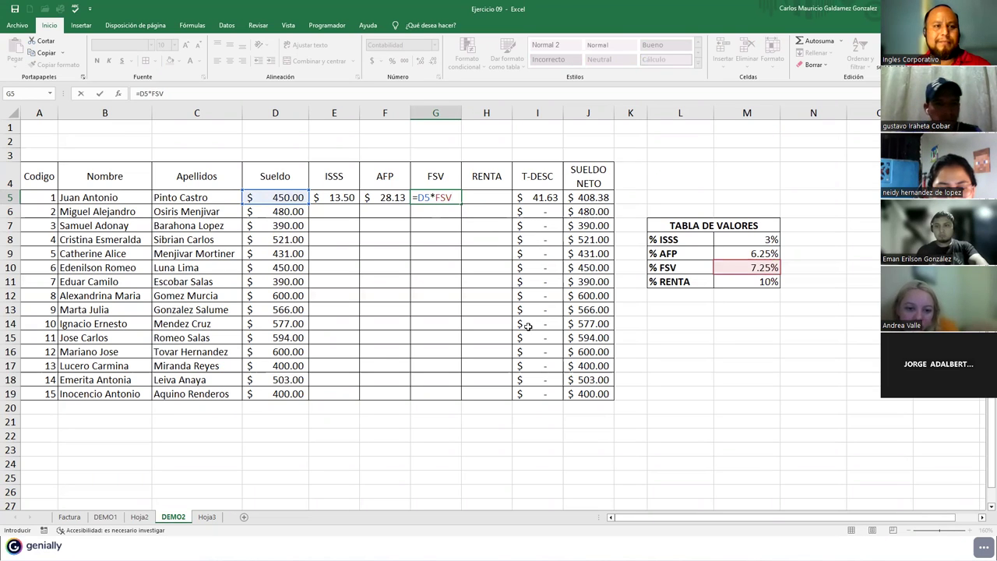
key(Return)
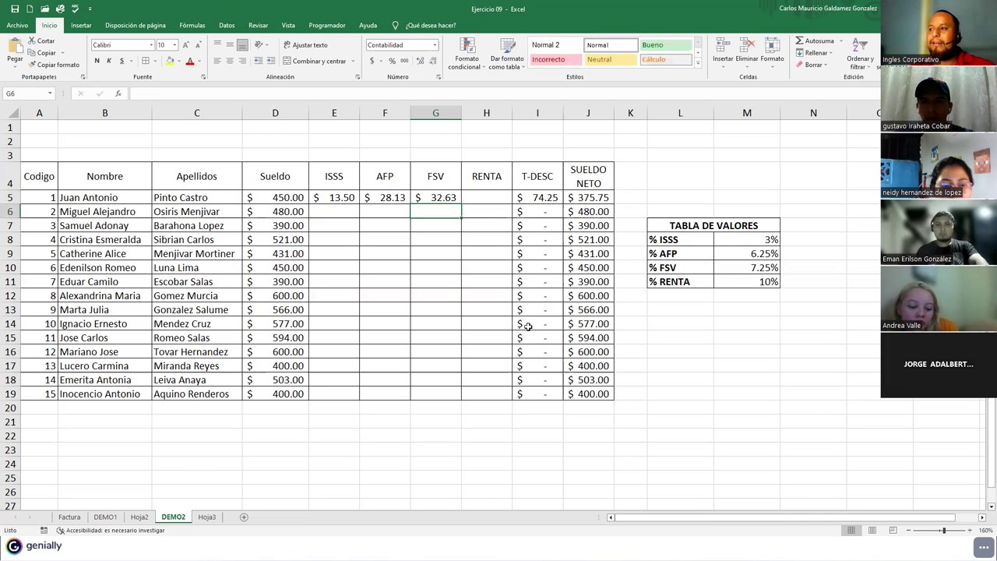
click(481, 199)
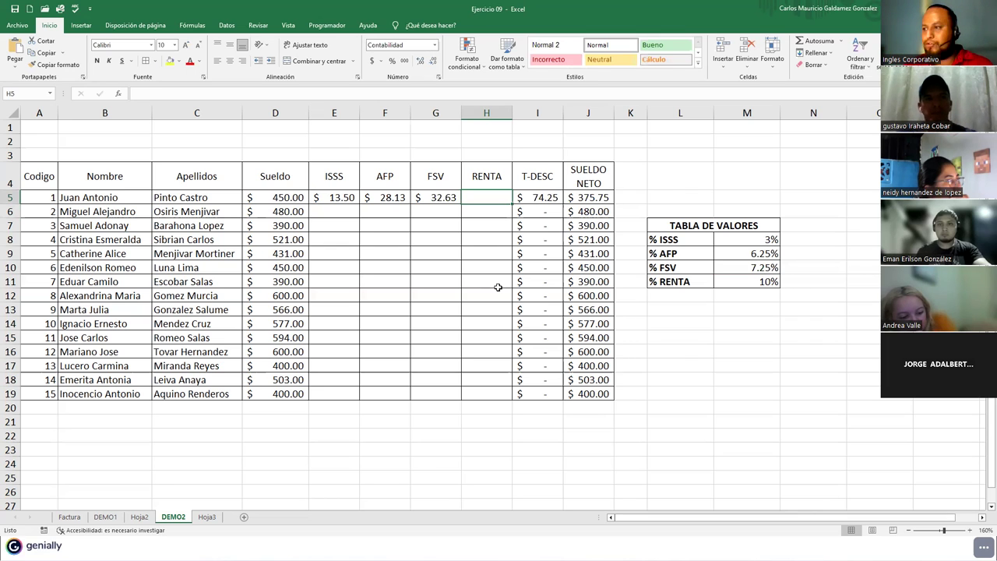
text(=)
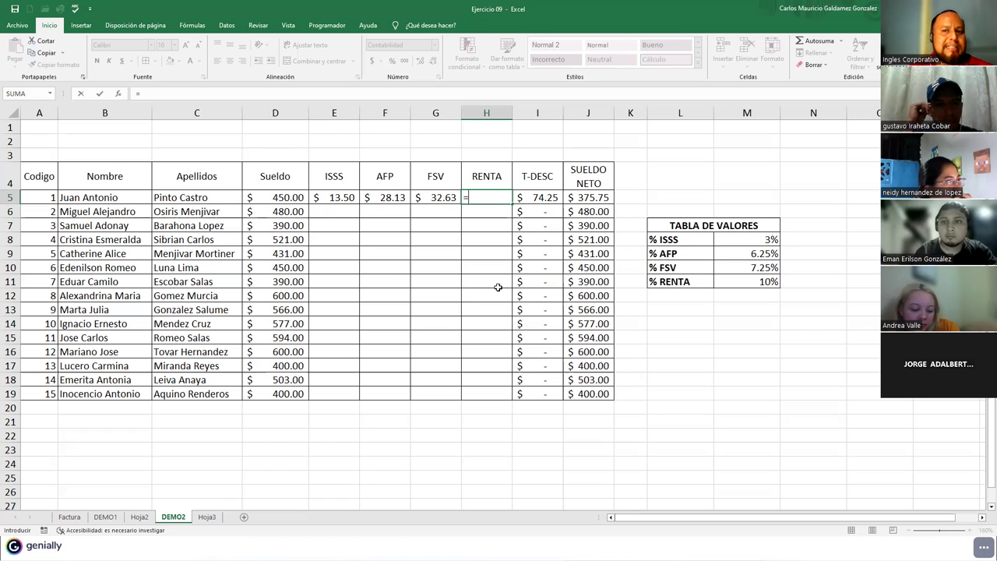
text(SI()
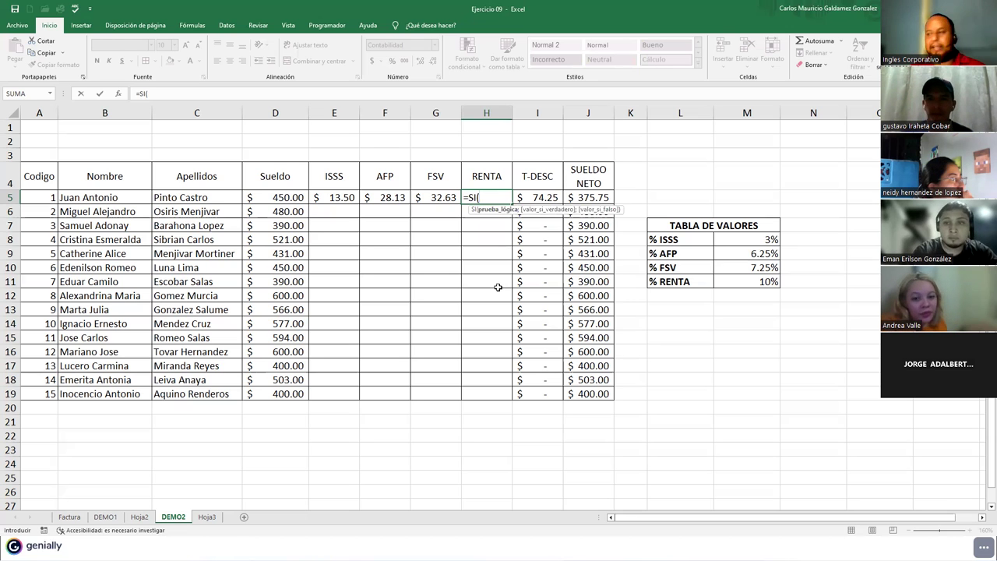
click(277, 197)
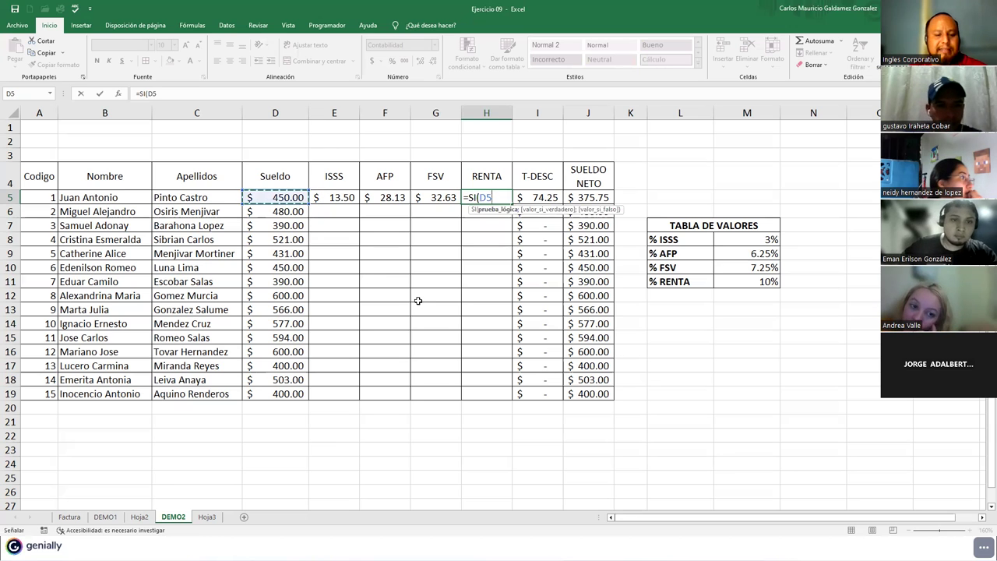
text(>)
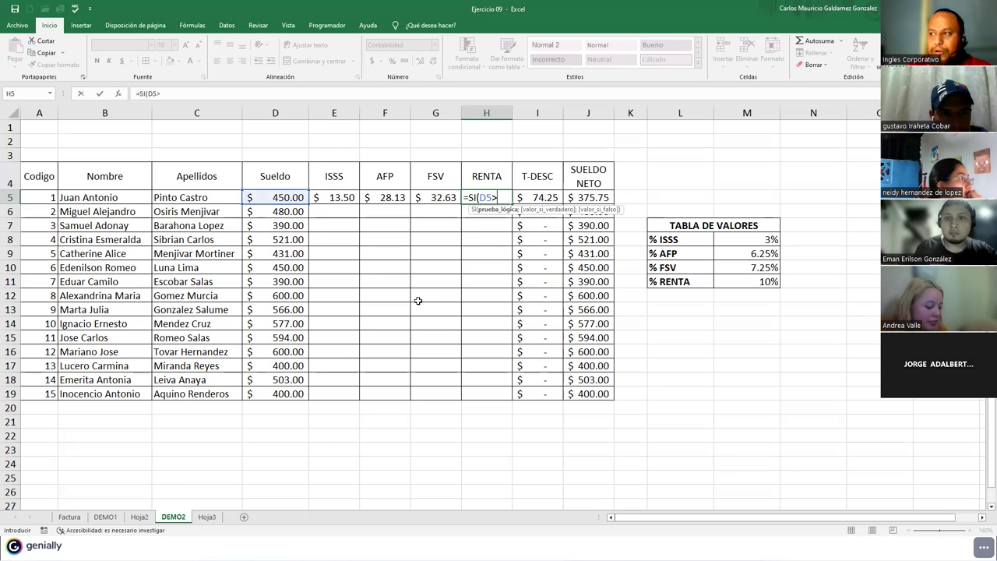
text(=)
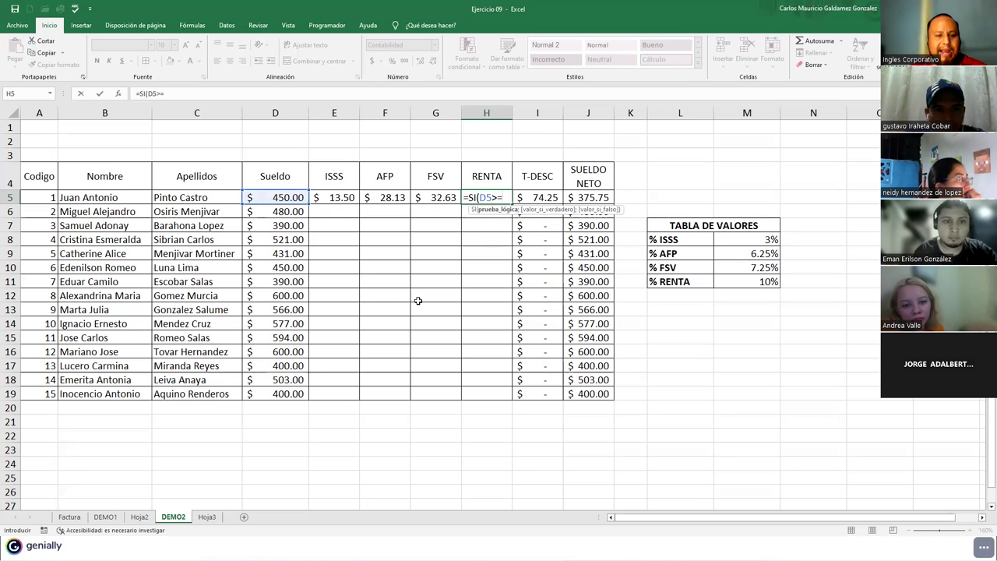
text(400)
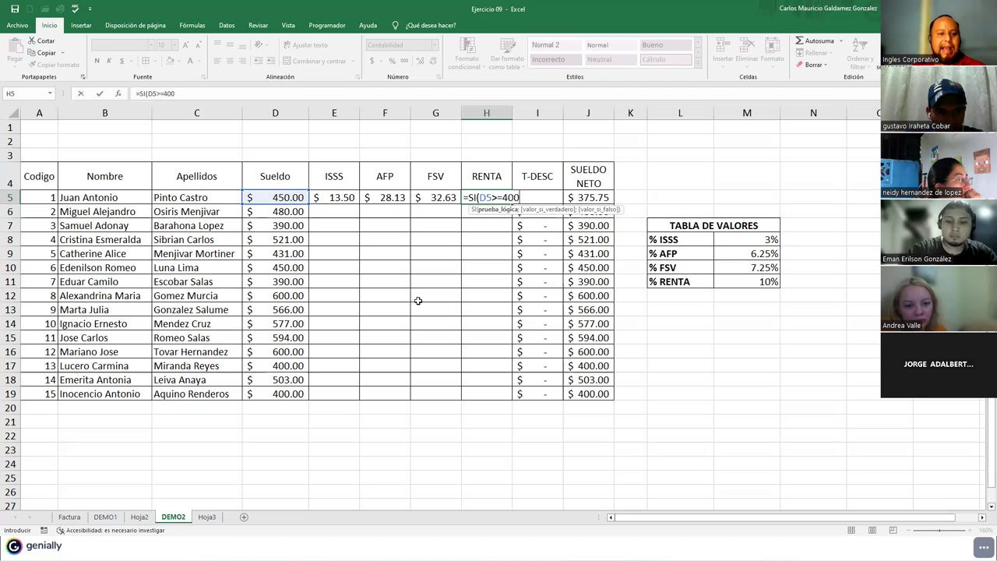
key(Escape)
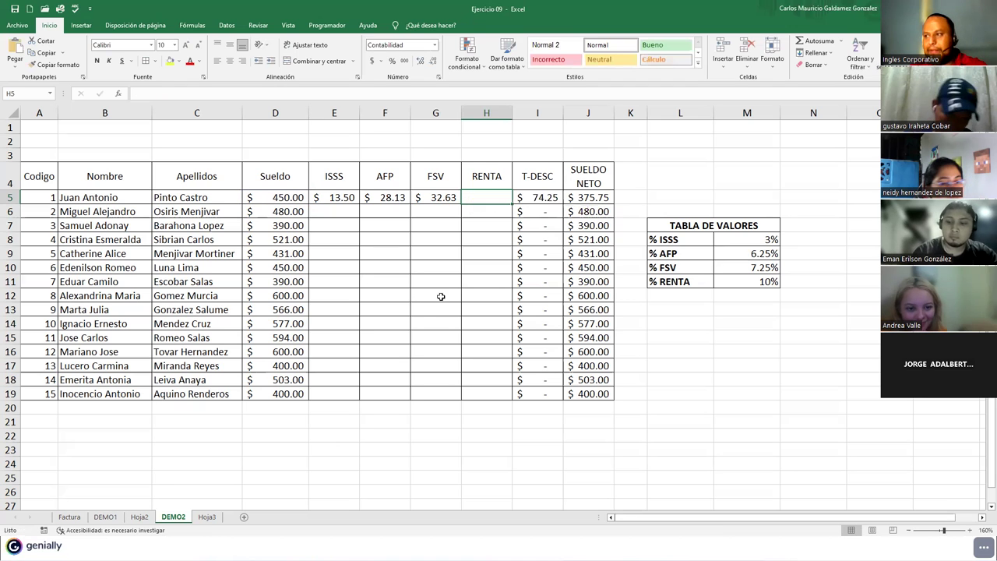
Add a row labelled Cons LimRen with the value 400 in L12:M12, directly below % RENTA in the values table
click(699, 299)
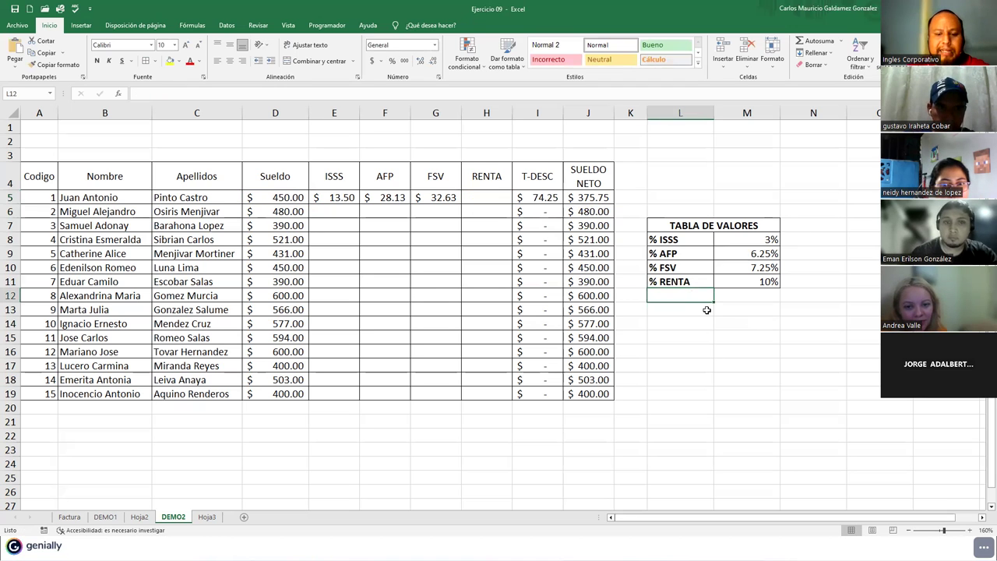
text(coNSTANTE)
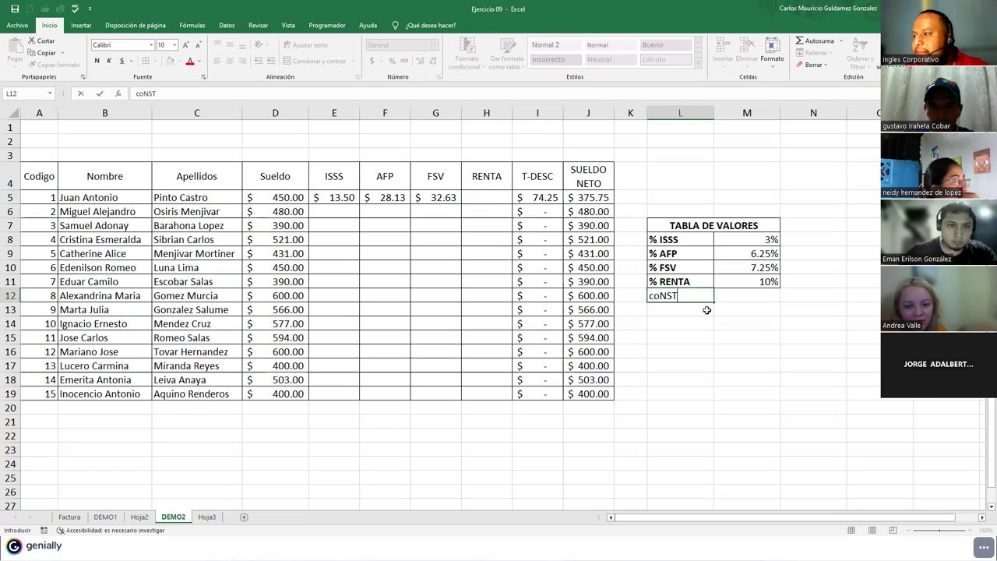
key(BackSpace)
key(BackSpace)
key(BackSpace)
key(BackSpace)
key(BackSpace)
key(BackSpace)
key(BackSpace)
key(BackSpace)
key(BackSpace)
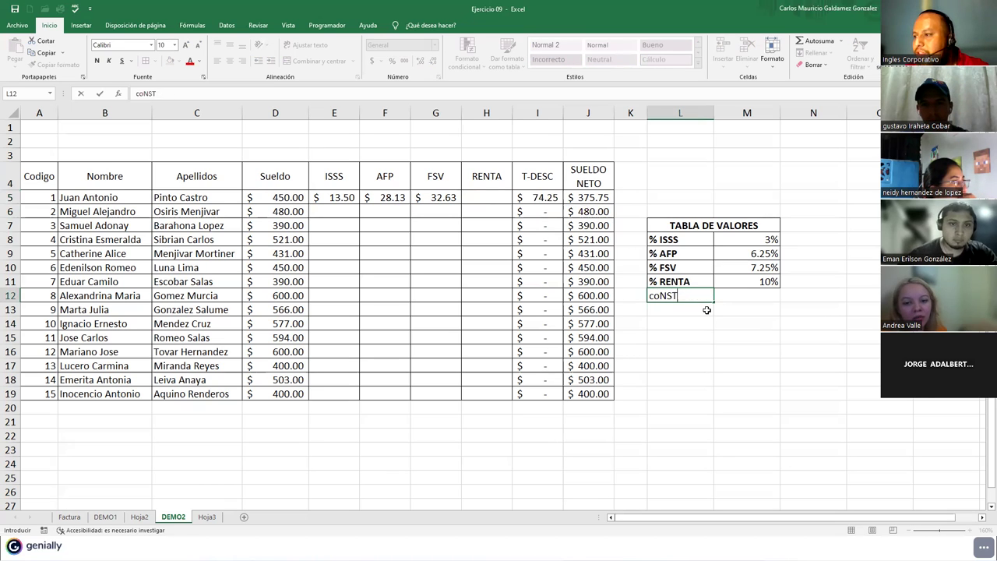
text(COns)
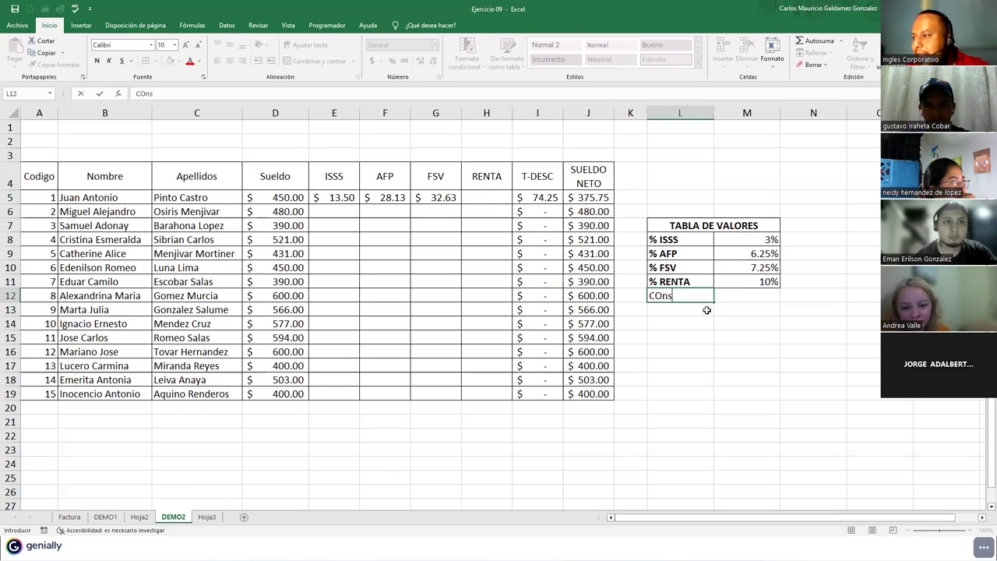
key(BackSpace)
key(BackSpace)
text(ons)
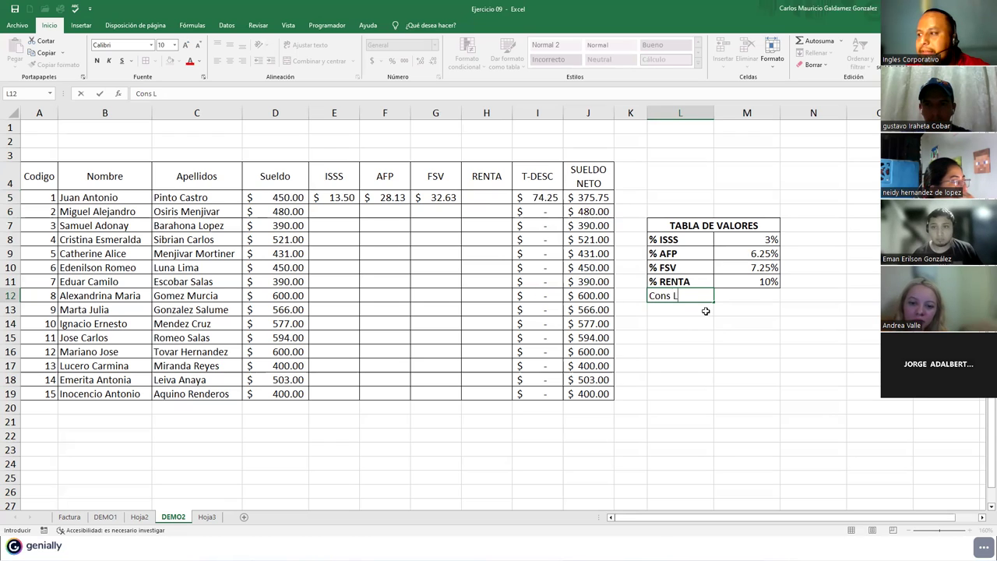
text(Lim)
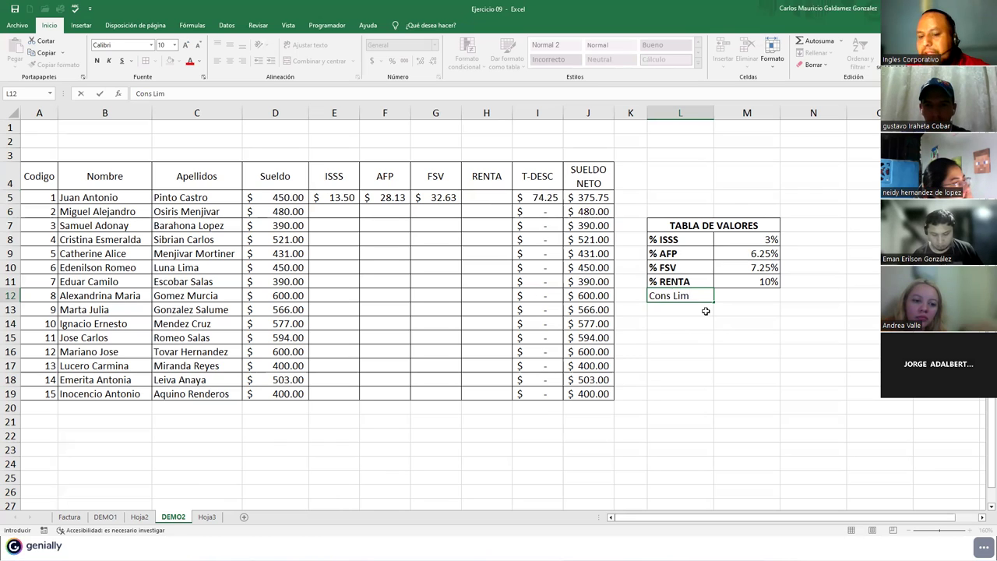
text(Ren)
key(Tab)
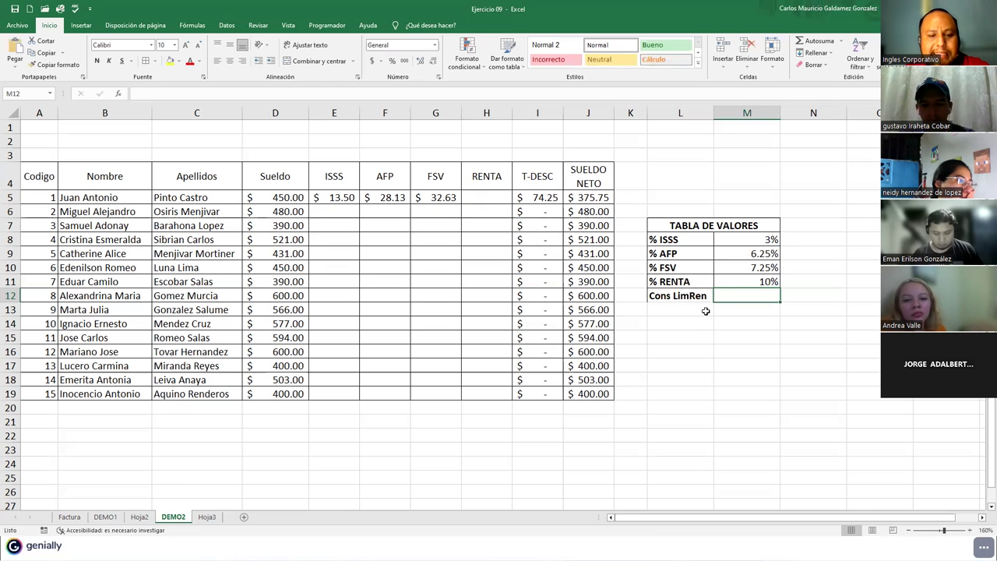
text(400)
key(Return)
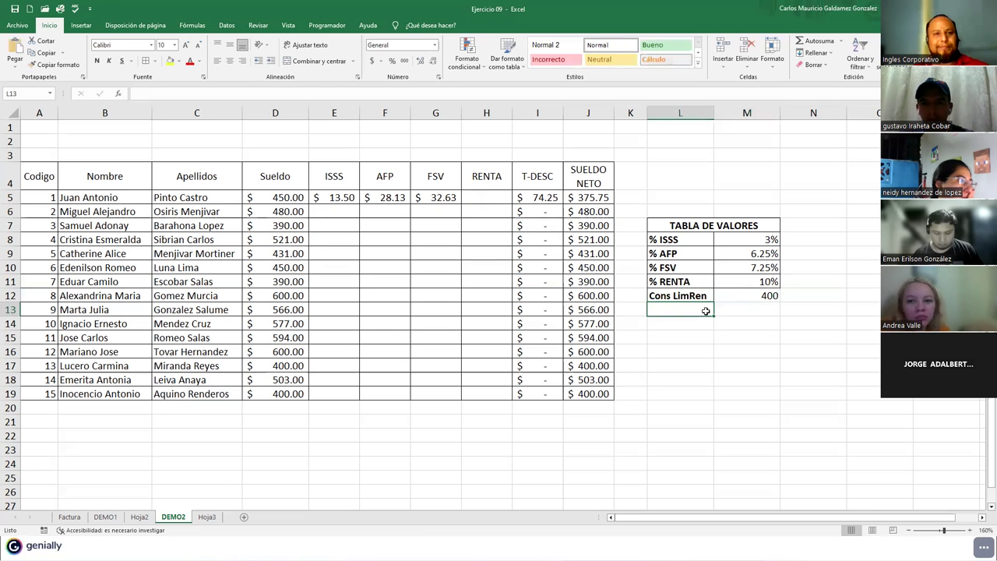
Add borders to the Cons LimRen row L12:M12 and format its value in M12 as dollar currency
drag(688, 295, 729, 294)
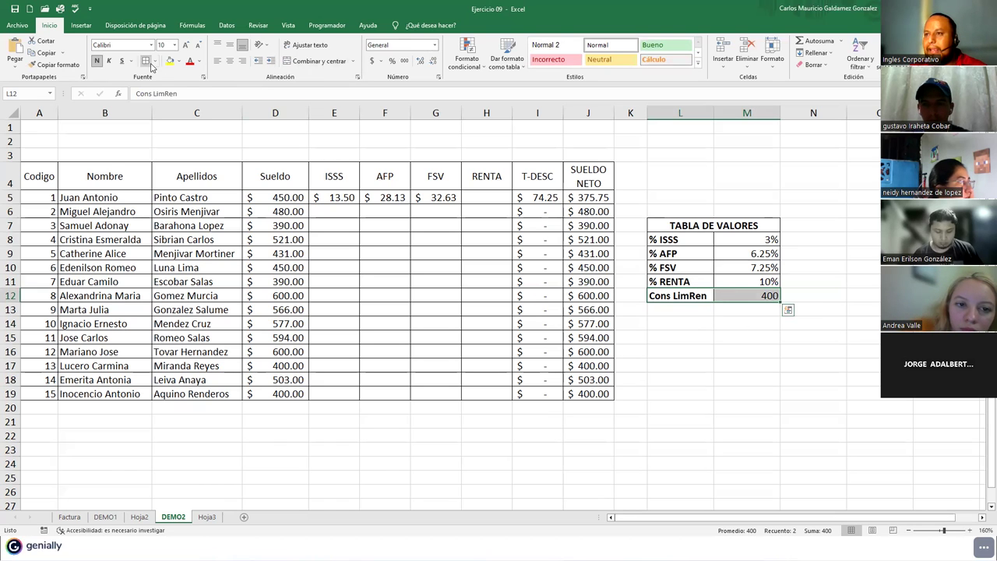
click(735, 298)
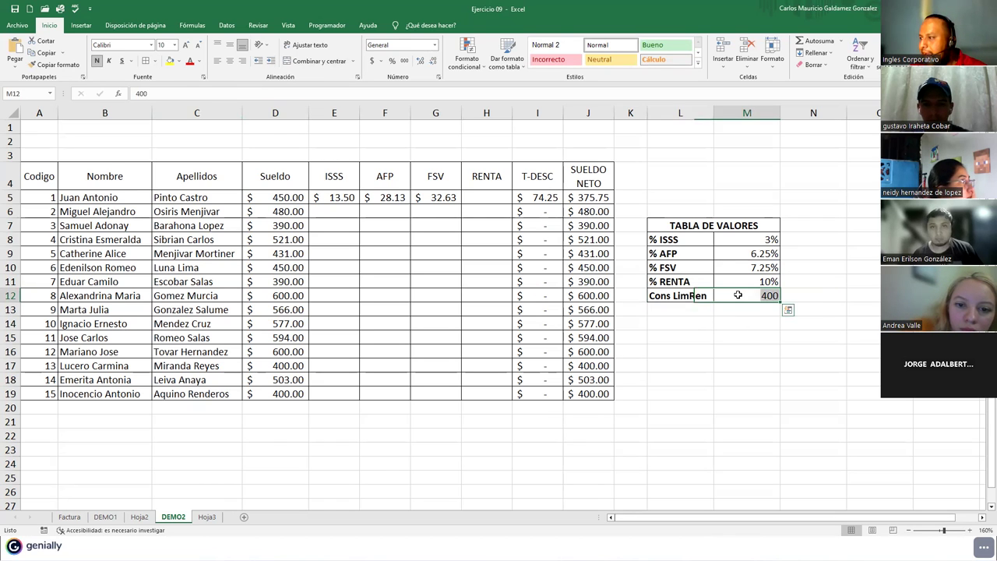
click(375, 62)
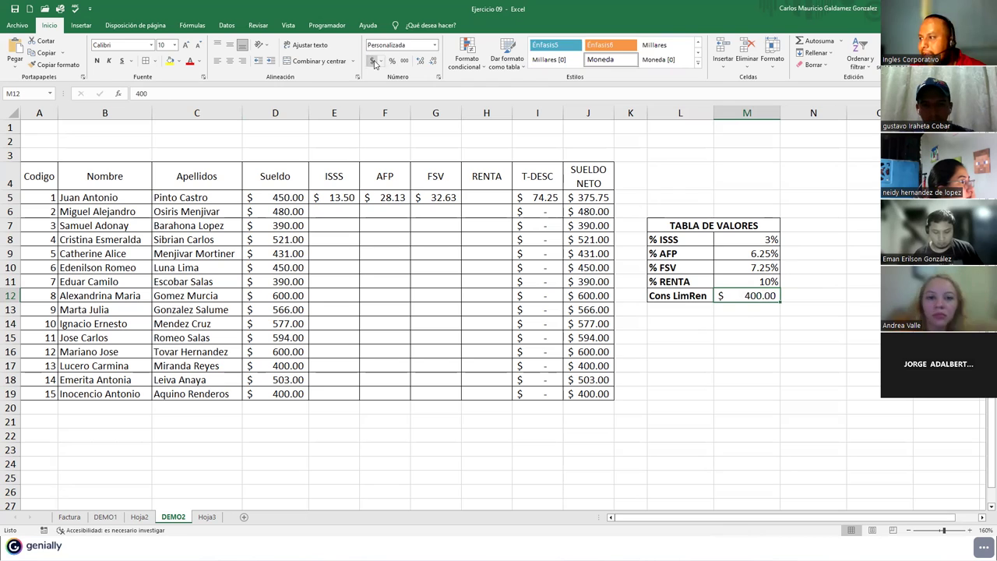
Define the name LIMREN for the income tax limit cell M12 and check the RENTA cell's name above it
click(33, 95)
text(LIMREN)
key(Return)
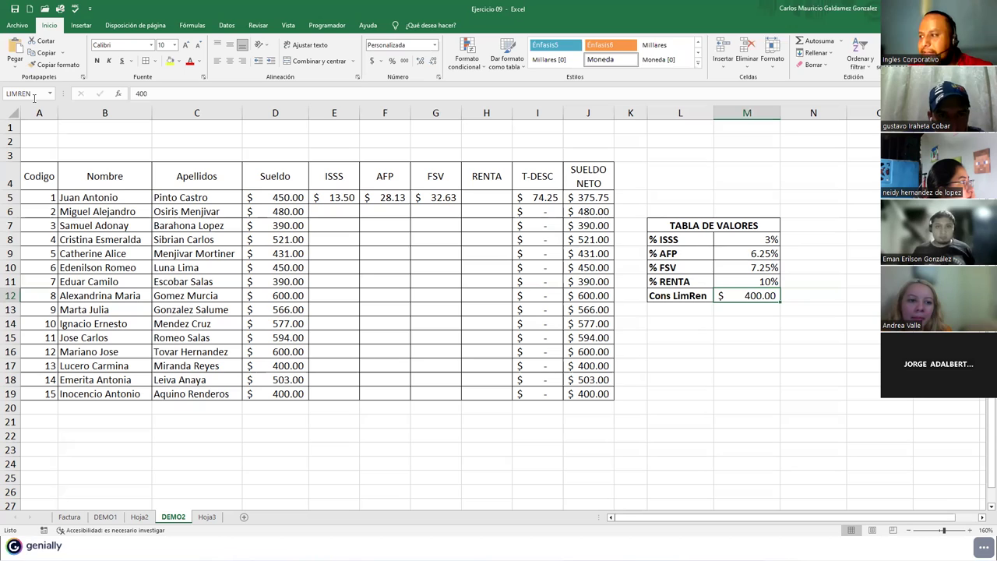
key(Up)
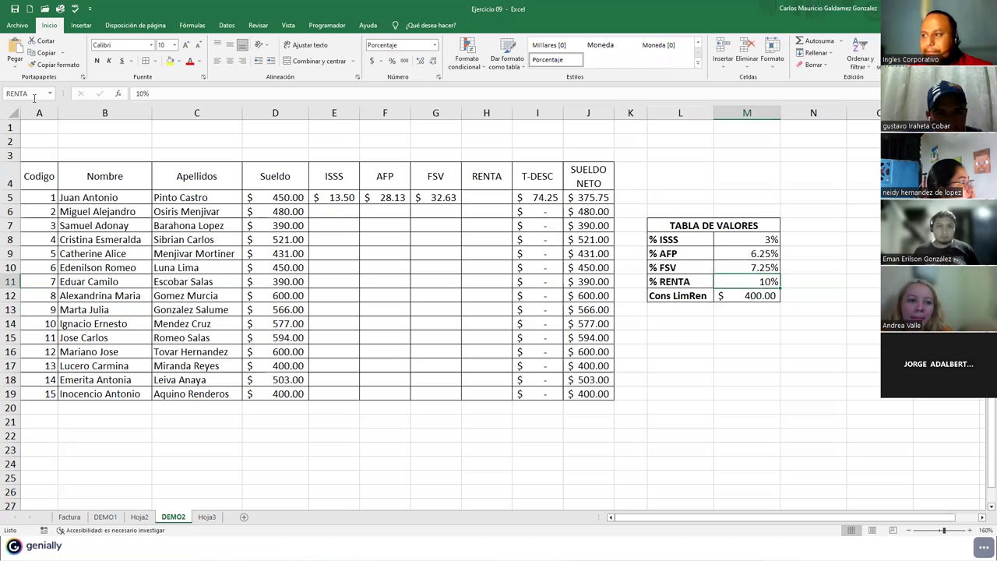
Write the conditional formula =SI(D5>=LIMREN;D5*RENTA;0) in the first employee's RENTA cell H5
click(469, 202)
text(=si)
key(Tab)
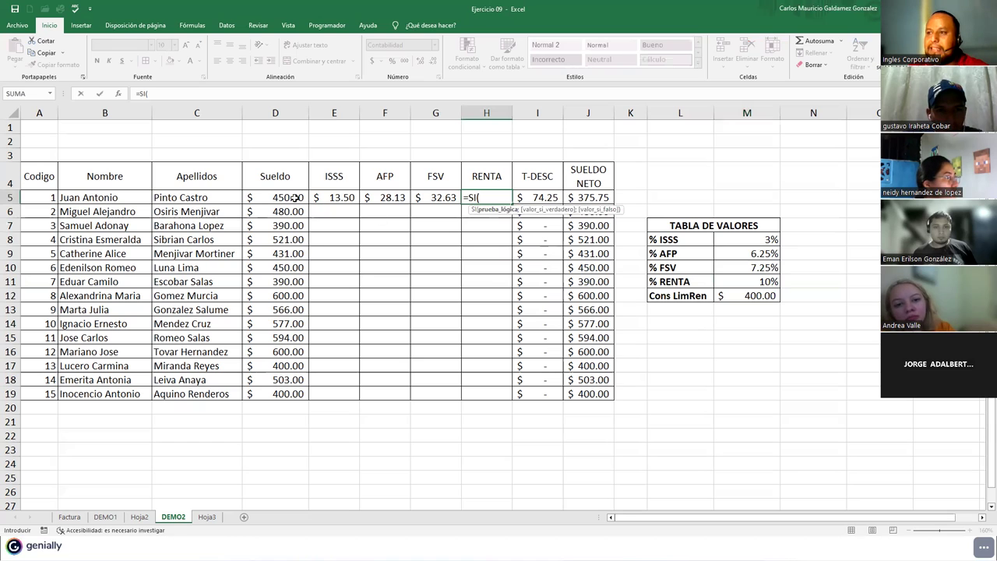
click(261, 197)
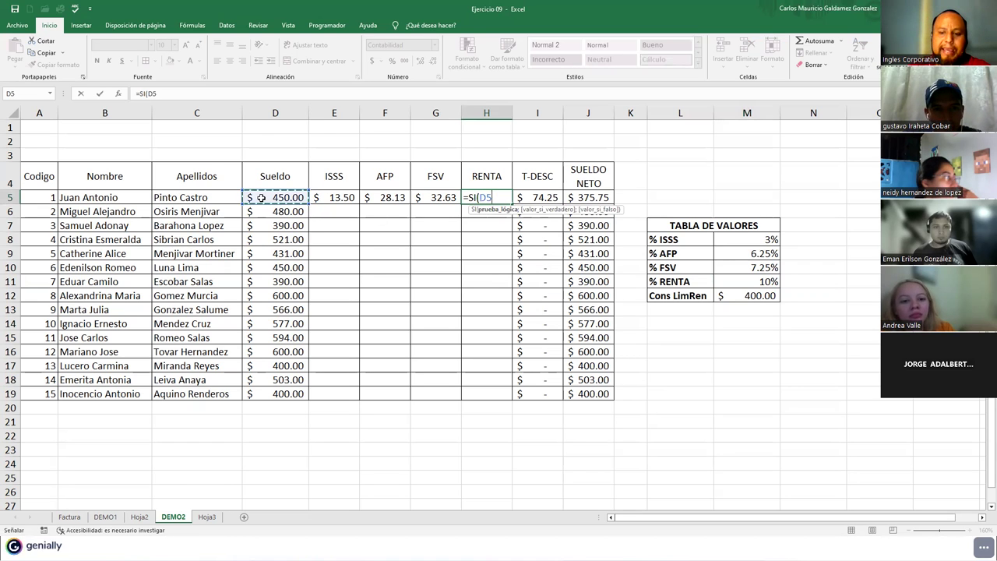
text(>)
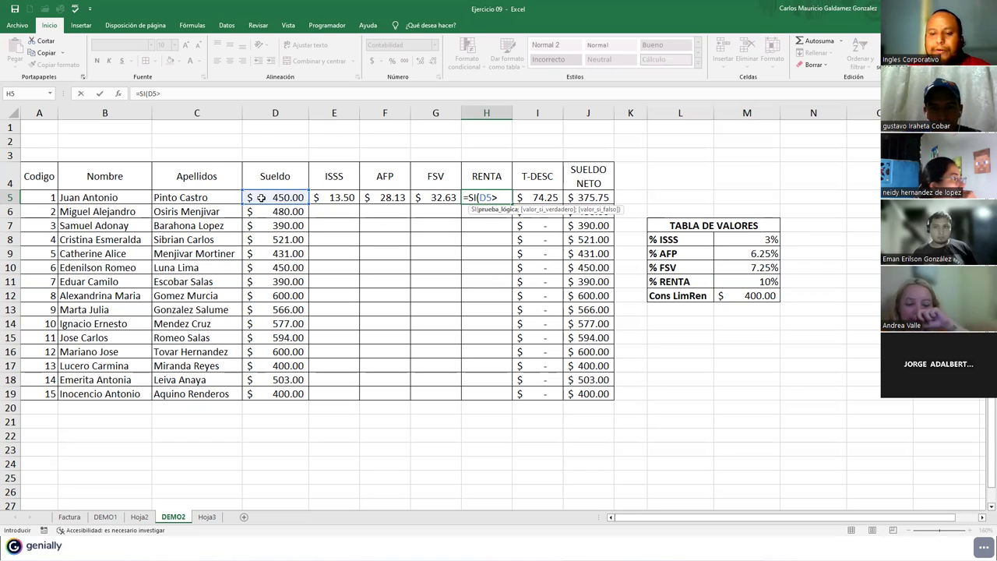
text(=)
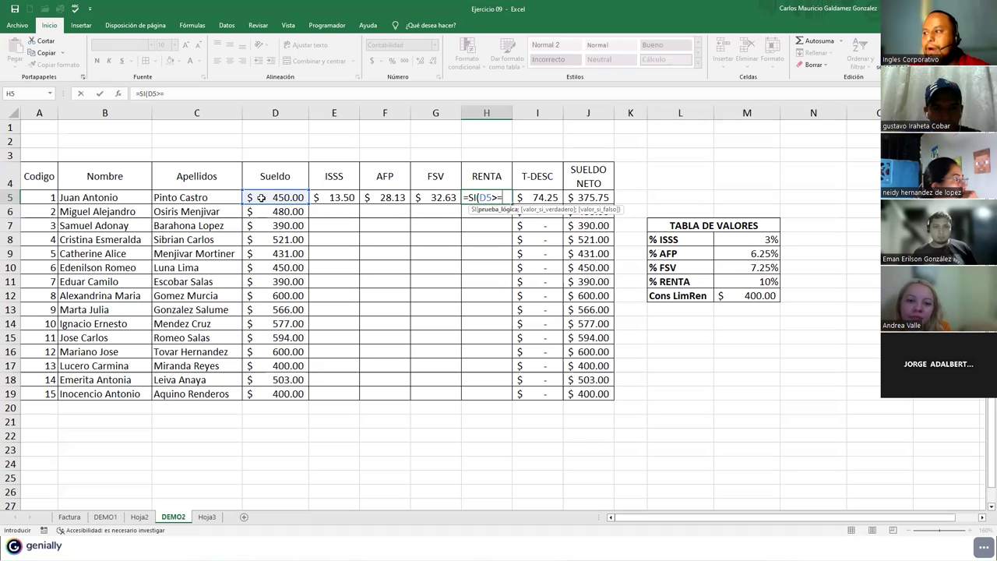
click(718, 297)
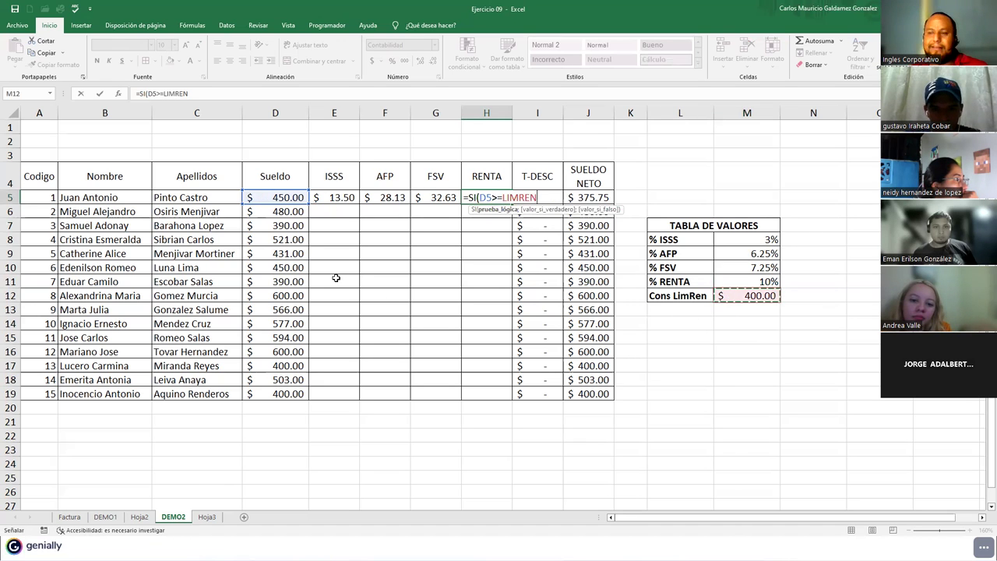
text(;)
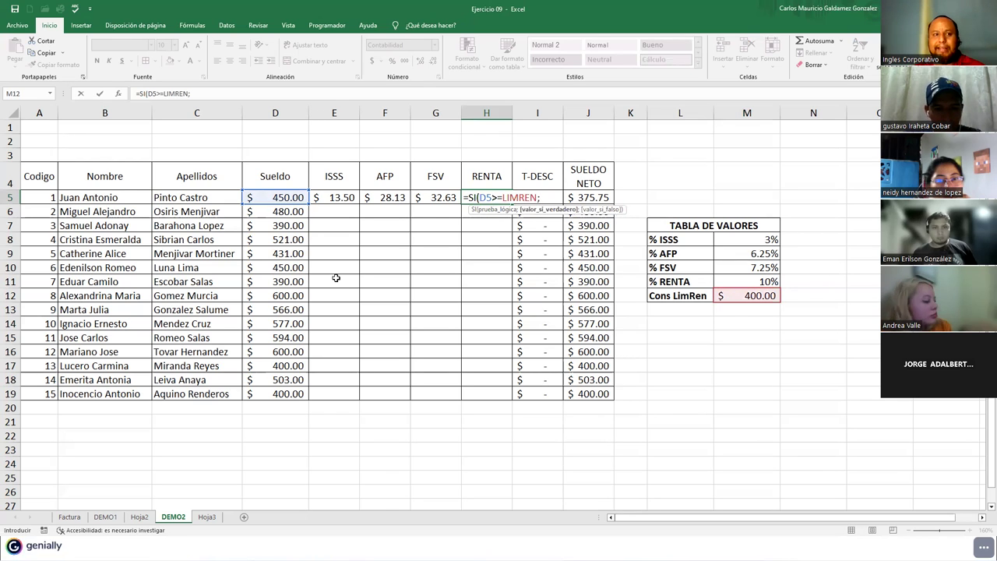
click(288, 197)
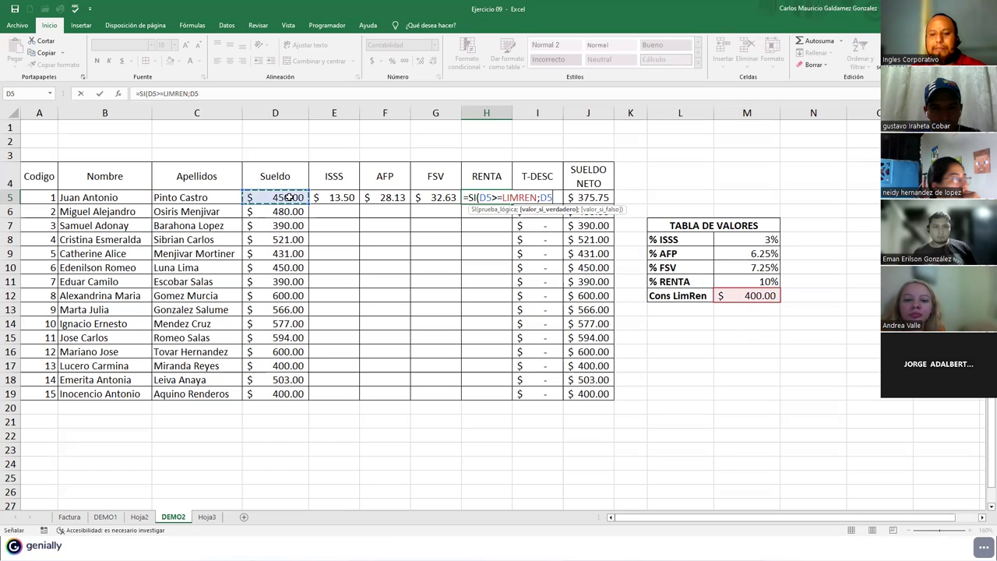
text(*)
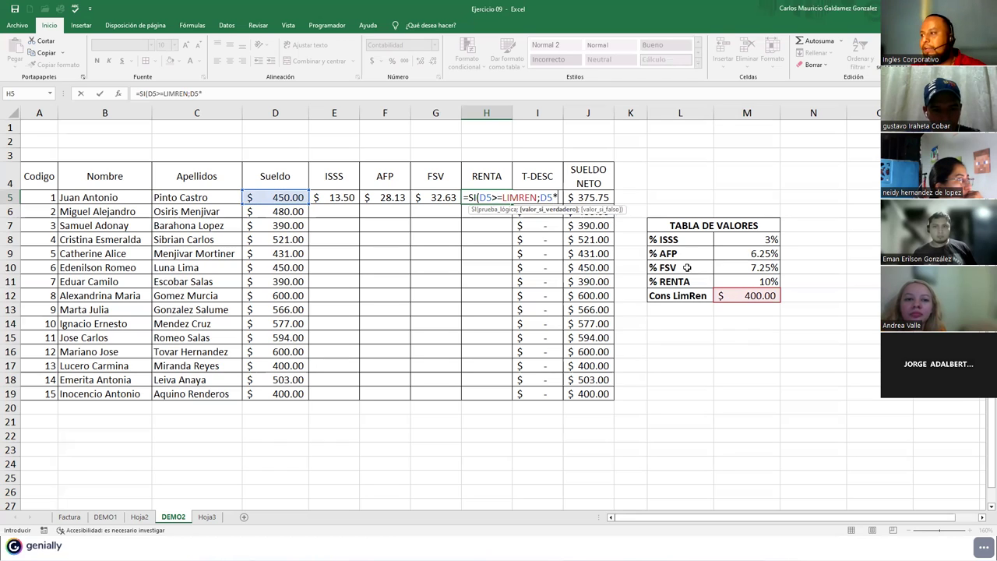
click(756, 280)
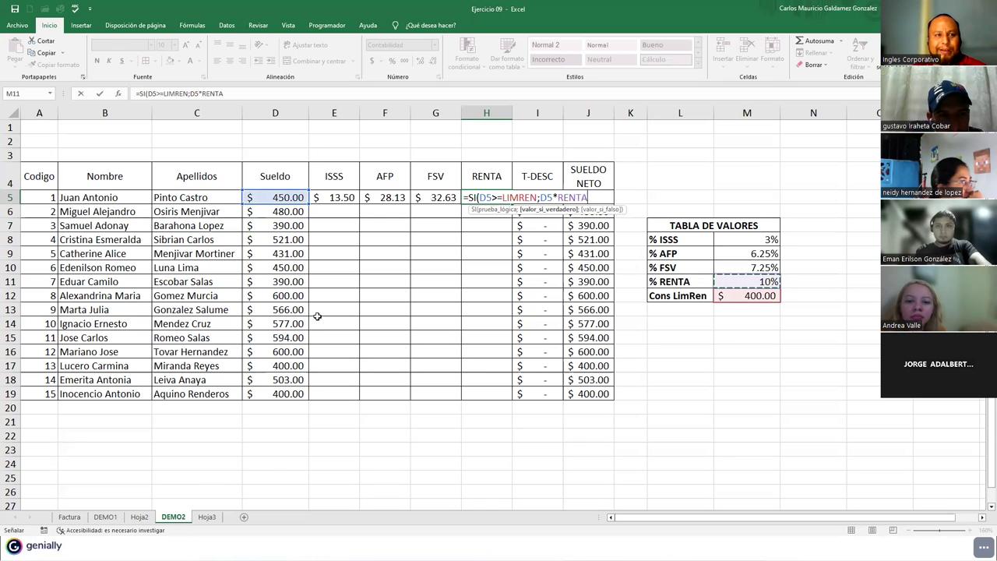
text(;0)
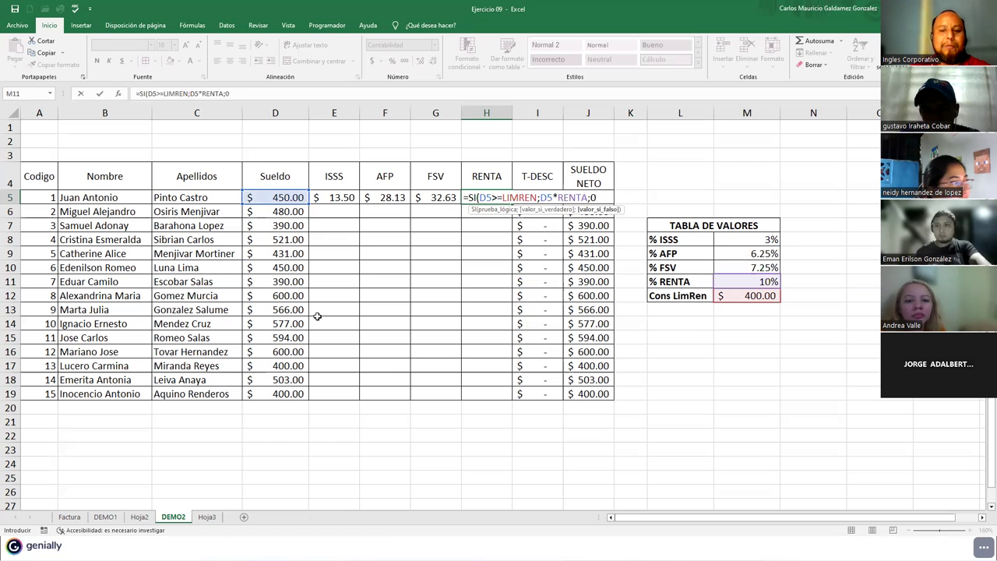
text())
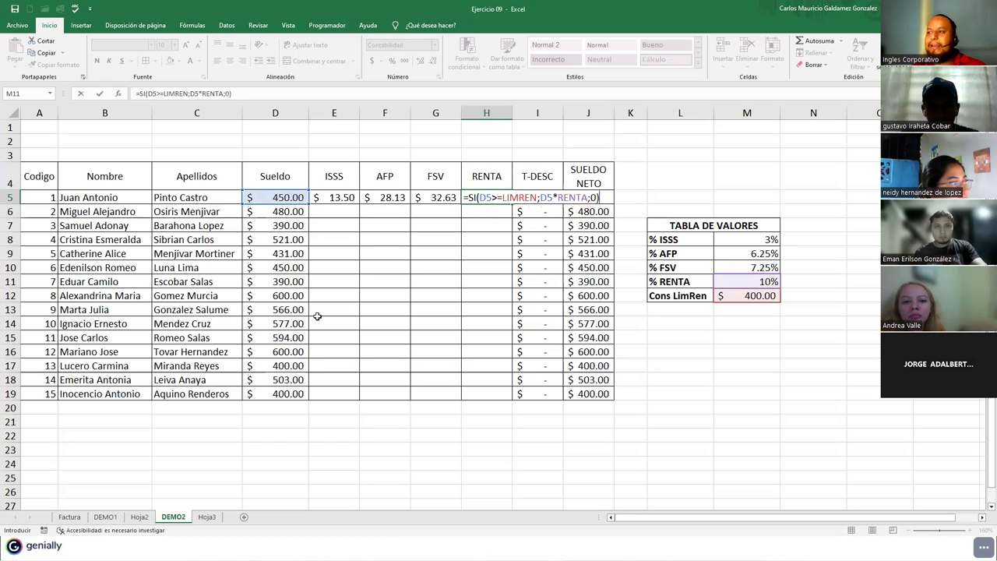
Examine the logical test, true value and false value in H5's SI formula, and commit the formula in the cell
drag(465, 197, 602, 197)
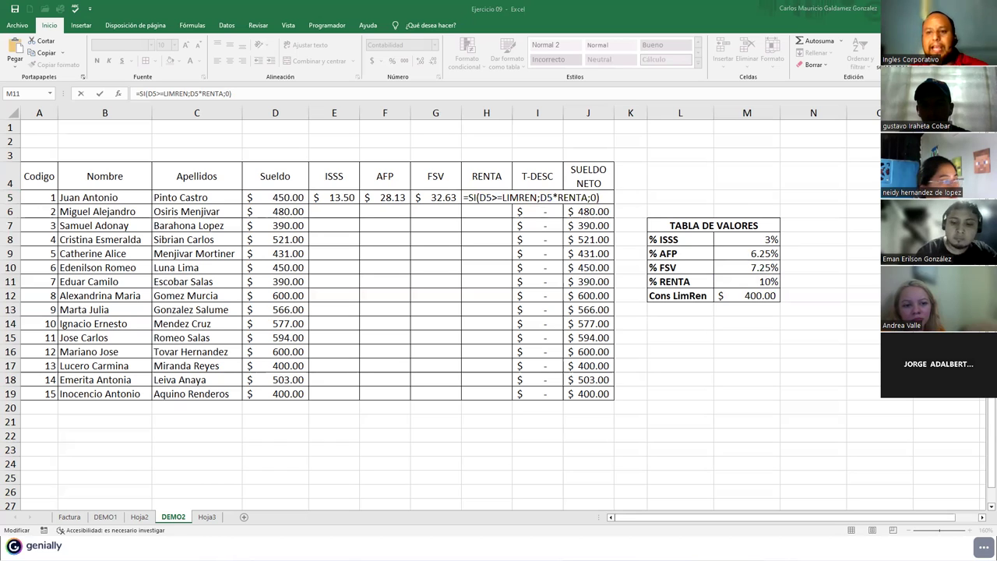
double_click(500, 197)
double_click(484, 197)
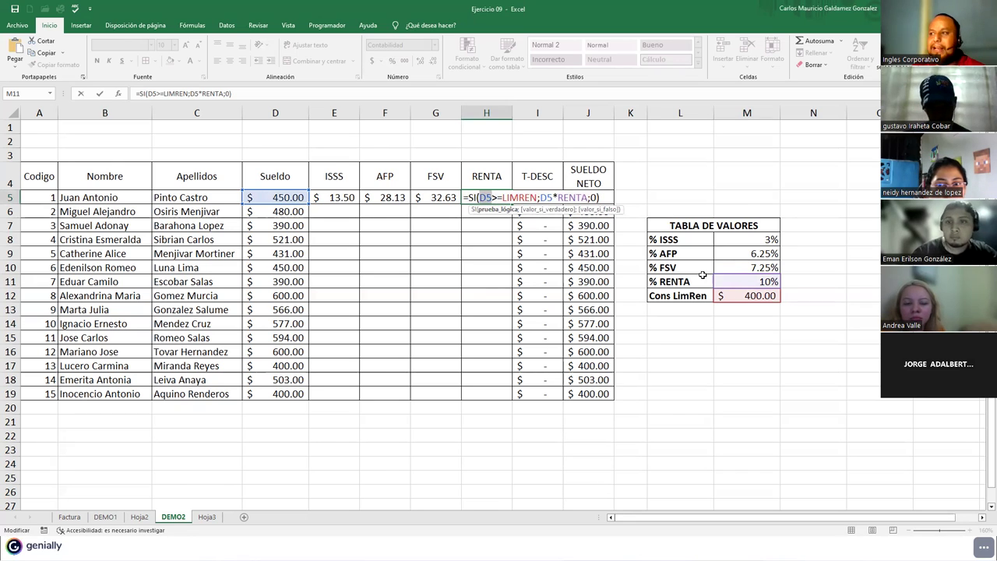
key(Right)
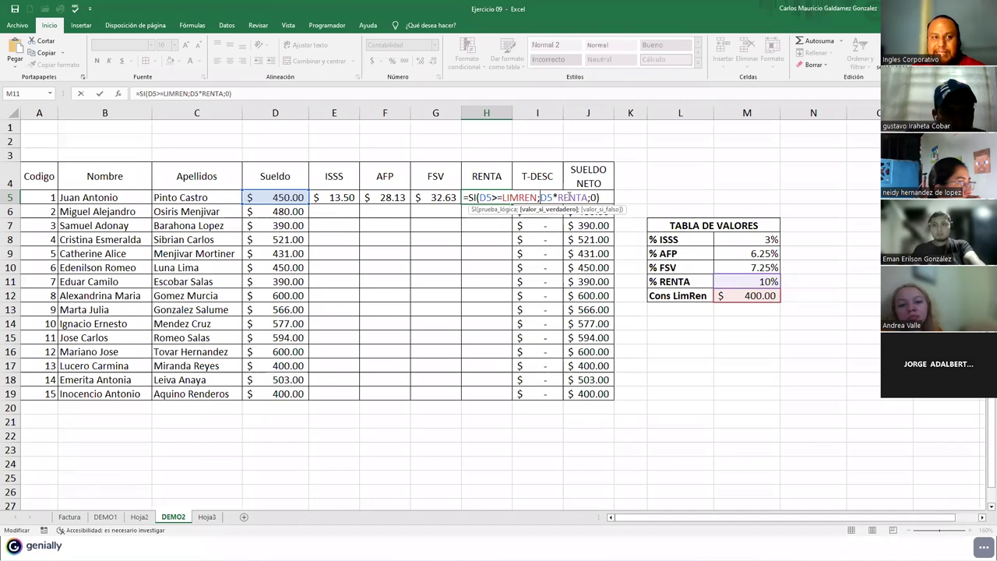
click(594, 198)
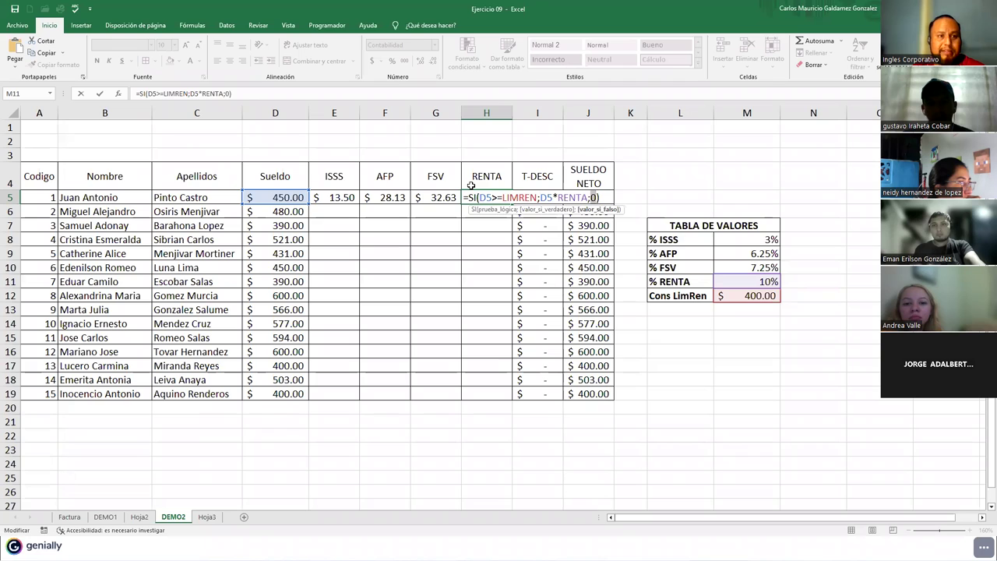
drag(470, 192, 601, 197)
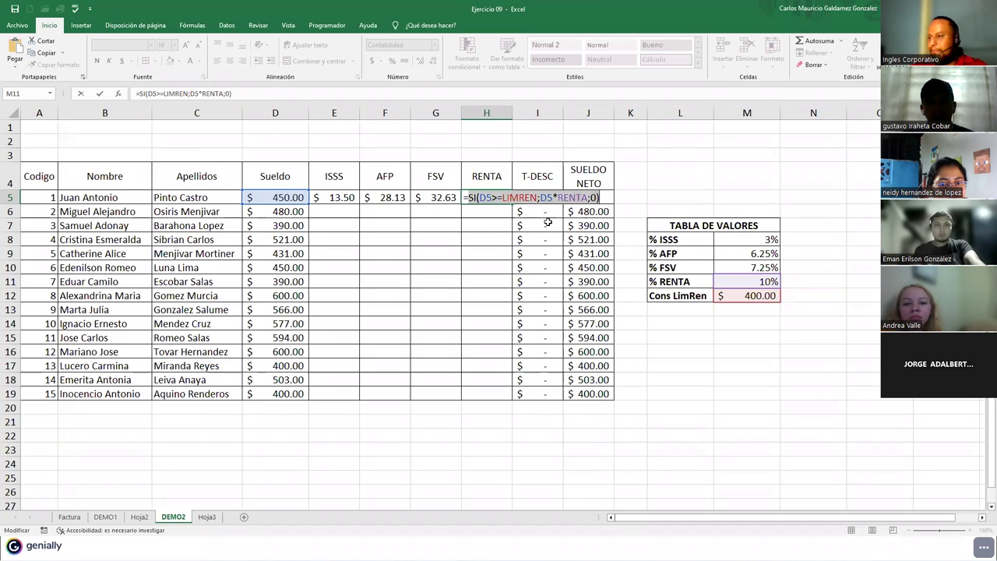
click(523, 197)
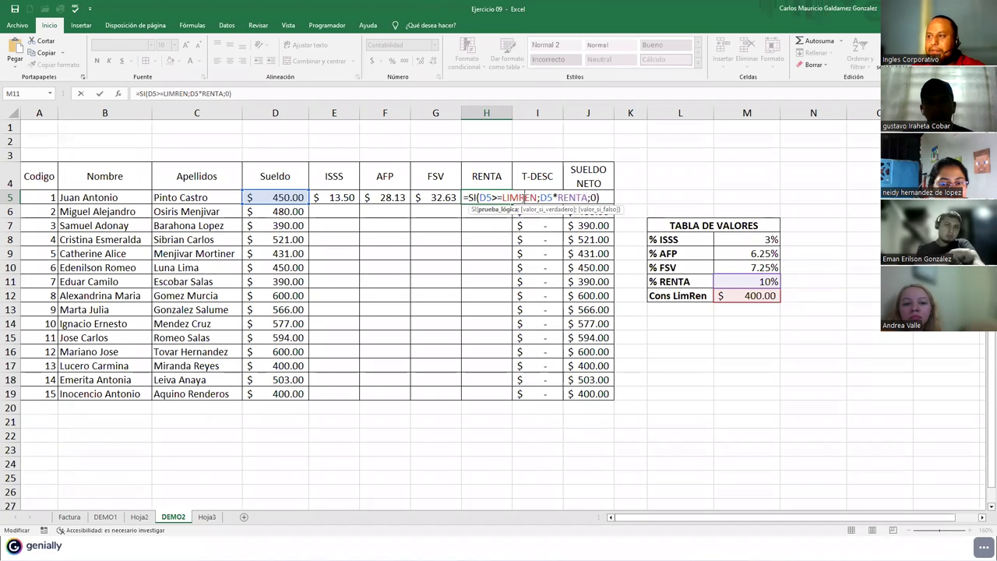
click(593, 198)
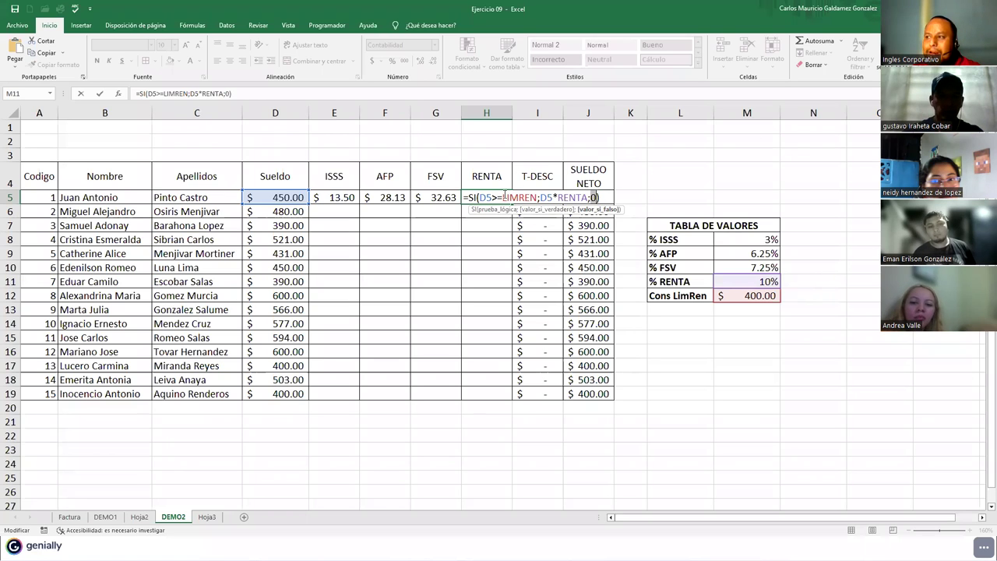
drag(541, 197, 580, 198)
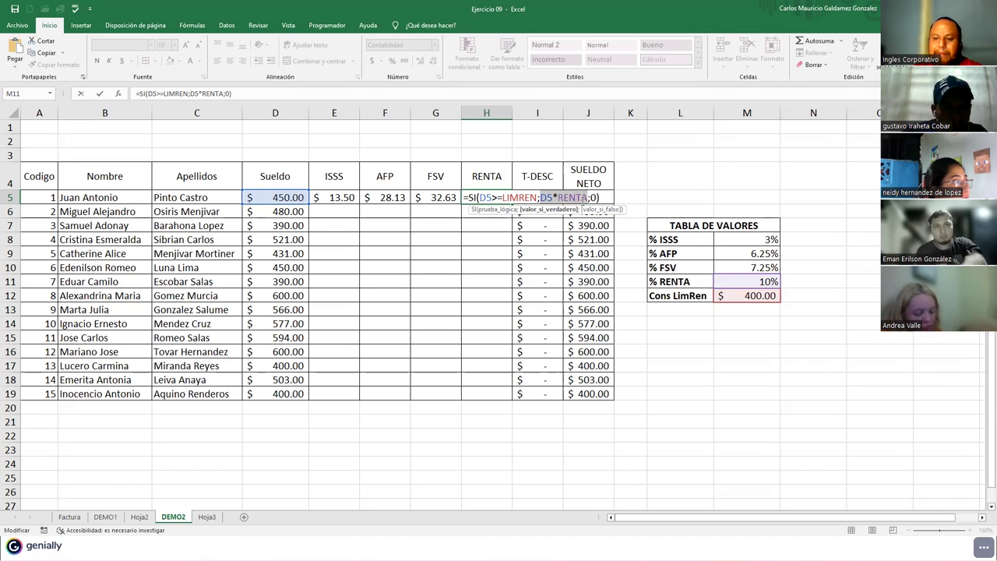
key(ctrl+Return)
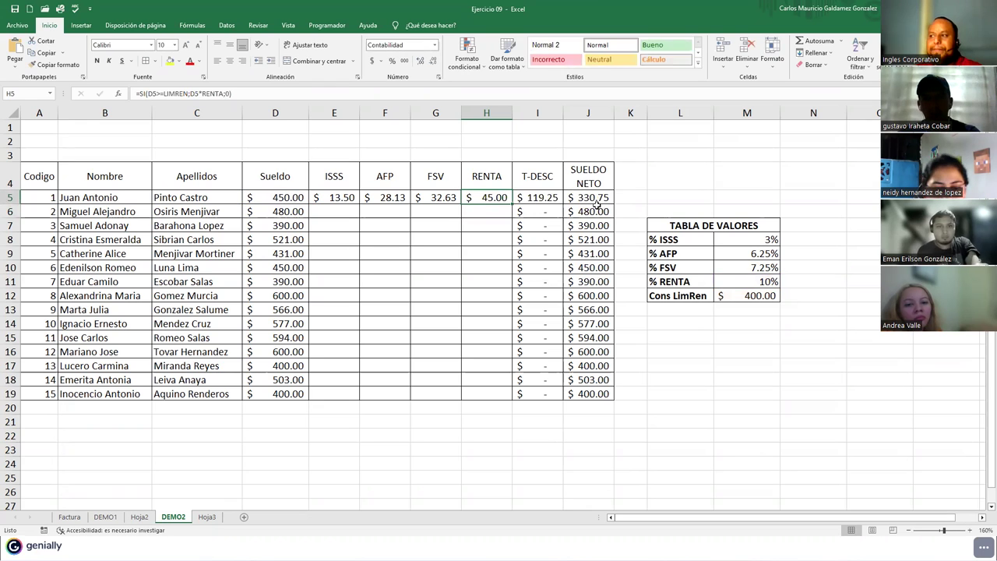
Check the formulas in the first employee's T-DESC cell I5 and SUELDO NETO cell J5
click(541, 200)
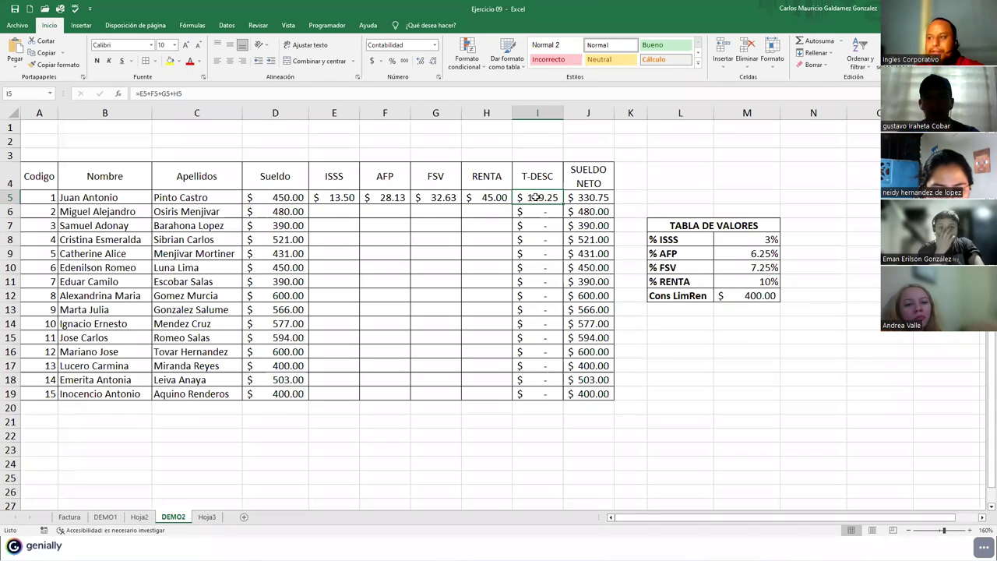
key(F2)
key(ctrl+Return)
click(600, 198)
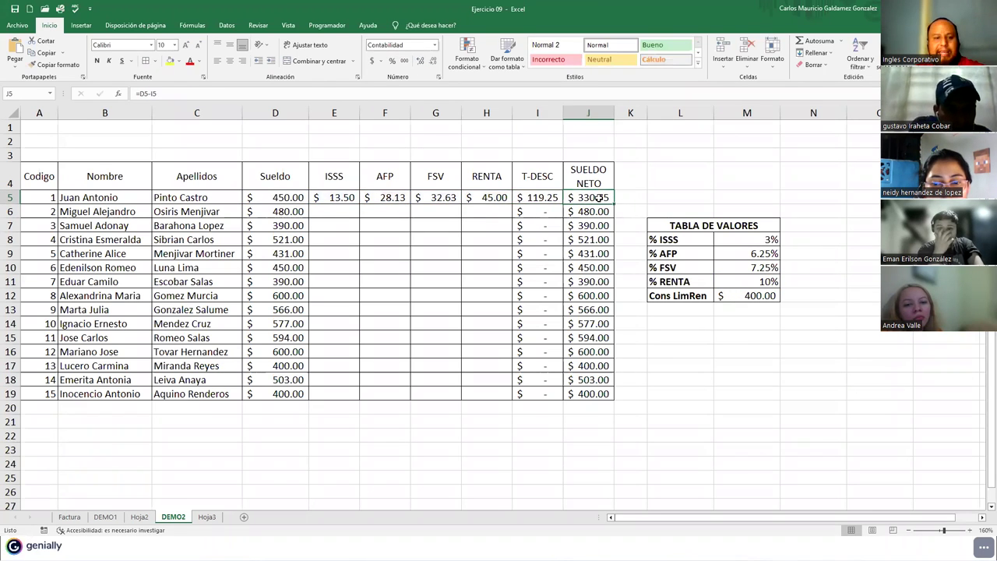
Review the first employee's SUELDO NETO formula, and fill the ISSS, AFP, FSV and RENTA formulas from E5:H5 down to row 19
key(F2)
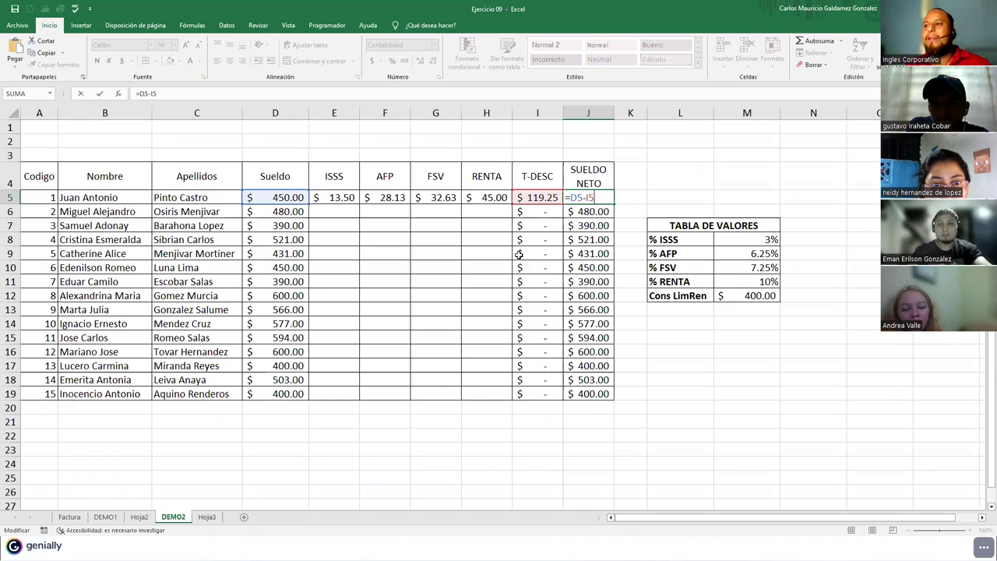
drag(337, 197, 514, 201)
double_click(513, 203)
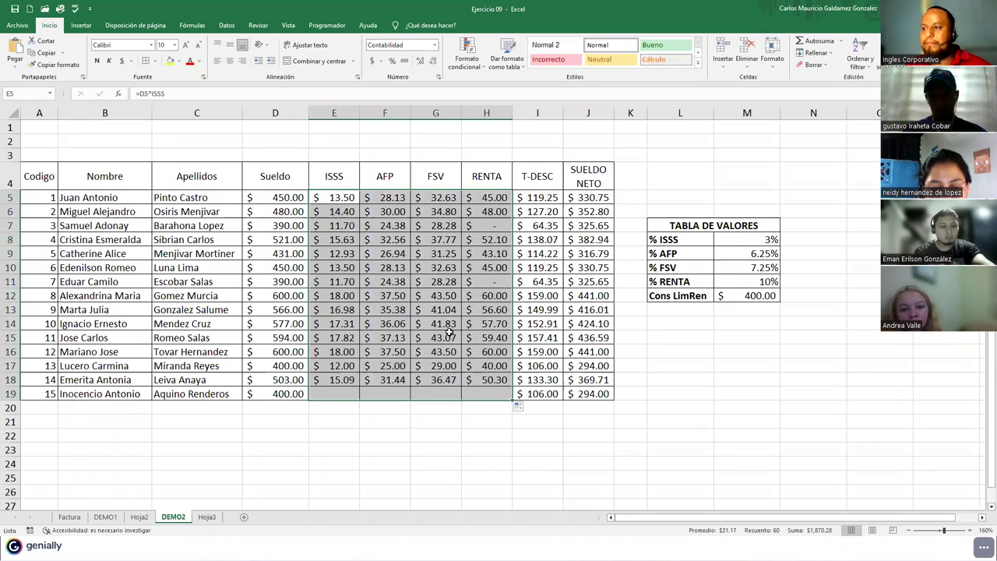
click(428, 363)
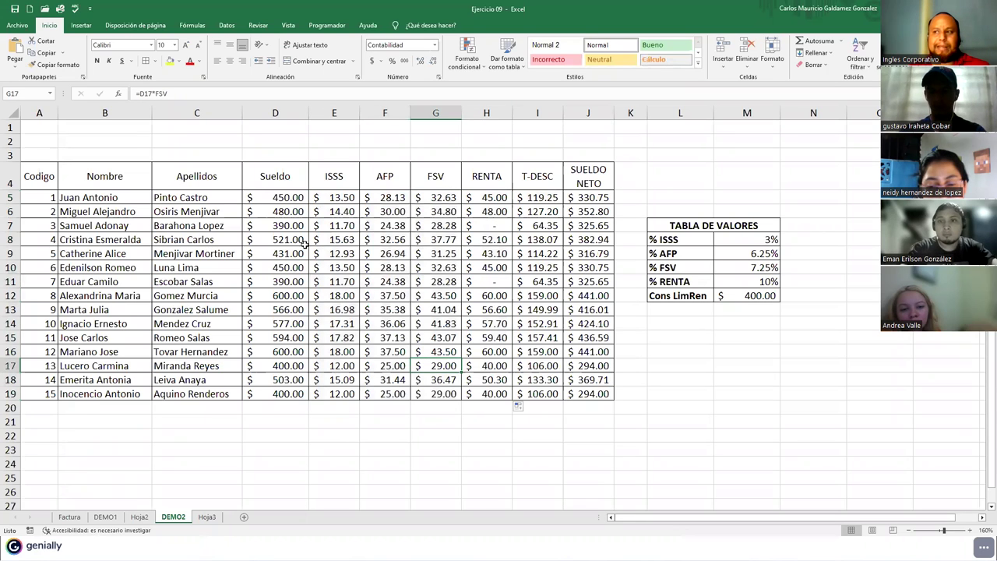
Make the amounts for all employees bold in the Sueldo, T-DESC and SUELDO NETO columns
drag(291, 199, 295, 393)
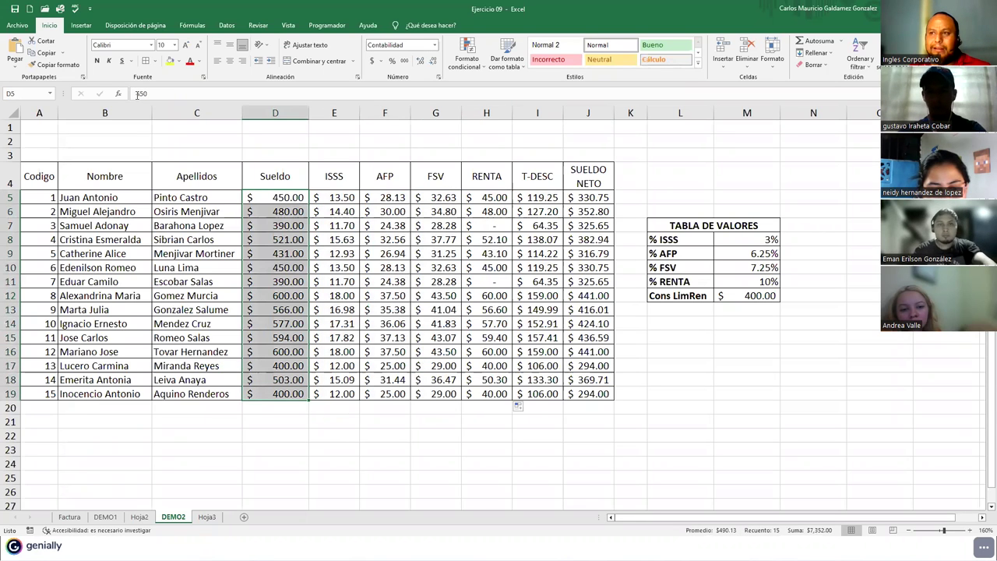
click(97, 61)
drag(536, 201, 538, 409)
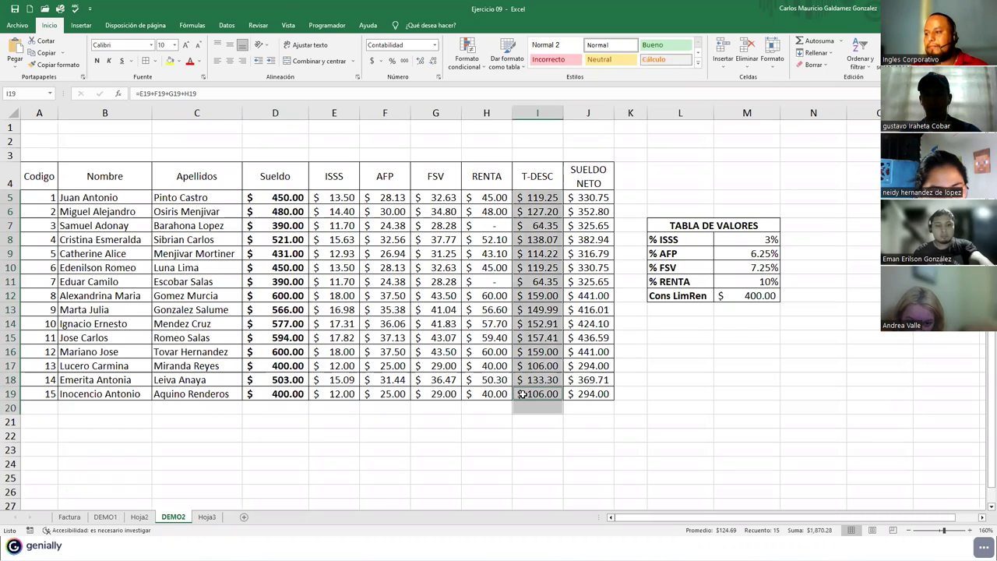
click(540, 200)
drag(540, 199, 532, 394)
click(98, 62)
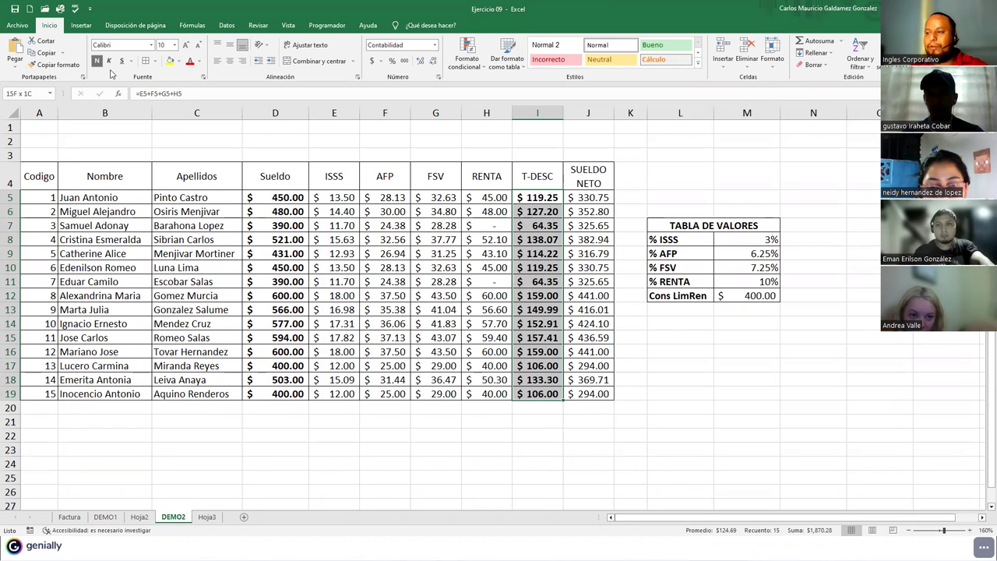
drag(592, 199, 592, 393)
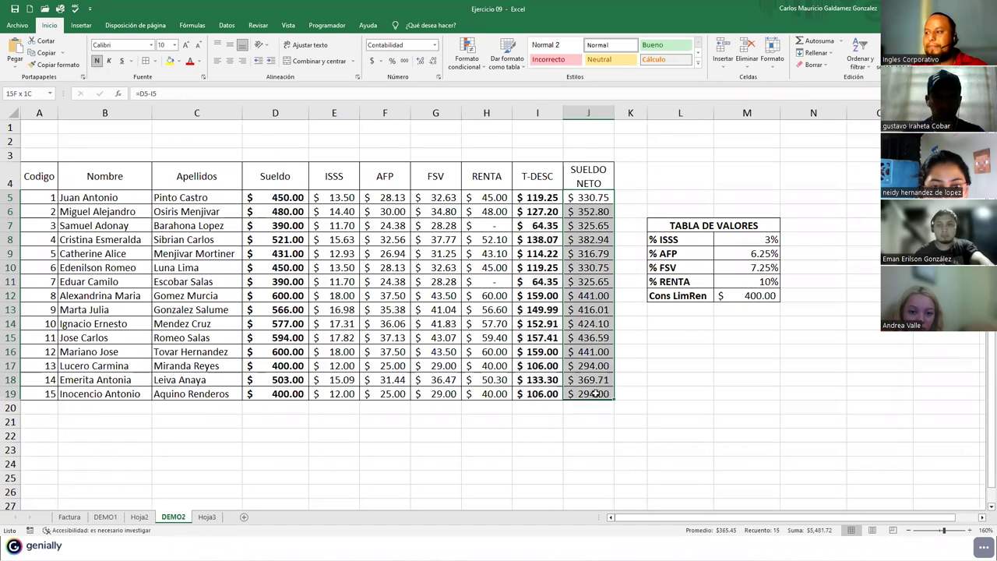
click(98, 62)
click(433, 310)
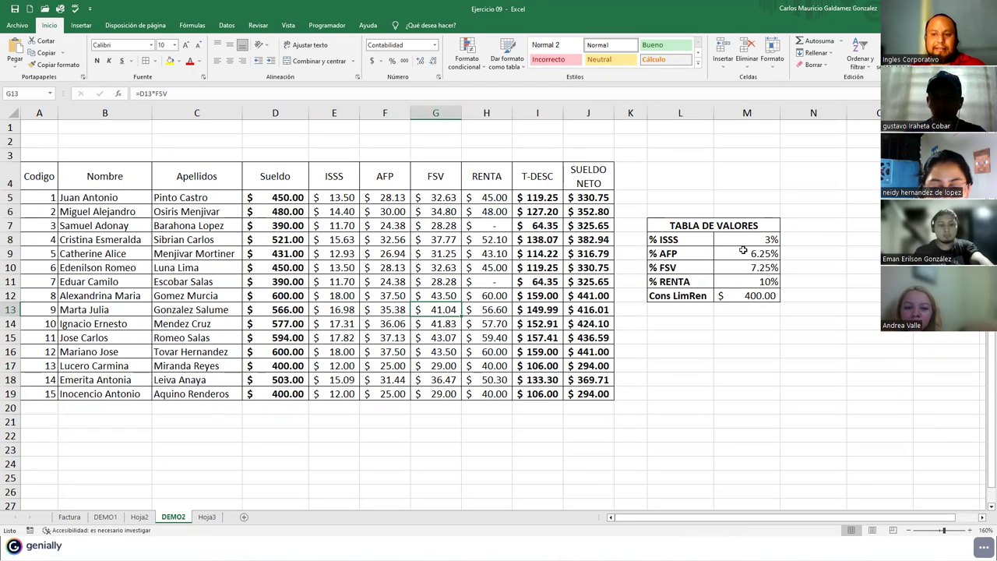
Check the named cells in TABLA DE VALORES and set the % AFP value to 7.25%
drag(702, 223, 707, 296)
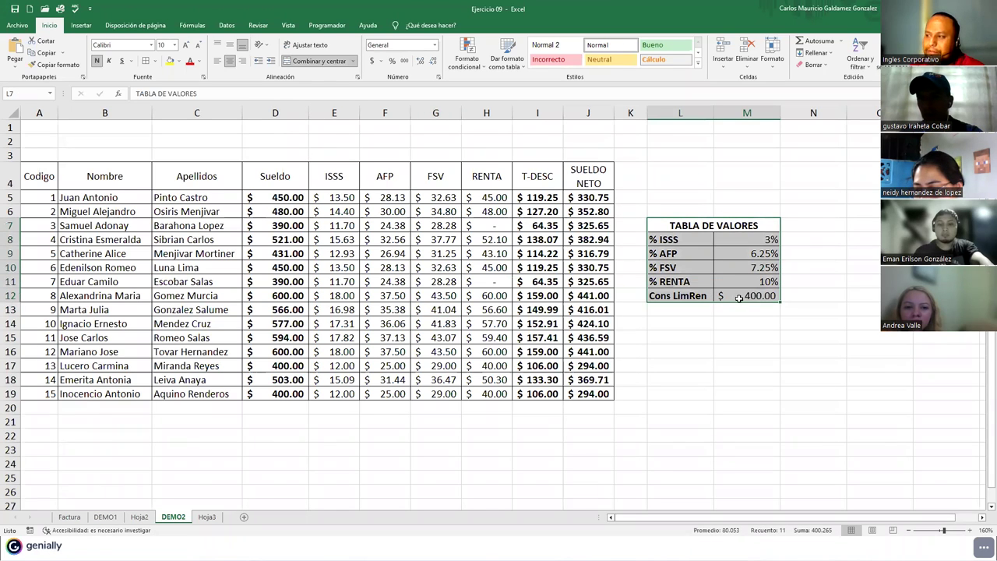
click(739, 297)
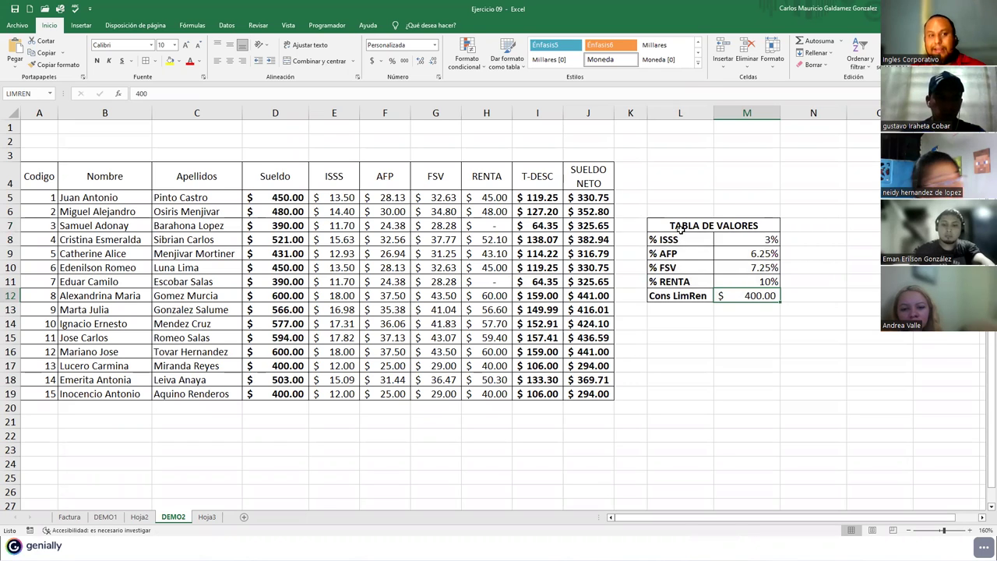
click(755, 242)
click(731, 255)
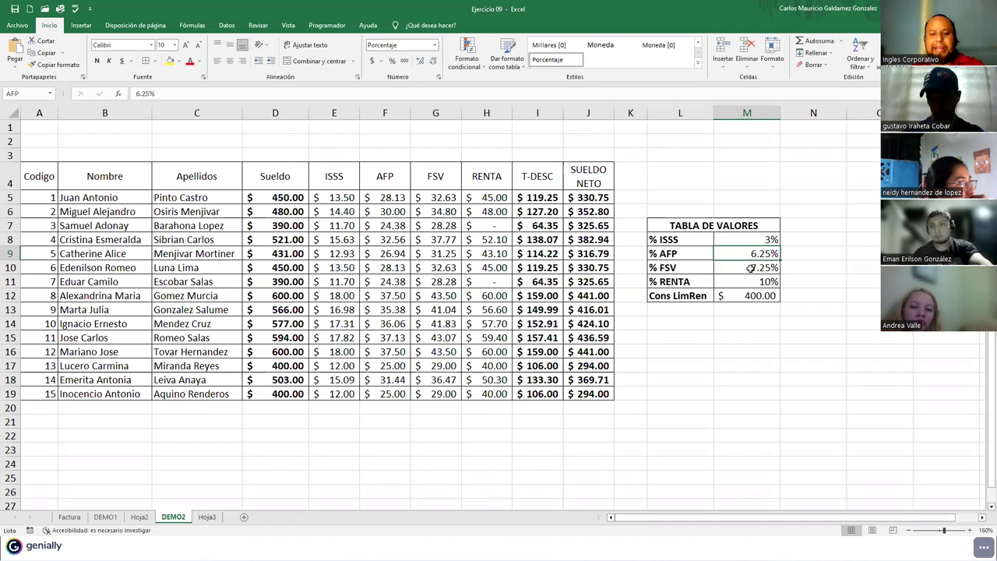
text(7.2)
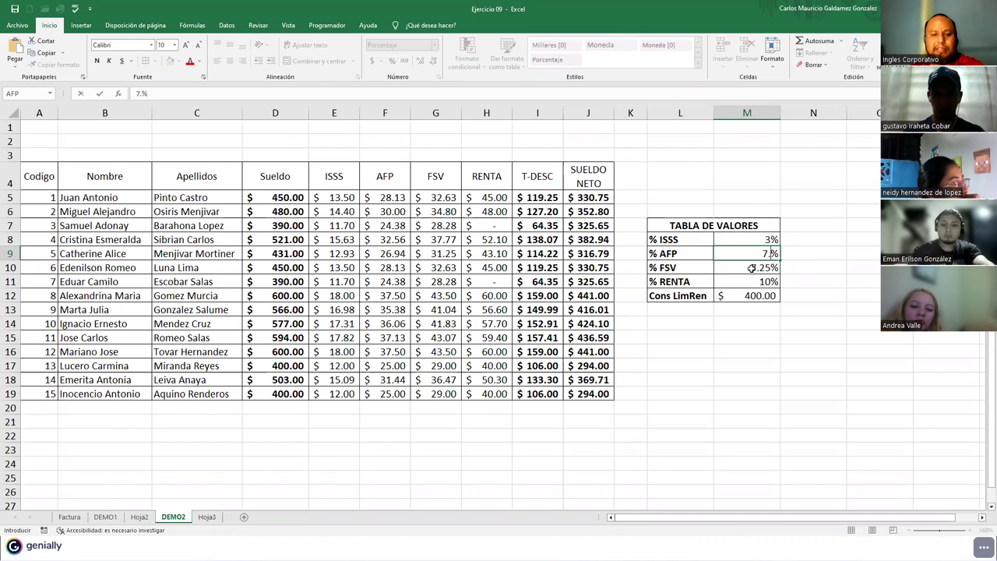
text(5)
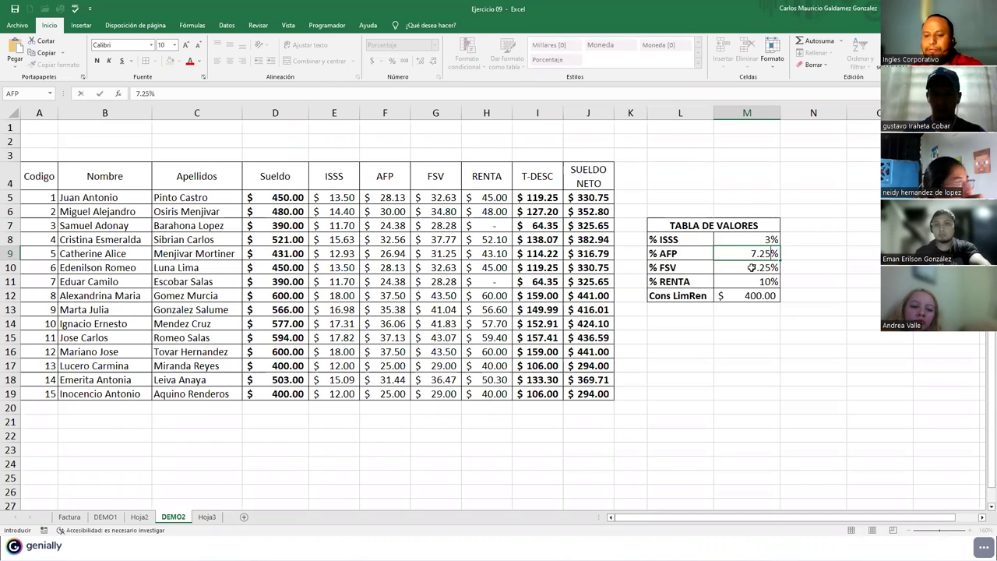
key(Return)
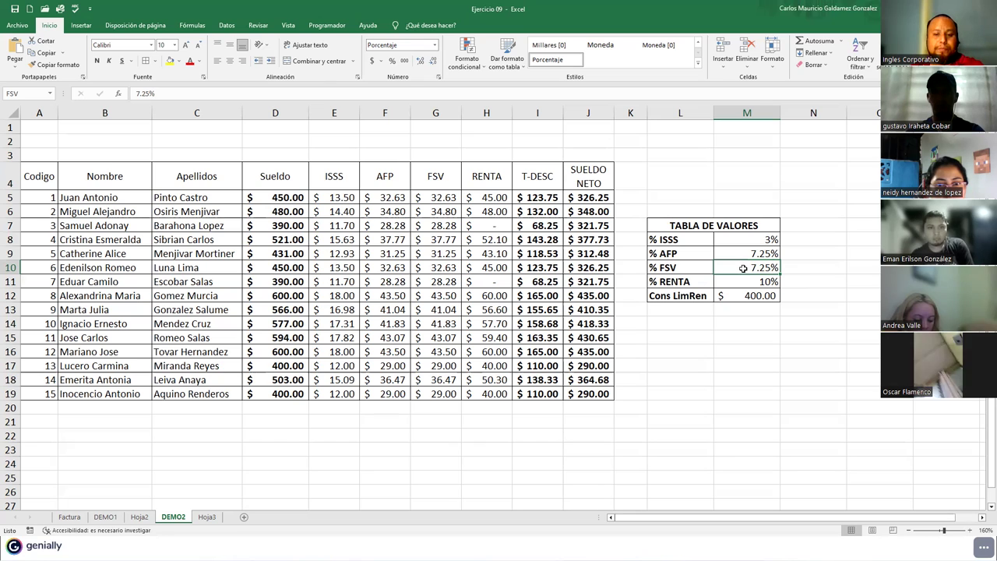
Set the % FSV value to 8.5% and check the T-DESC and SUELDO NETO columns
text(8.5)
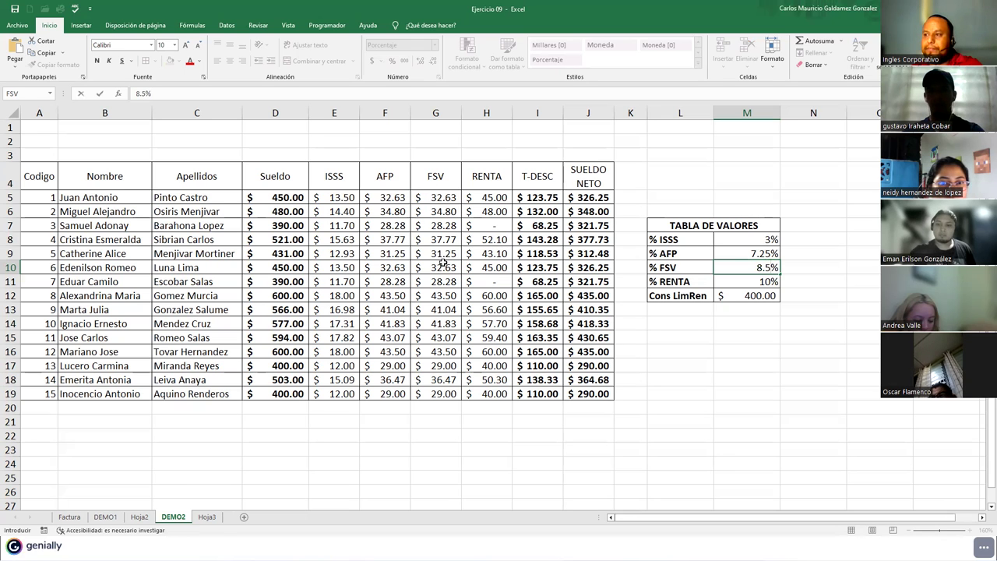
key(Return)
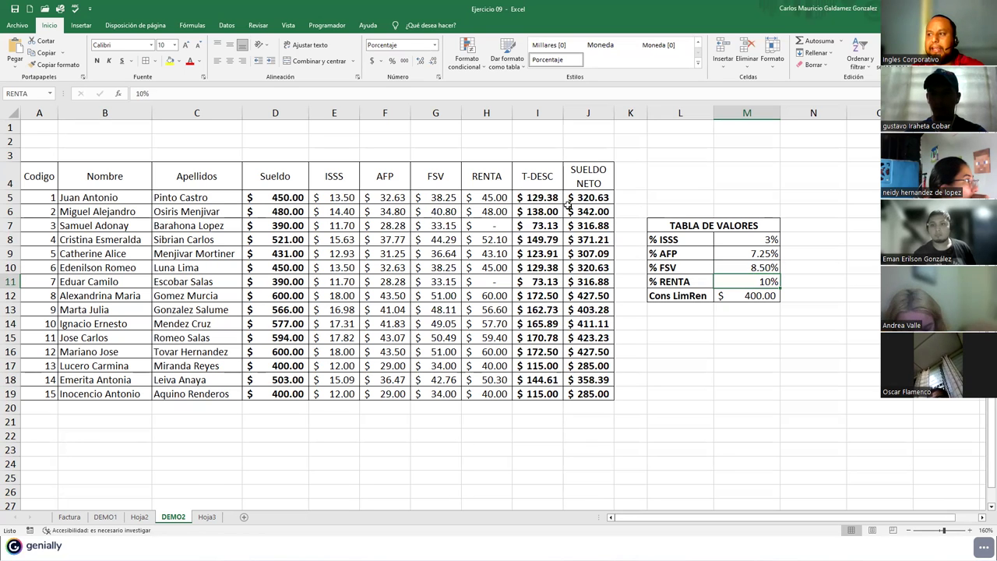
drag(533, 195, 538, 393)
drag(586, 197, 601, 395)
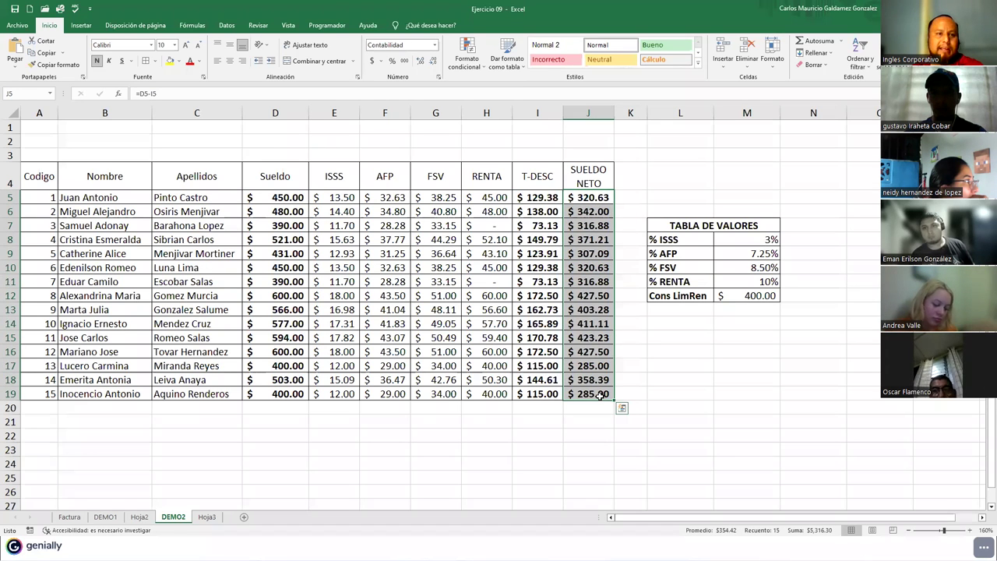
click(601, 395)
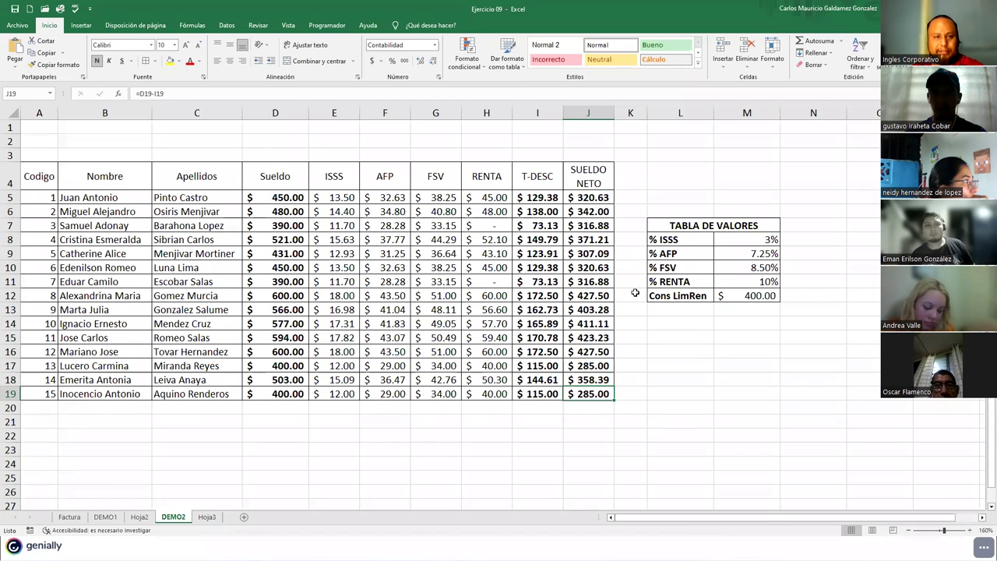
Try an income tax limit of 405 in the Cons LimRen cell M12, and undo the change
click(684, 224)
drag(688, 255, 693, 296)
click(728, 298)
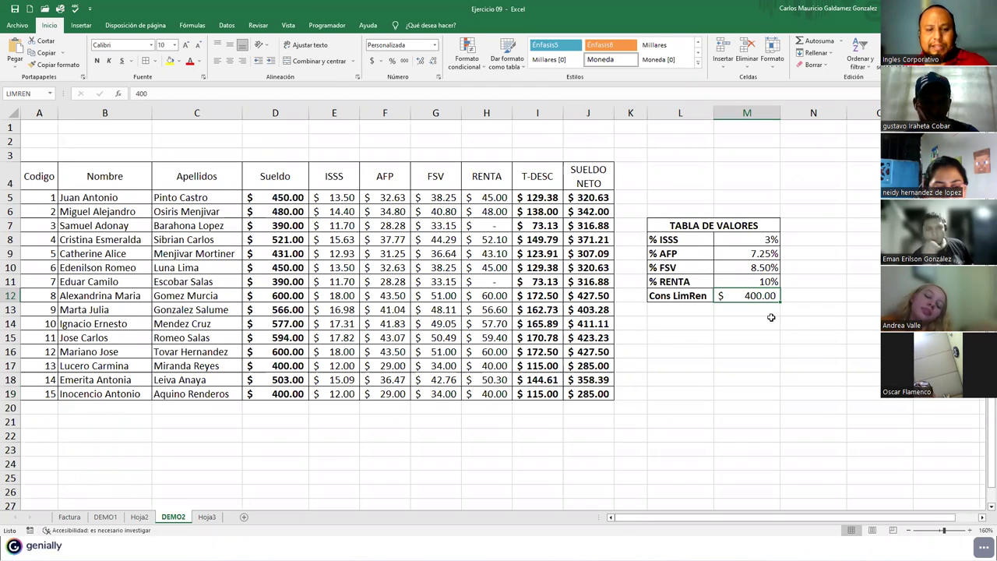
text(405)
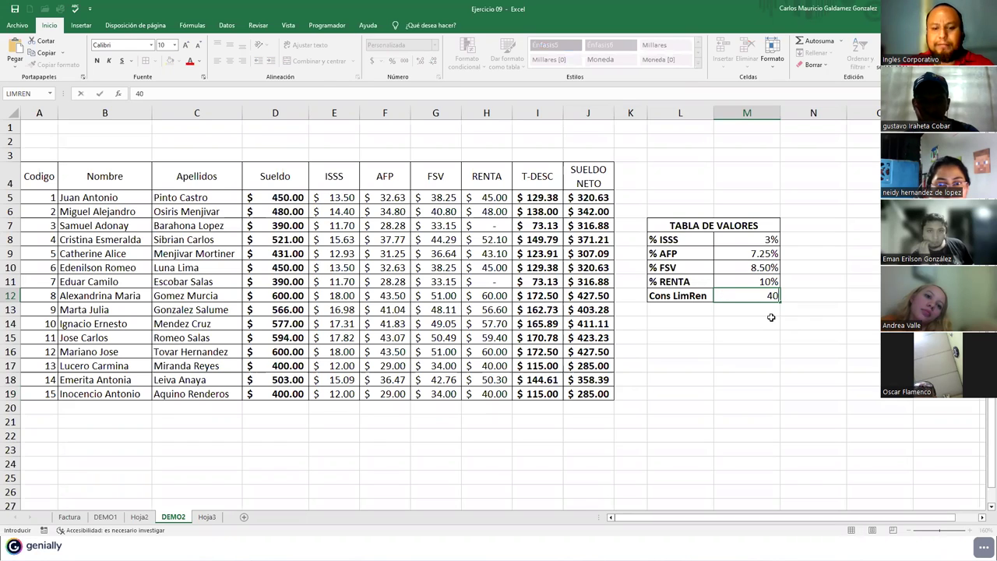
key(Return)
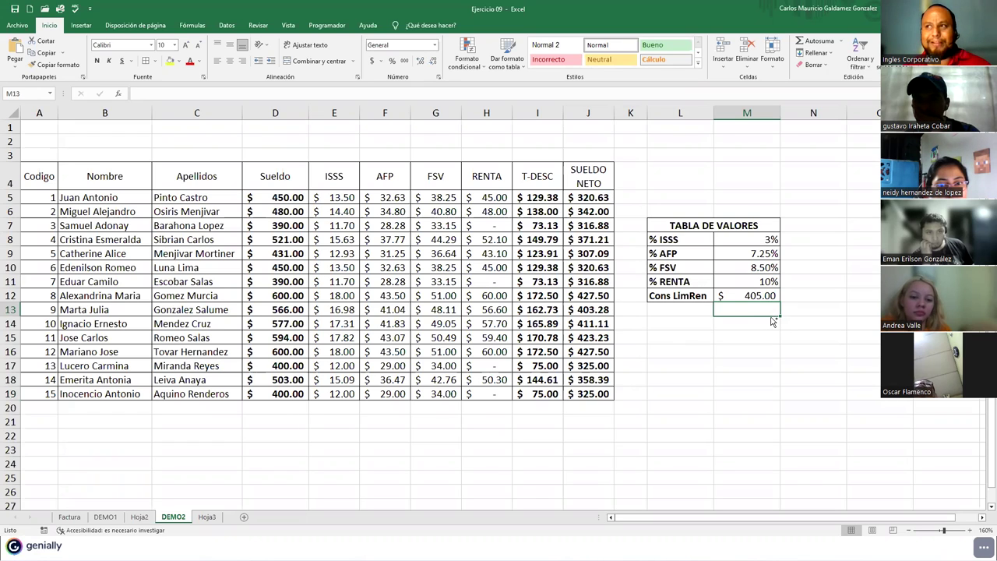
key(ctrl+z)
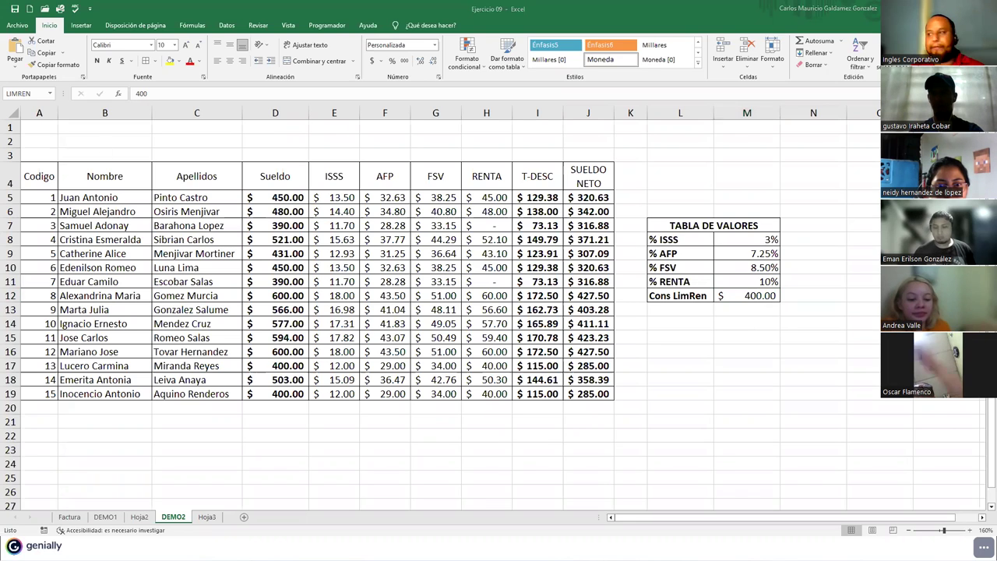
click(725, 292)
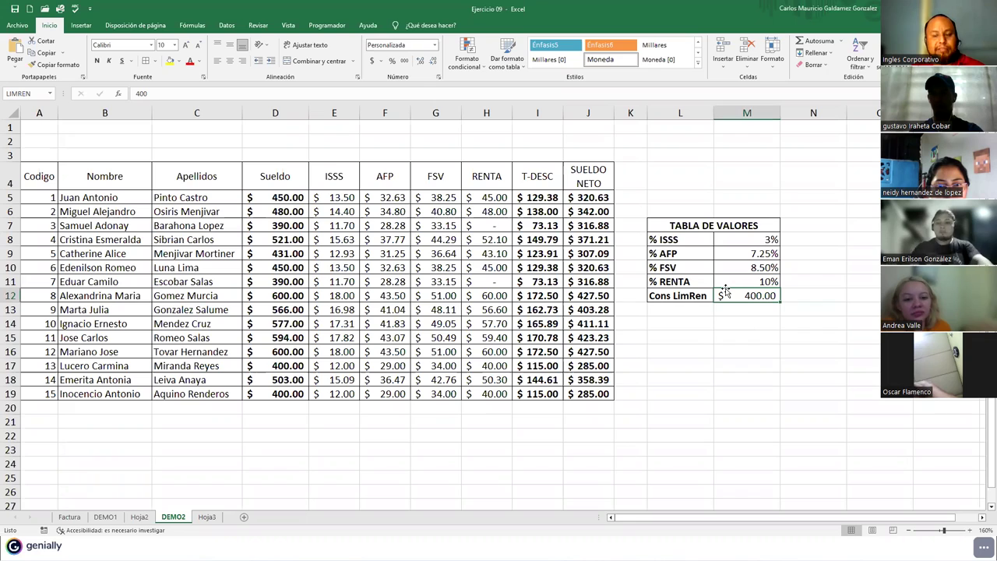
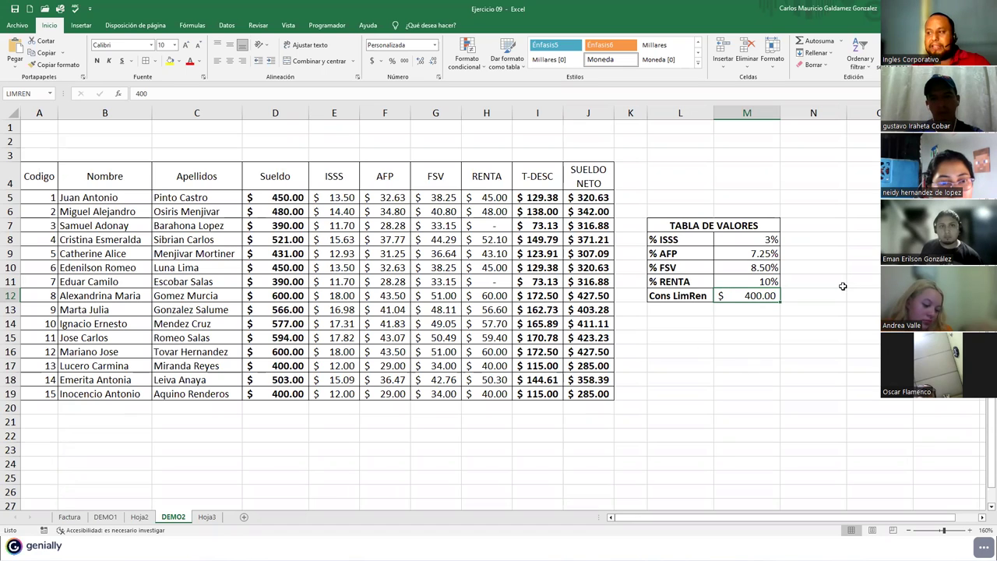
Check the purchases table with IVA on Hoja3, and add a % IVA row with the value 13 in DEMO2's cells L13:M13
click(206, 517)
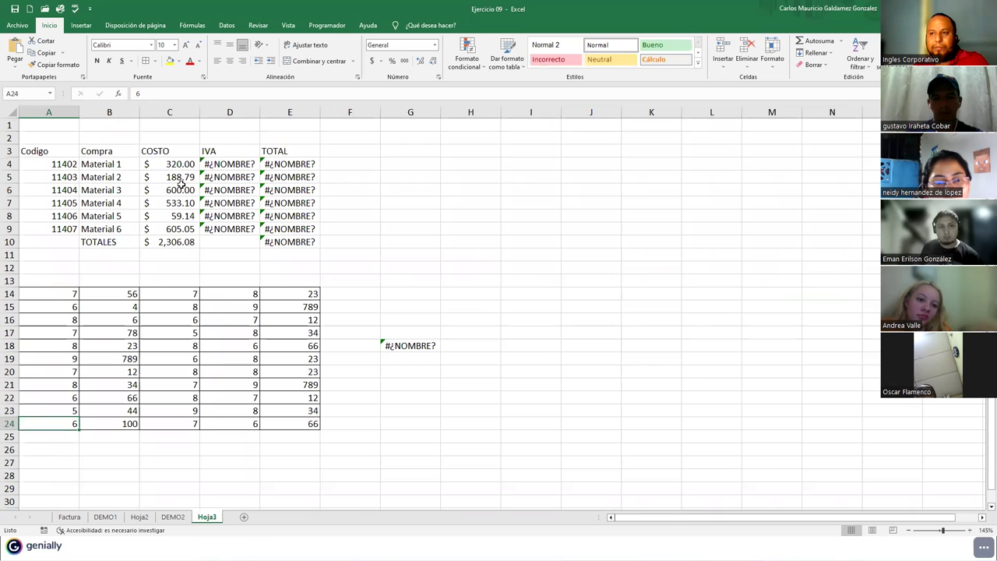
click(173, 516)
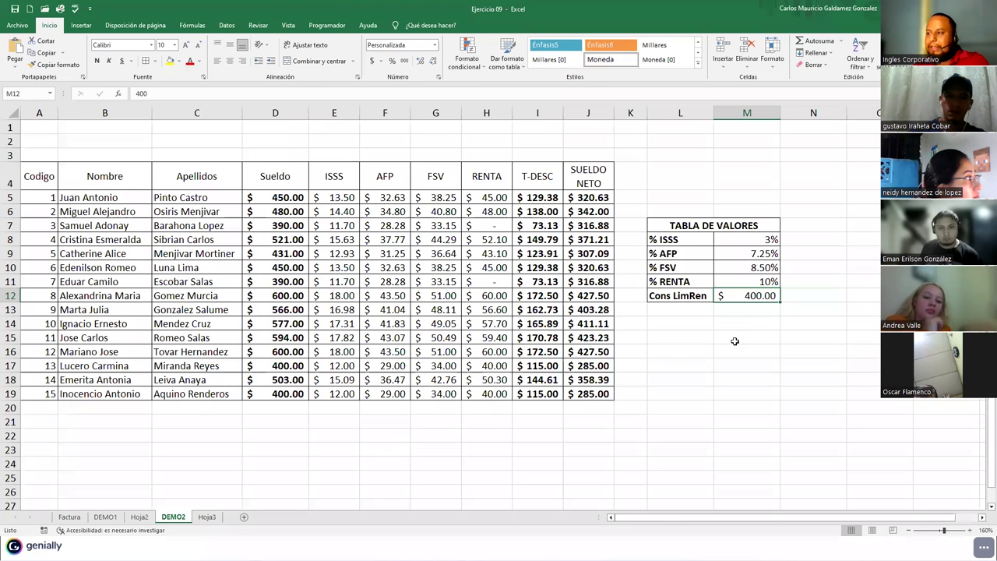
click(683, 310)
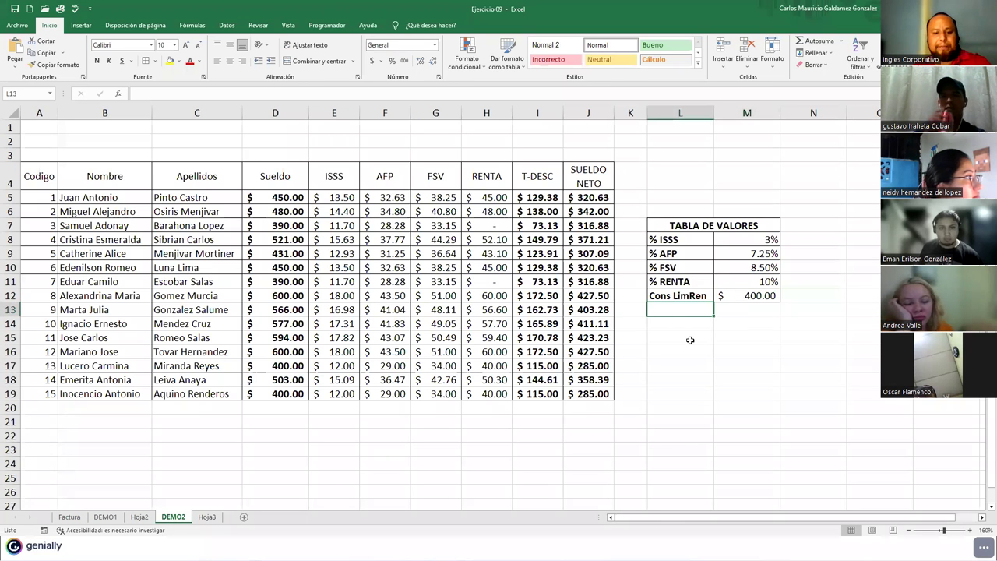
text(% IVA)
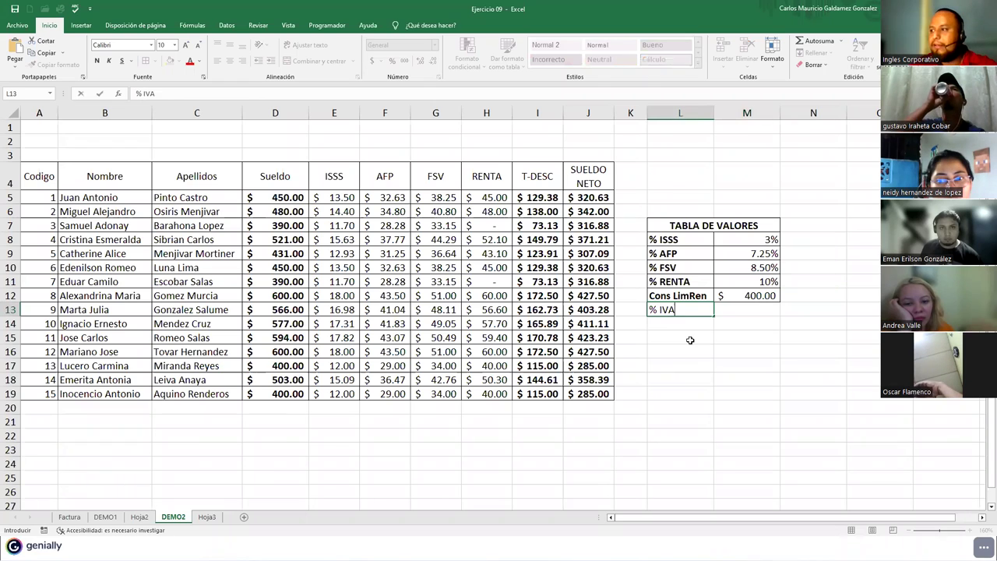
key(Tab)
text(13)
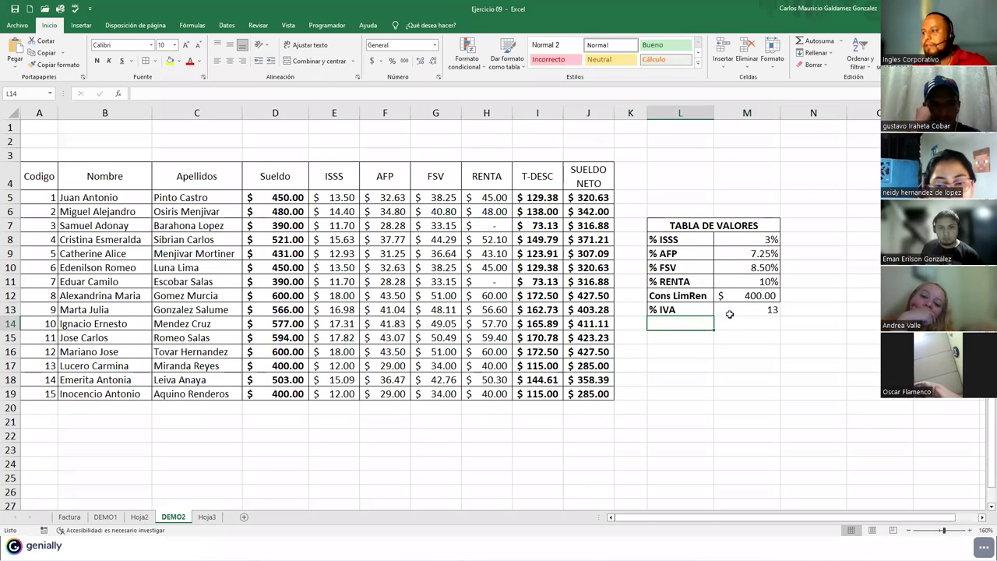
key(ctrl+Return)
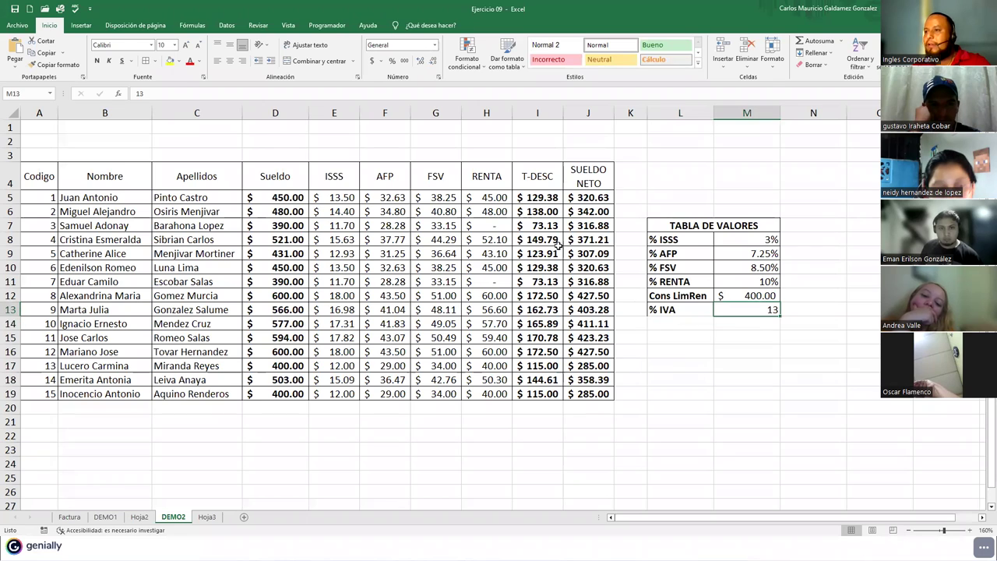
Format the % IVA value in M13 as a percentage of 13% and apply borders to L13:M13
click(391, 61)
text(13)
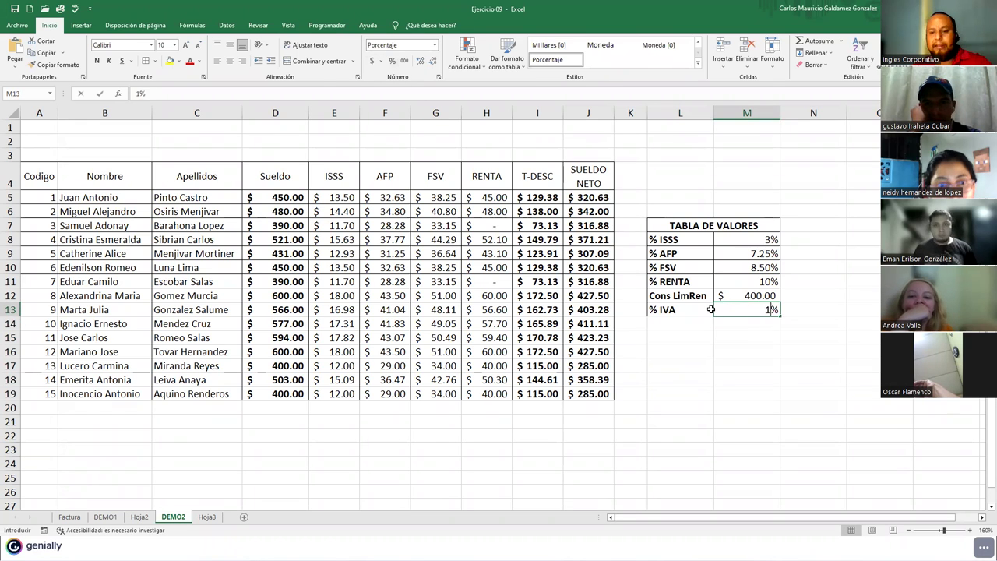
key(Return)
drag(705, 310, 741, 311)
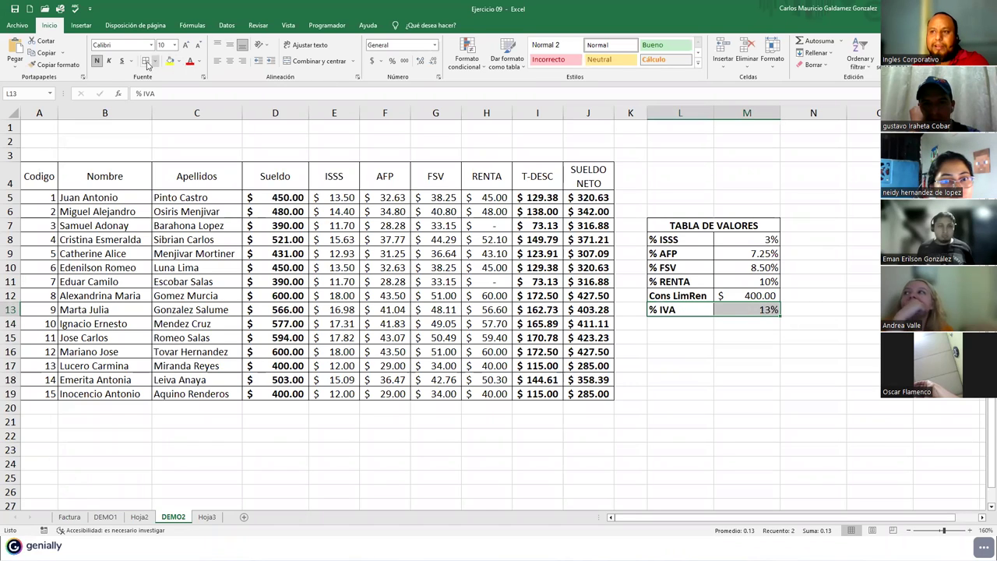
Define the name IVA for the 13% value cell M13
click(724, 293)
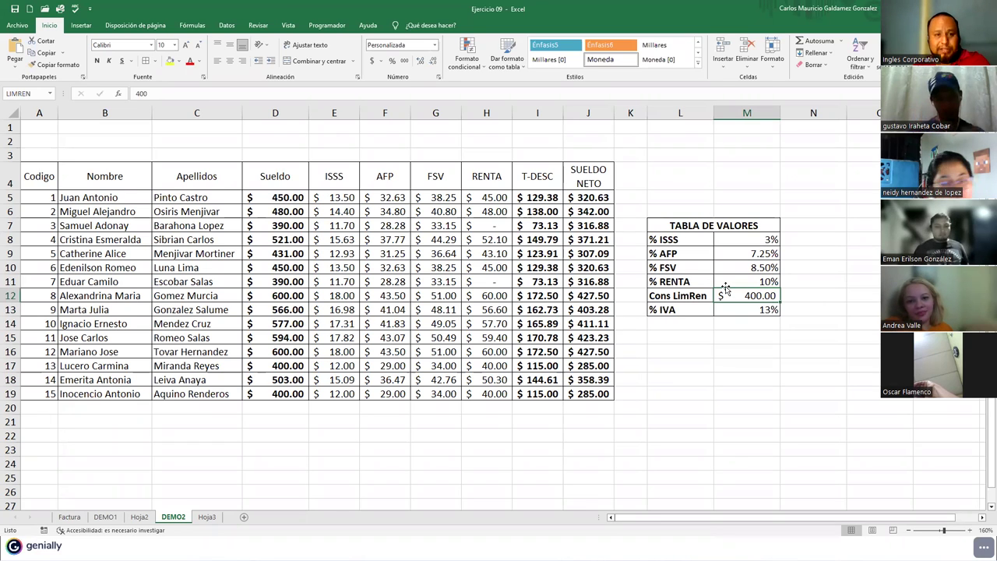
click(733, 308)
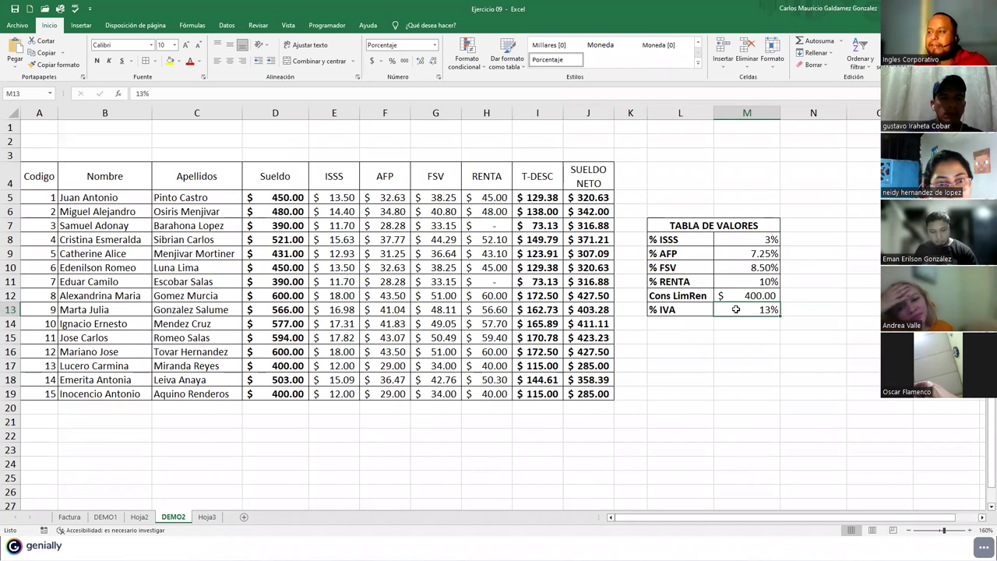
click(34, 95)
text(IVA)
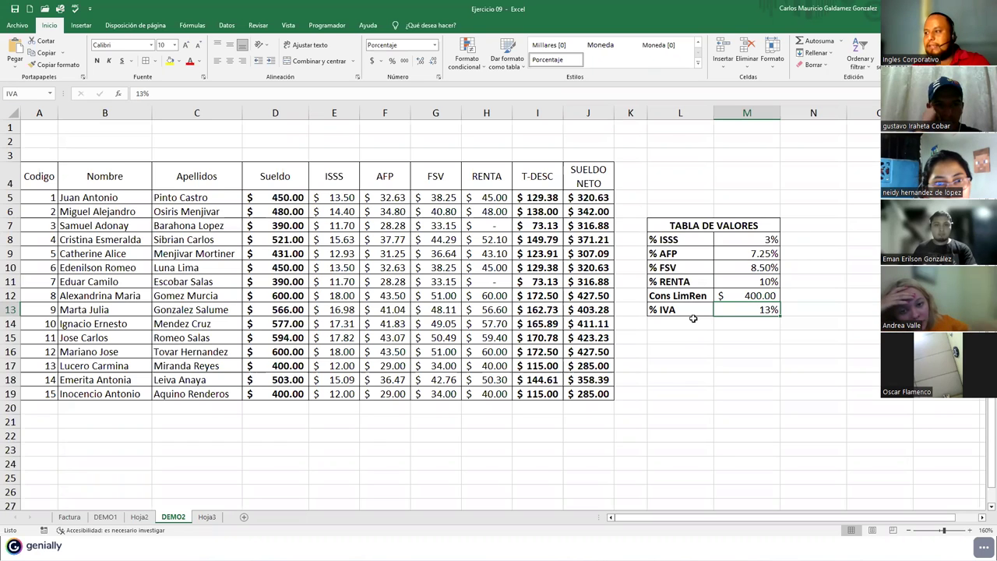
Clear the IVA column cells D4:D10 in the purchases table on Hoja3
click(201, 521)
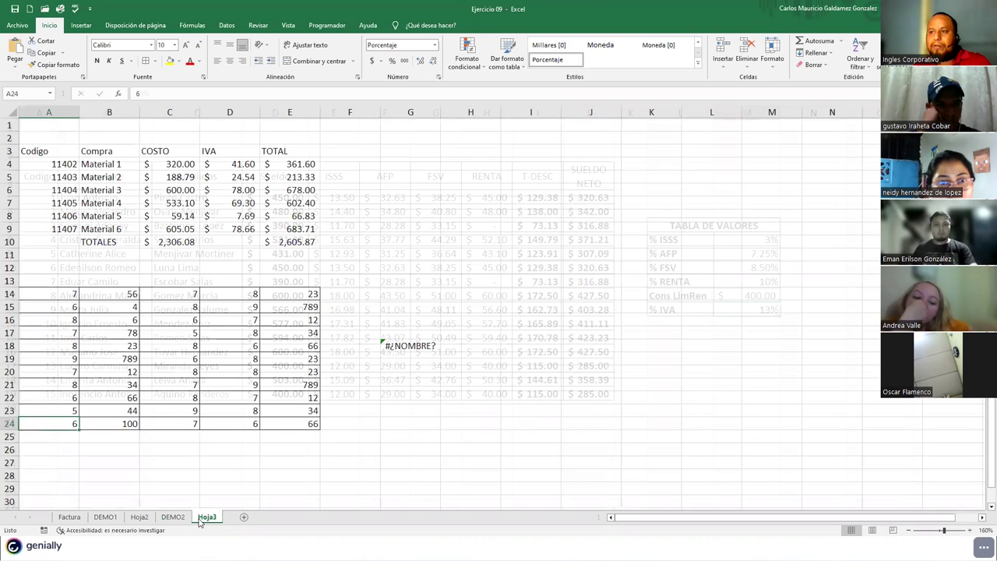
click(221, 163)
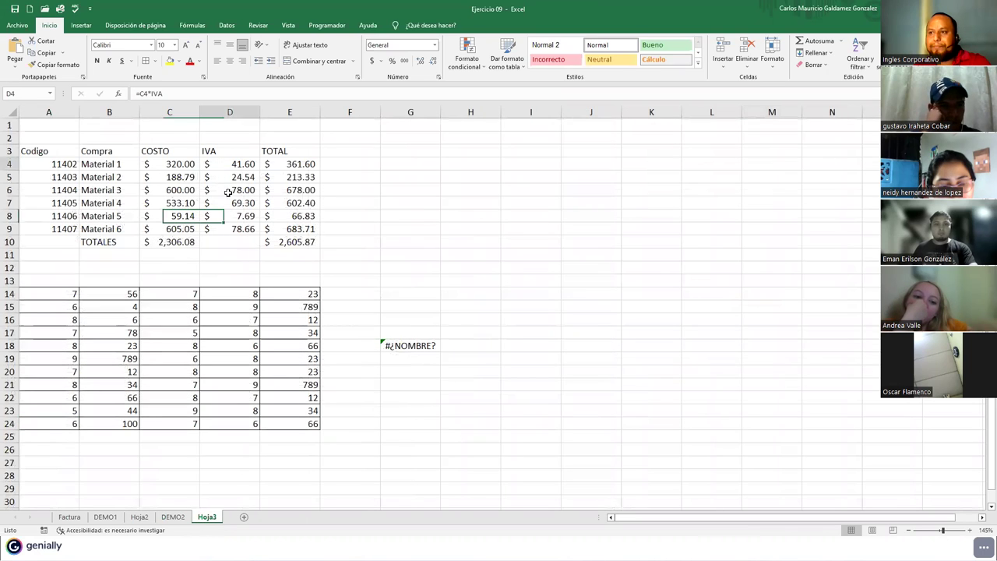
drag(227, 193, 228, 248)
key(Delete)
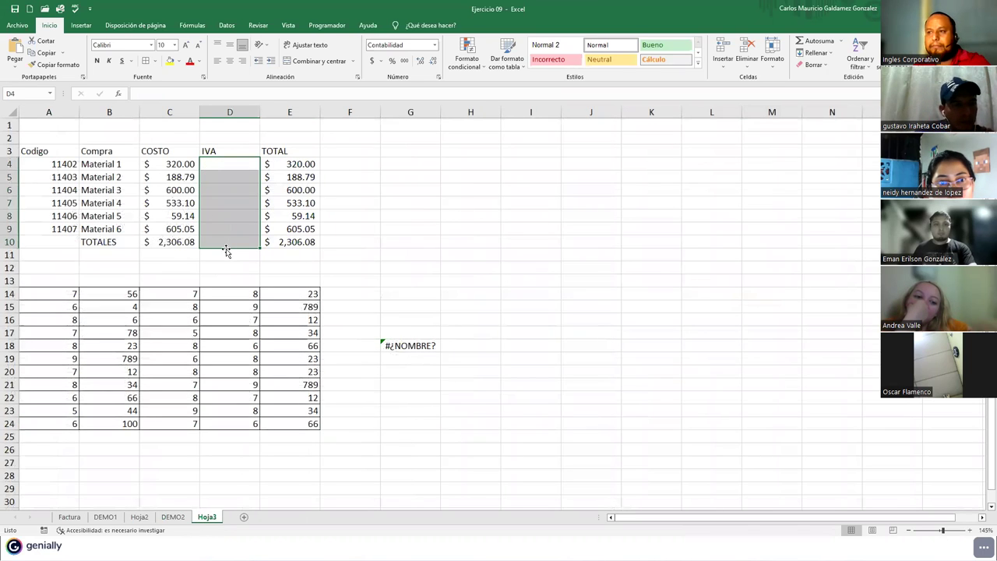
click(179, 189)
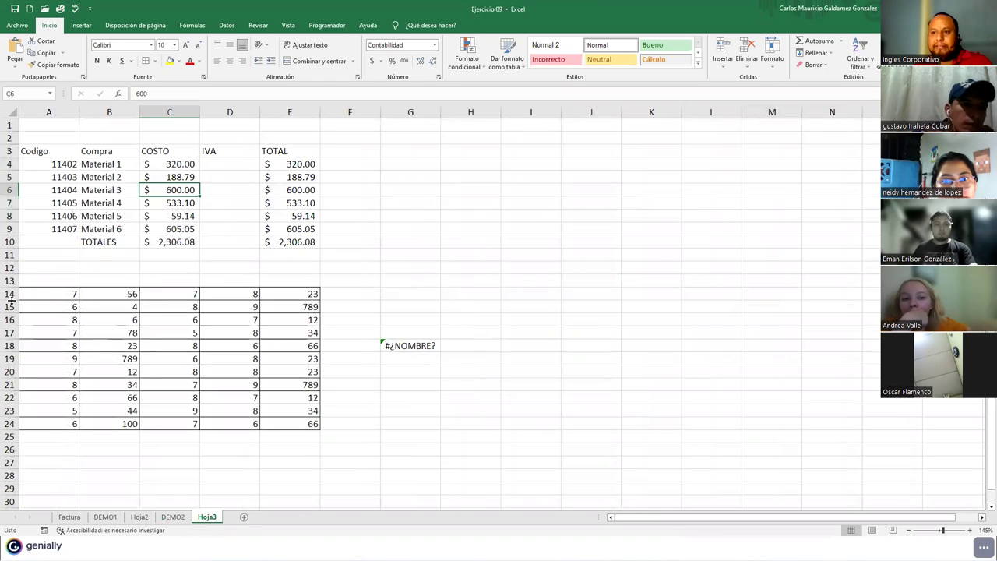
Apply borders to the purchases table A3:E9 and to the totals cells B10:C10 and E10
click(43, 153)
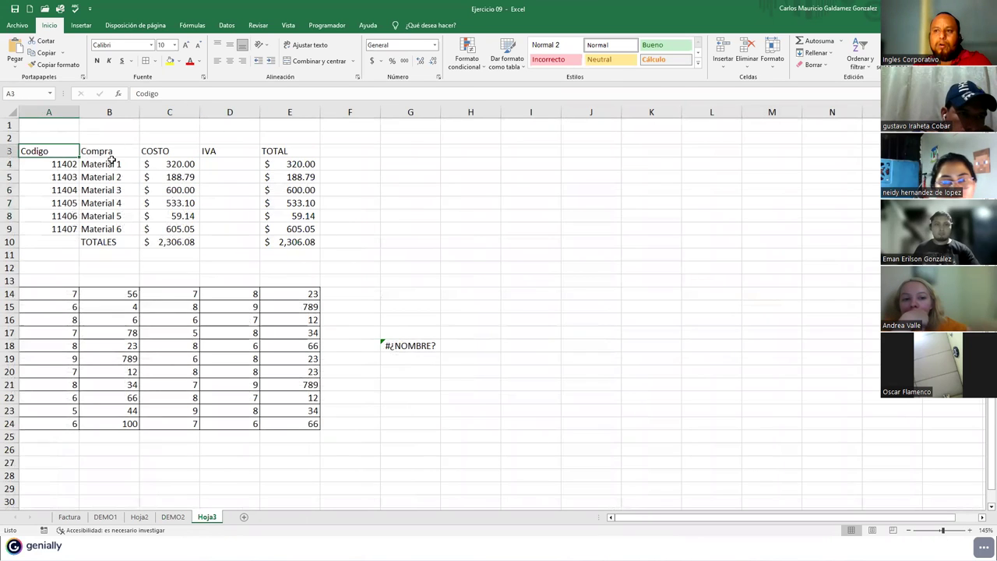
drag(49, 149, 317, 230)
drag(122, 240, 195, 243)
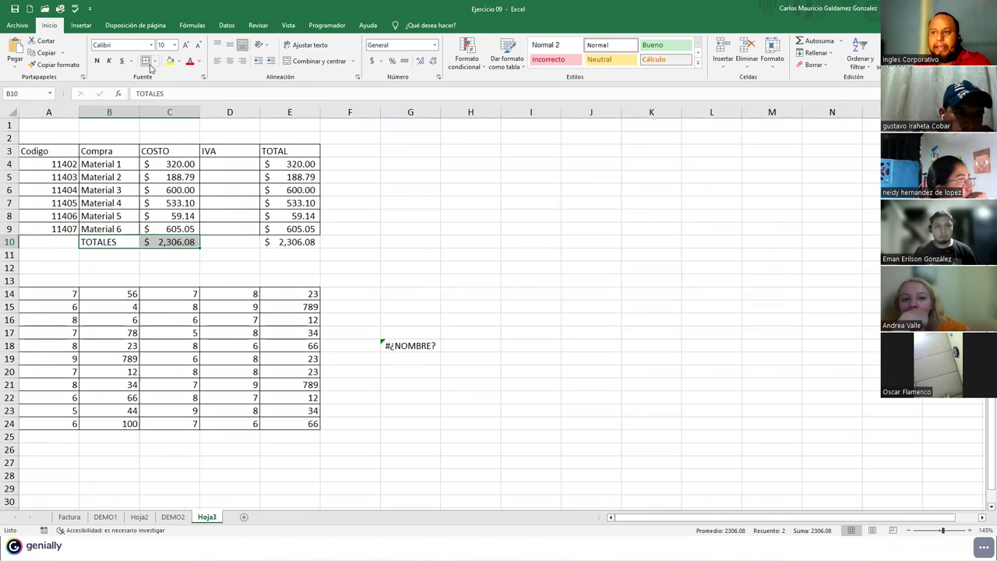
click(265, 243)
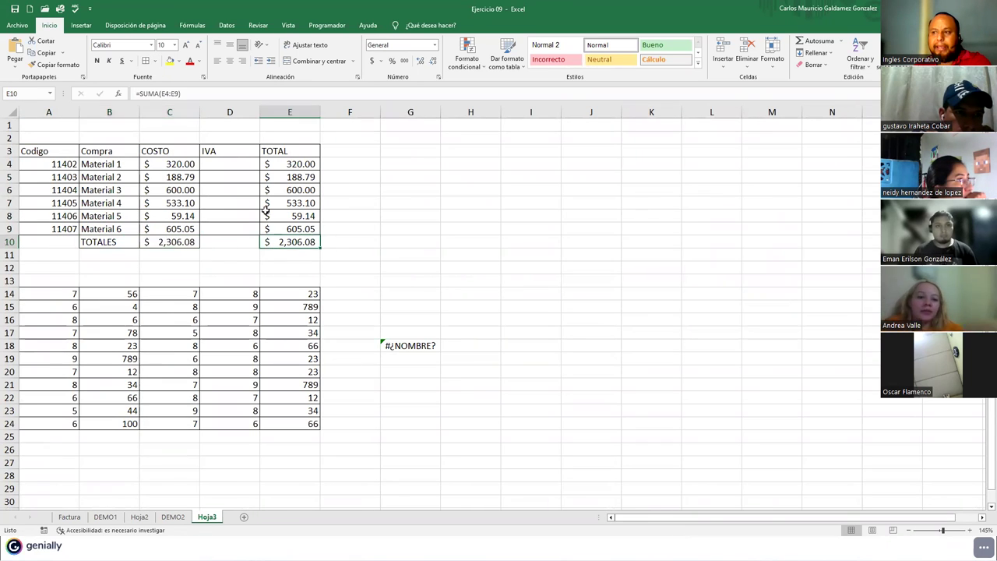
click(154, 61)
click(147, 66)
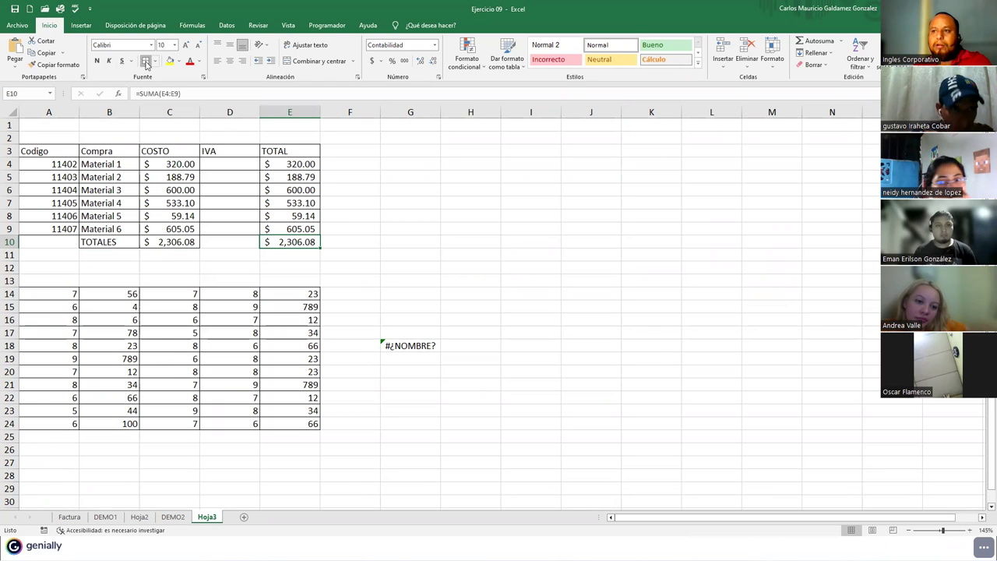
Check the IVA percentage on DEMO2, and enter the formula =C4*IVA in Hoja3's cell D4
click(211, 165)
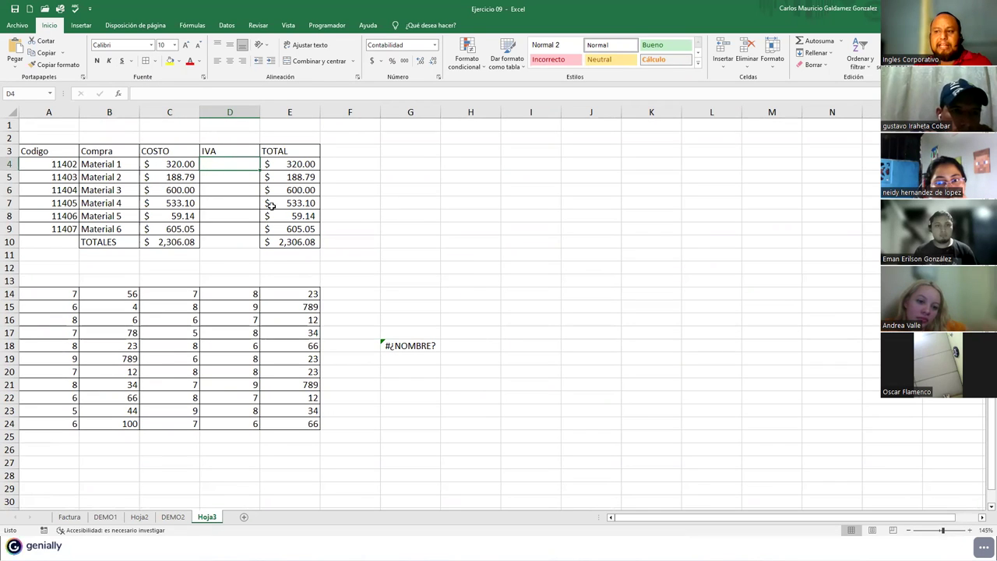
drag(222, 162, 222, 226)
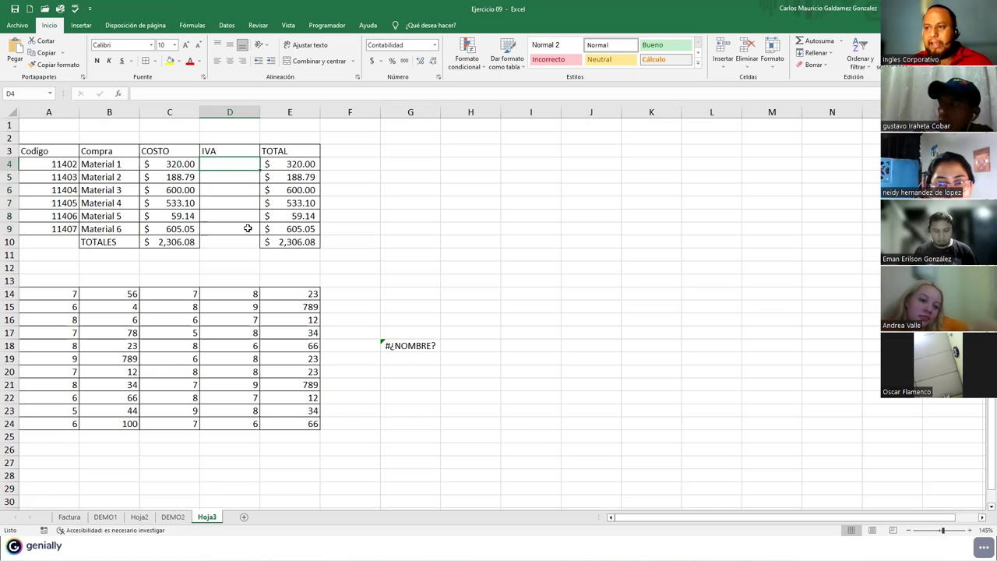
click(173, 516)
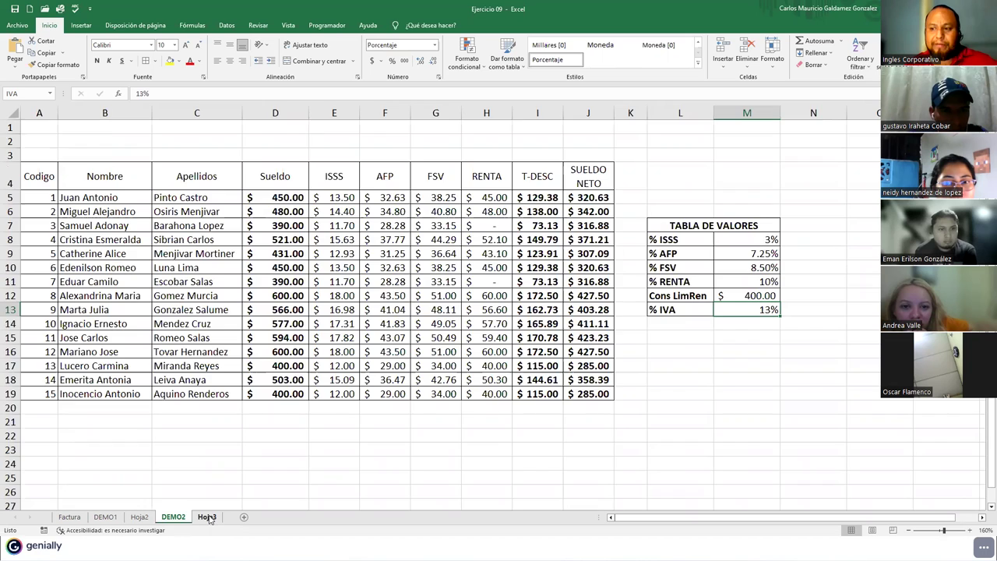
click(207, 518)
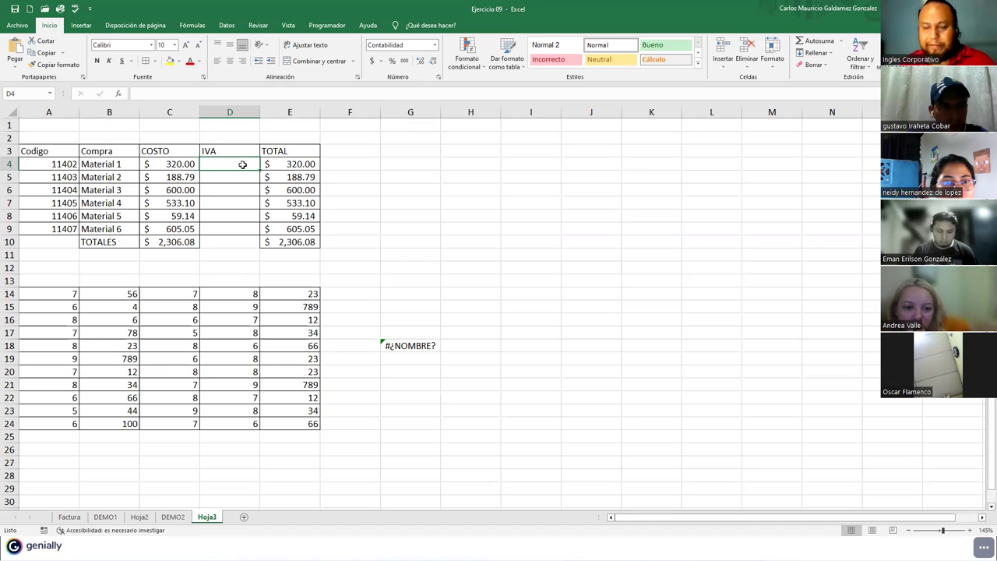
text(=)
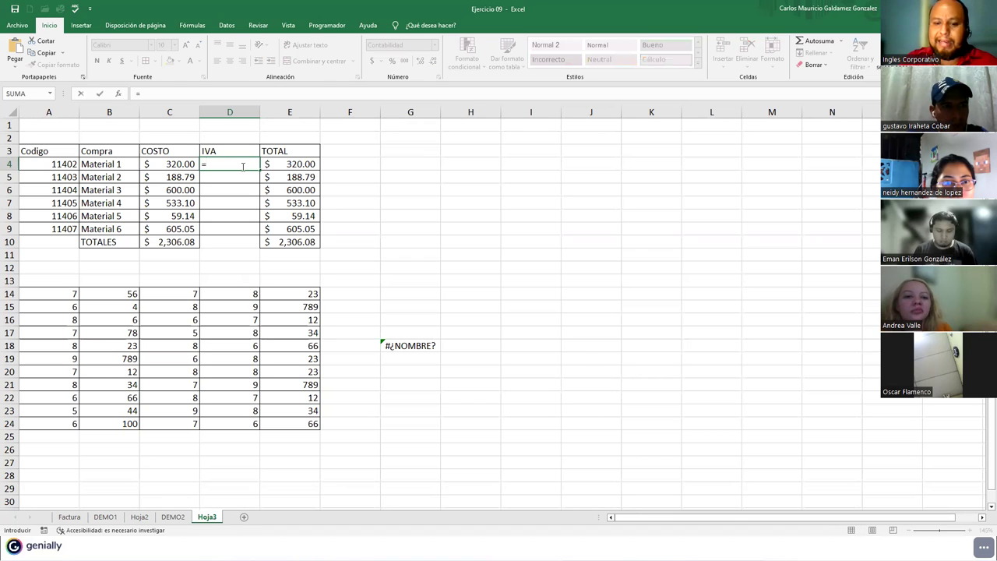
key(Left)
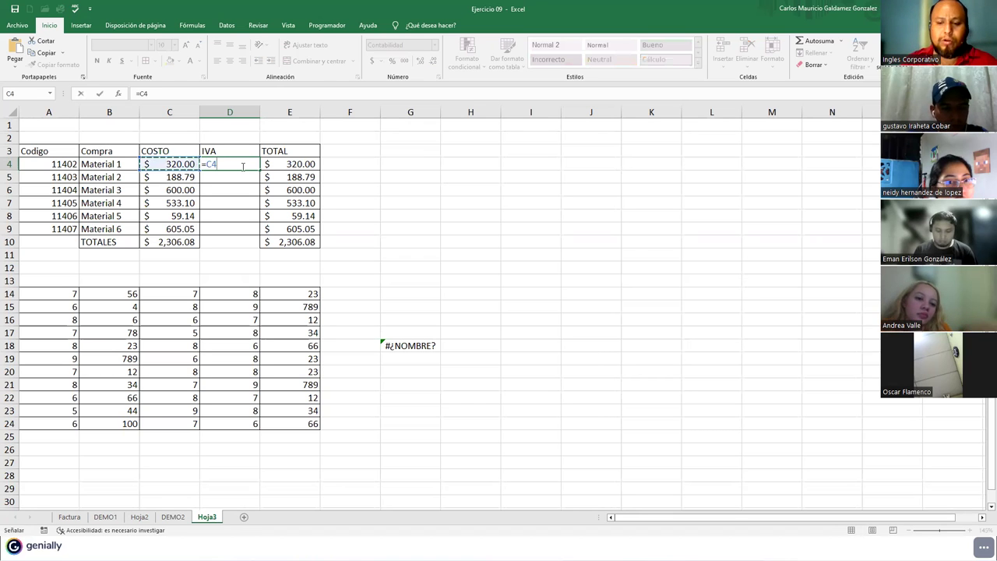
text(*IVA)
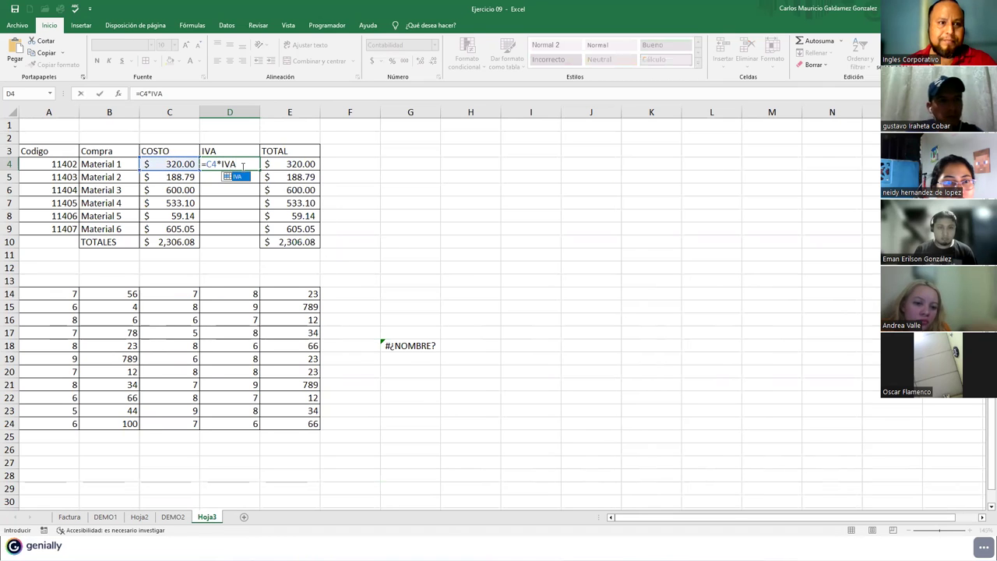
key(Tab)
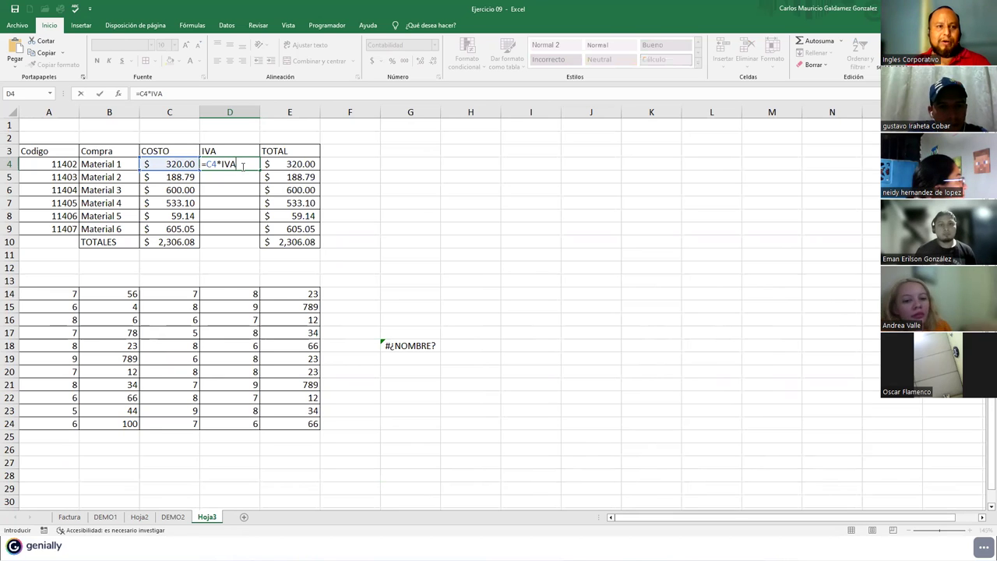
key(Return)
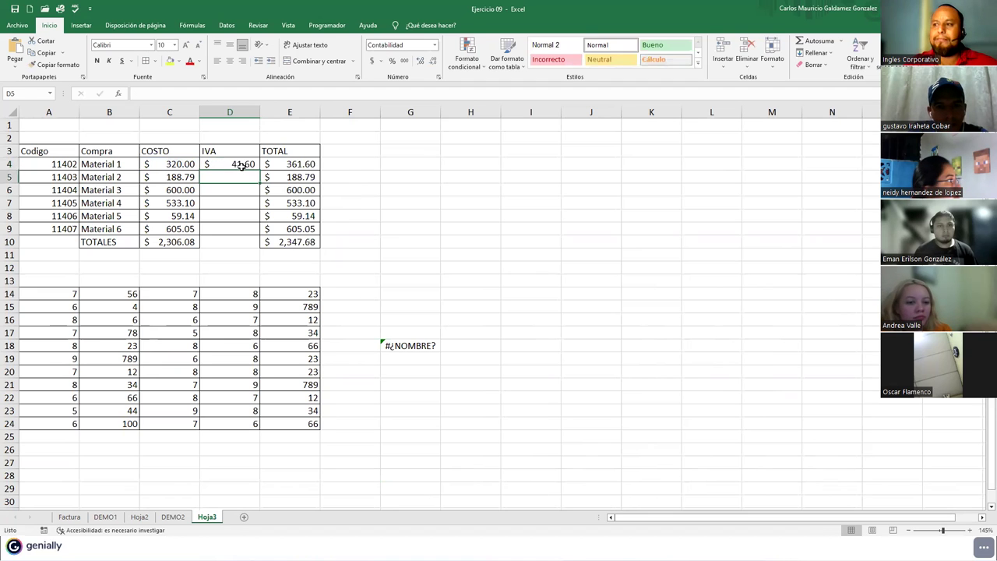
Check the total formula in E4, and fill the IVA formula from D4 down to D9
click(166, 166)
click(213, 165)
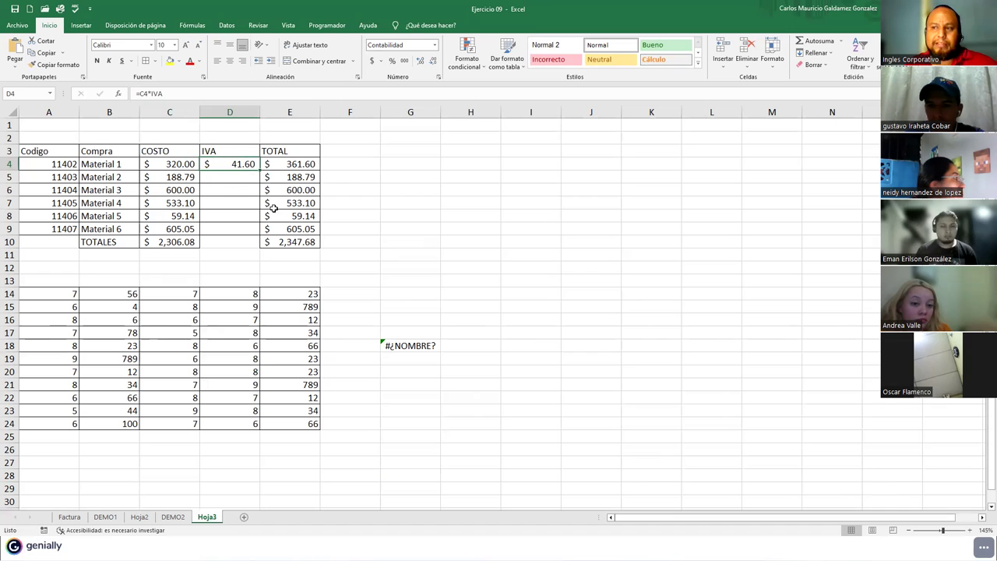
click(265, 168)
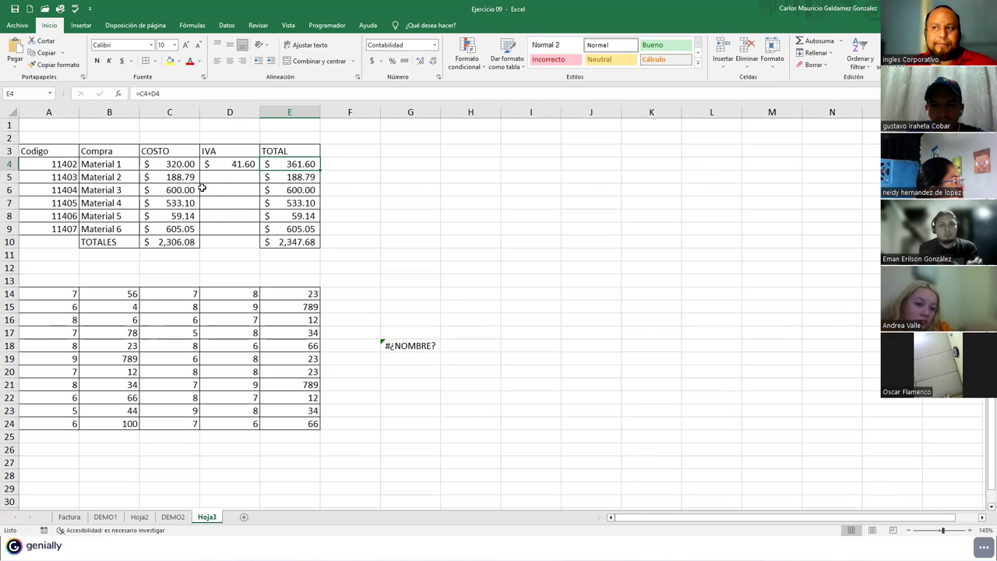
key(F2)
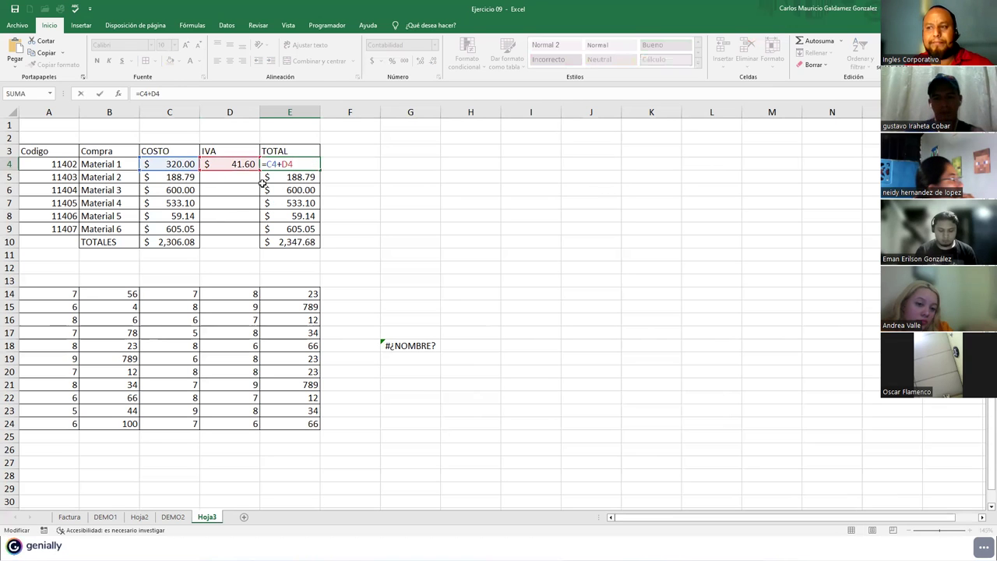
key(Escape)
click(248, 164)
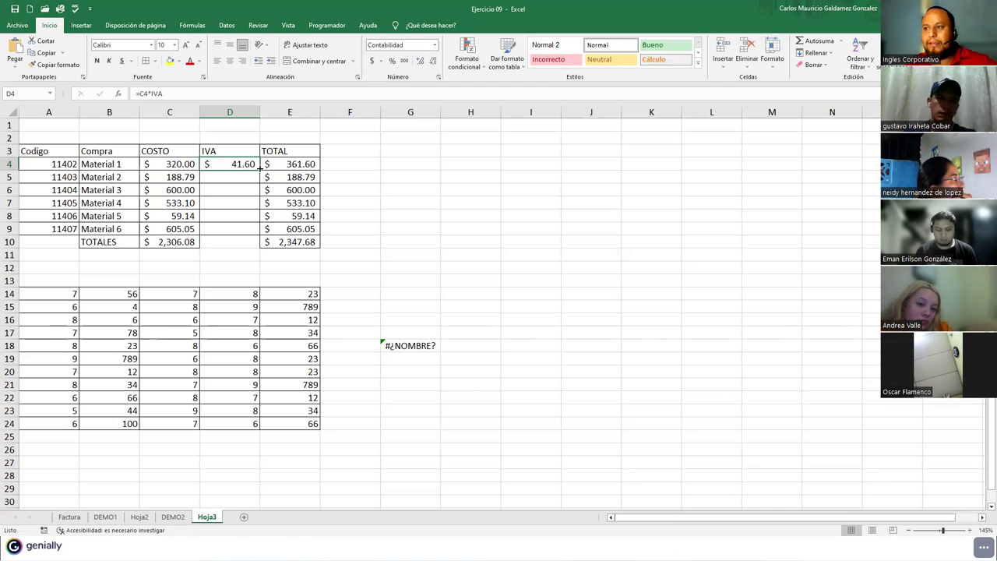
double_click(259, 165)
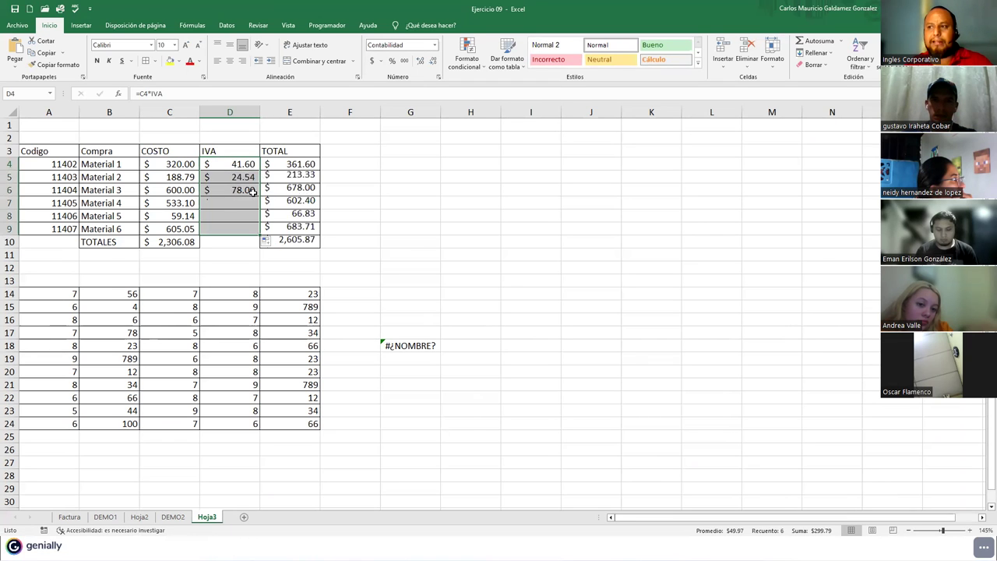
click(210, 229)
drag(226, 162, 209, 230)
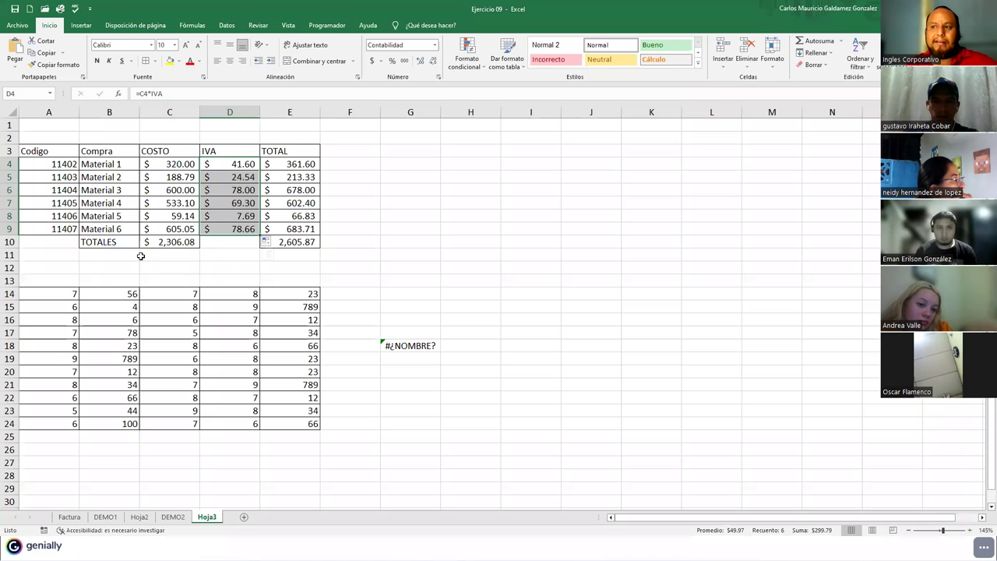
drag(174, 165, 181, 229)
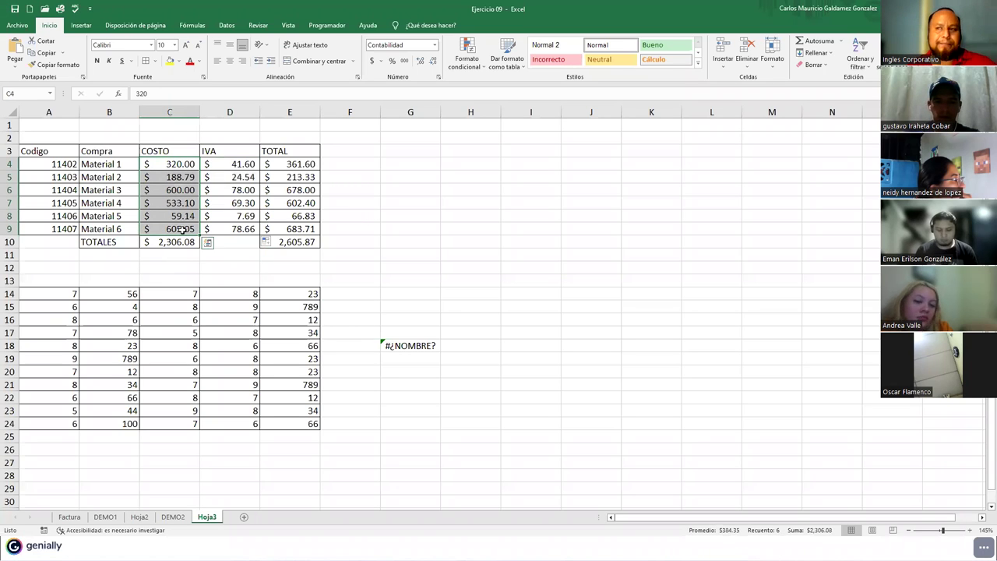
Check the sums in C10 and E10, and extend the B10 label to TOTALES S/I
click(176, 243)
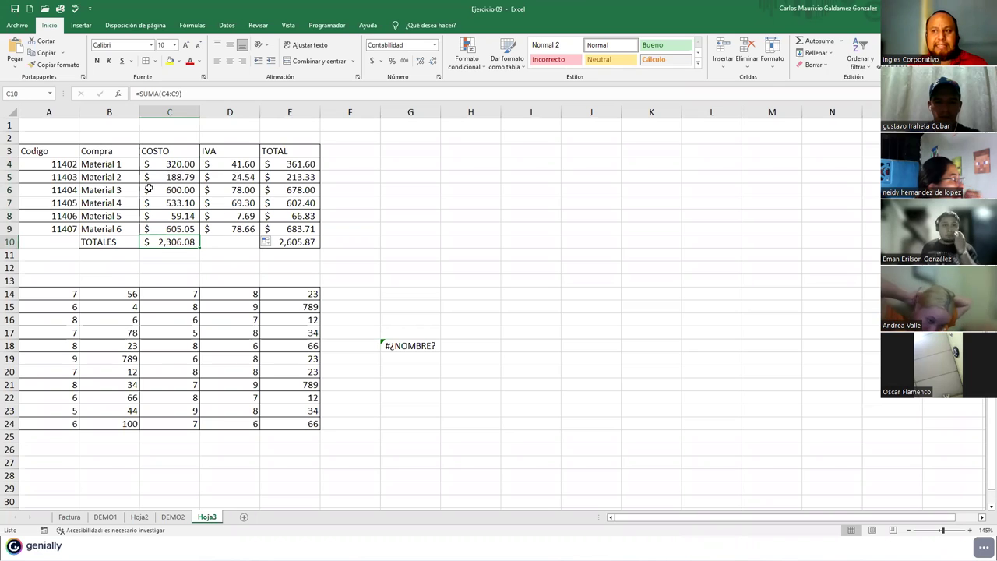
click(294, 239)
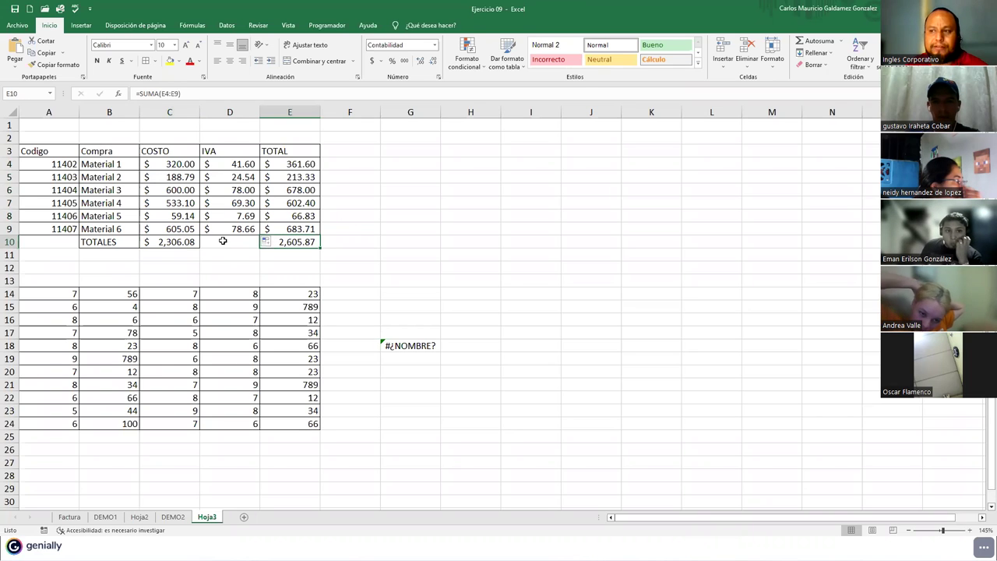
double_click(131, 243)
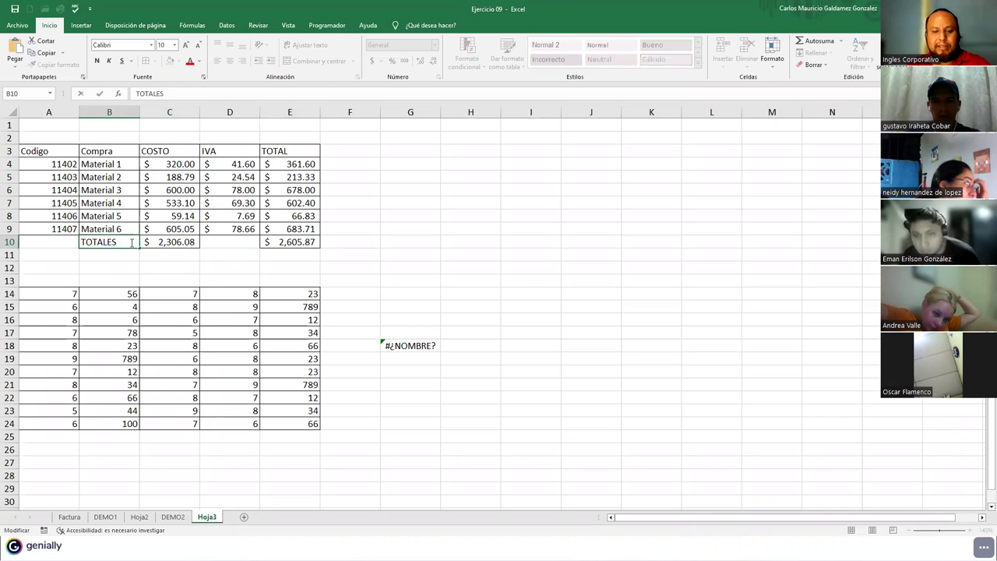
text(S)
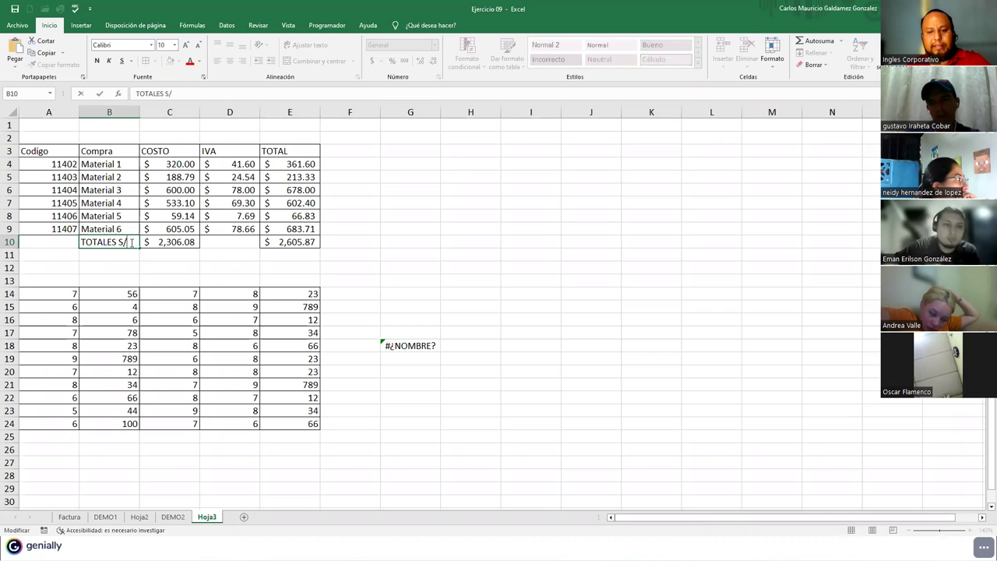
text(/I)
key(Tab)
key(Tab)
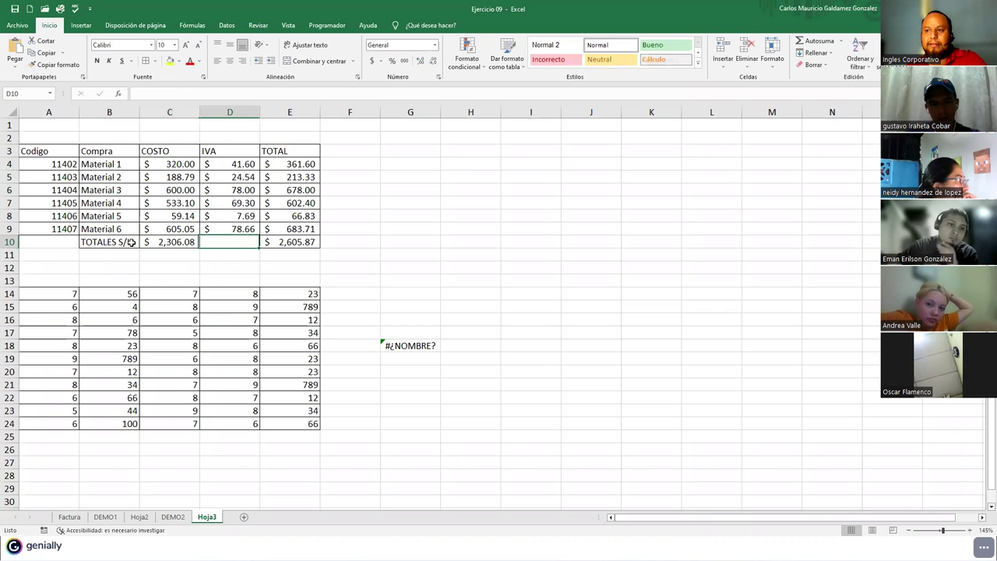
Copy the B10 label to D10 and edit the copy to read TOTALES CS/I
click(117, 248)
key(ctrl+c)
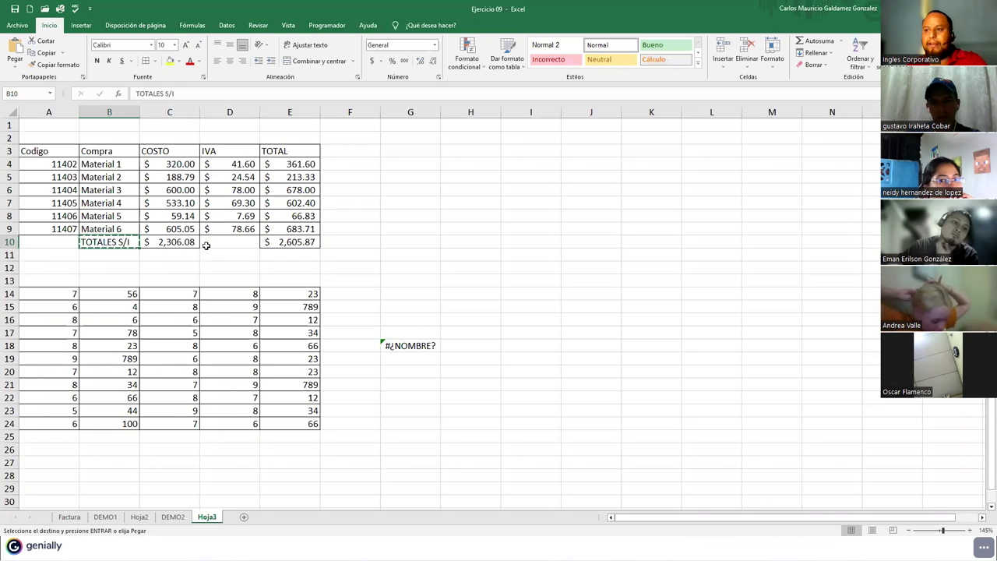
click(233, 243)
key(ctrl+v)
double_click(239, 242)
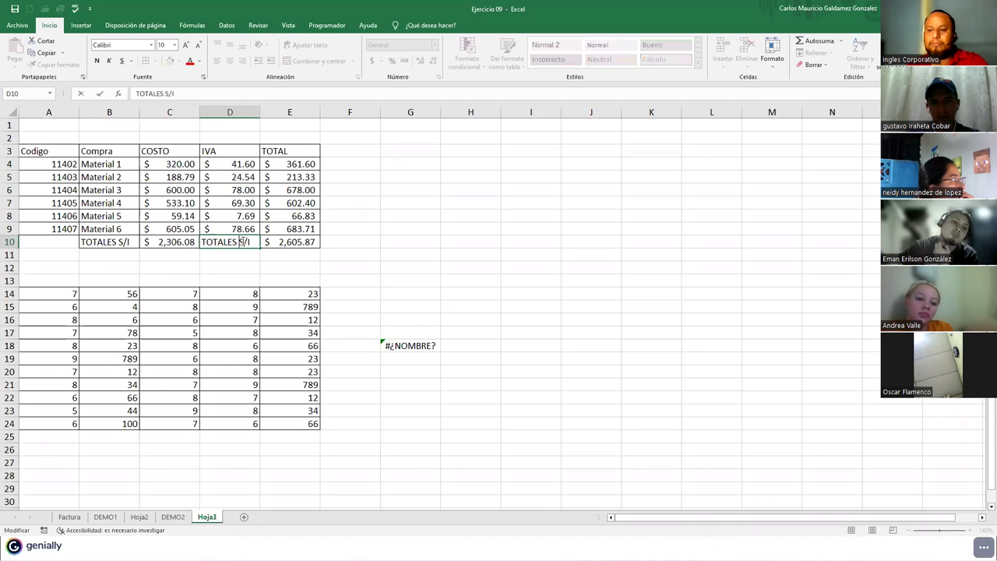
text(C)
key(Return)
click(243, 242)
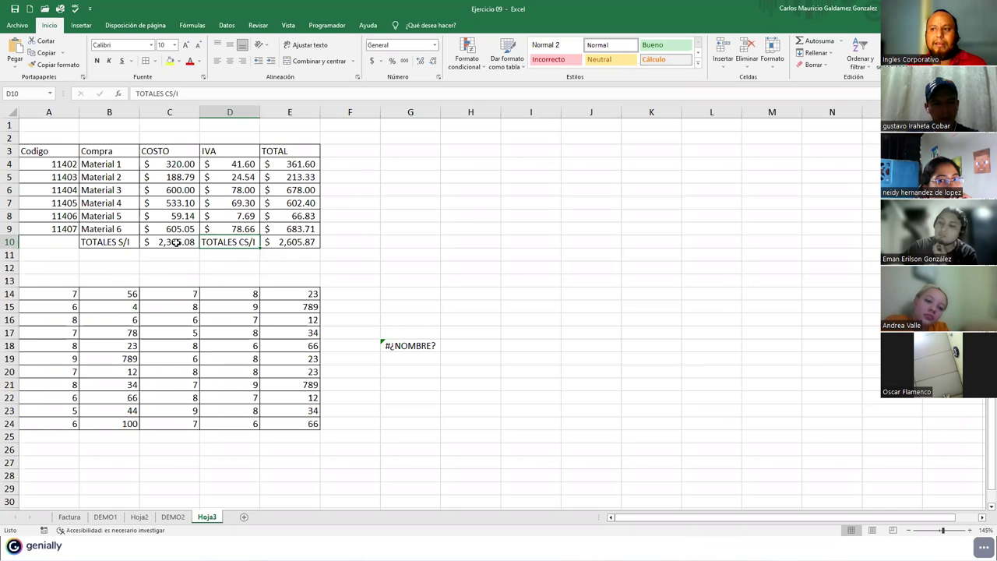
Check the E10 total formula and the % IVA value on DEMO2, and return to Hoja3
click(286, 242)
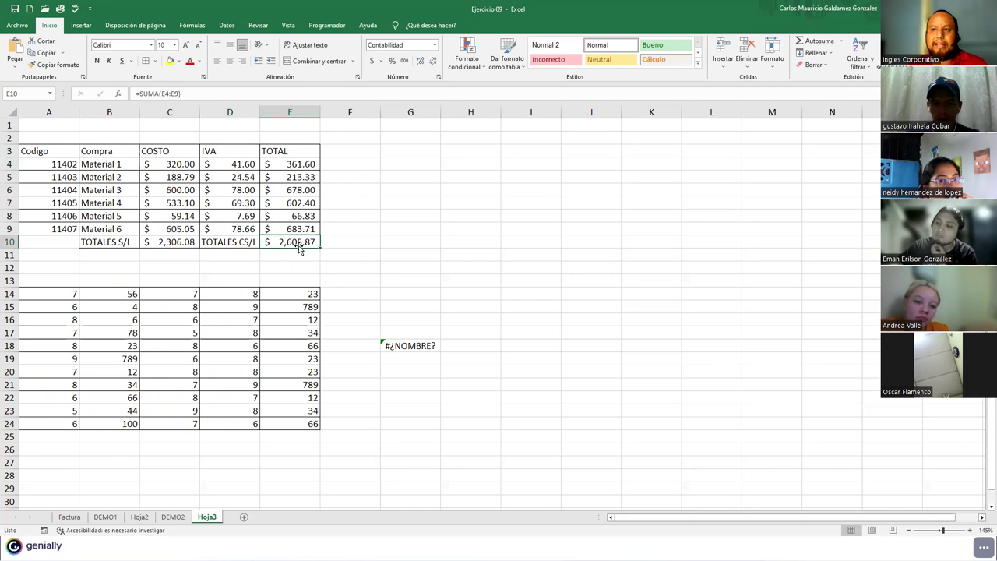
click(168, 518)
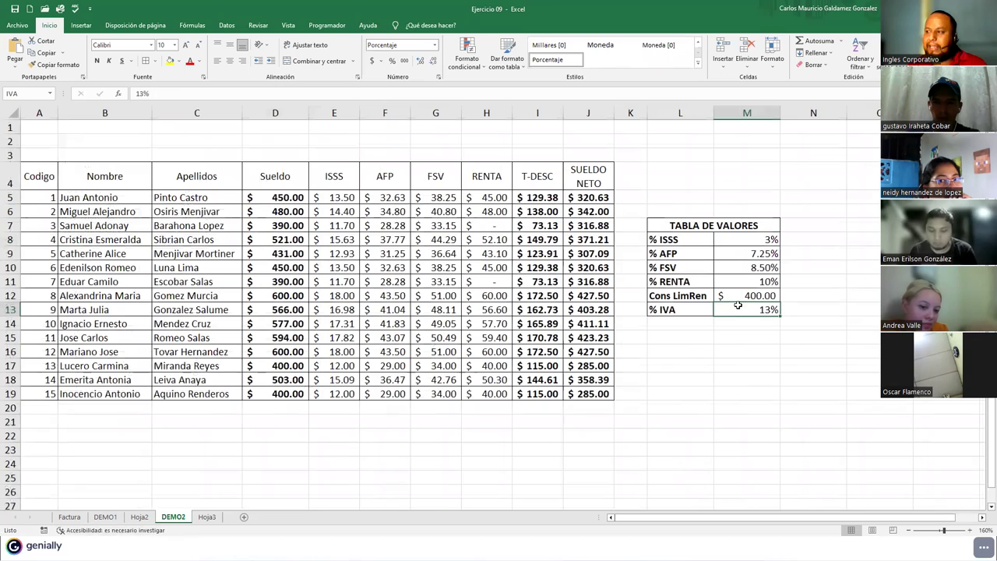
click(206, 517)
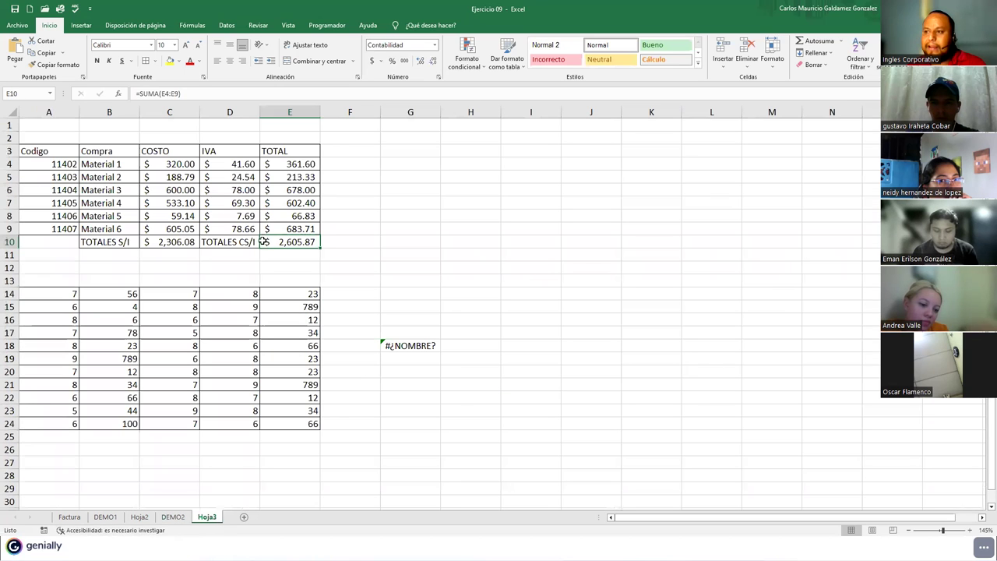
Set the % IVA value on DEMO2 to 15%, and check the IVA and TOTAL columns of the purchases table on Hoja3
click(173, 518)
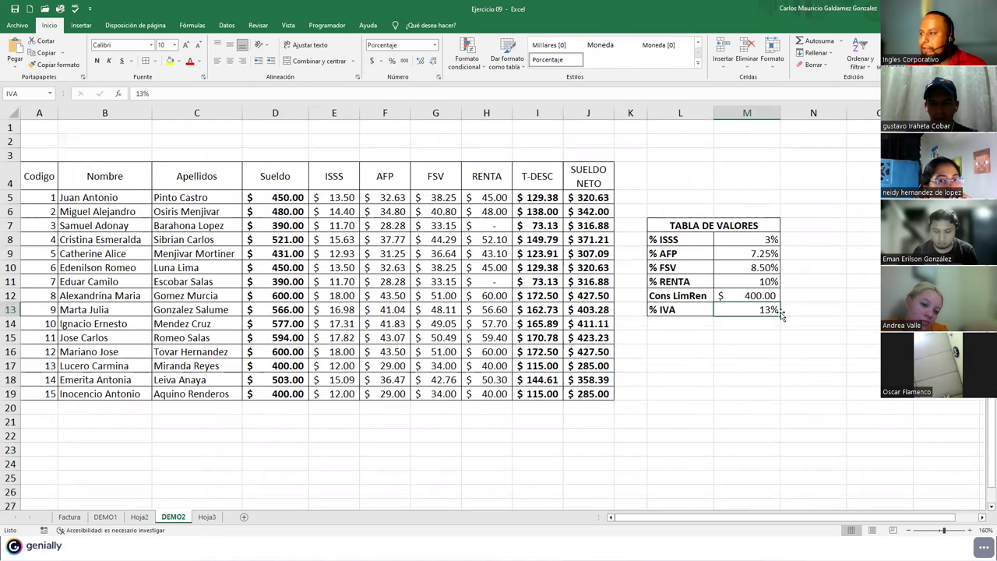
text(15)
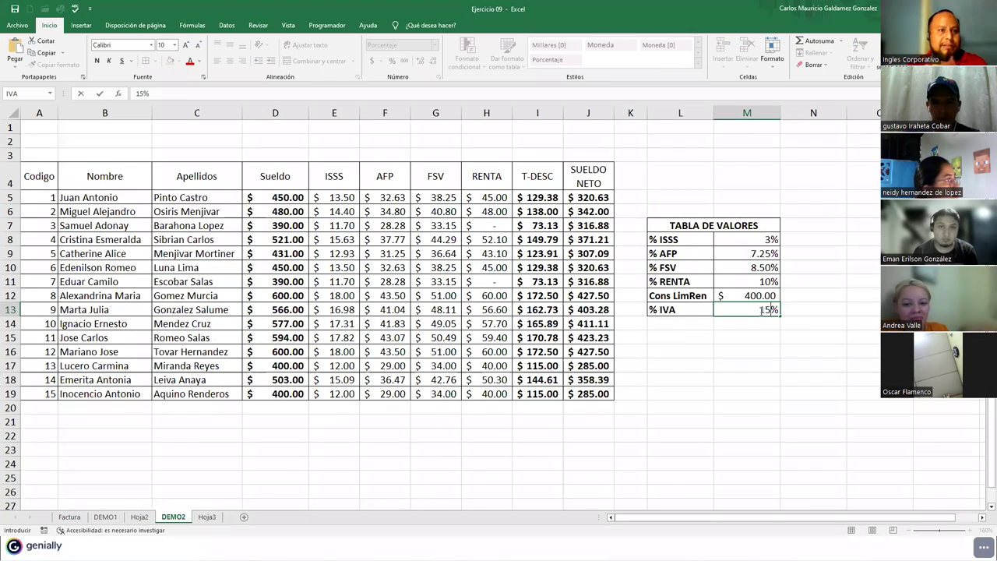
key(Return)
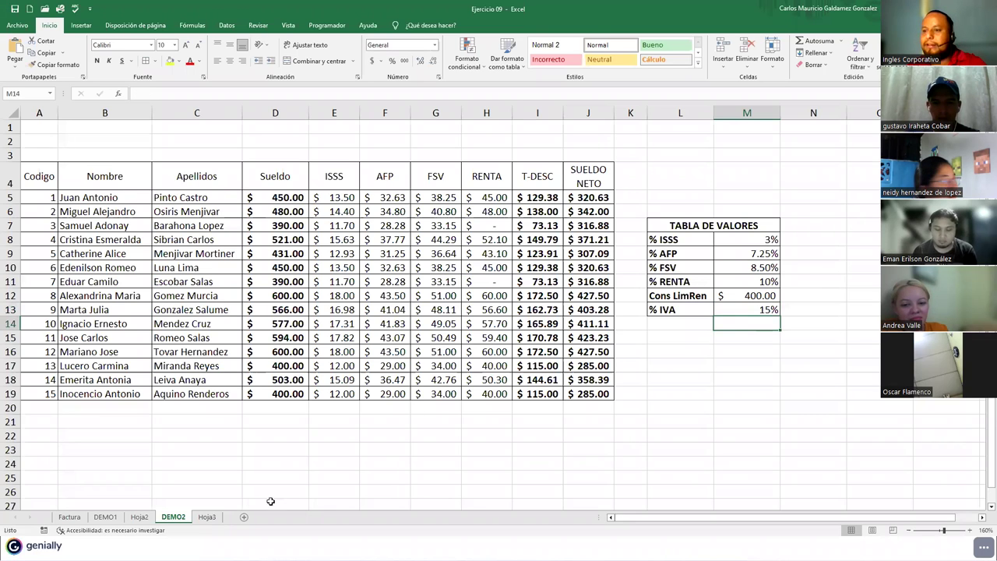
click(207, 517)
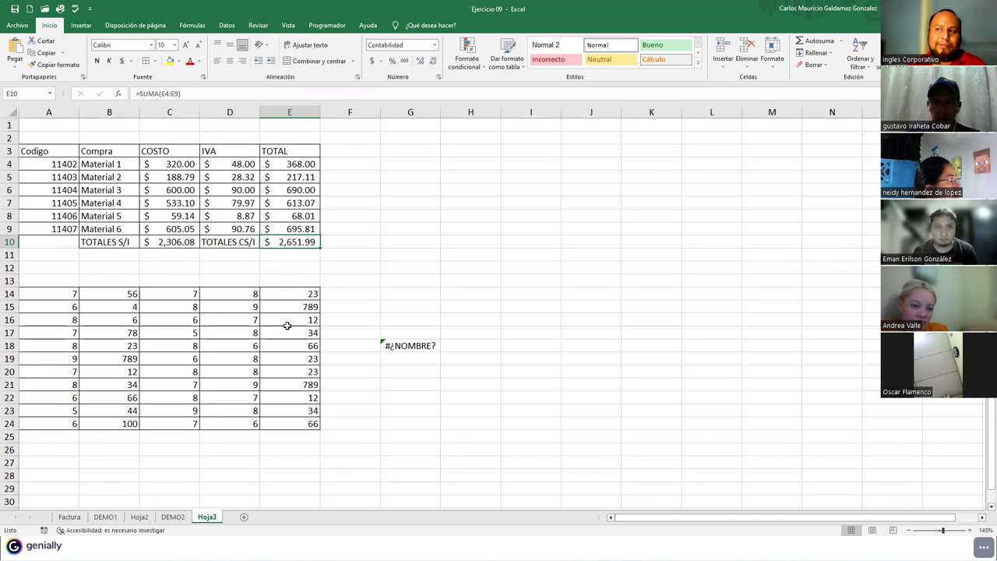
drag(233, 165, 232, 229)
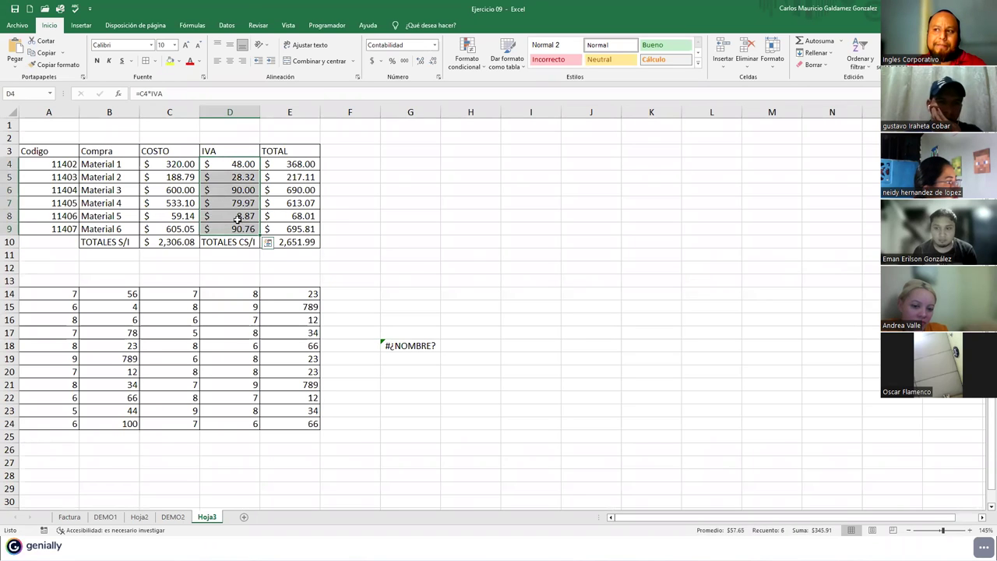
drag(302, 161, 310, 228)
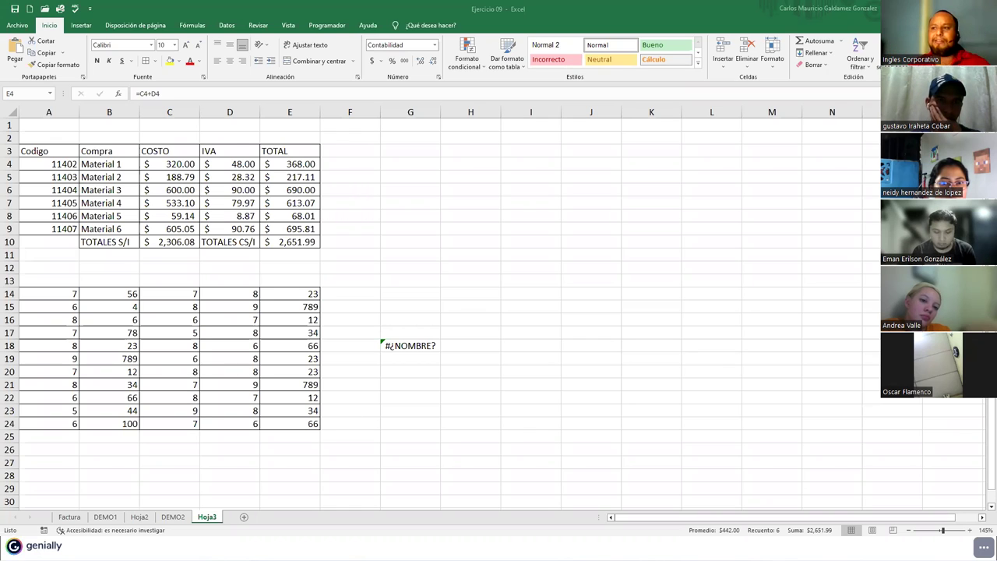
Copy the purchases table A3:E10 and paste it as a linked picture at G3
drag(66, 150, 292, 243)
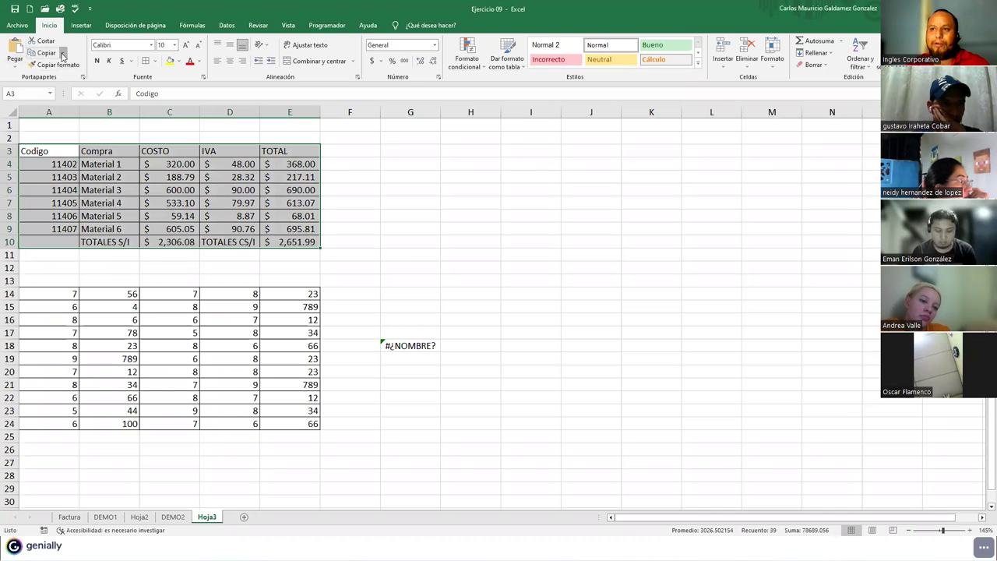
click(62, 53)
click(53, 66)
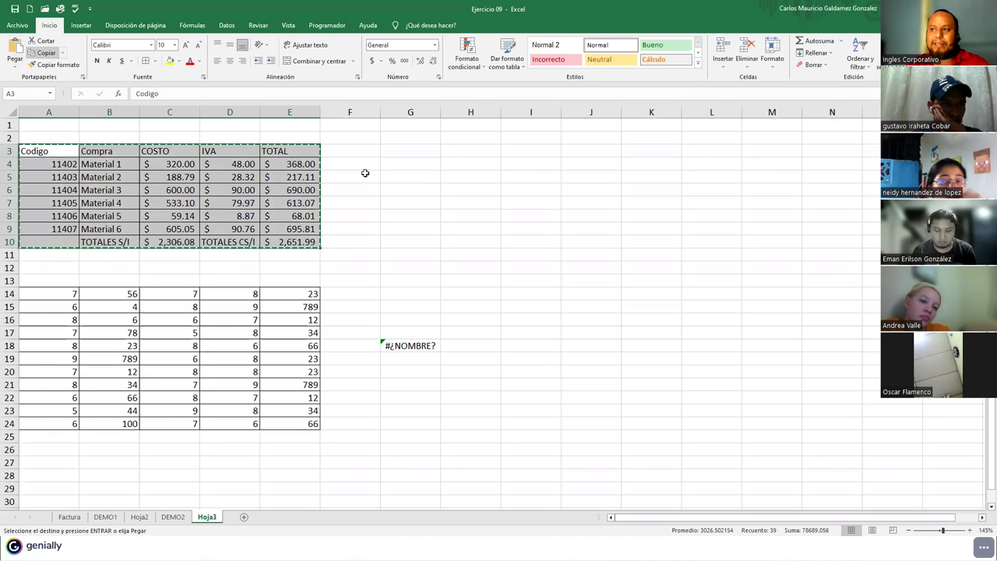
click(432, 150)
click(14, 66)
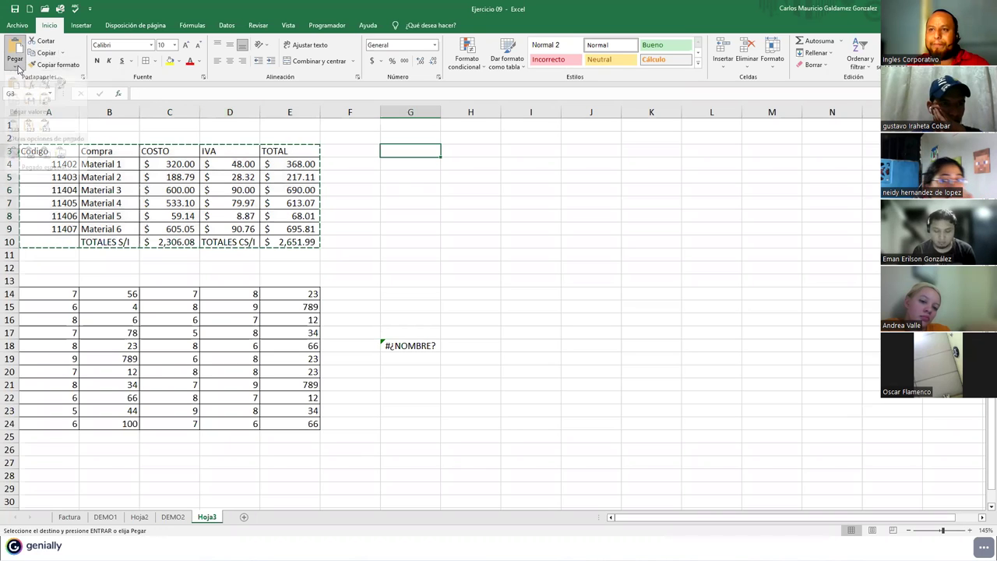
click(60, 162)
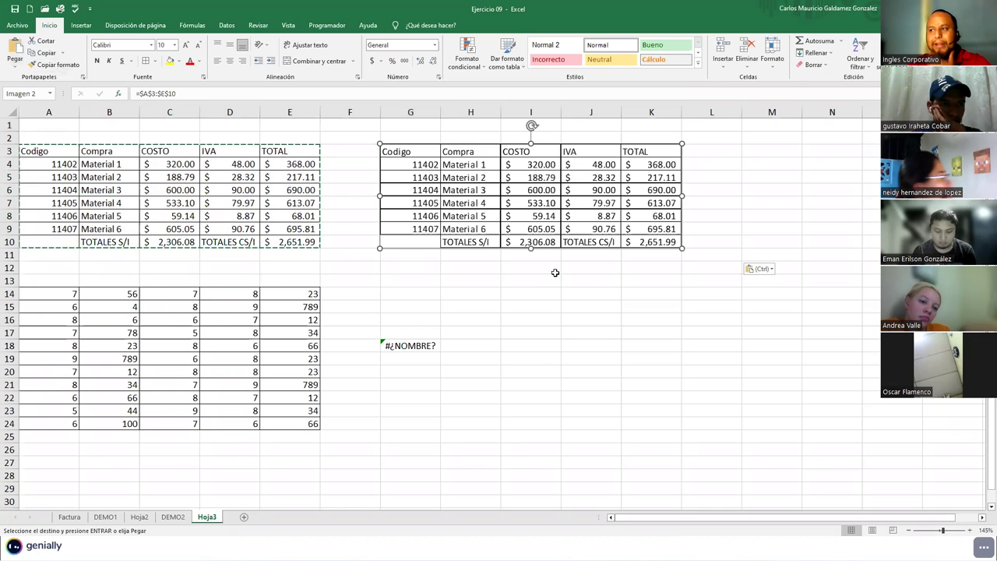
Inspect the linked picture's reference to the purchases table, and delete the picture
drag(532, 216, 533, 217)
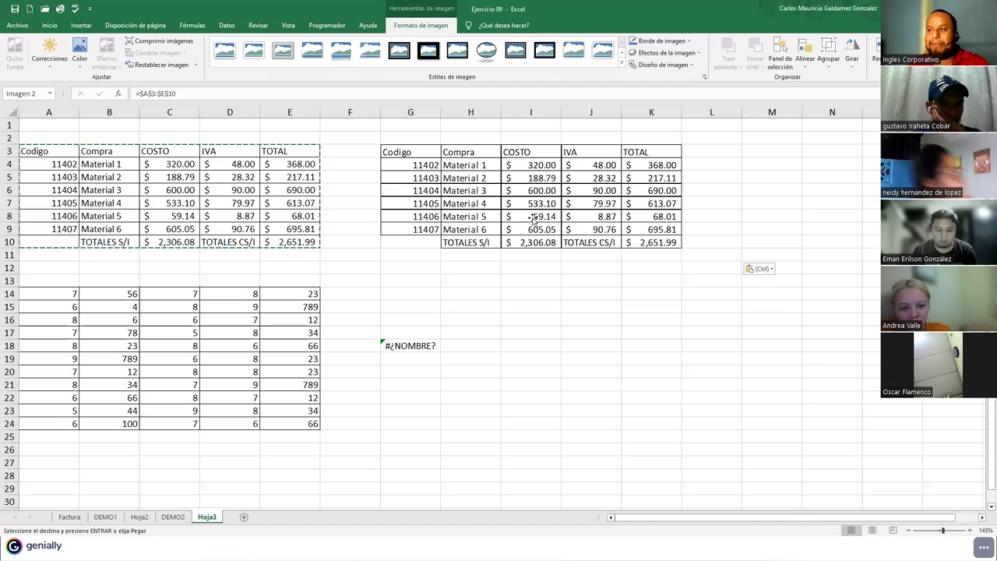
click(335, 254)
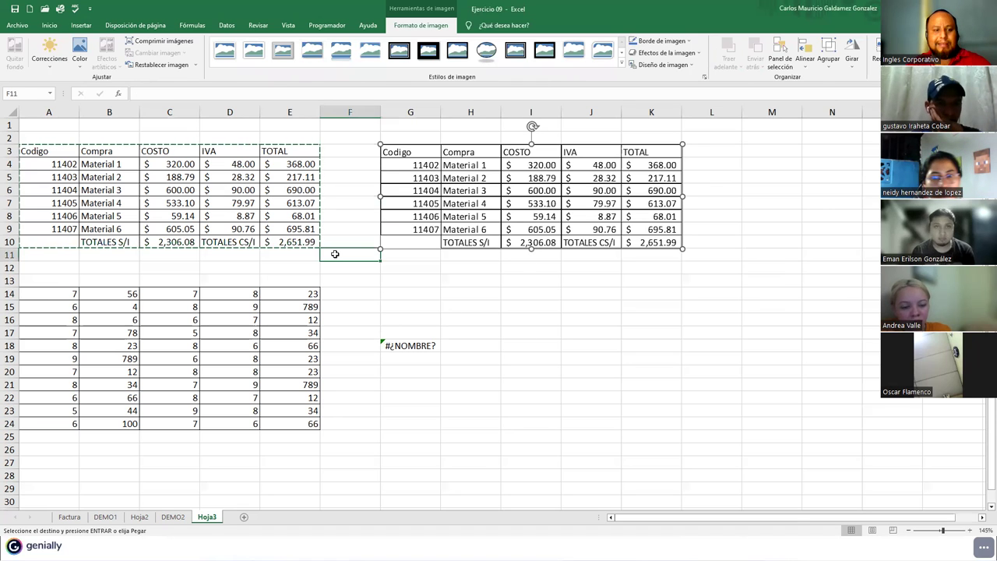
click(491, 192)
key(Delete)
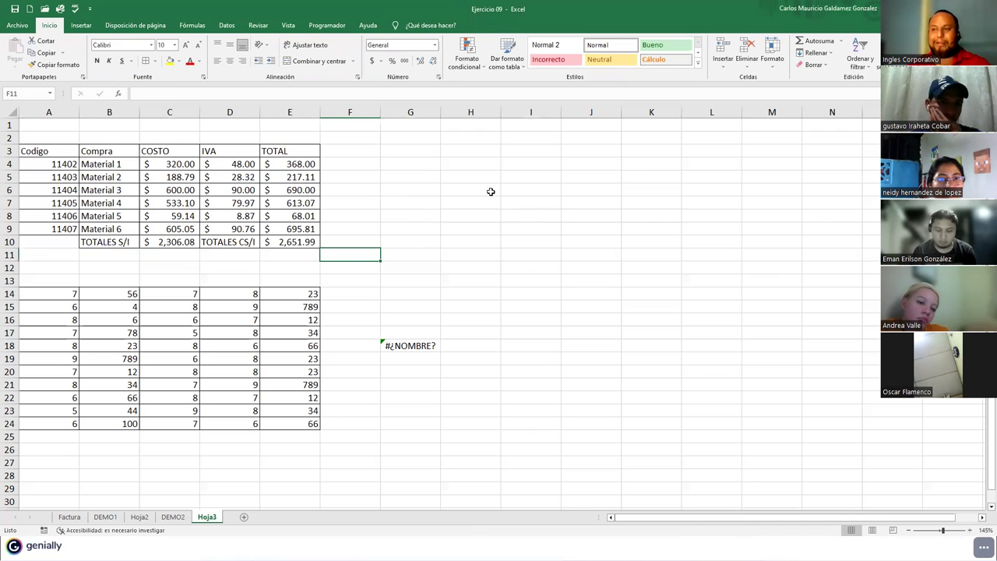
Paste a regular copy of the purchases table A3:E10 at G3 to check its IVA formulas, and undo the paste
drag(40, 151, 289, 242)
key(ctrl+c)
click(410, 151)
key(ctrl+v)
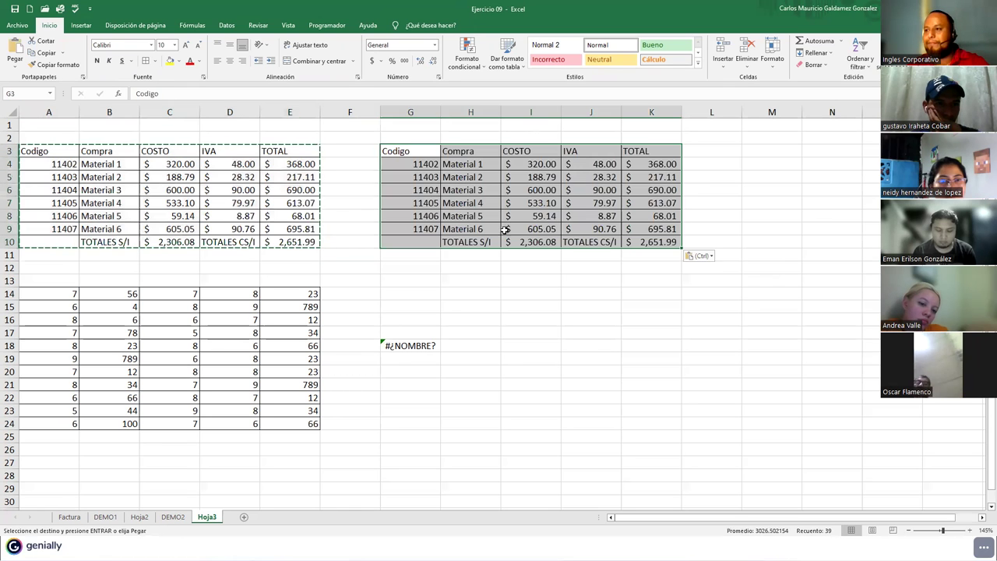
click(580, 228)
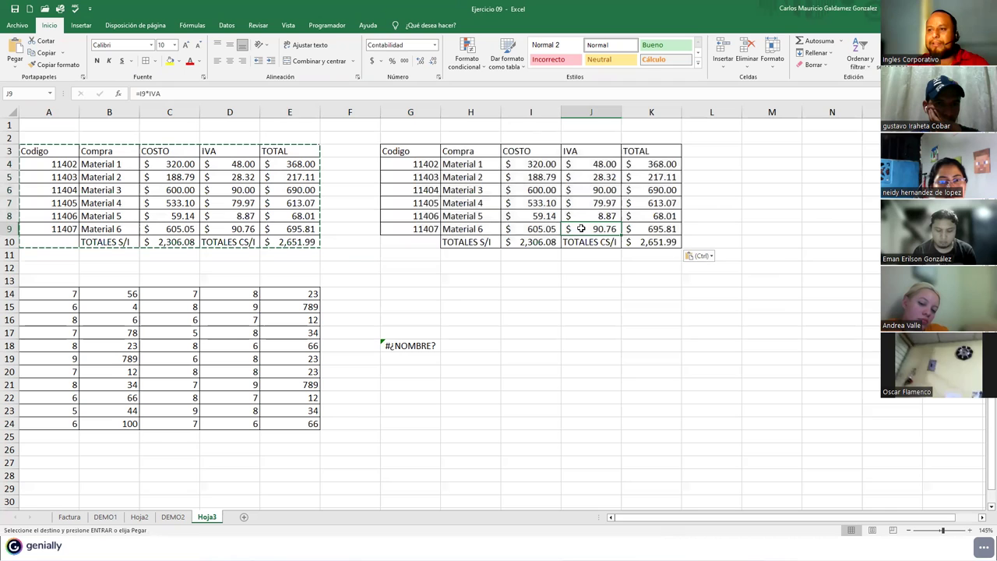
click(594, 163)
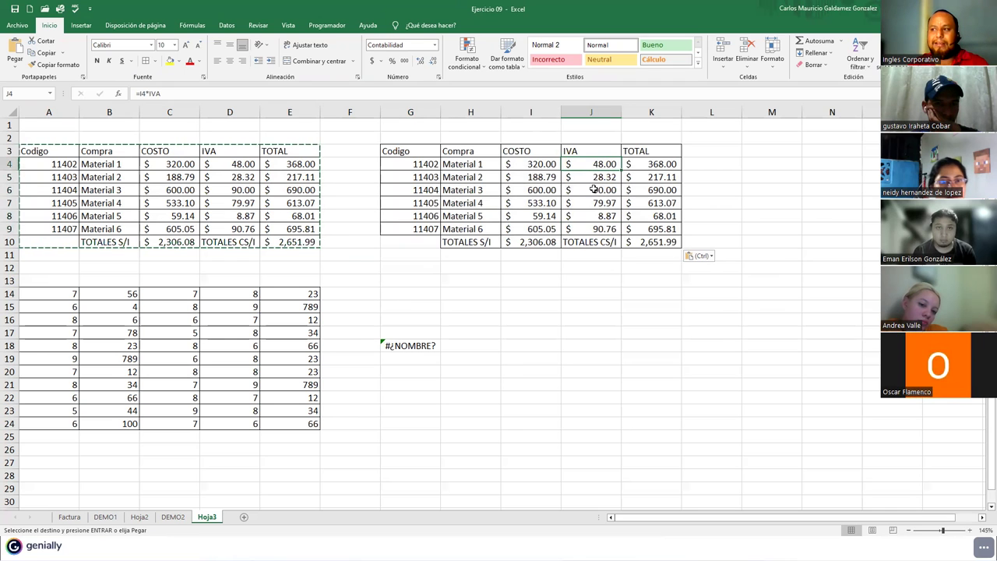
key(ctrl+z)
click(397, 214)
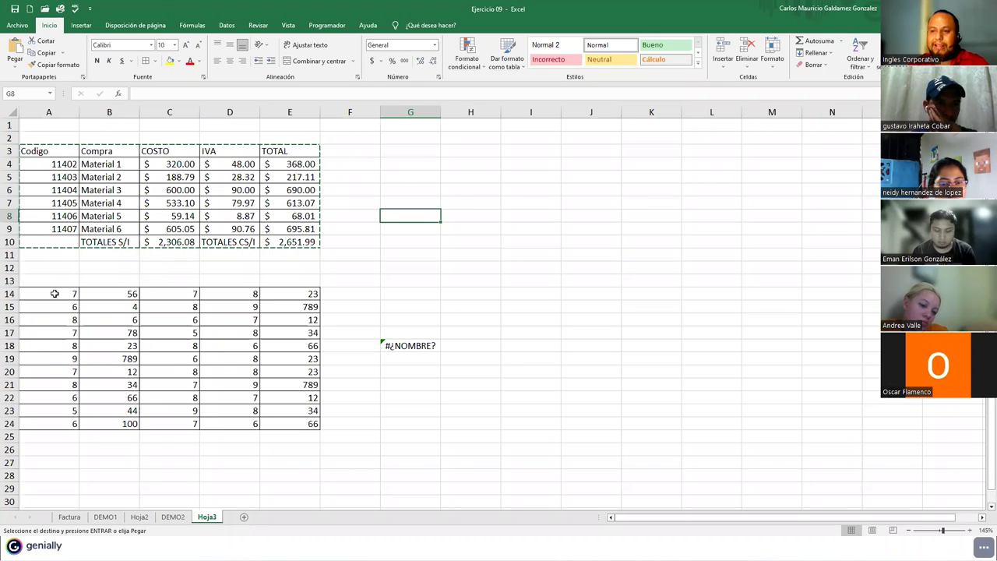
Define the name SUMARSE with Libro scope for the number range A14:E24 on Hoja3
drag(54, 294, 296, 414)
click(289, 424)
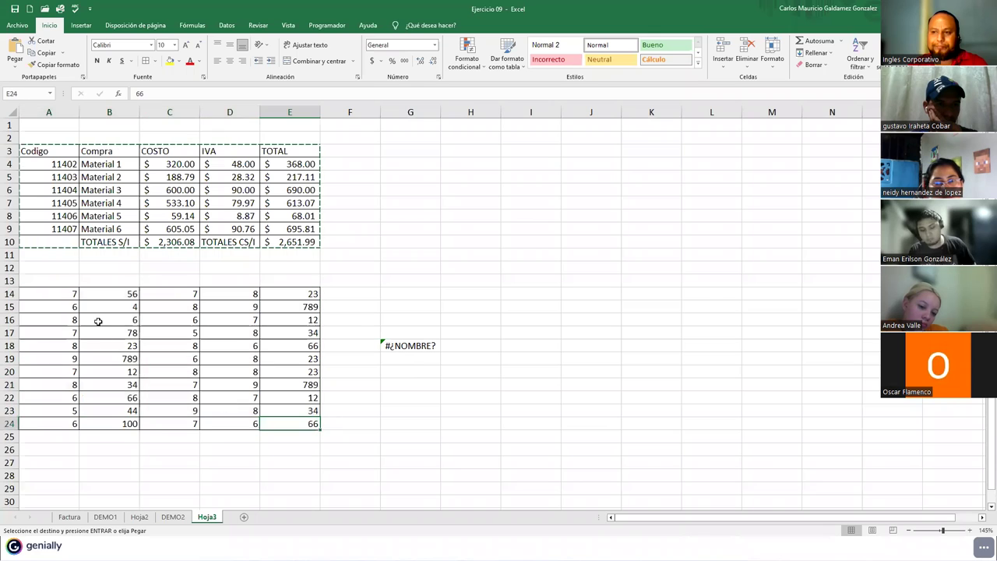
drag(55, 293, 290, 427)
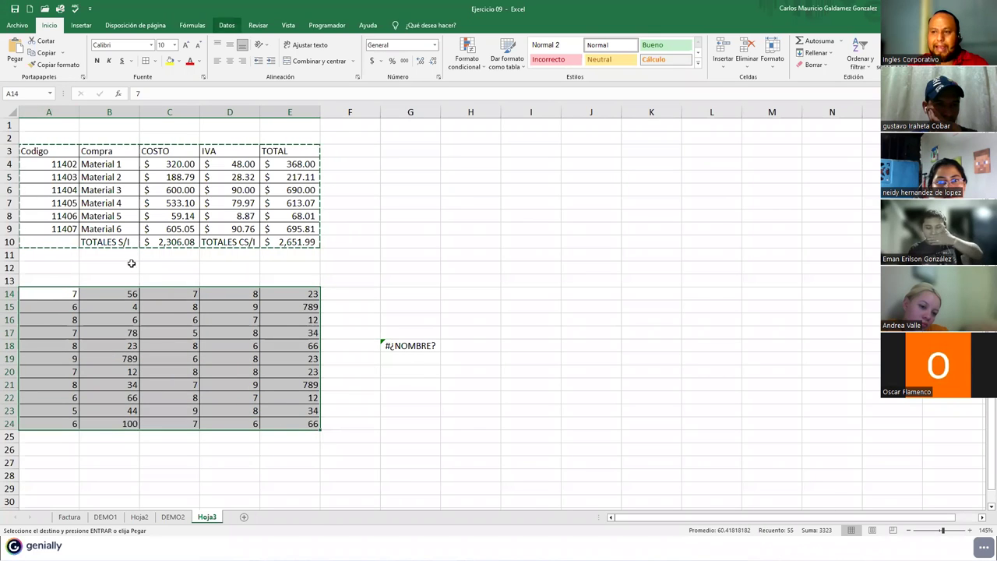
click(193, 26)
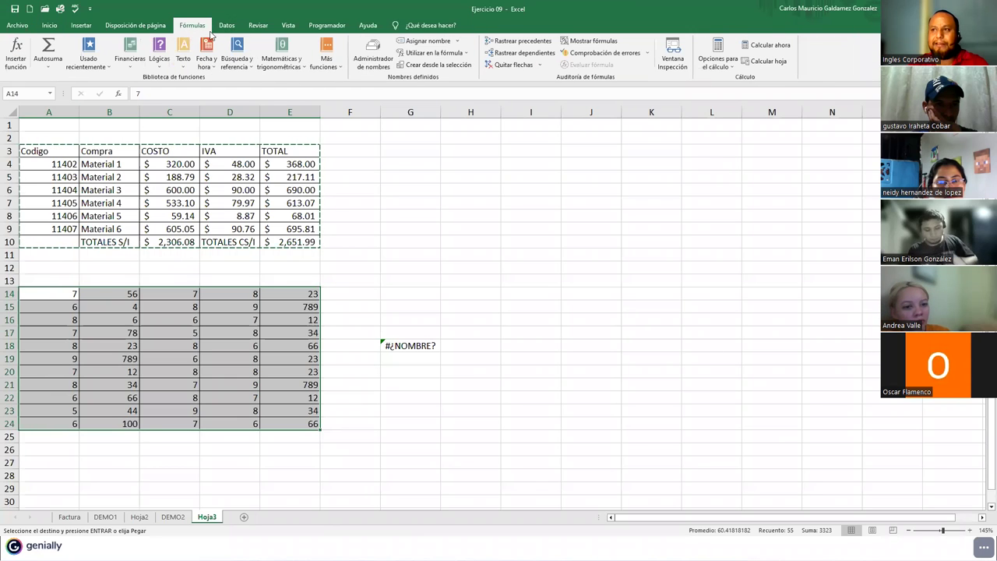
click(421, 41)
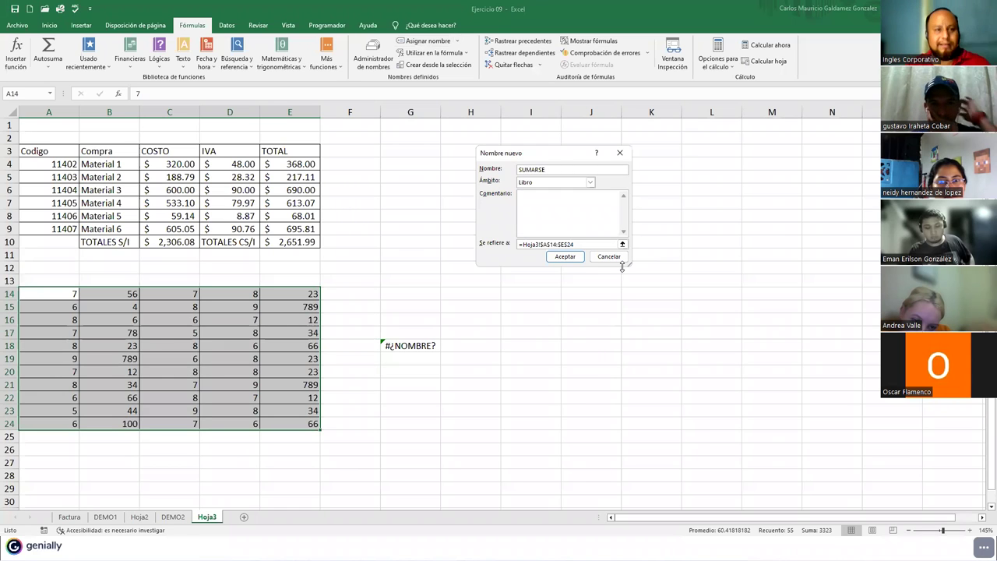
click(564, 258)
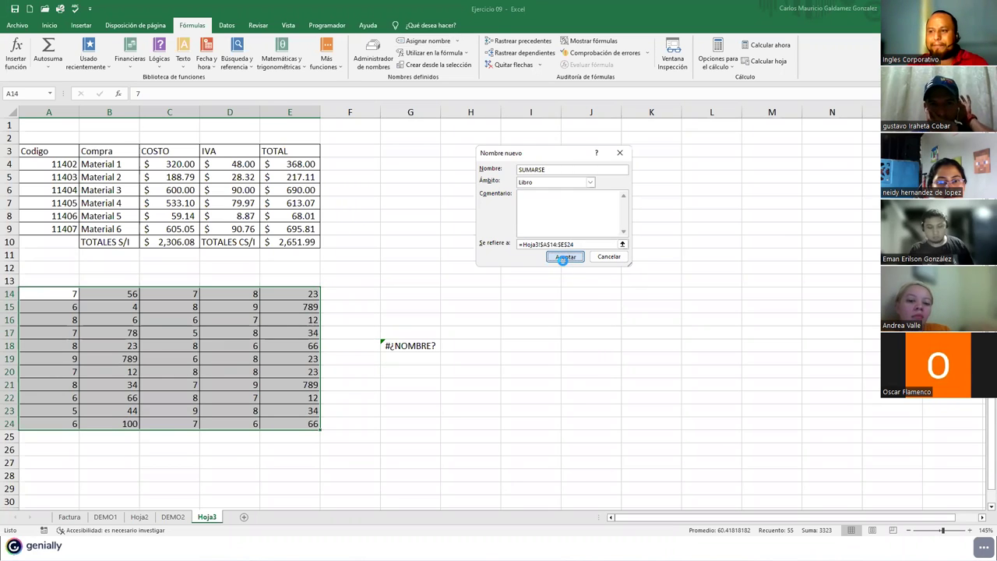
Replace the argument of the SUMA formula in G18 with the named range SUMARSE
click(390, 346)
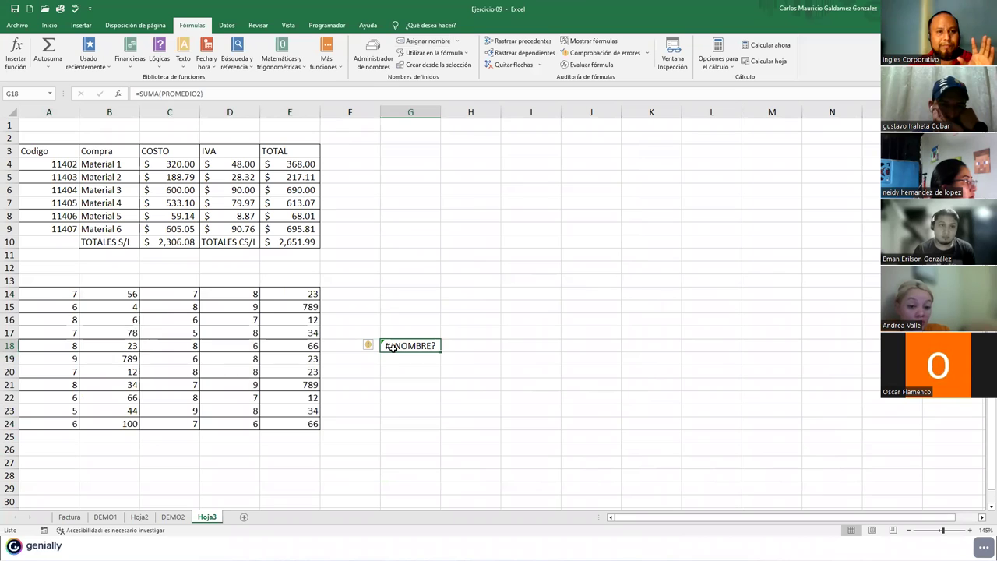
click(45, 292)
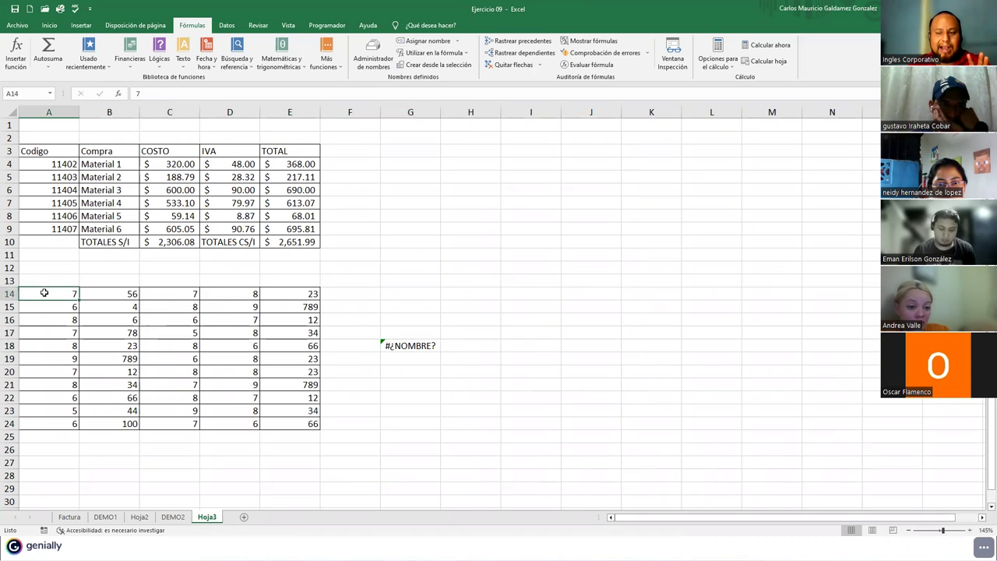
click(310, 425)
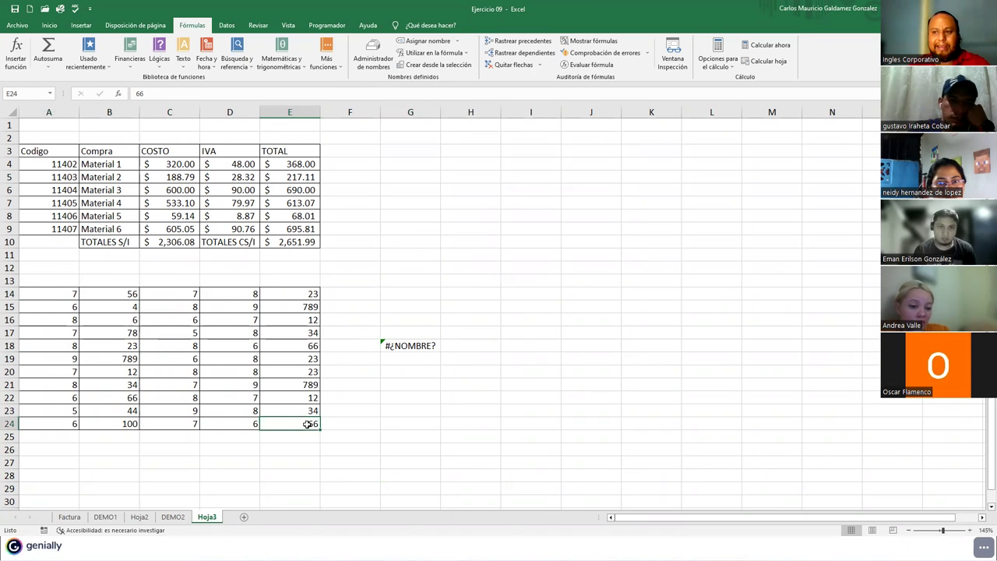
click(403, 336)
click(178, 94)
double_click(178, 93)
key(BackSpace)
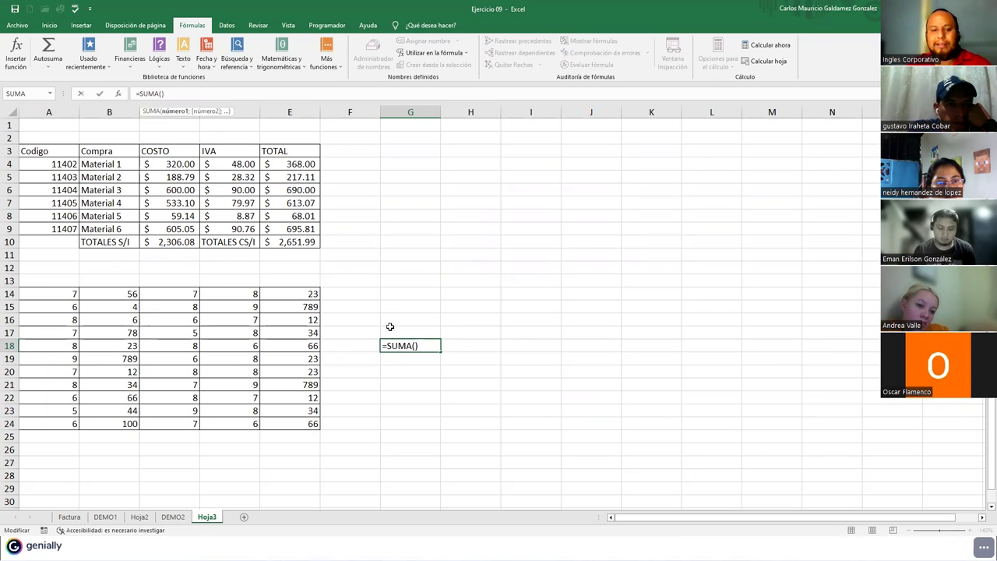
text(sumar)
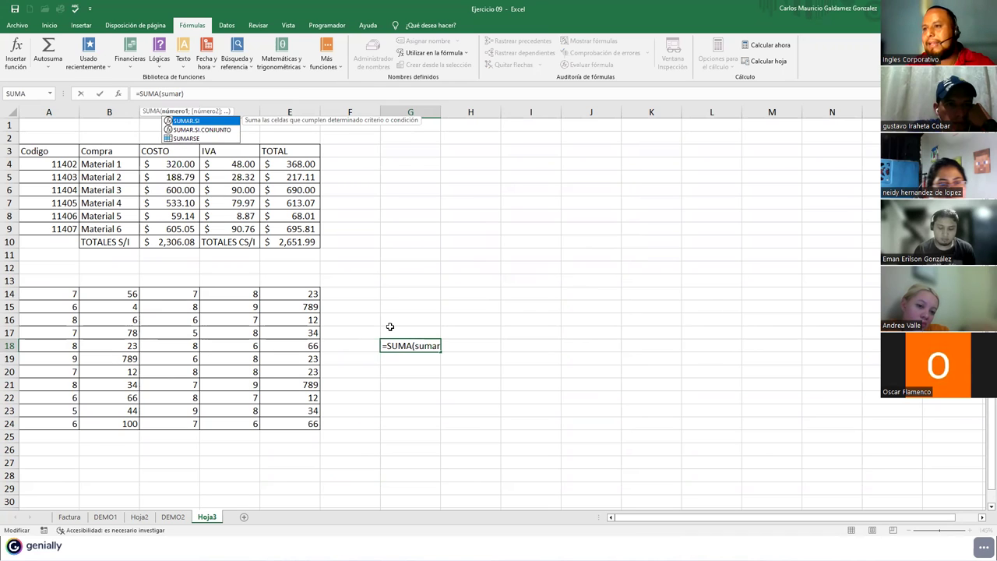
key(Down)
key(Down)
key(Tab)
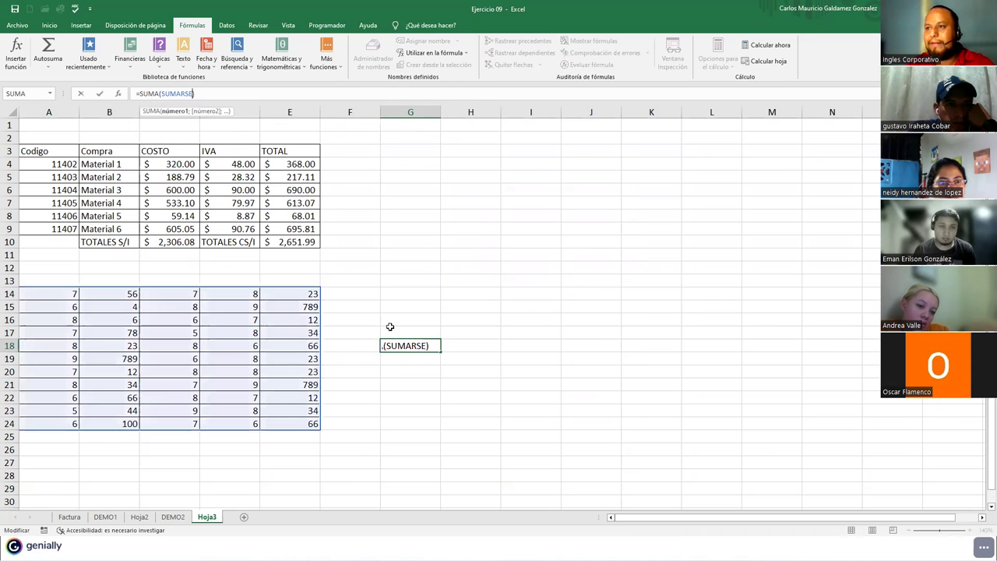
Review and confirm the formula =SUMA(SUMARSE) in G18, and compare its result with the sum of the range A14:E24
click(433, 346)
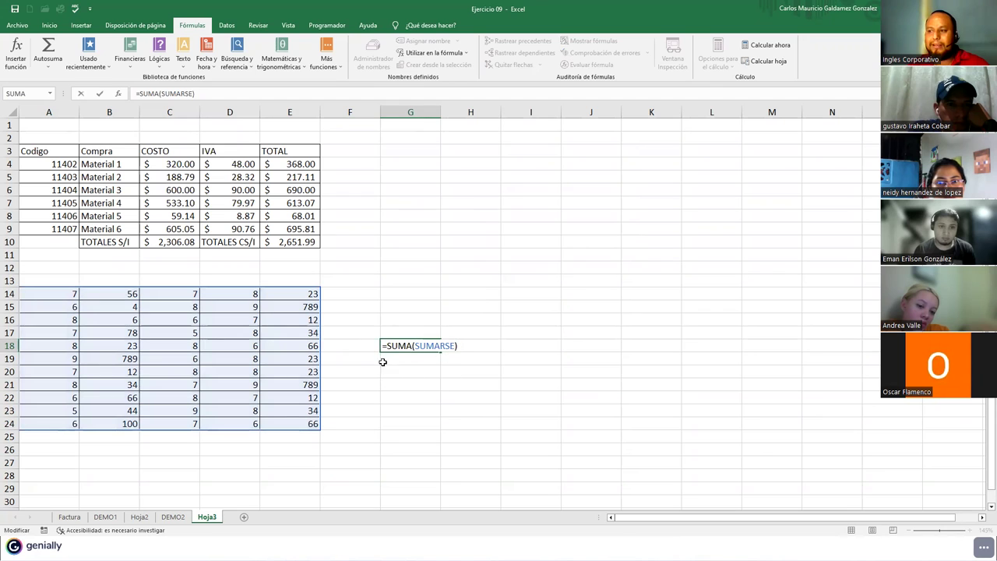
drag(383, 347, 413, 346)
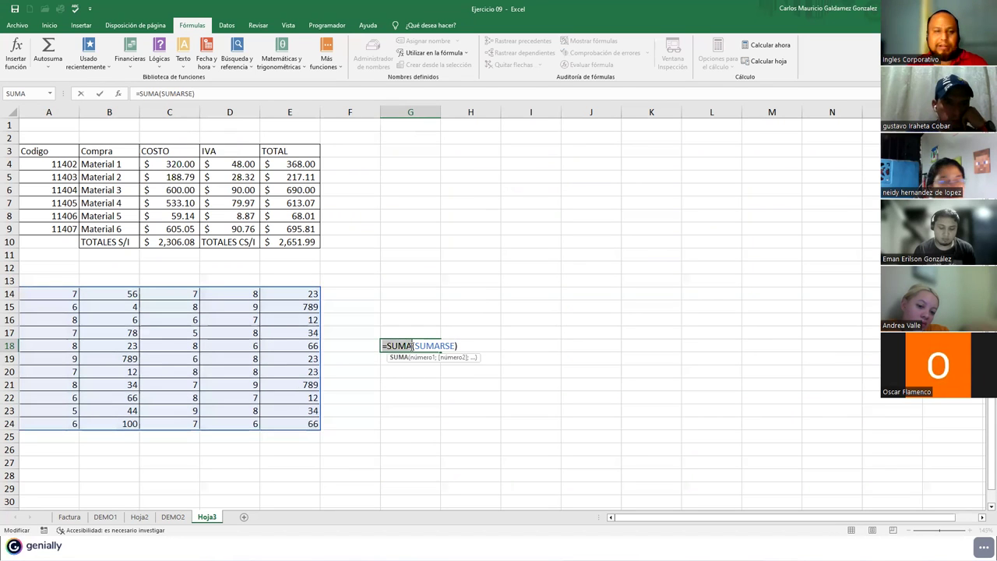
double_click(421, 346)
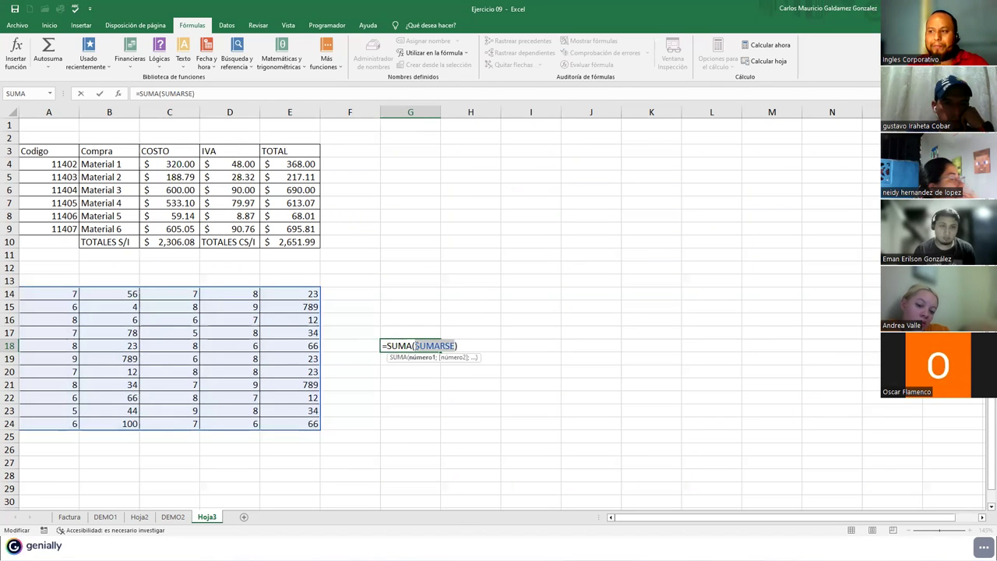
click(439, 345)
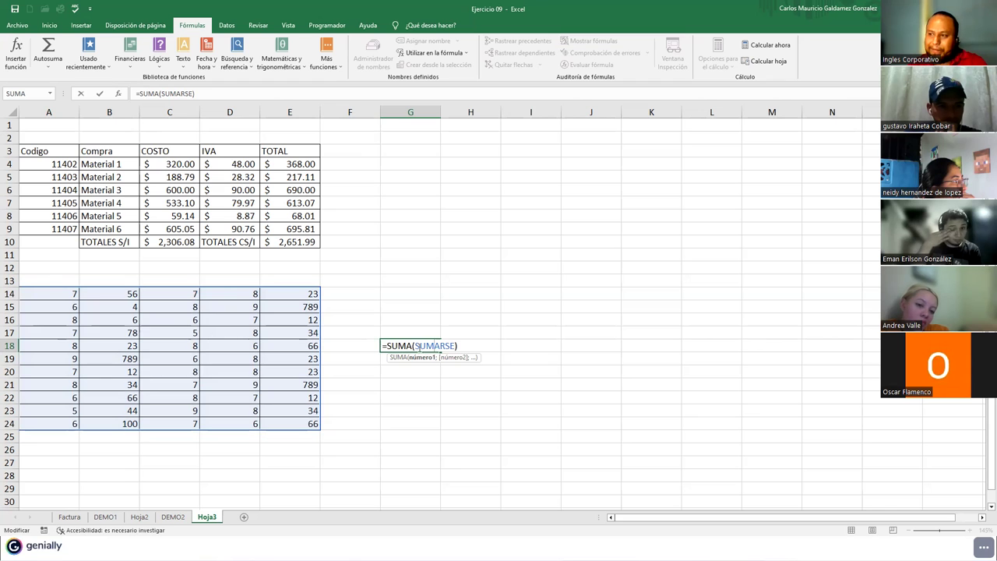
double_click(424, 346)
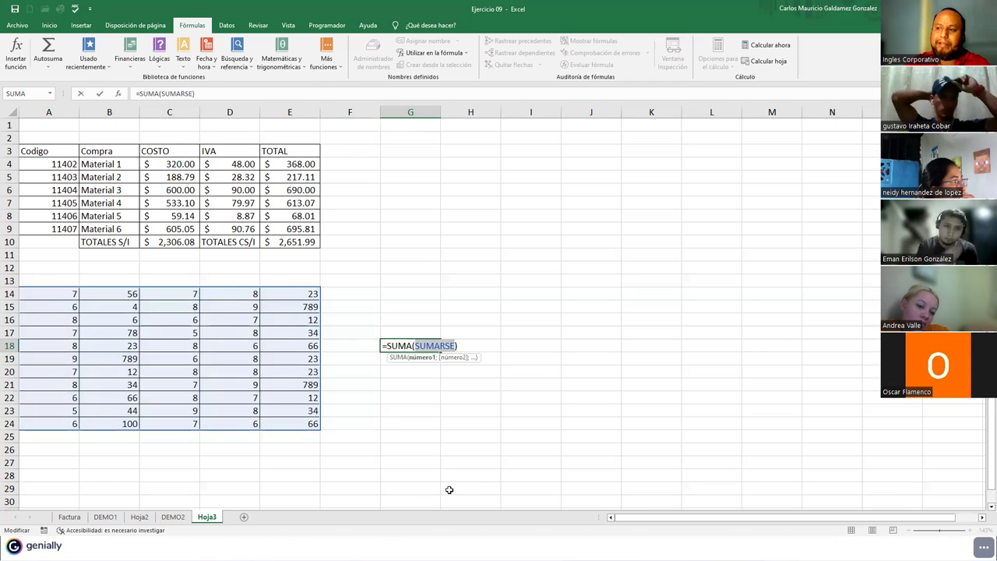
key(ctrl+Return)
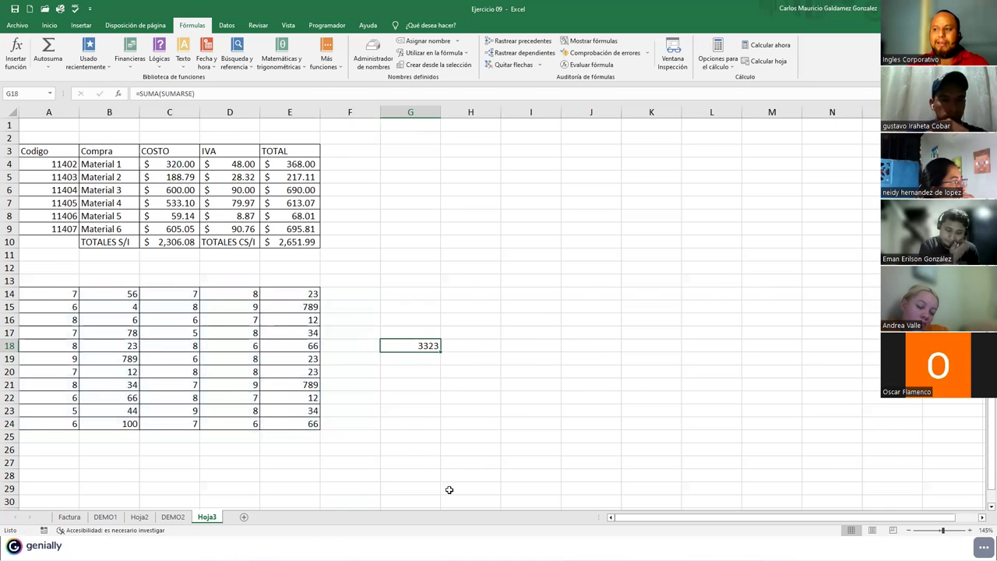
drag(63, 294, 308, 425)
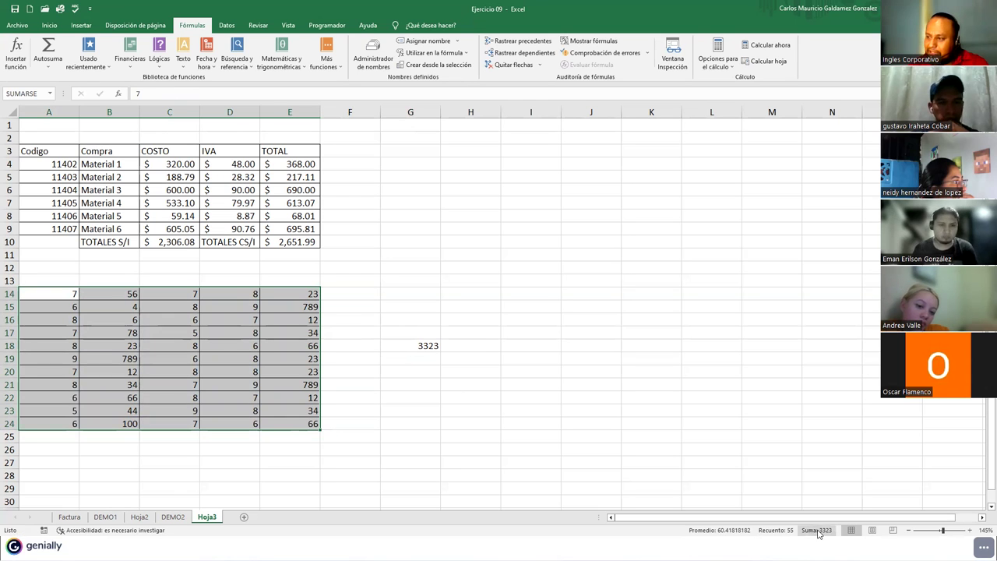
Compare the named-range total in G18 with the sum of block A14:E24 on Hoja3, and glance at the DEMO2 value table
click(818, 531)
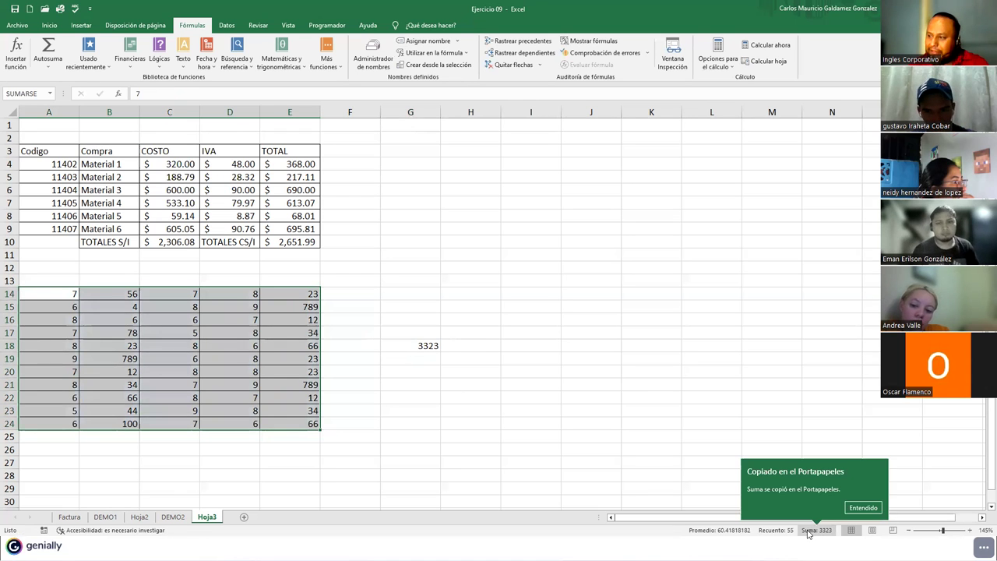
click(411, 345)
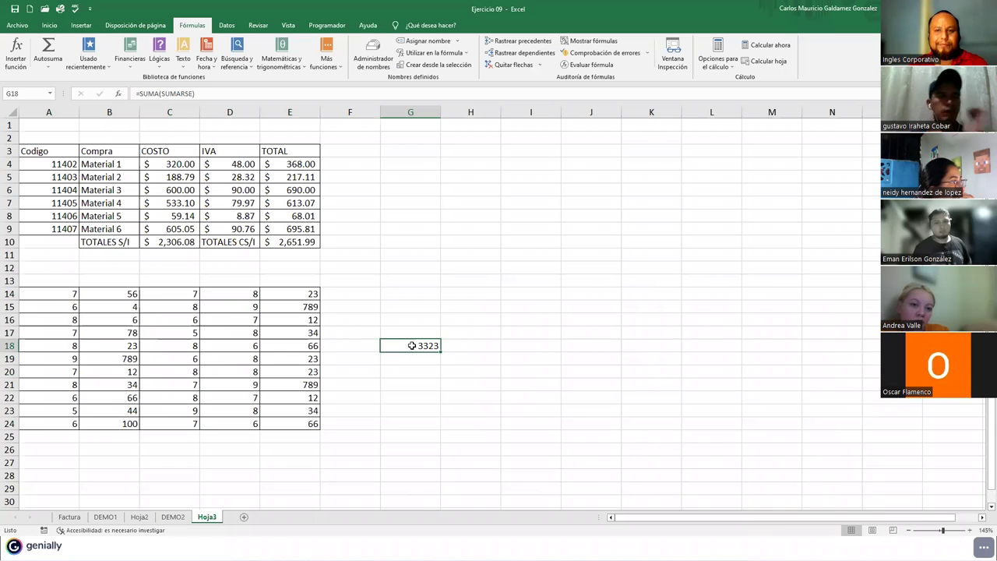
drag(63, 294, 270, 421)
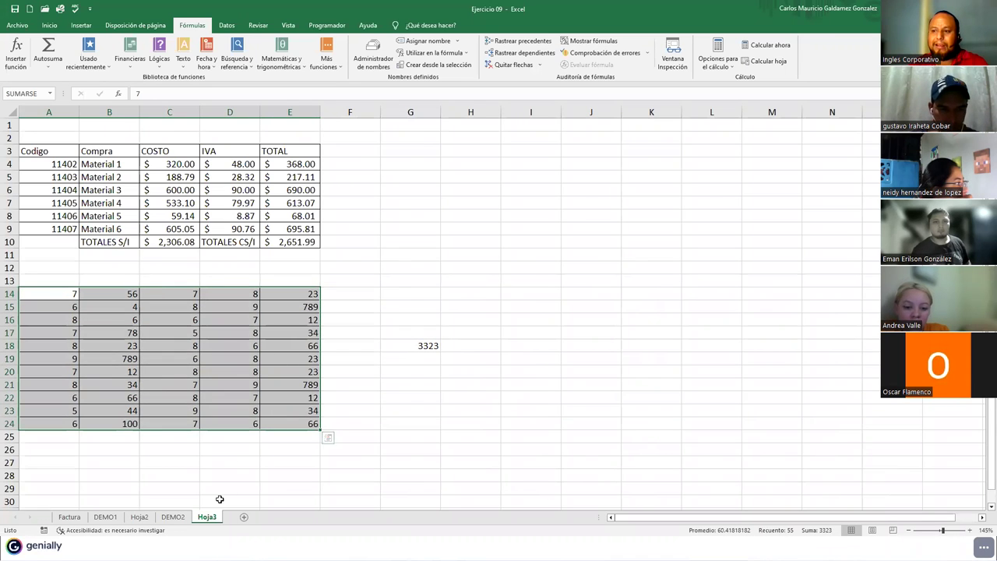
click(173, 517)
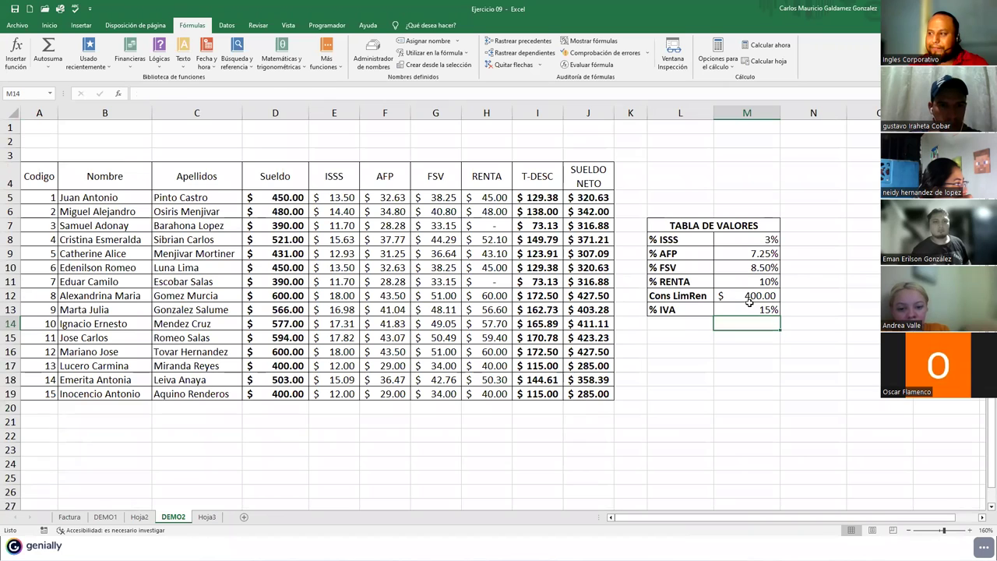
click(206, 516)
drag(67, 294, 286, 423)
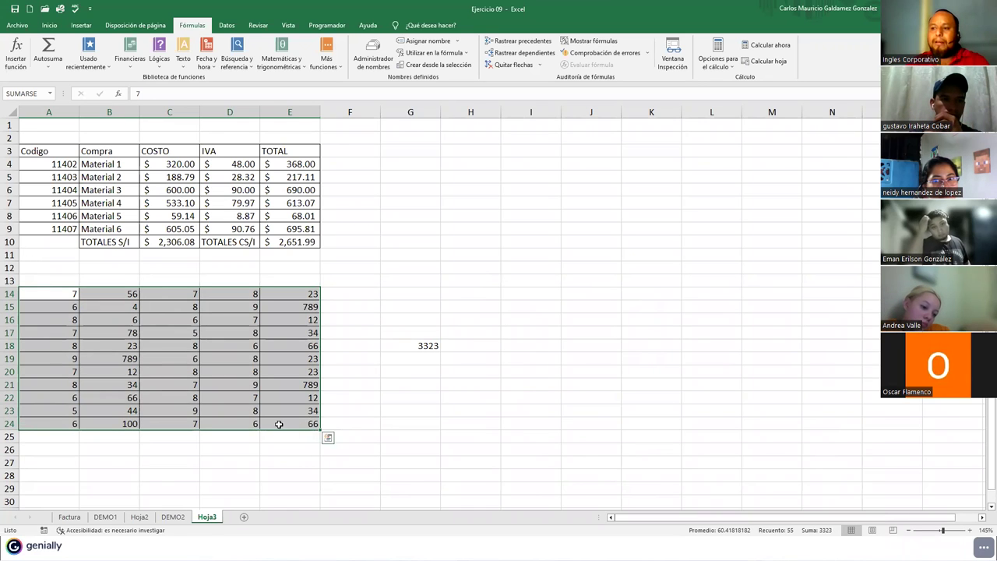
click(244, 409)
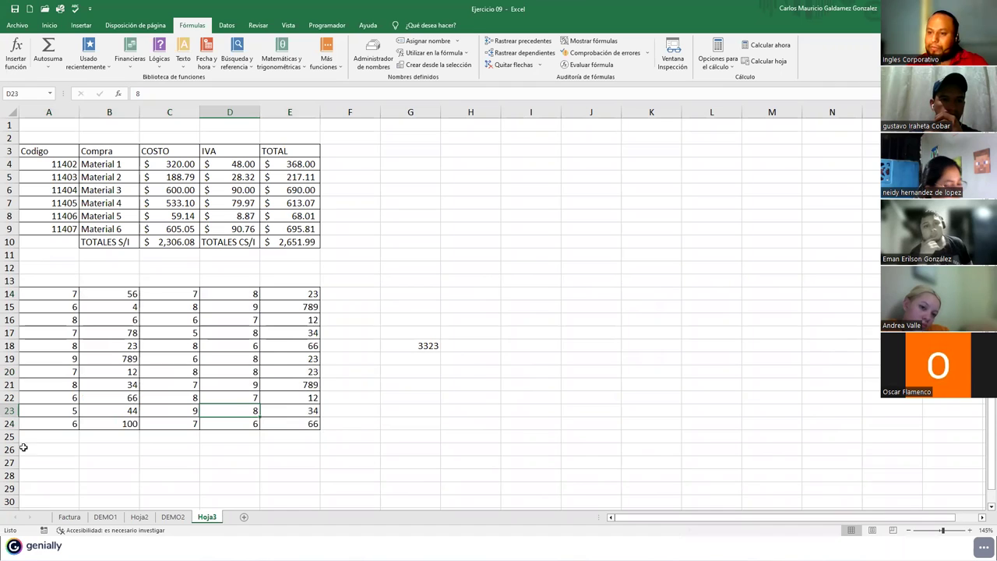
On the Factura sheet, examine the % IVA formula in H14, the Total con IVA cell and the 13% rate cell G32 it references
click(69, 518)
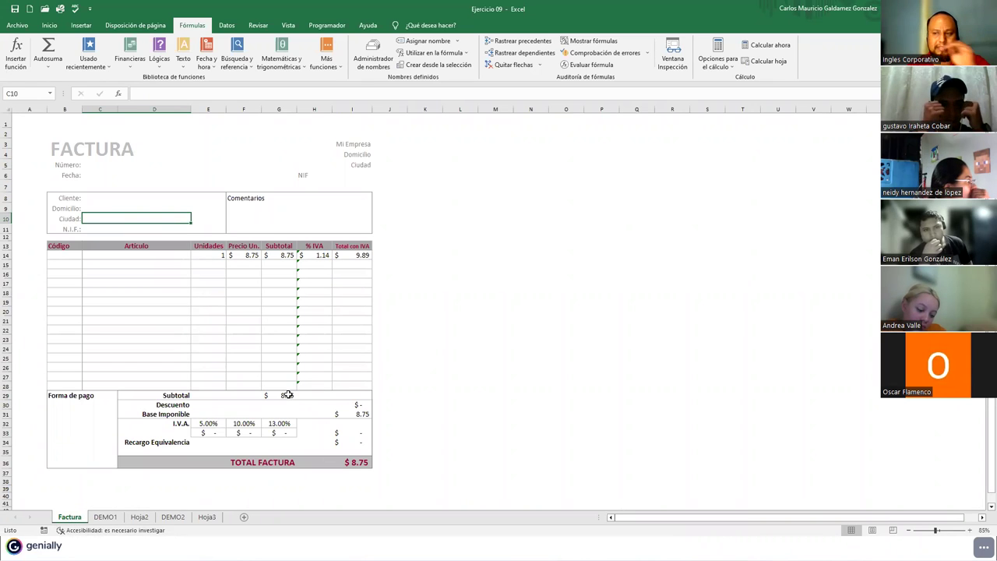
click(307, 255)
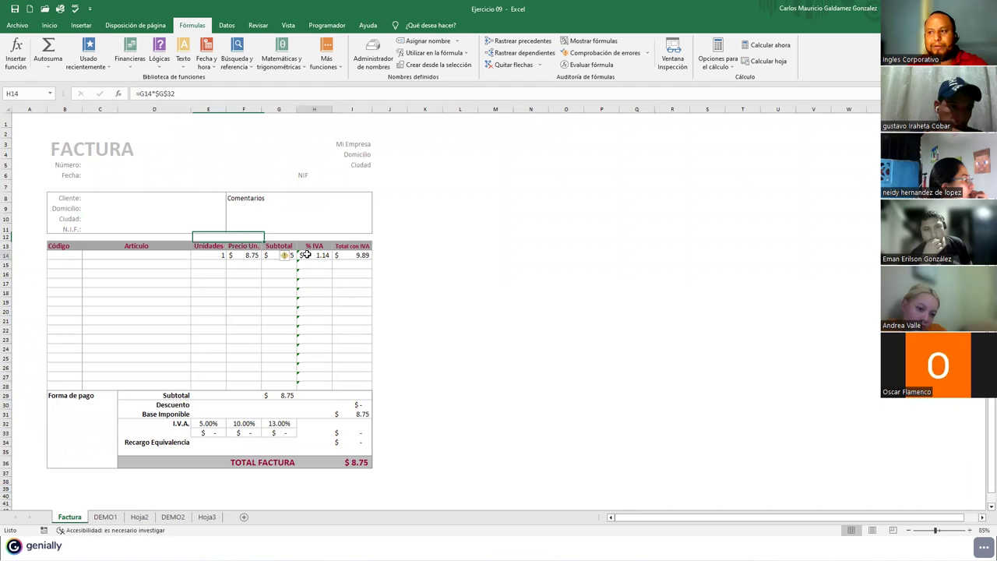
click(354, 255)
click(312, 395)
drag(312, 396, 350, 395)
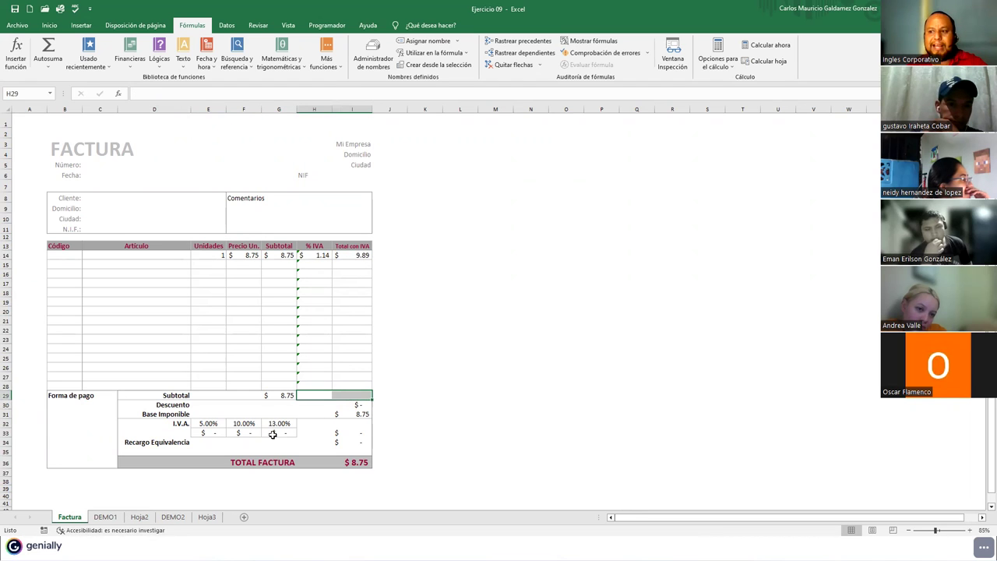
click(277, 425)
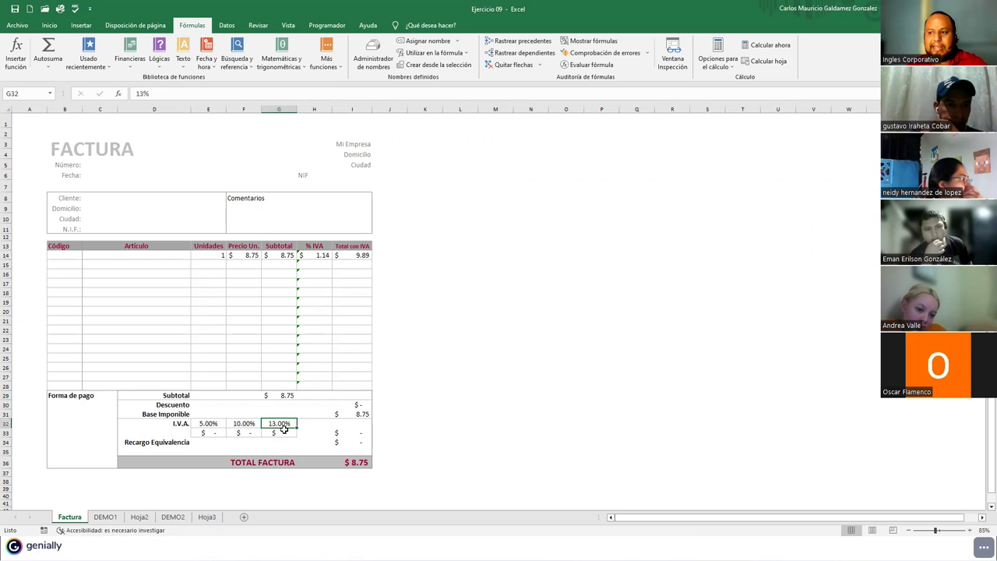
click(312, 255)
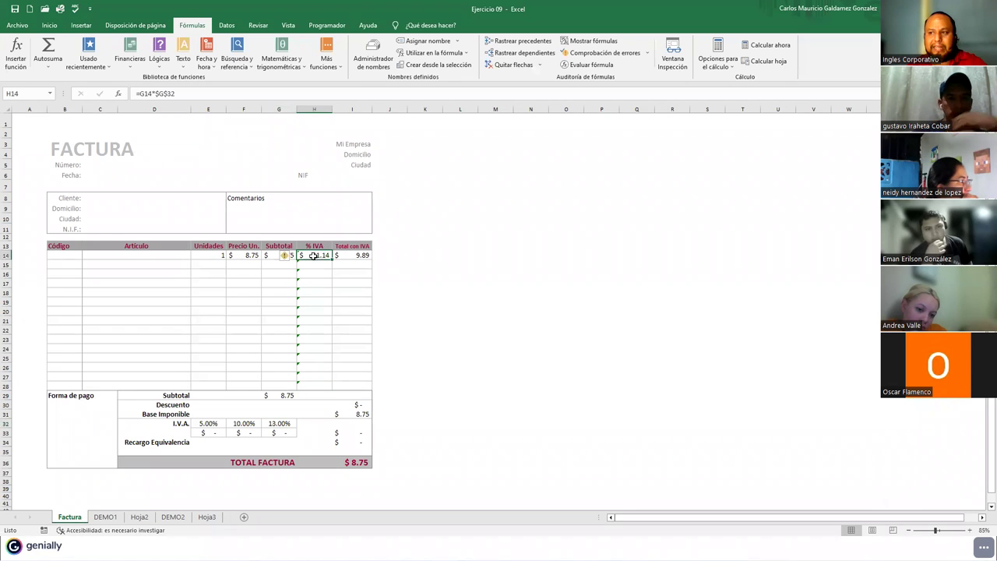
click(277, 425)
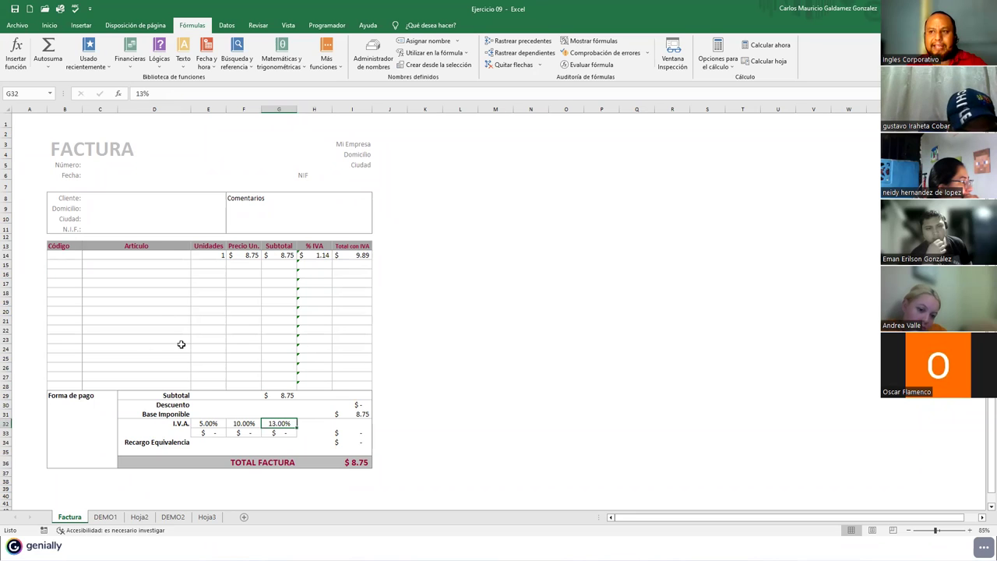
click(309, 257)
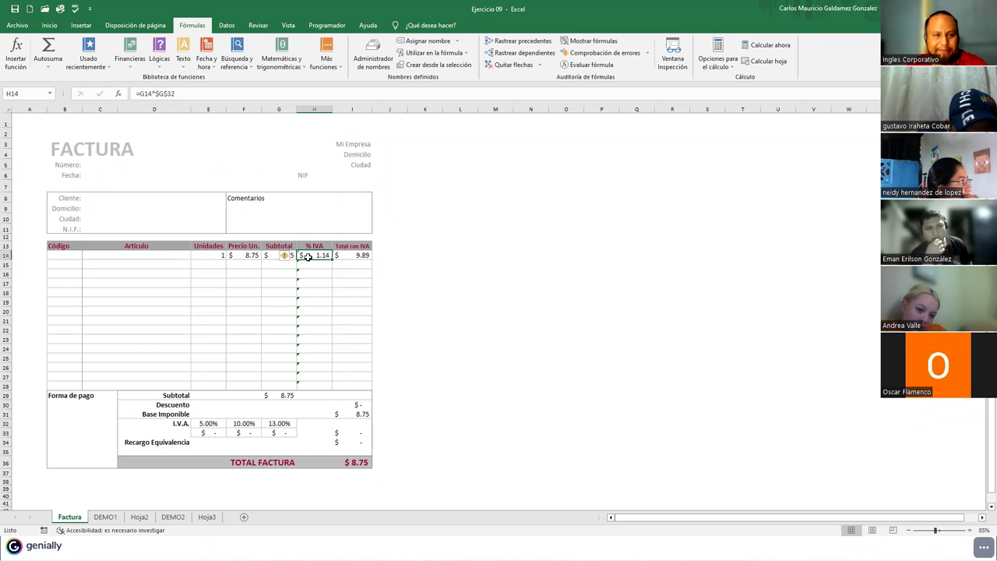
Fill the Unidades and Precio Un. values of invoice row 14 down to row 28 as an increasing series
drag(221, 258, 250, 387)
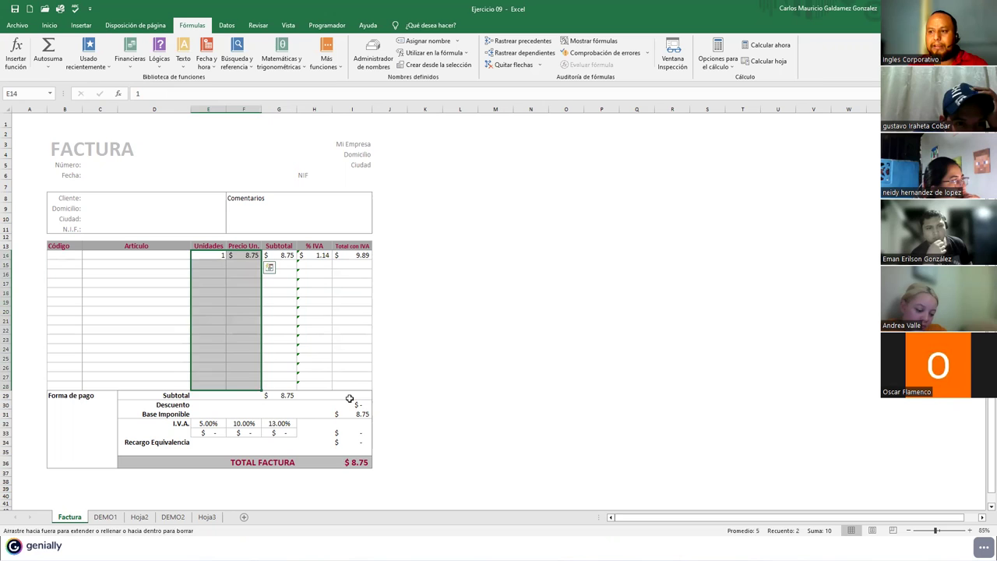
click(352, 301)
click(350, 398)
click(350, 414)
drag(316, 312, 318, 388)
Check the Subtotal, % IVA and Total con IVA formulas of the invoice lines against the Subtotal and Base Imponible totals
click(266, 254)
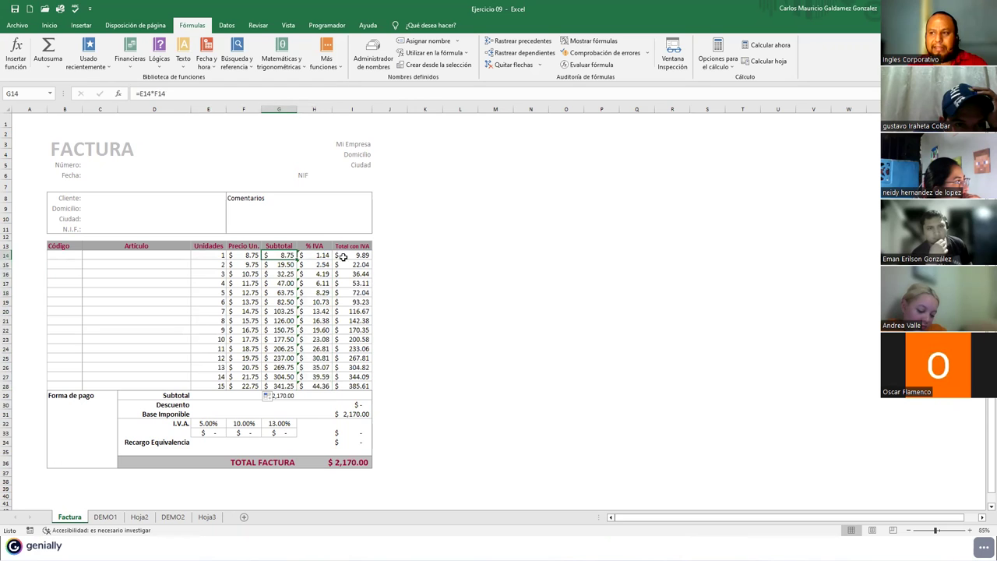
click(318, 255)
click(349, 257)
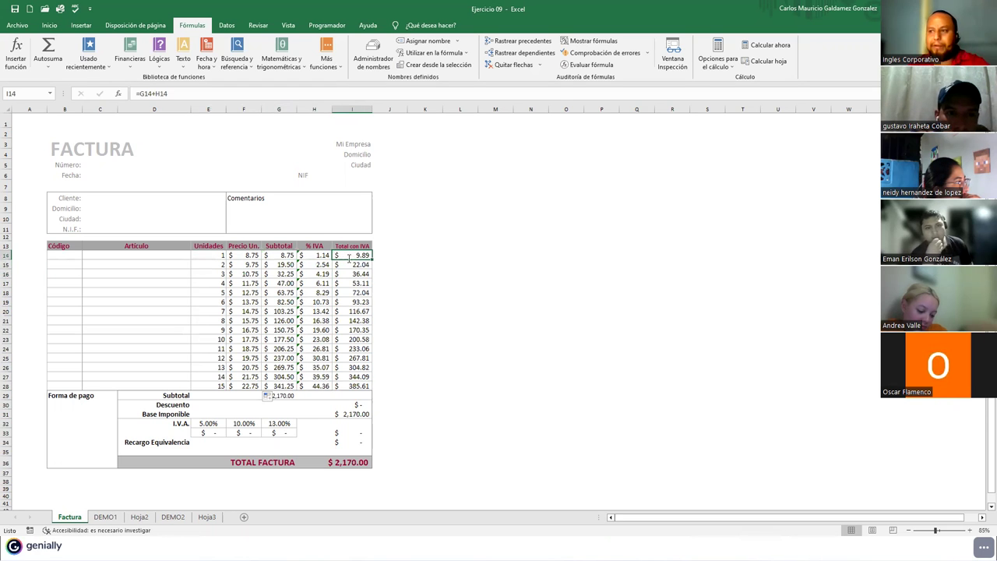
double_click(349, 258)
key(Escape)
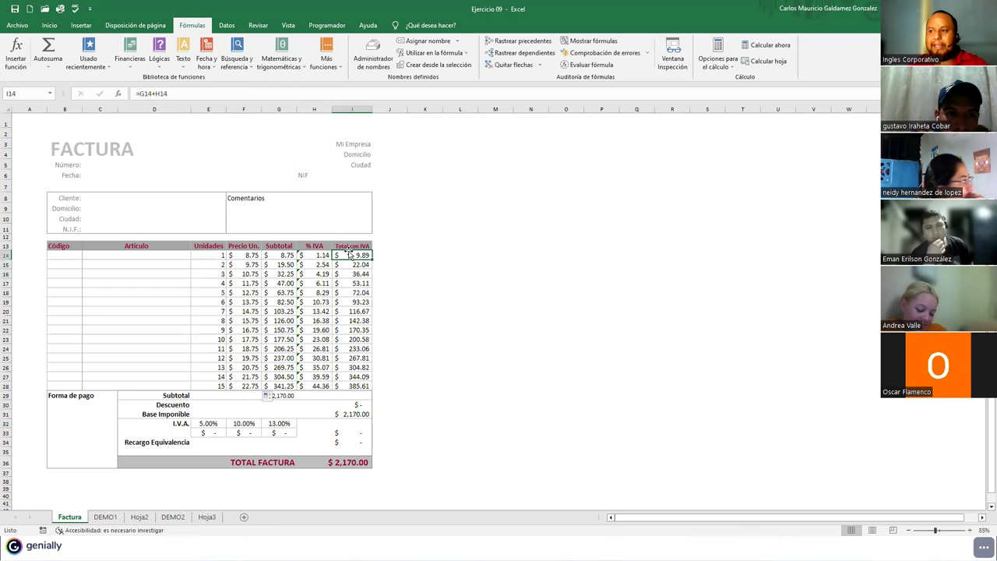
drag(349, 256, 350, 387)
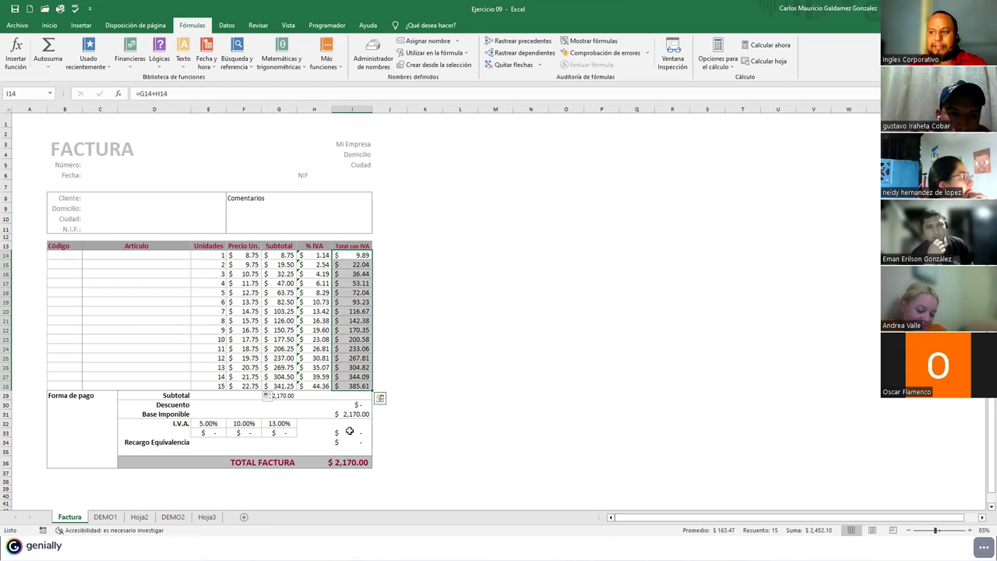
click(344, 415)
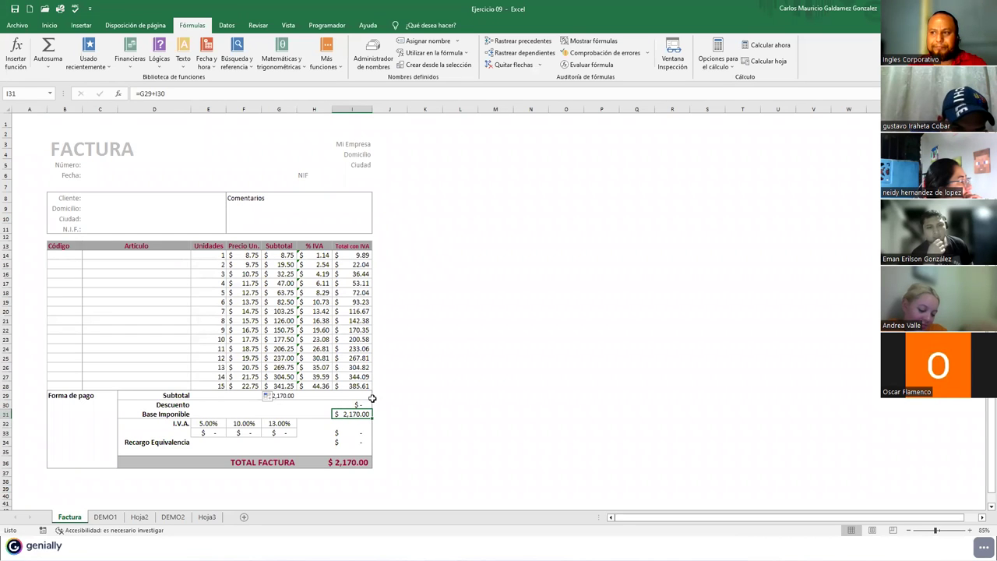
drag(276, 255, 279, 386)
click(231, 406)
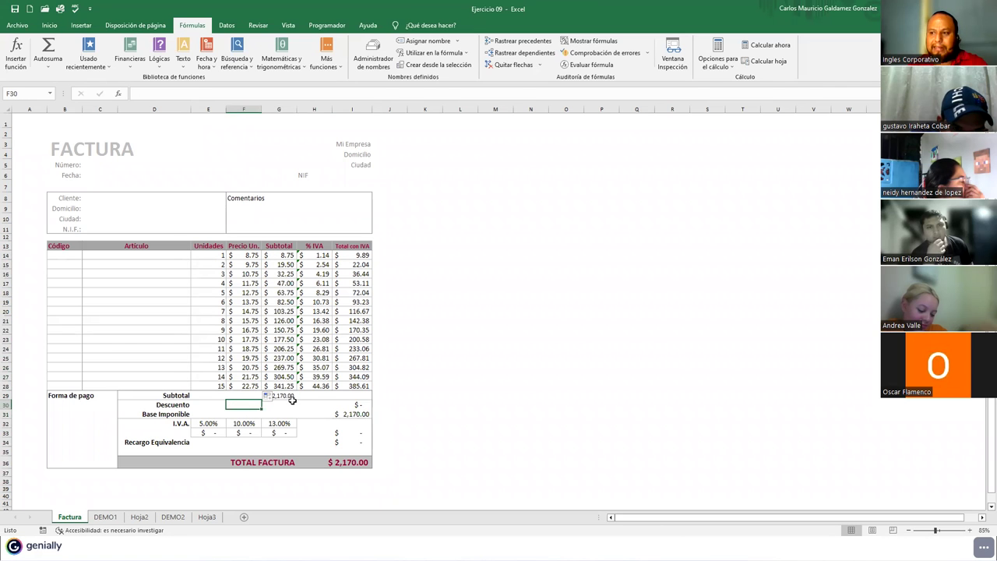
click(279, 394)
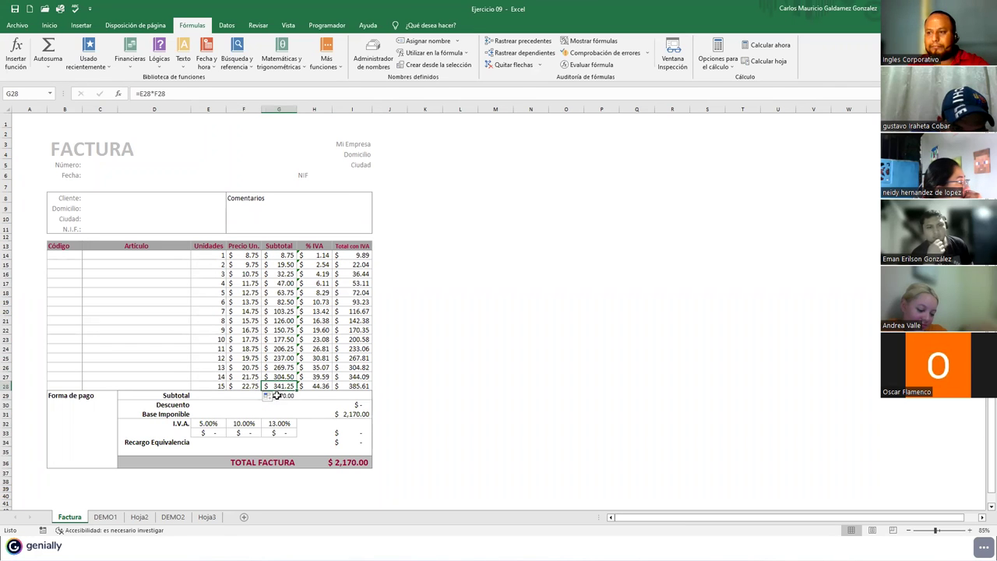
click(250, 396)
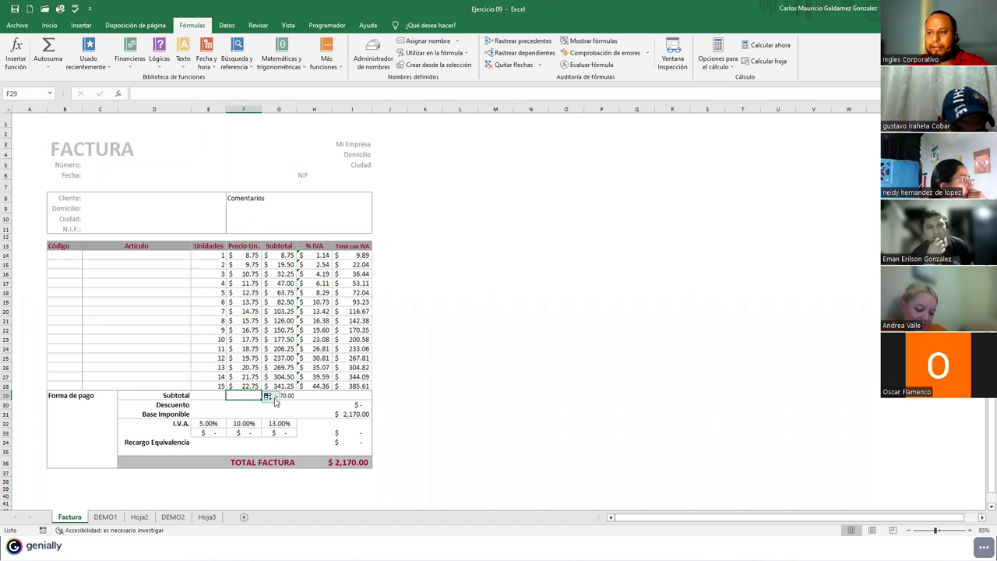
click(274, 396)
click(248, 386)
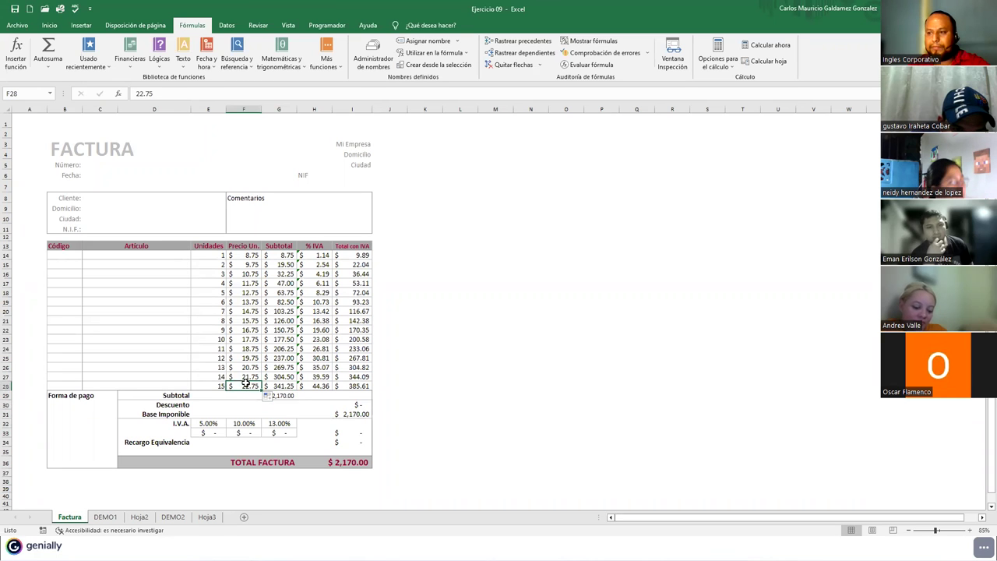
Switch the fill of Unidades and Precio Un. in rows 14 to 28 to the Copiar celdas option
click(269, 396)
click(257, 407)
click(285, 396)
click(269, 397)
click(296, 410)
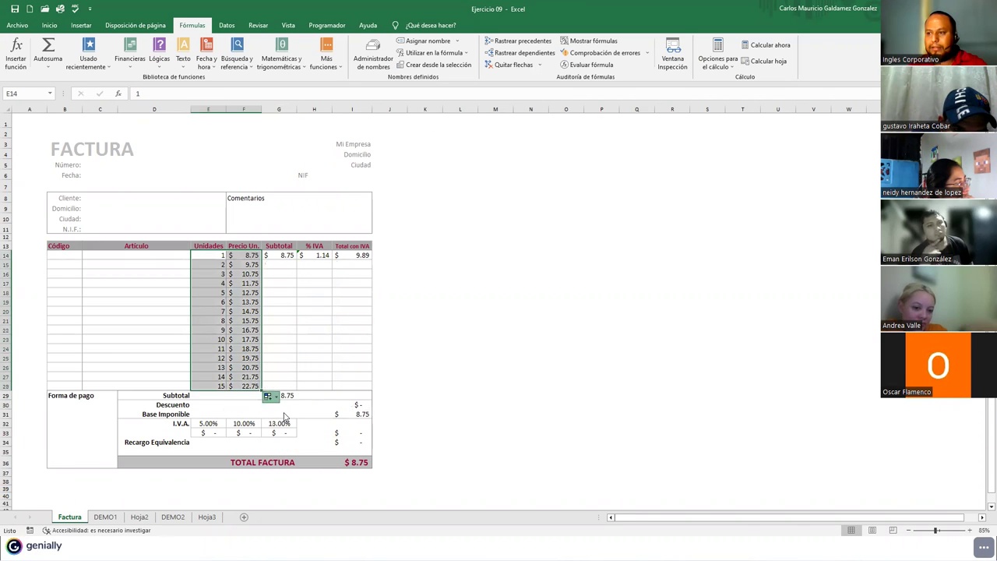
Undo the latest changes, checking the Hoja3 and DEMO2 sheets along the way
key(ctrl+z)
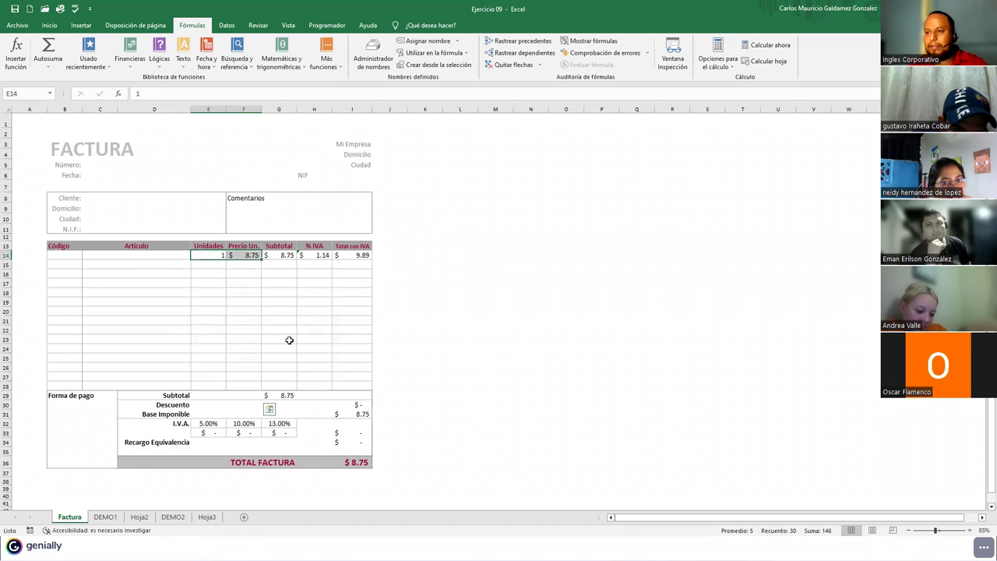
click(289, 340)
click(206, 517)
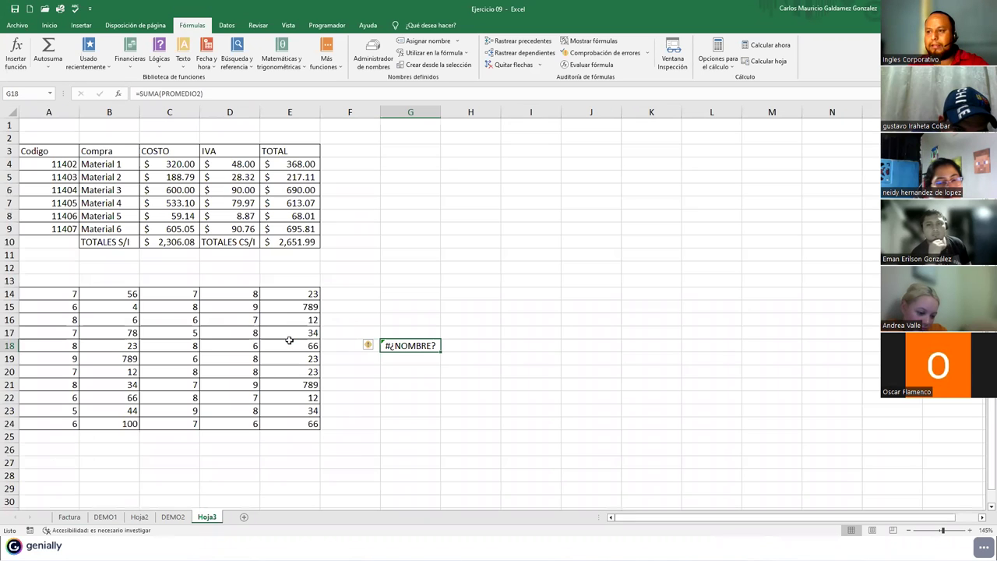
click(174, 517)
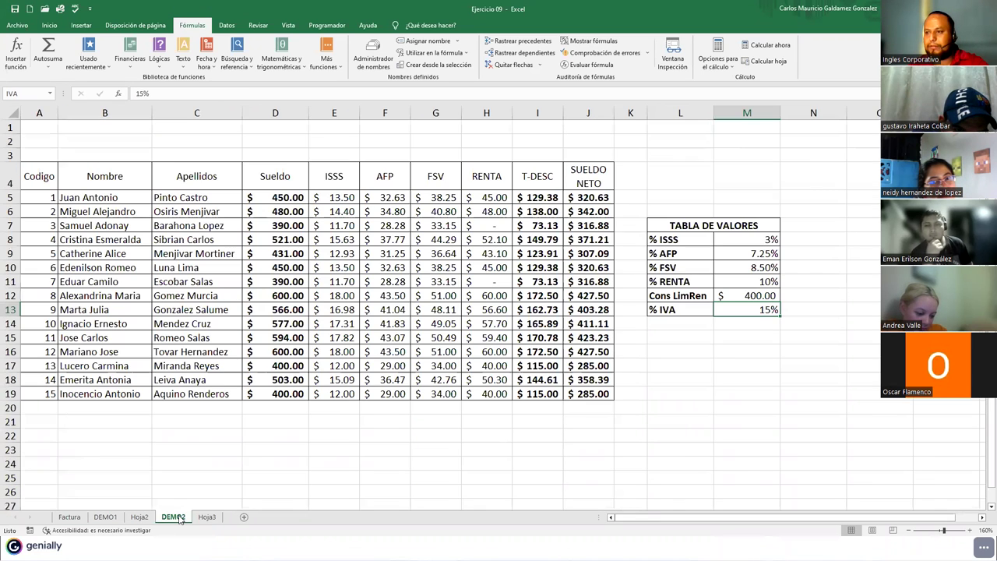
click(208, 517)
key(ctrl+z)
key(ctrl+z)
Try to paste the copied content at F22 in the Precio Un. column of the invoice
click(243, 330)
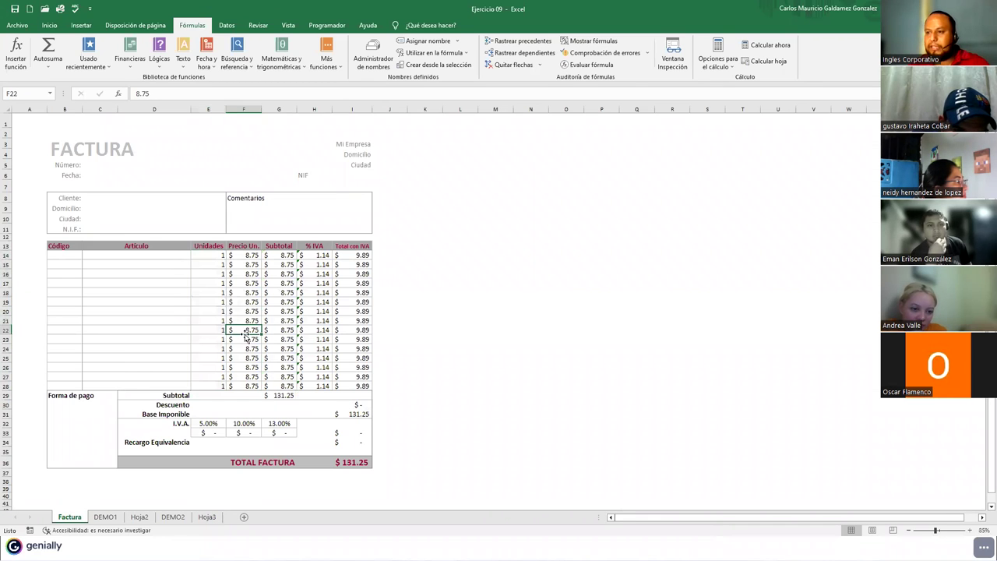
key(ctrl+v)
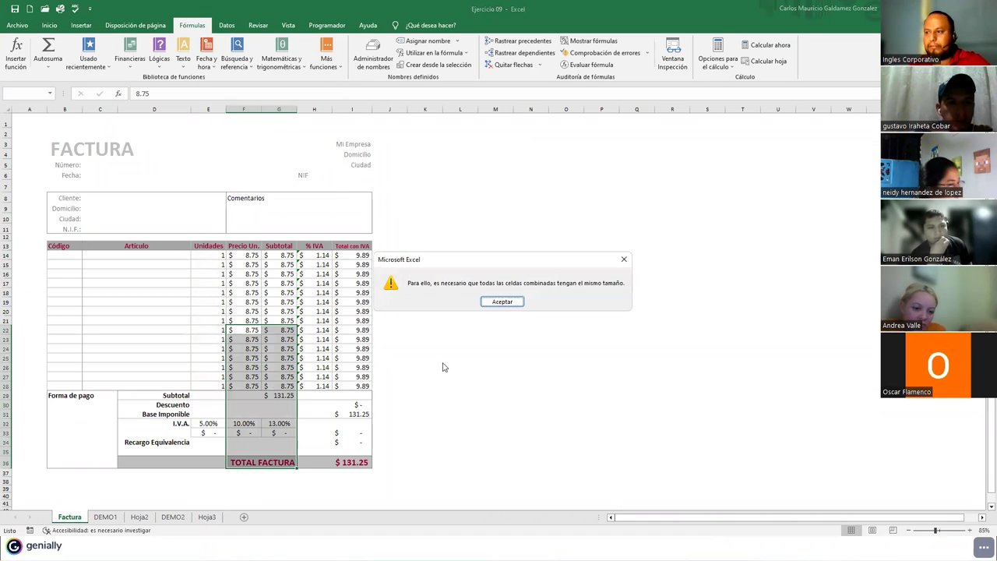
click(504, 302)
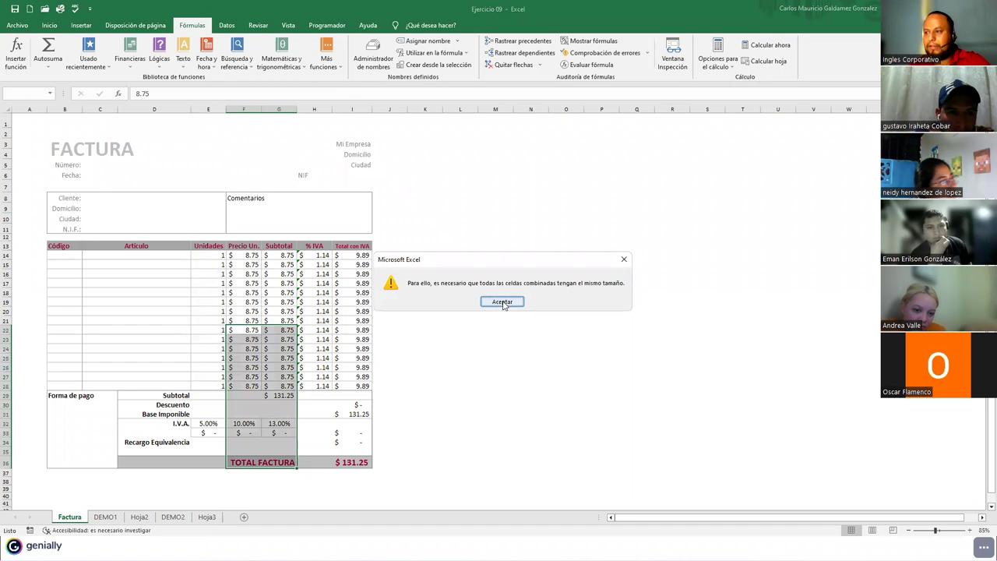
click(503, 303)
Fill Unidades and Precio Un. from row 14 down to row 28 using the Serie de relleno option
drag(214, 256, 262, 393)
key(ctrl+v)
click(205, 385)
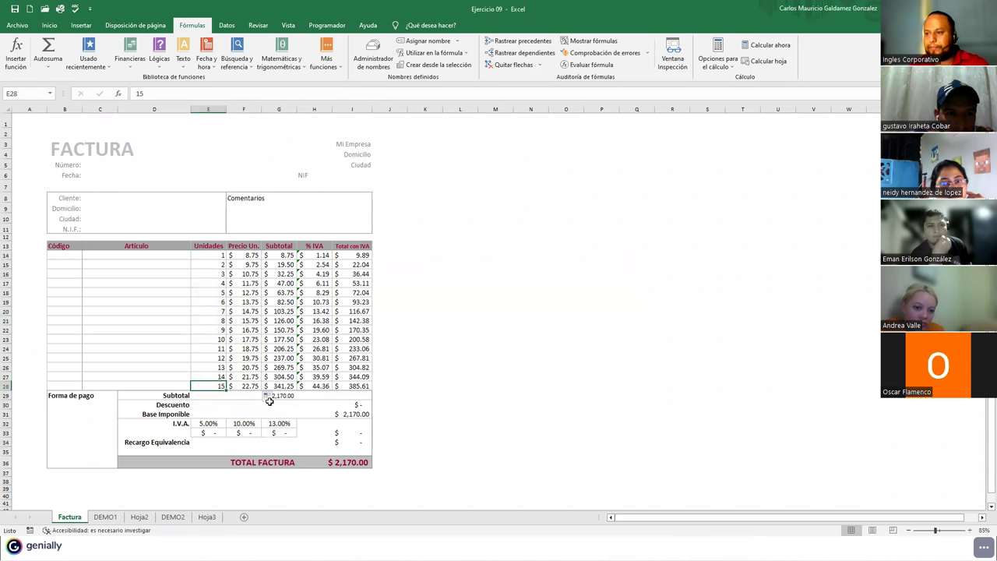
click(268, 396)
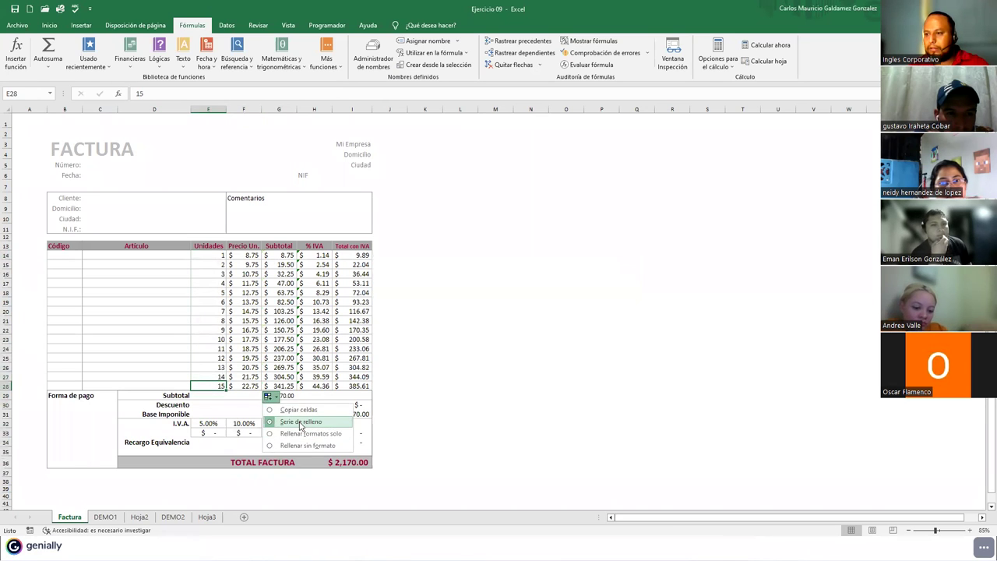
click(296, 421)
Examine the sums of the Subtotal range G14:G28 and the % IVA range H14:H28 on the invoice
click(286, 395)
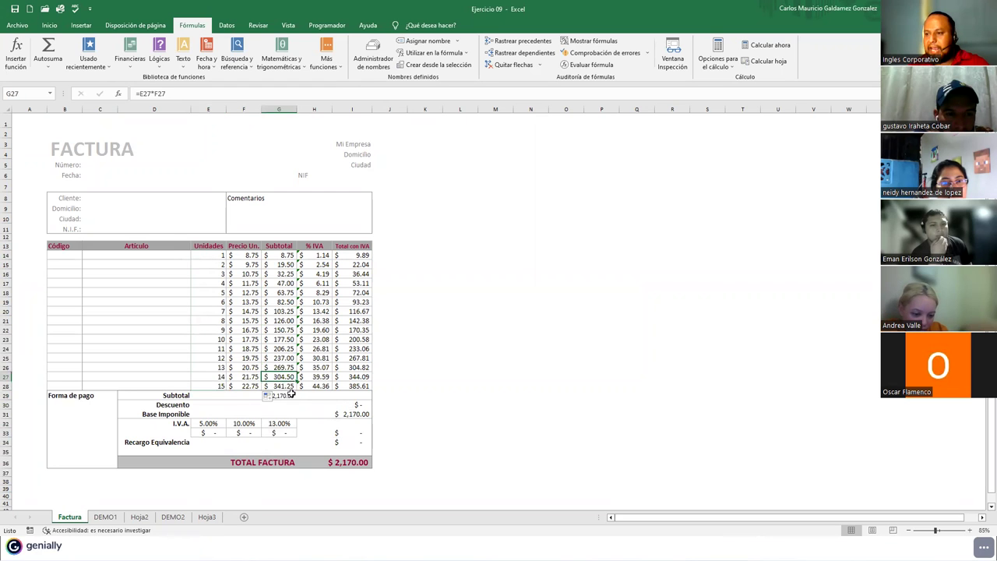
drag(285, 255, 288, 392)
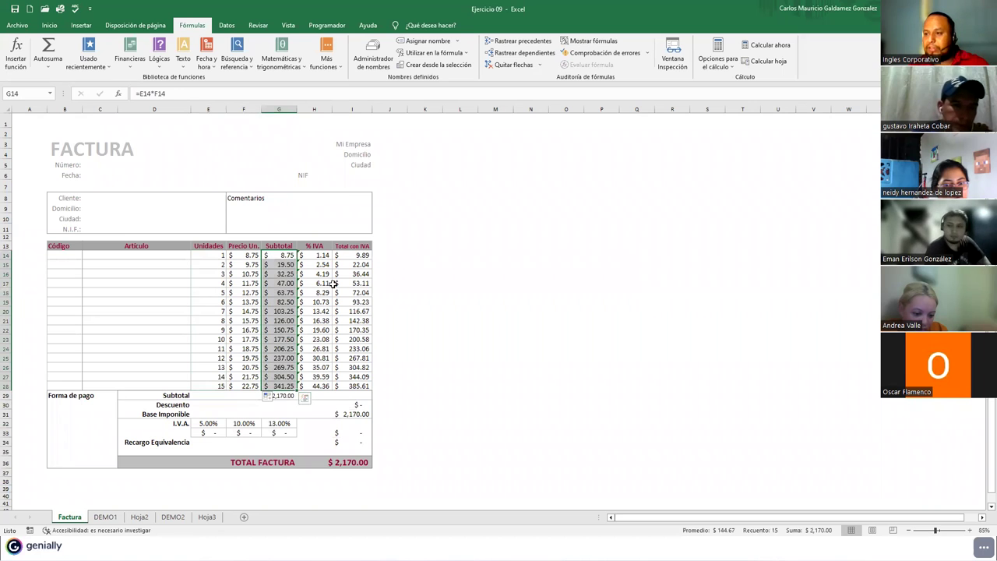
drag(322, 257, 325, 386)
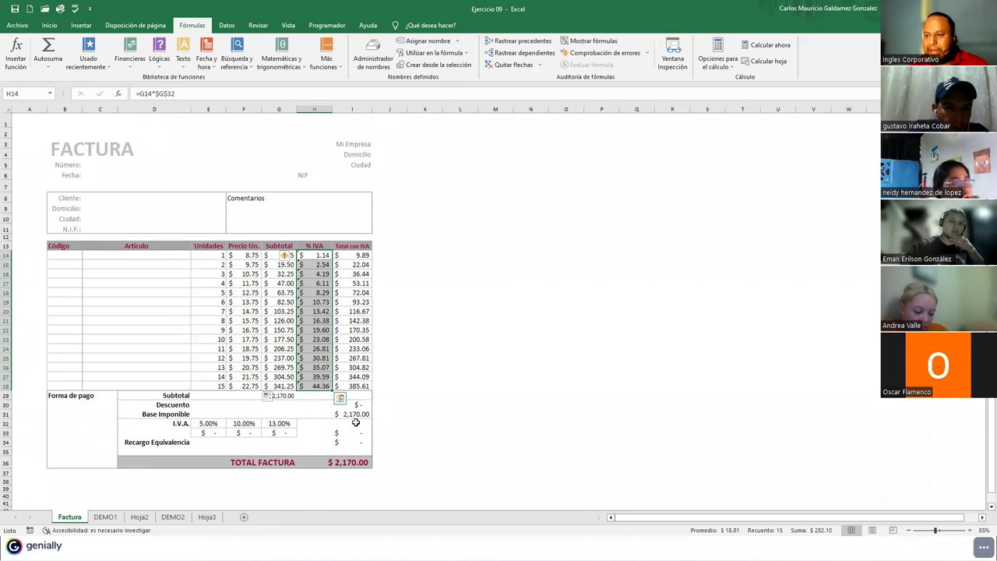
Examine the formulas behind Base Imponible, Descuento and I.V.A., the % IVA range H14:H28, the 13.00% rate and a Subtotal line
click(344, 414)
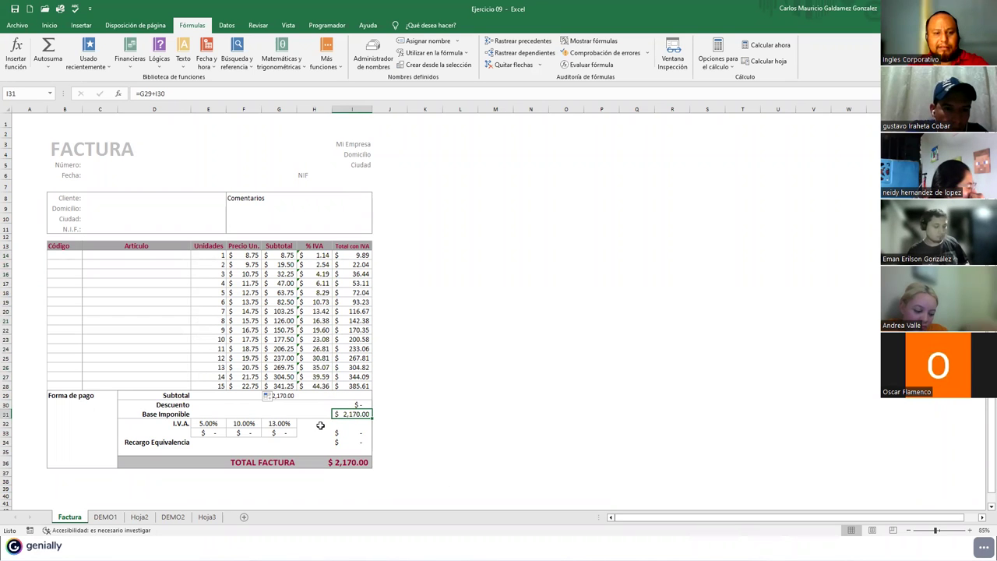
key(F2)
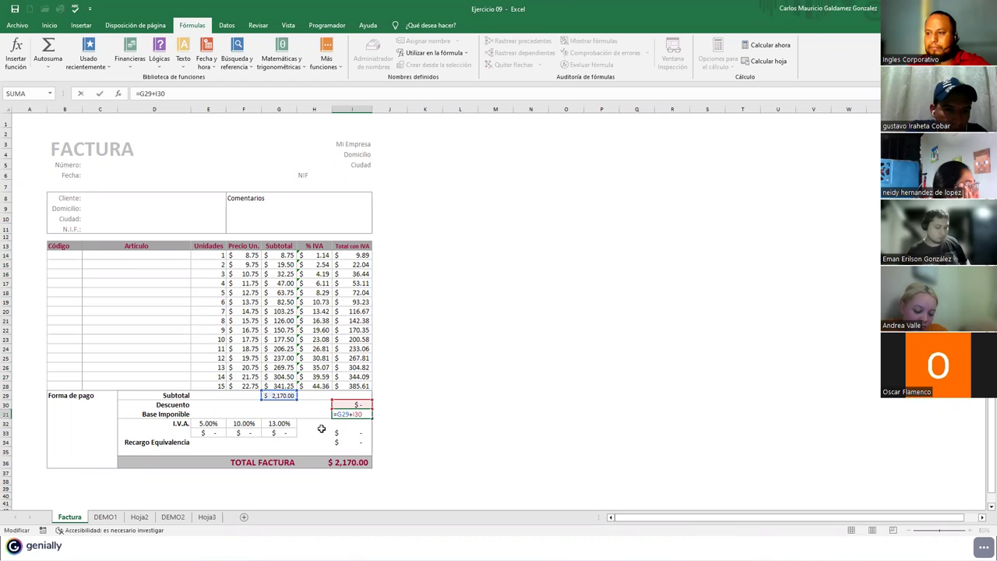
key(Escape)
click(353, 404)
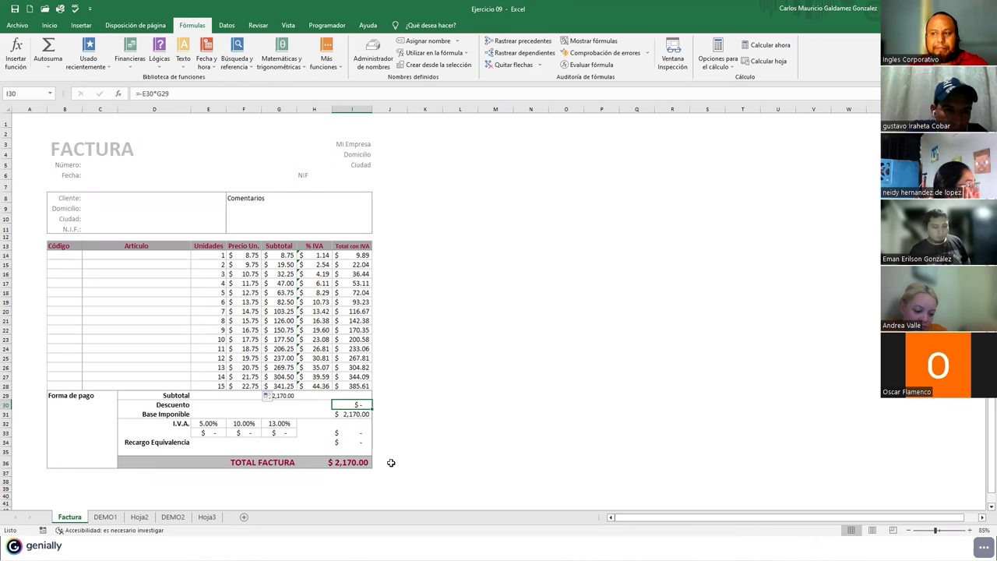
drag(318, 256, 320, 387)
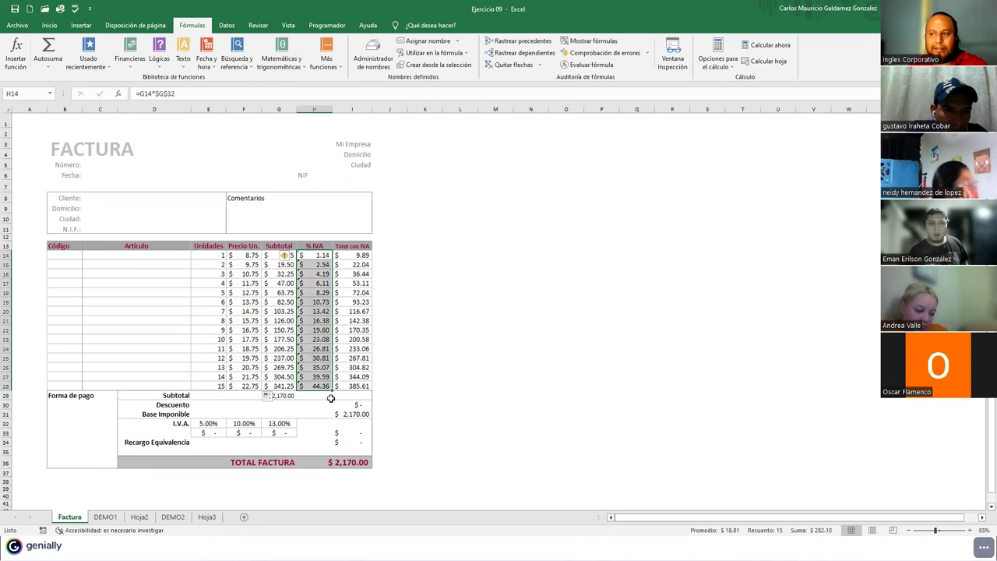
click(353, 405)
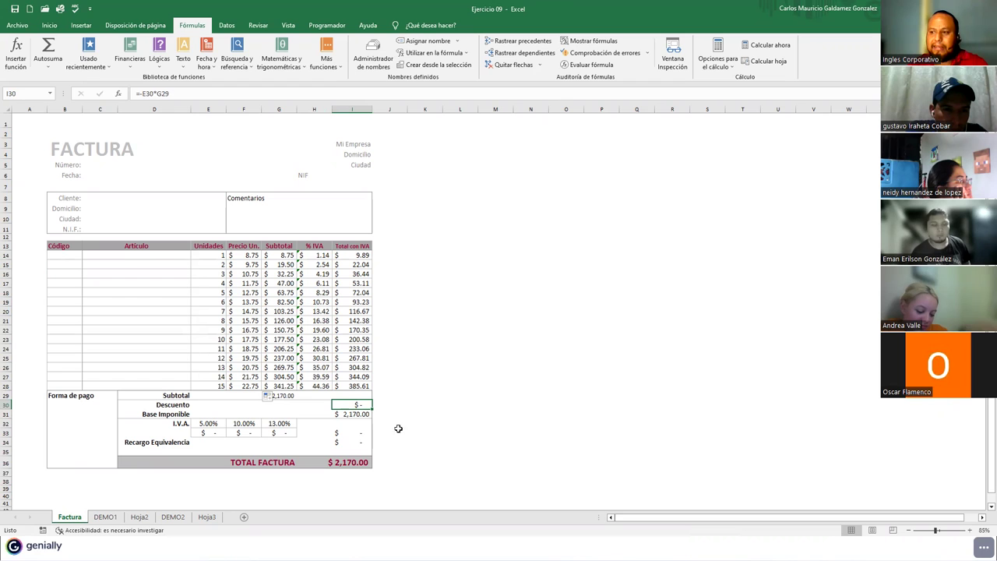
click(350, 434)
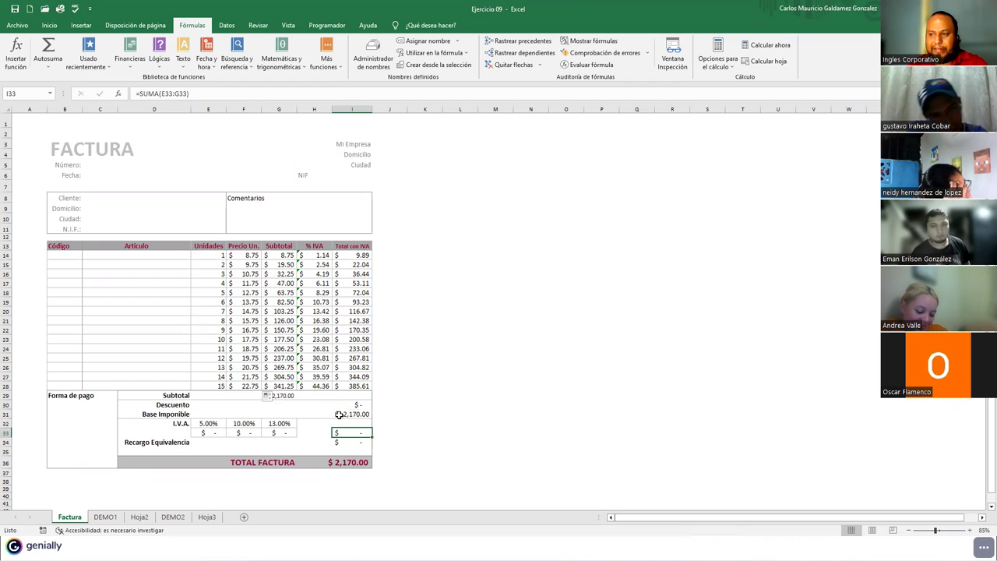
click(277, 423)
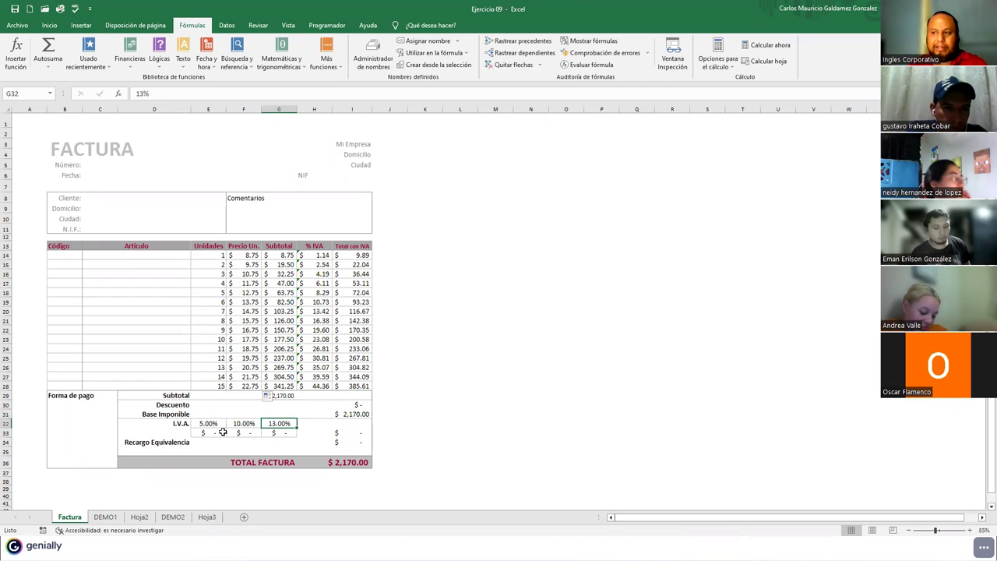
click(294, 358)
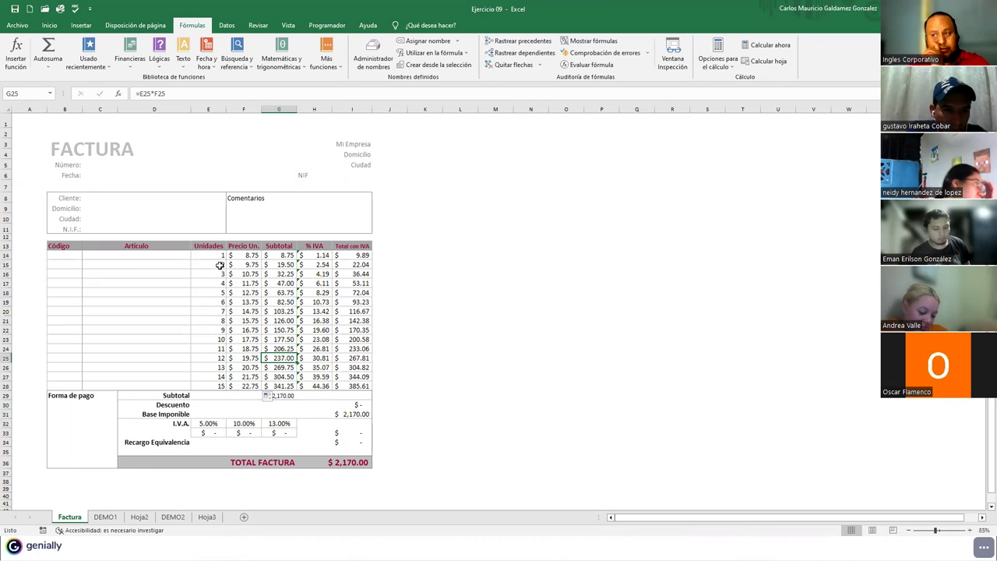
Clear the Unidades and Precio Un. entries in E14:F28 and the % IVA and Total con IVA formulas in H14:I28
drag(219, 258, 248, 387)
key(Delete)
drag(315, 256, 356, 385)
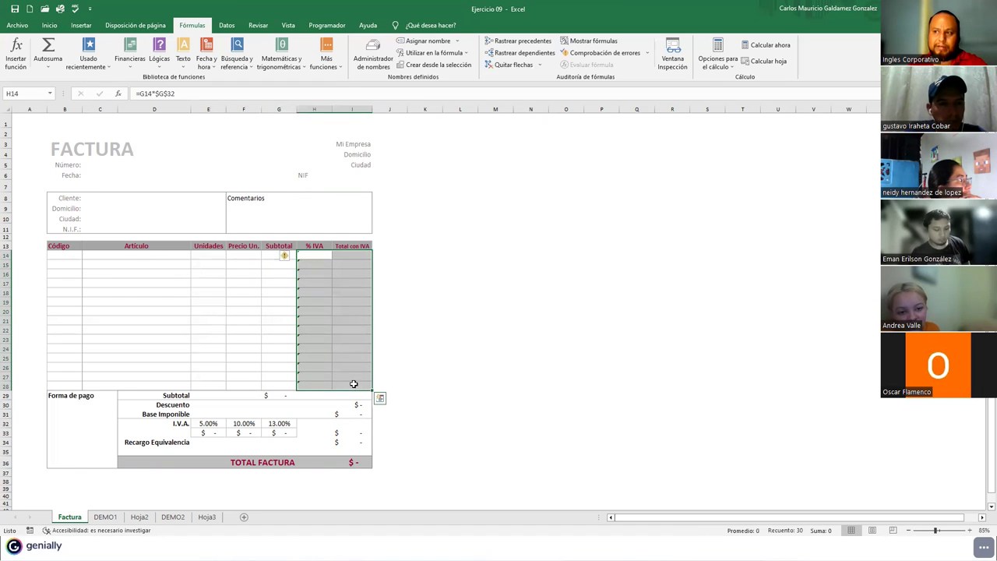
key(Delete)
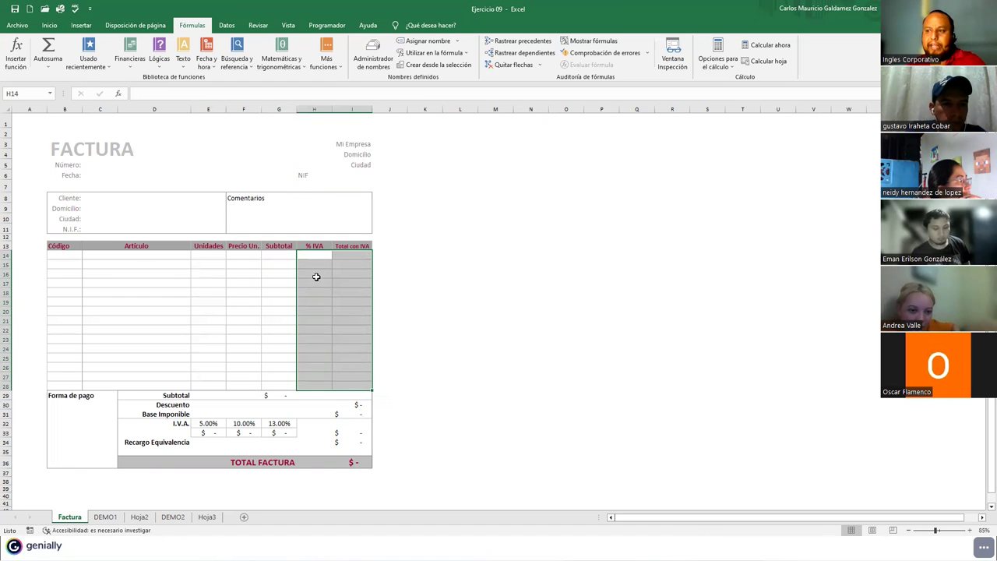
drag(317, 268, 317, 279)
click(316, 278)
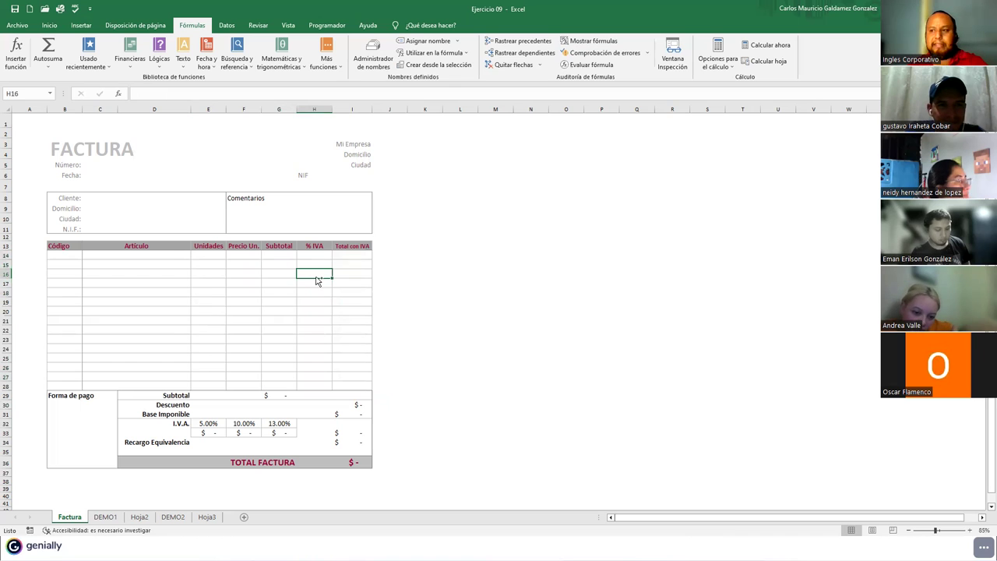
Review the invoice line columns from Unidades to Total con IVA, including the remaining Subtotal formulas
drag(220, 256, 348, 260)
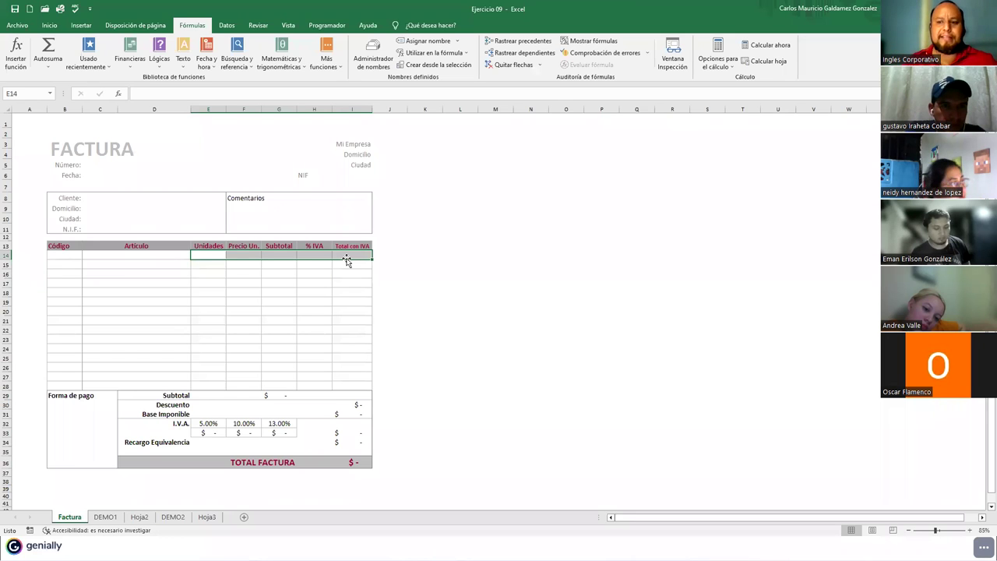
click(292, 337)
drag(205, 252, 208, 389)
drag(251, 251, 249, 385)
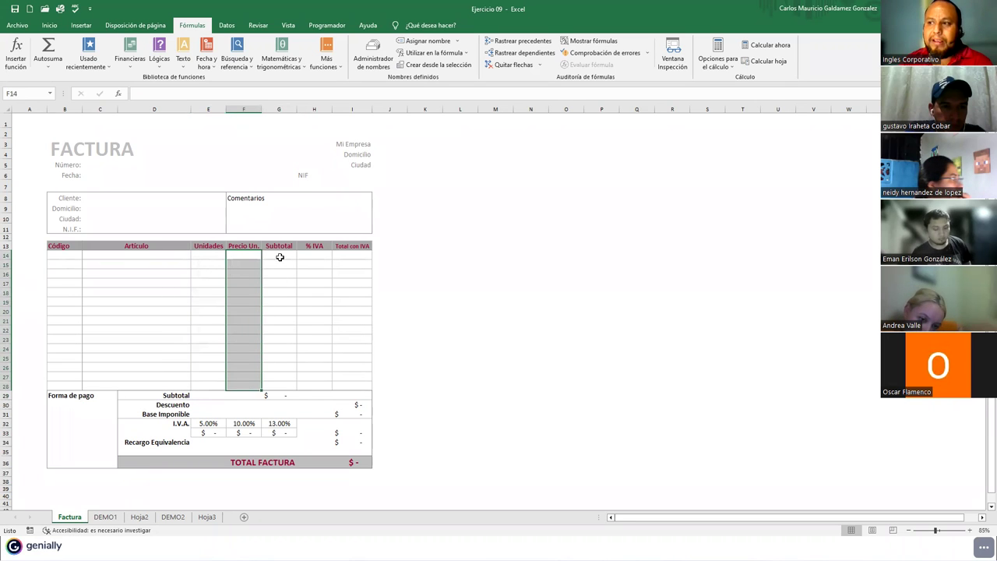
drag(280, 257, 352, 387)
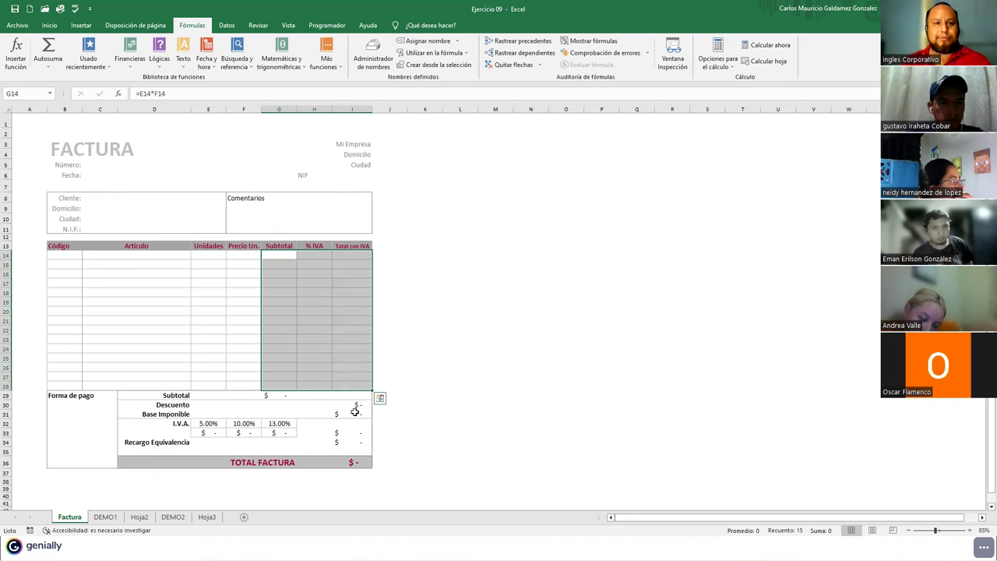
click(248, 309)
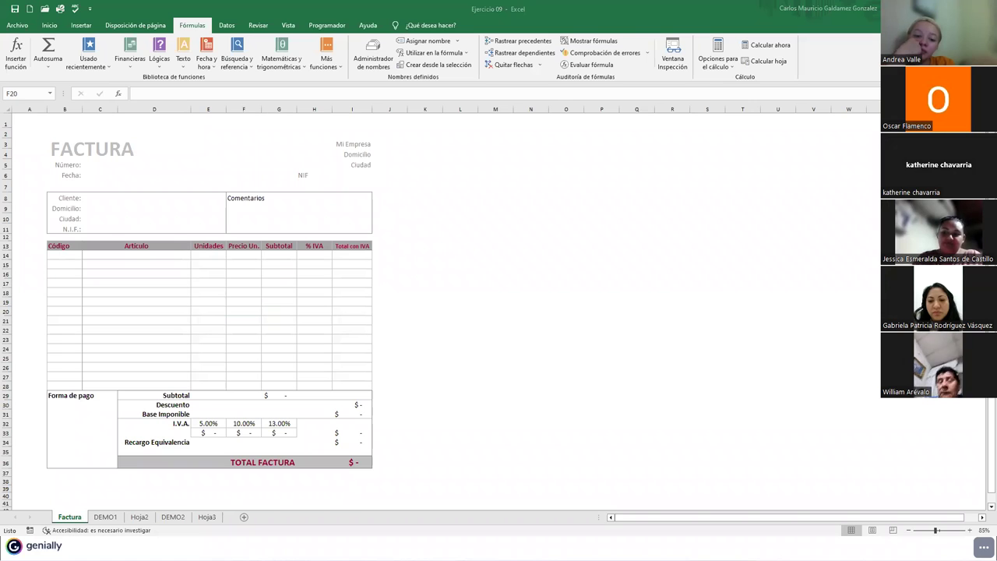
click(251, 308)
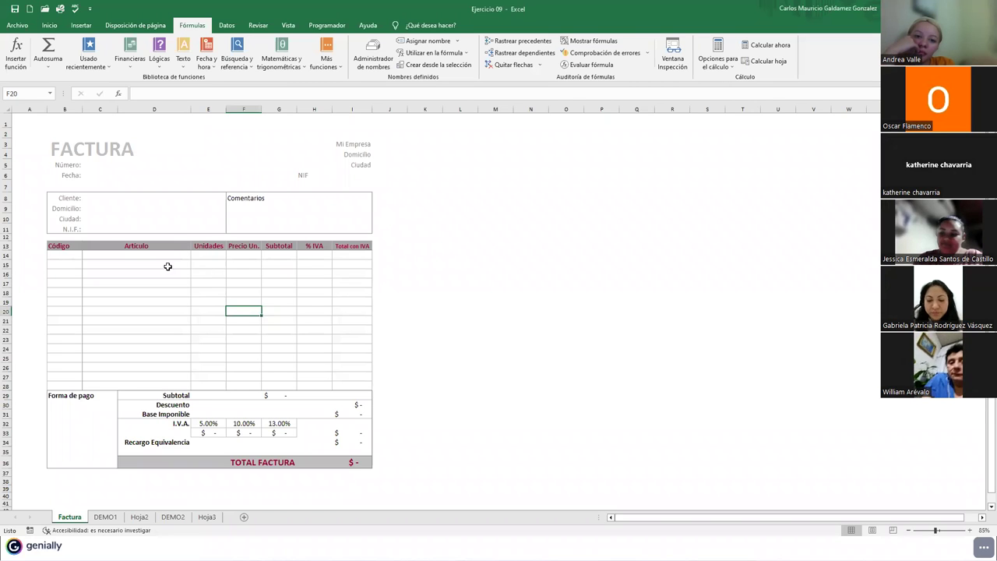
drag(268, 255, 280, 303)
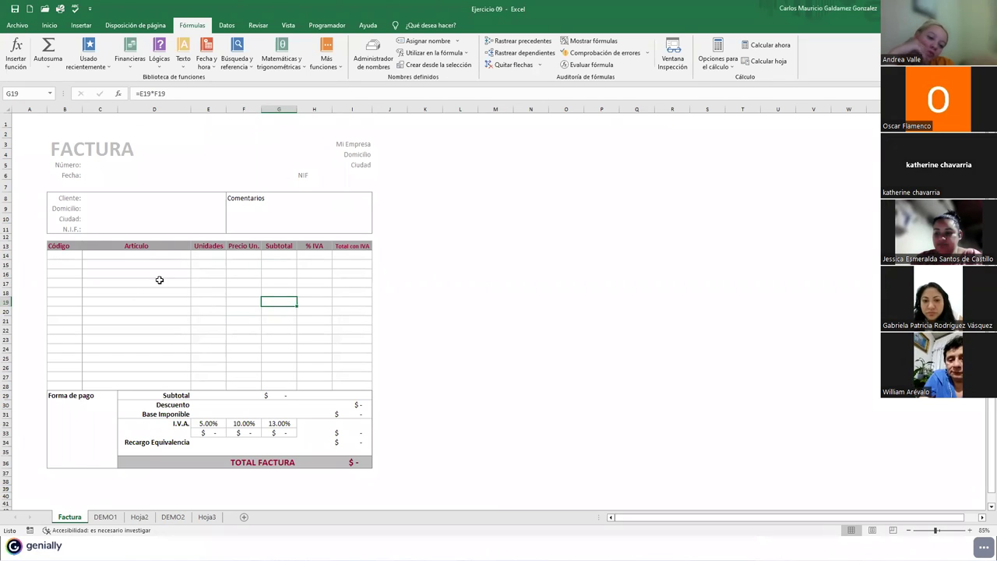
Open the DEMO1 sheet and look over the payroll table's Apellidos and Sueldo columns
click(104, 517)
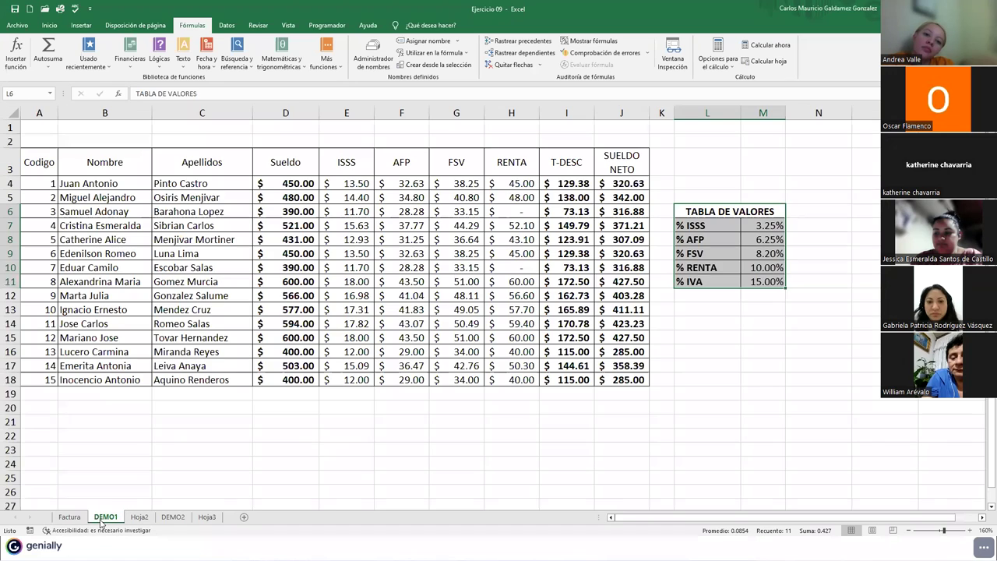
click(248, 394)
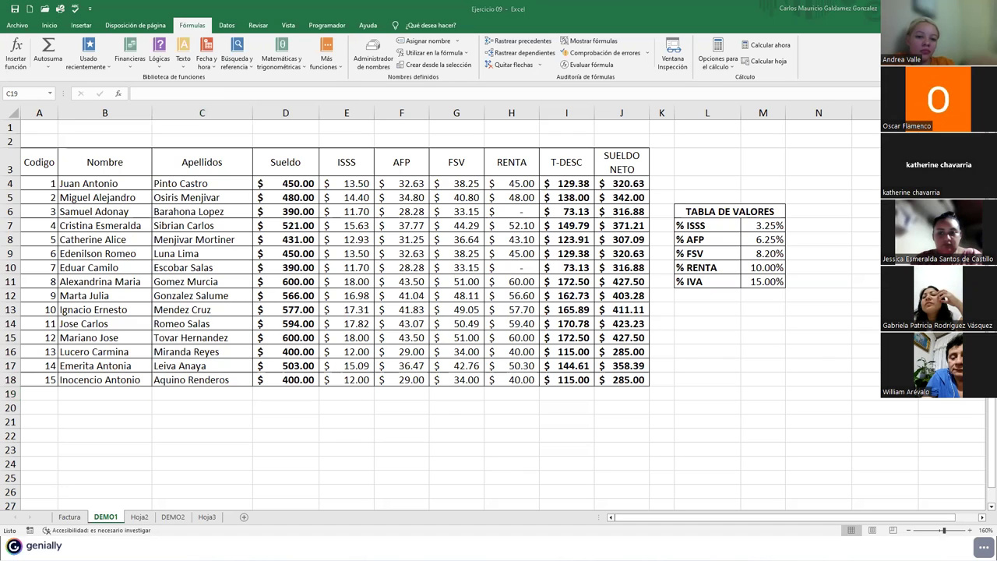
click(179, 255)
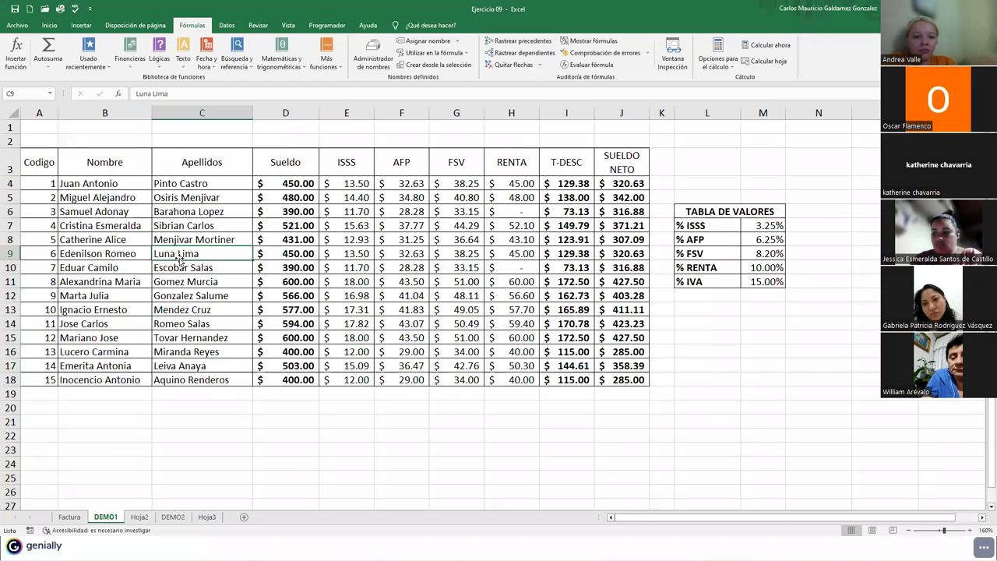
click(184, 281)
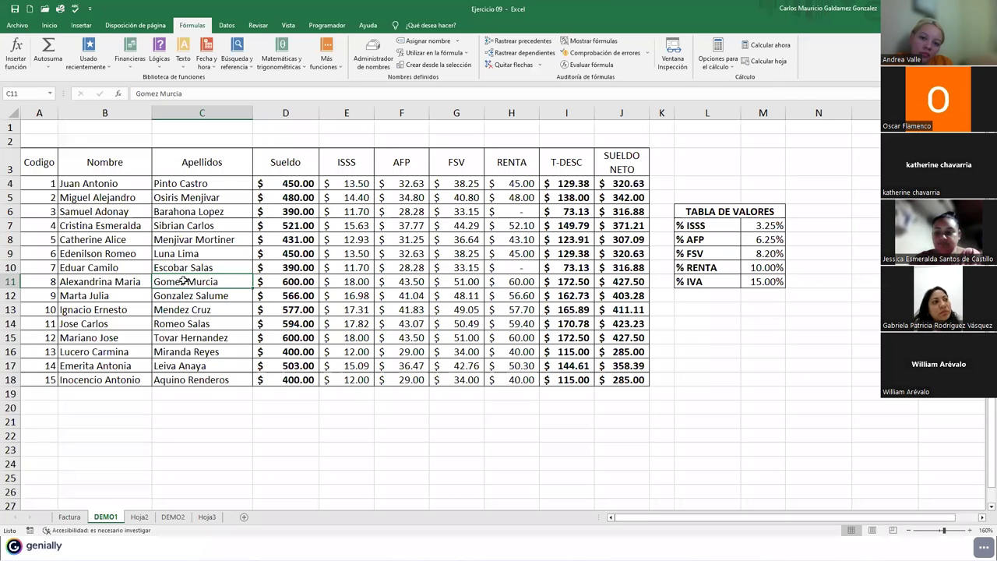
click(284, 250)
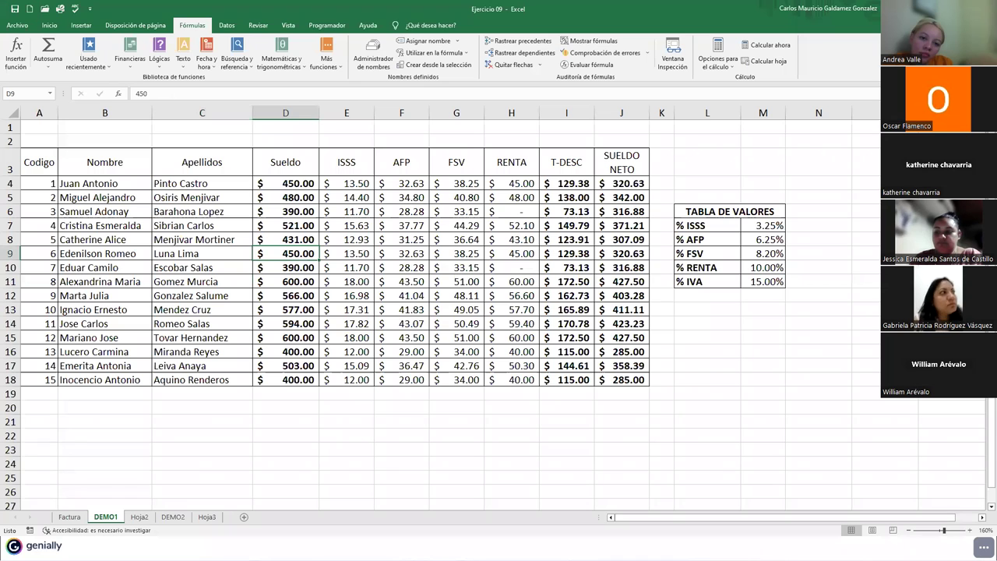
Switch to the Genially presentation and advance past the DEMOSTRACIÓN slide
key(alt+Tab)
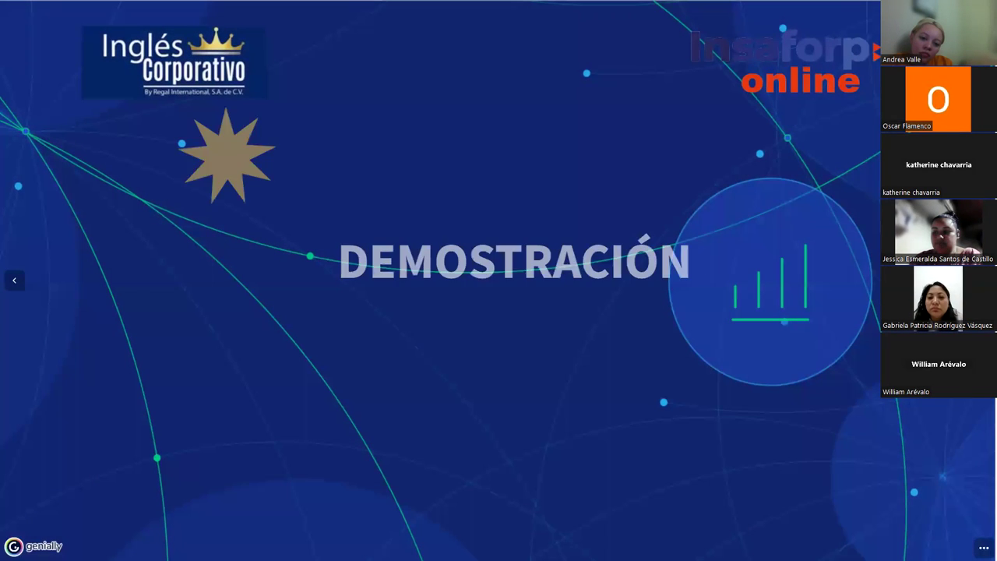
key(Right)
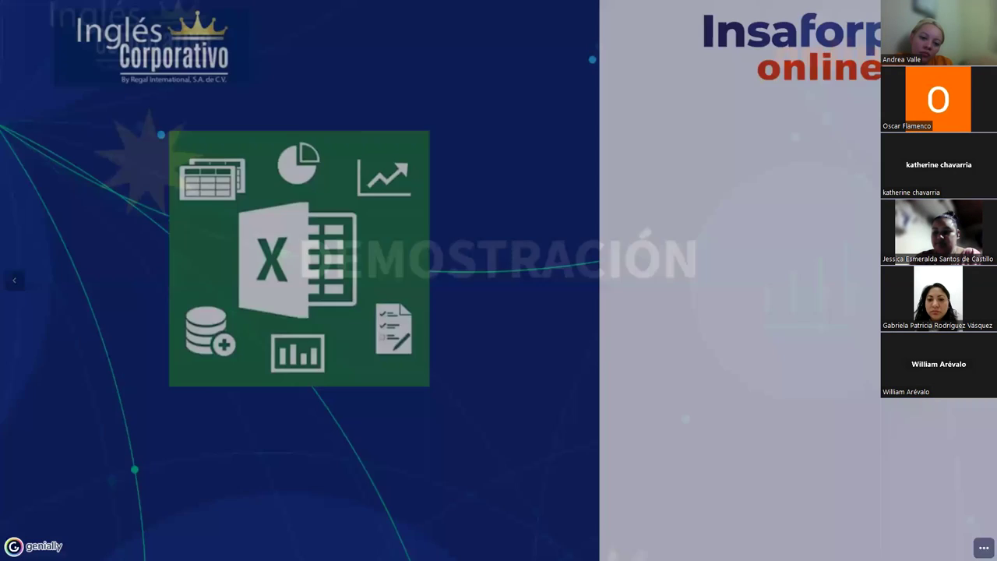